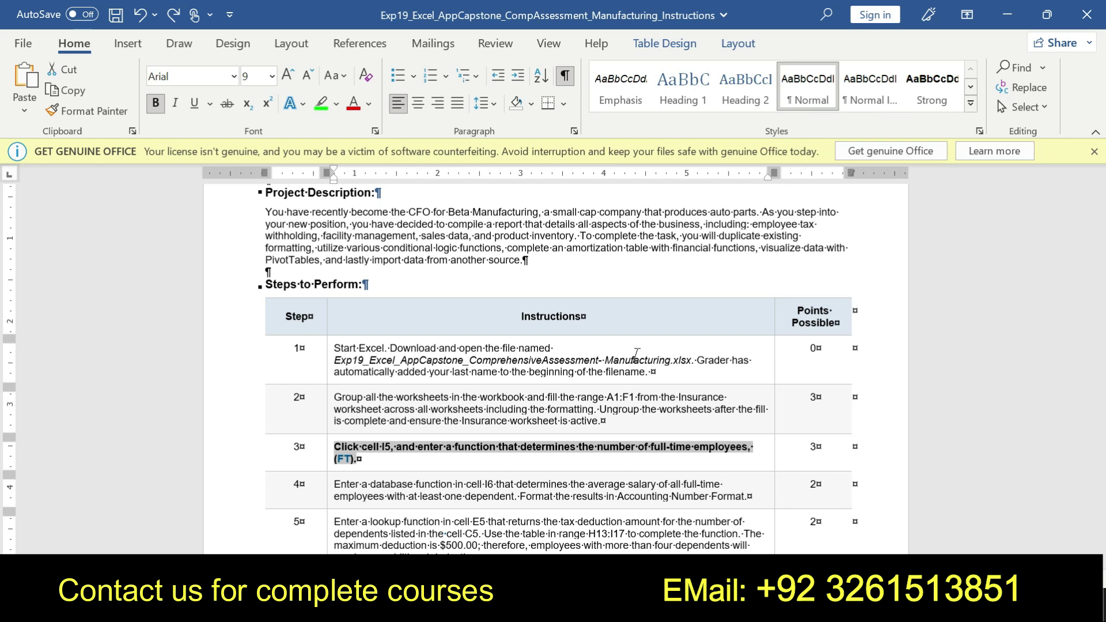
Undo the bold formatting on step 3's instruction, dismiss the license notice, and make step 4's instruction bold.
key(ctrl+z)
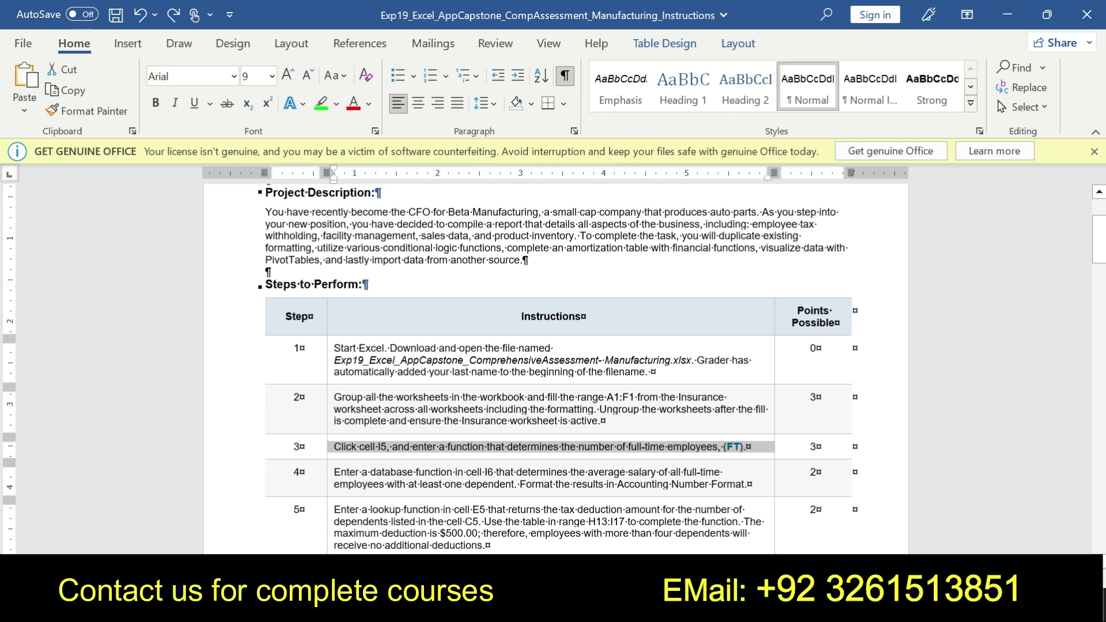
click(1093, 150)
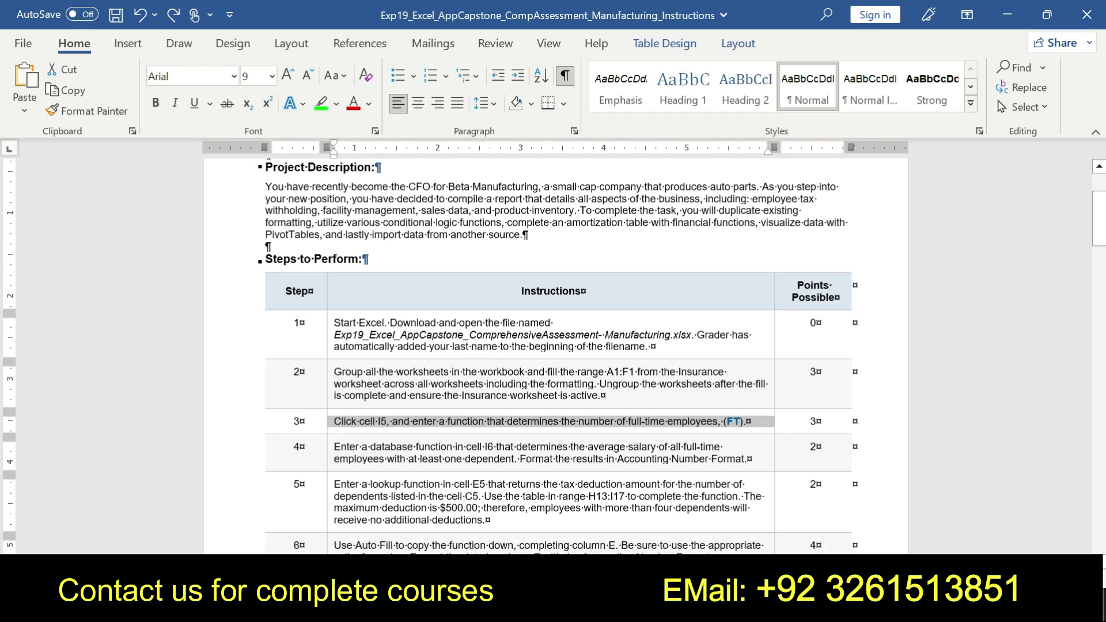
drag(334, 446, 651, 442)
right_click(651, 441)
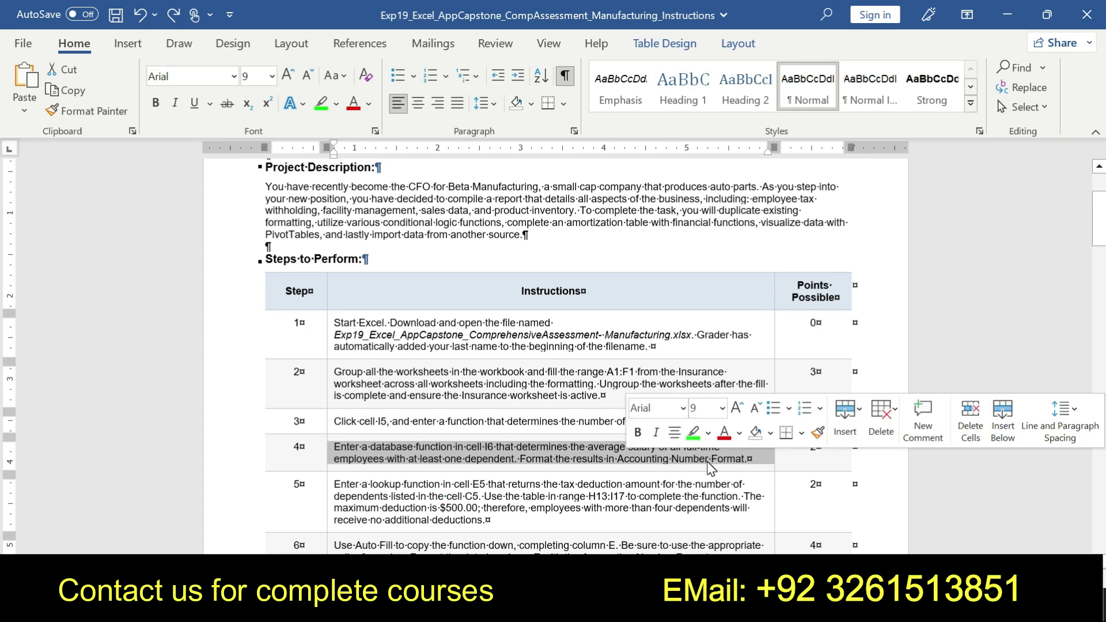
click(637, 432)
Highlight the first line of step 4's instruction in yellow and read through the rest of that instruction.
click(338, 447)
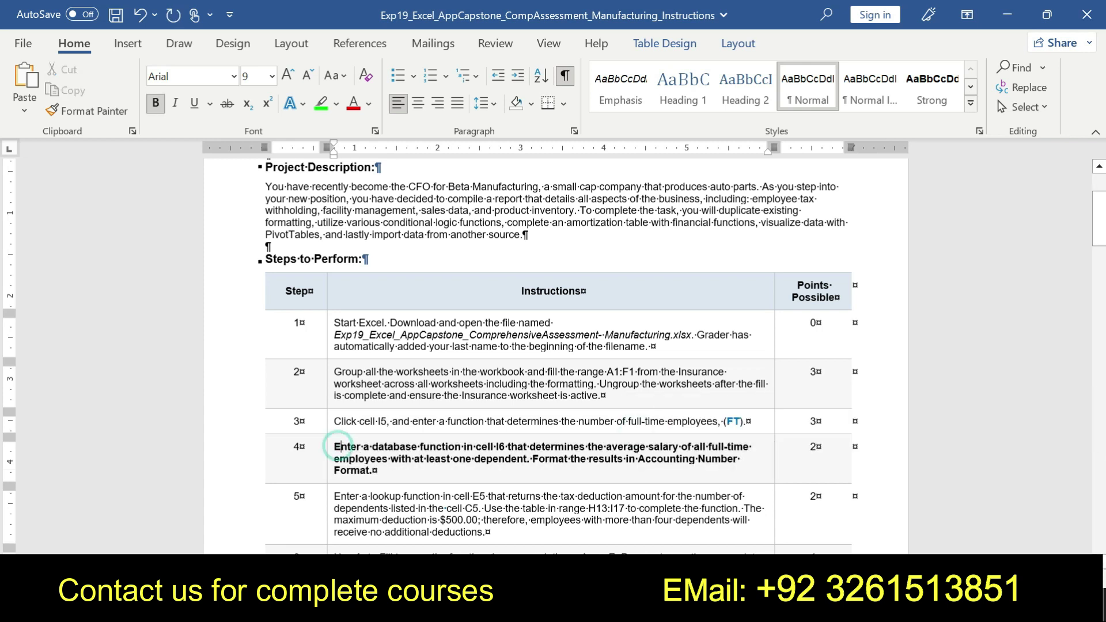
drag(338, 447, 750, 451)
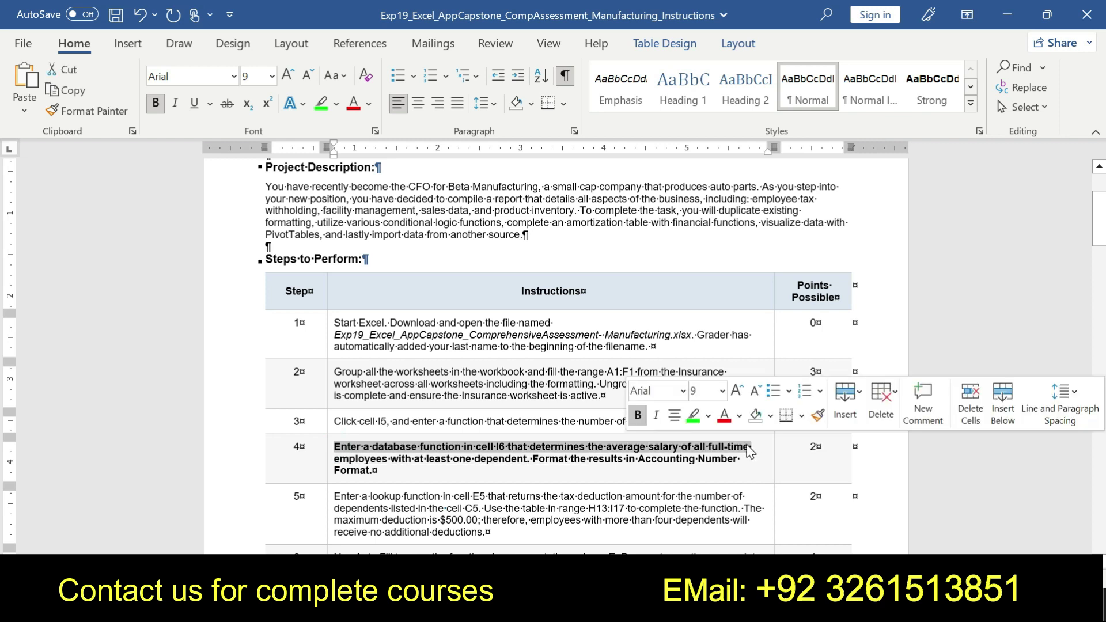
click(709, 423)
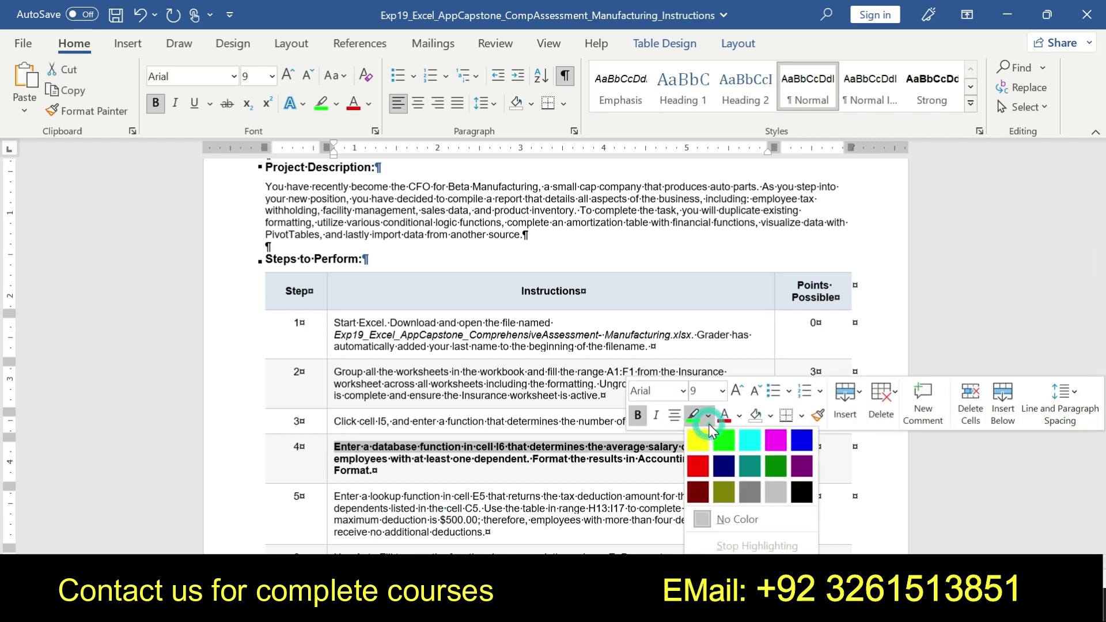
click(697, 440)
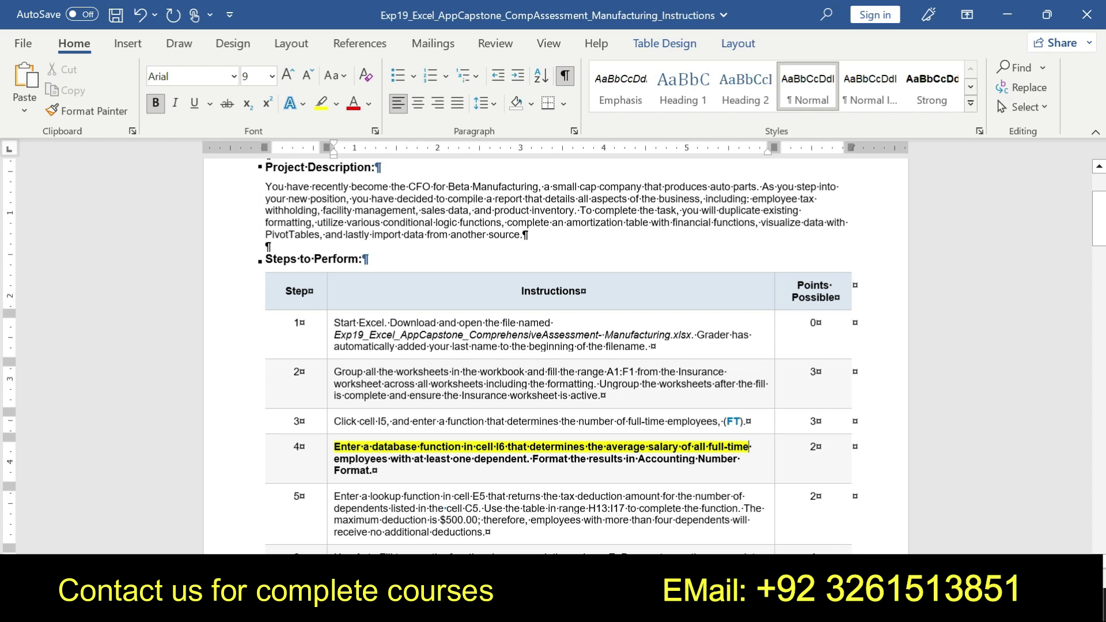
drag(334, 447, 752, 447)
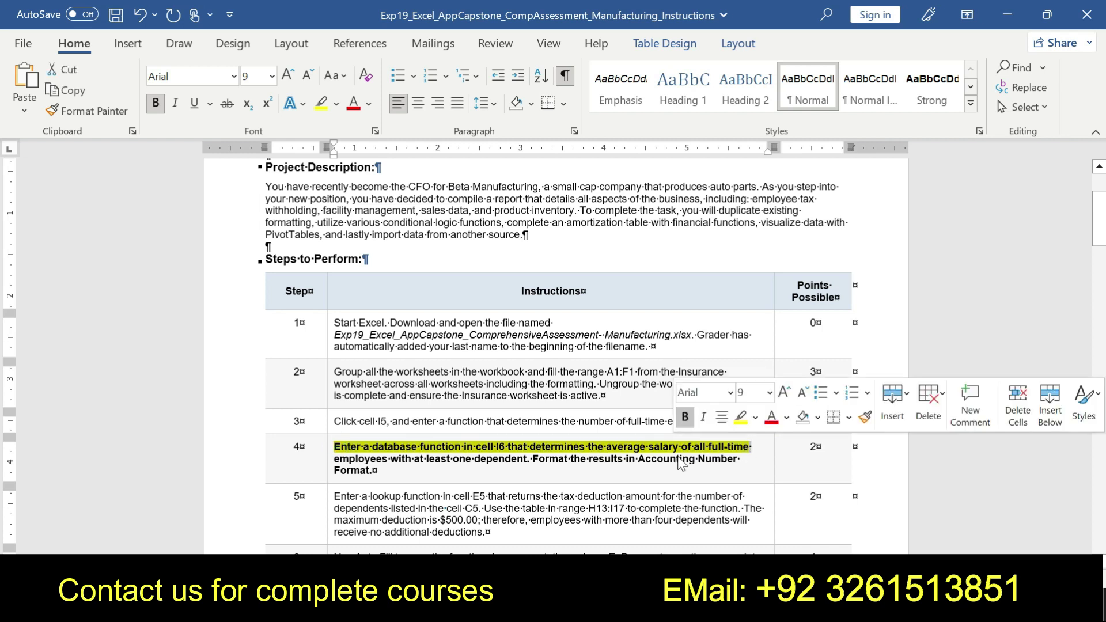
triple_click(334, 459)
click(338, 459)
drag(335, 459, 375, 470)
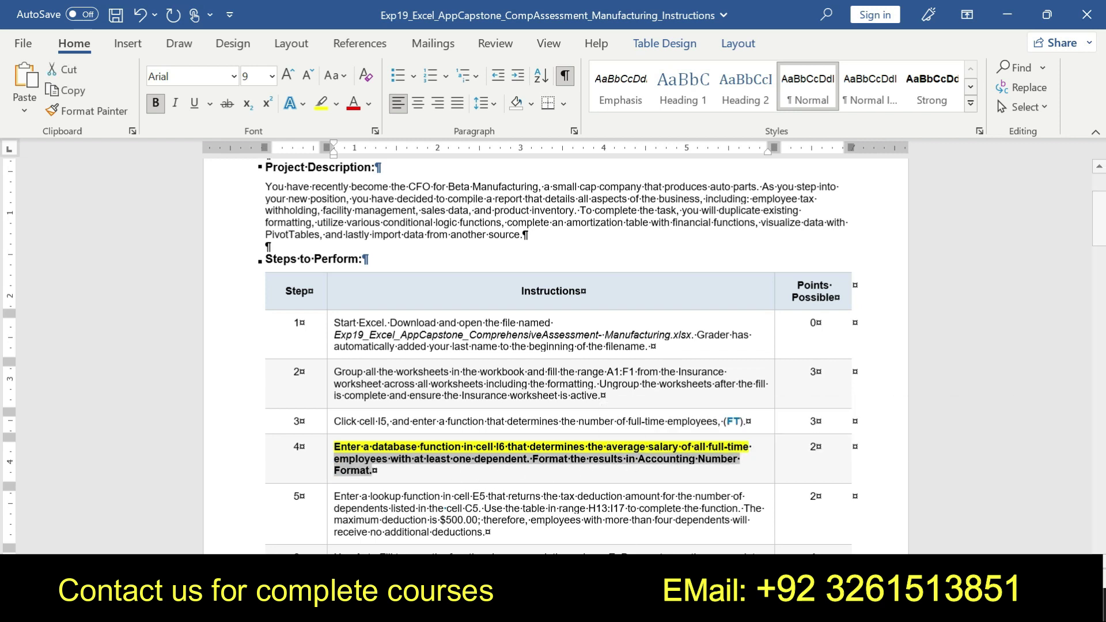
Switch to the Excel workbook and start a DAVERAGE function in cell I6 for the average full-time salary.
key(alt+Tab)
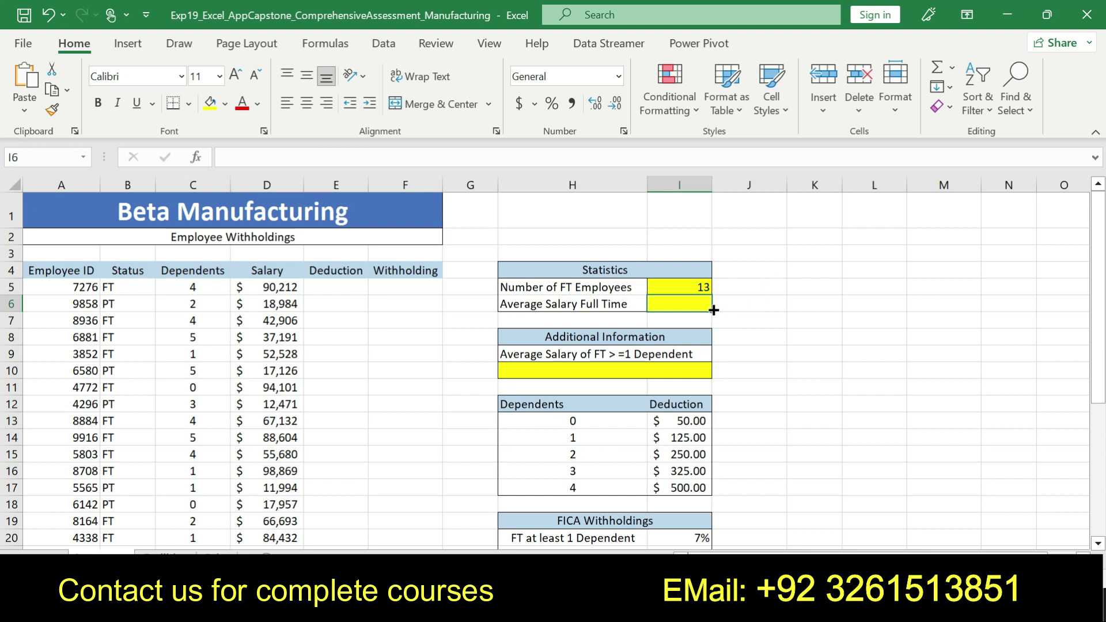
text(=)
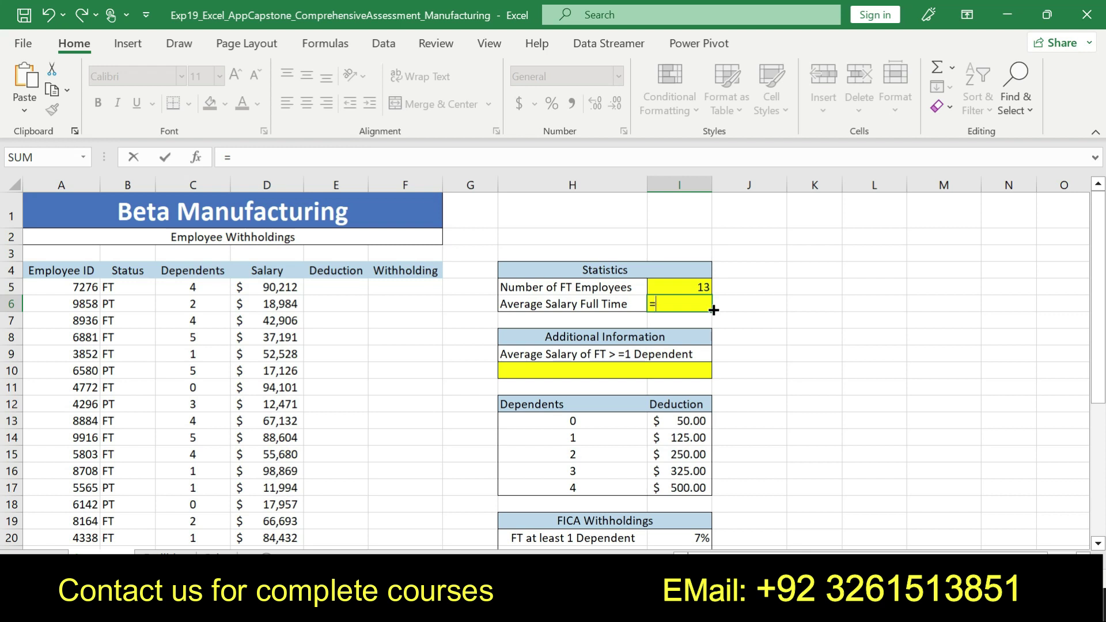
text(d)
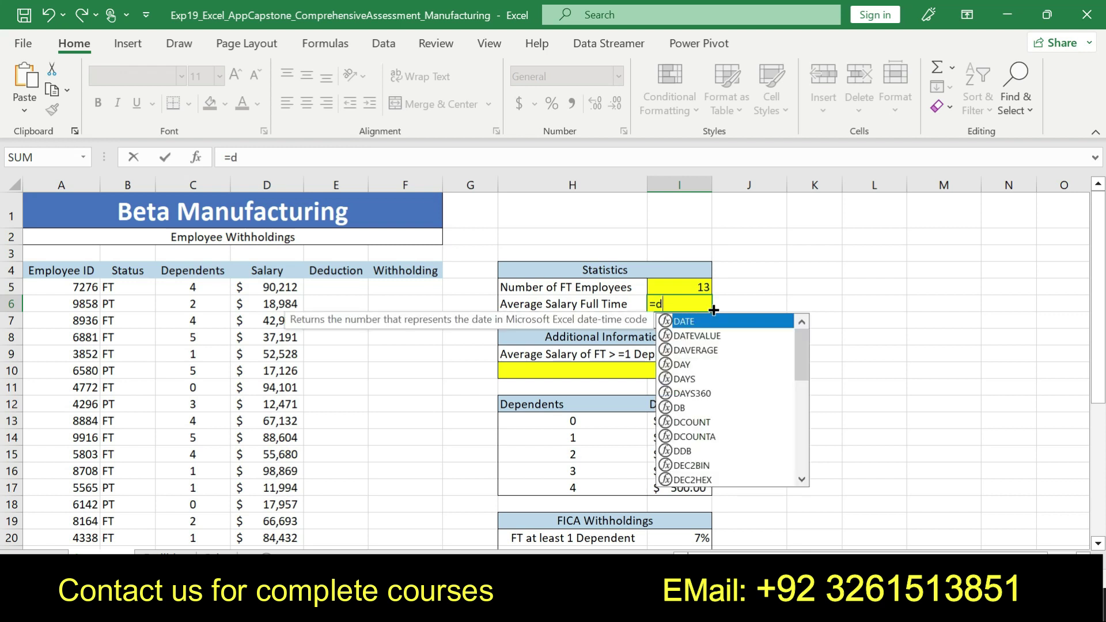
key(BackSpace)
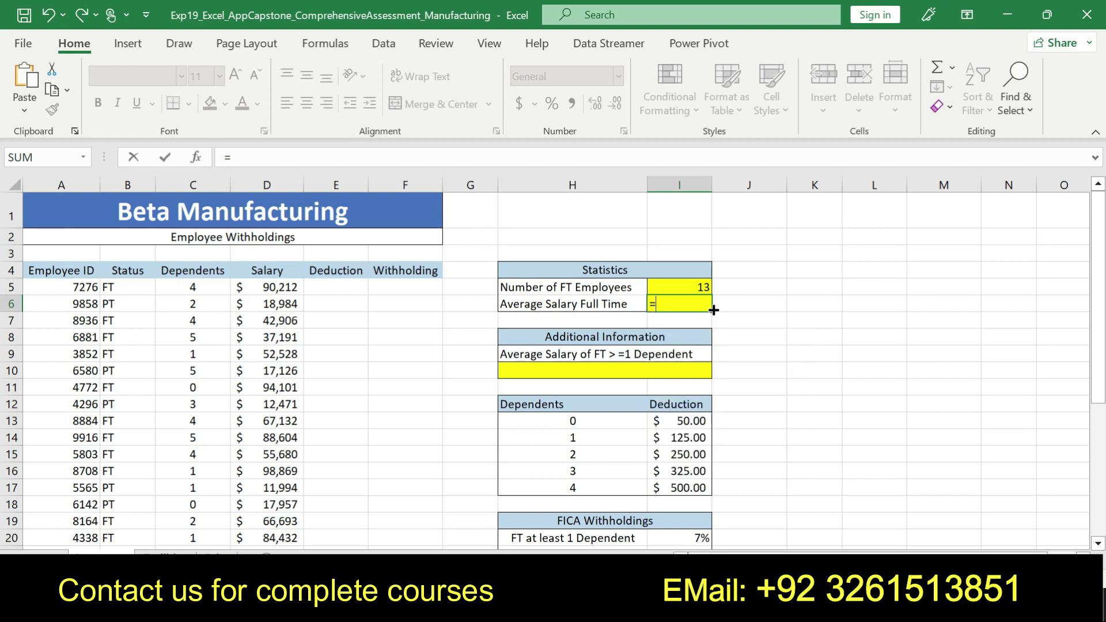
text(DA)
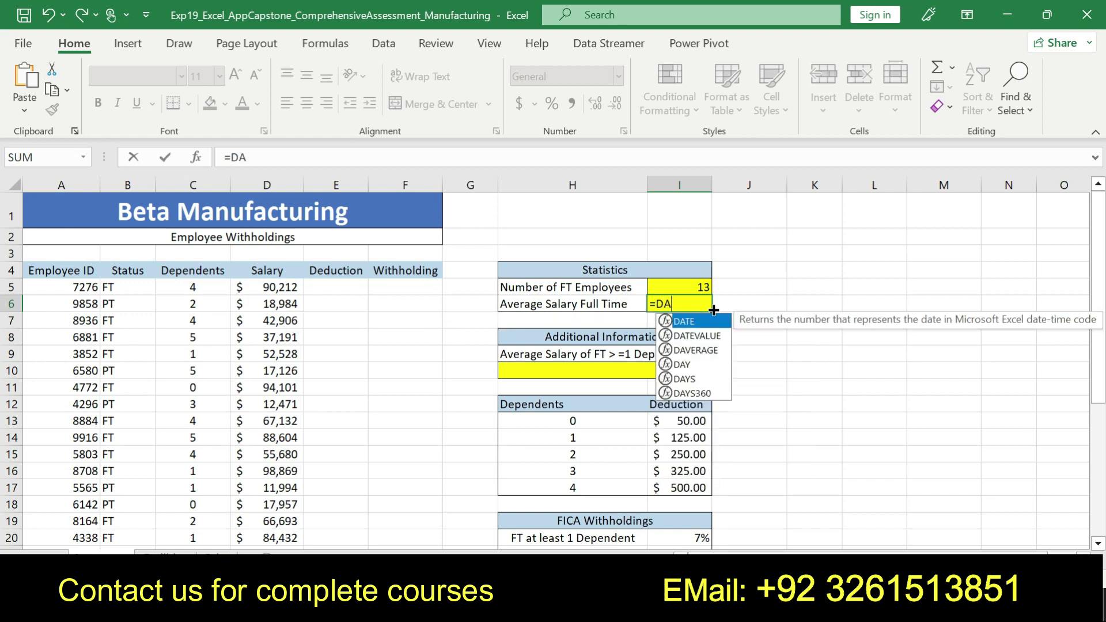
double_click(695, 350)
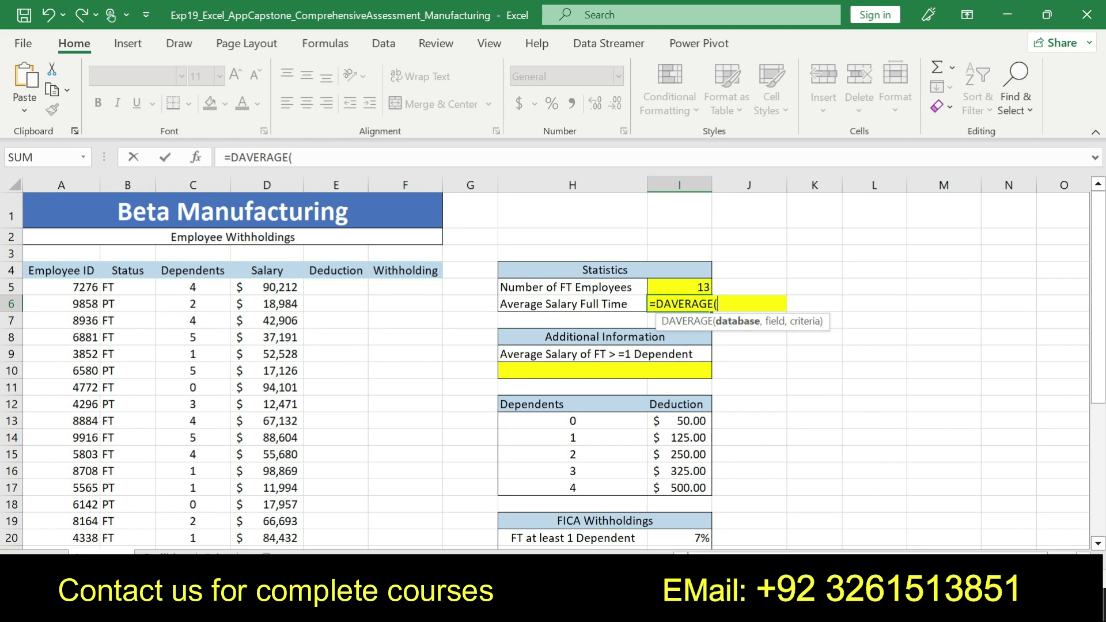
Switch to the Word instructions and highlight "employees with at least one dependent" in step 4 in bright green.
key(alt+Tab)
click(576, 457)
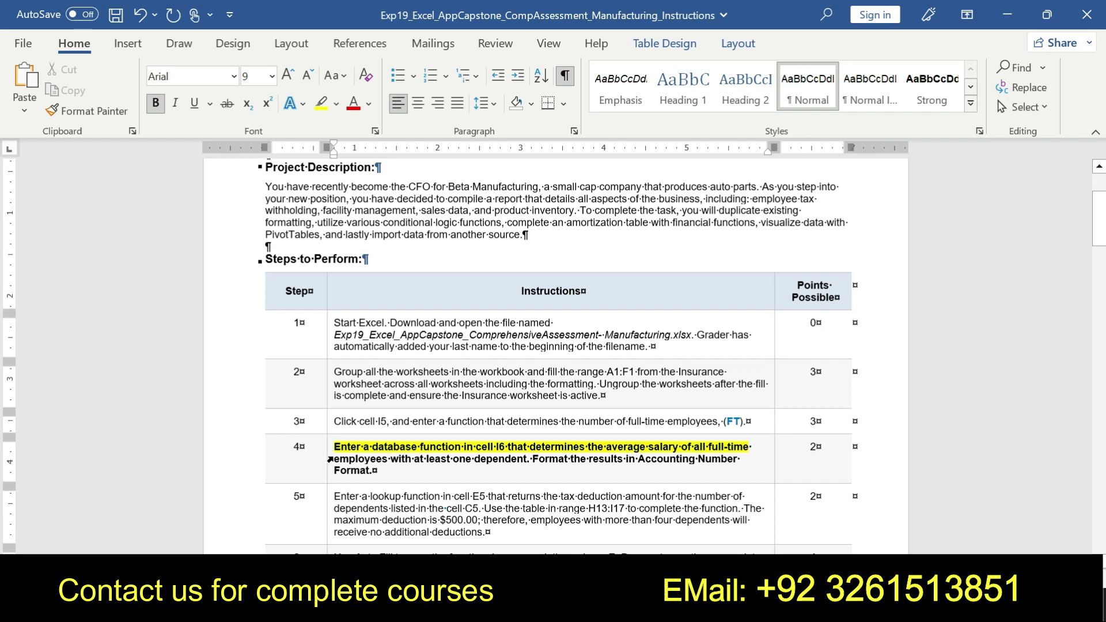
drag(330, 459, 330, 471)
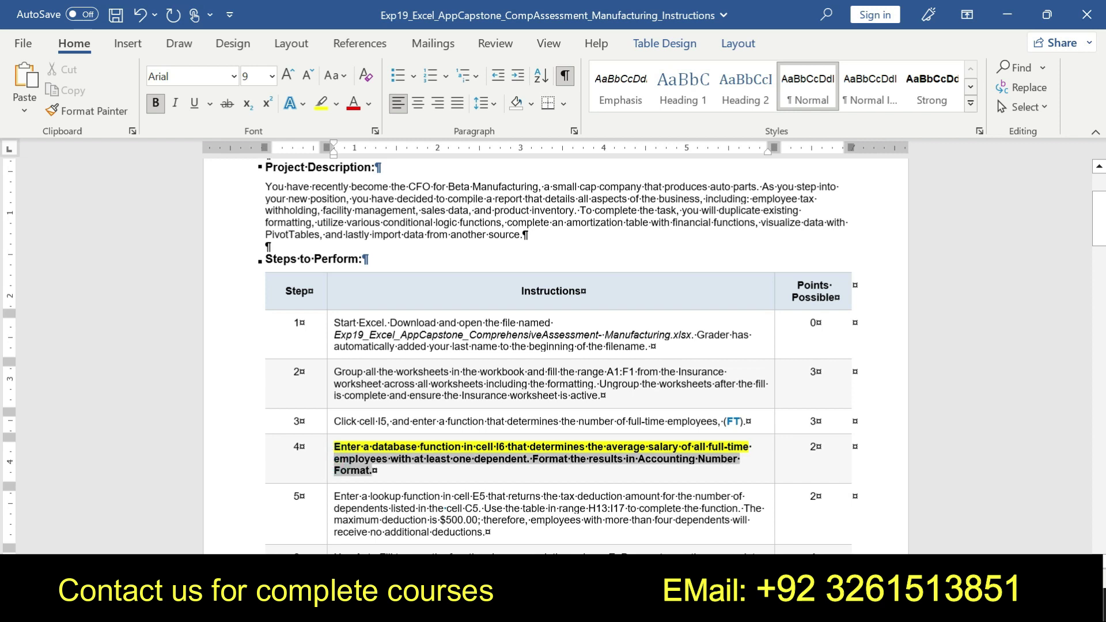
click(372, 471)
drag(528, 459, 334, 459)
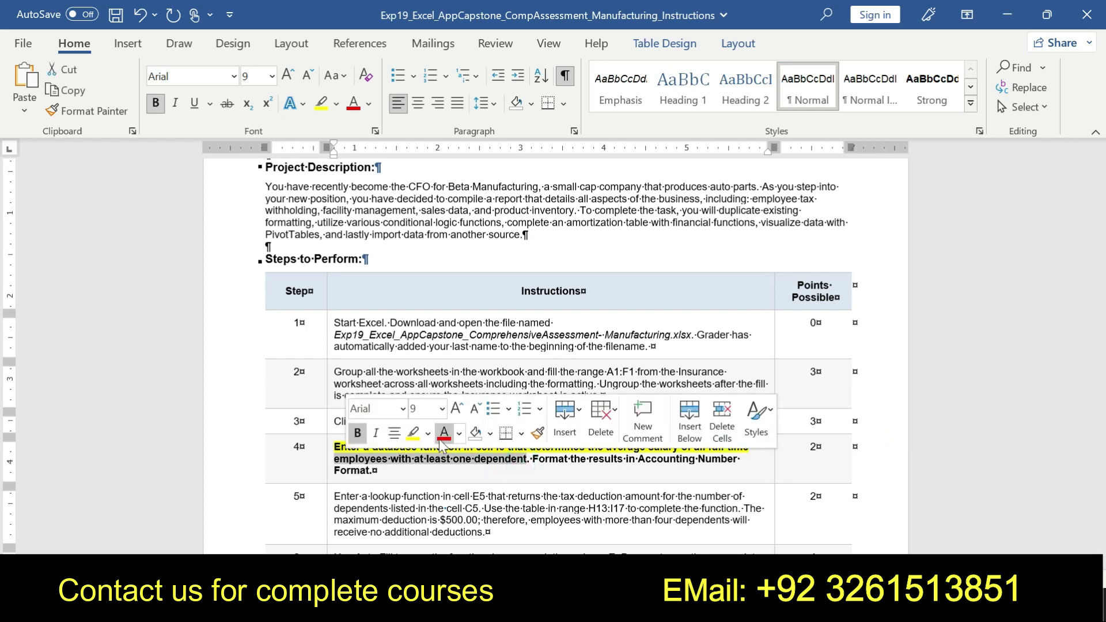
click(428, 433)
click(447, 458)
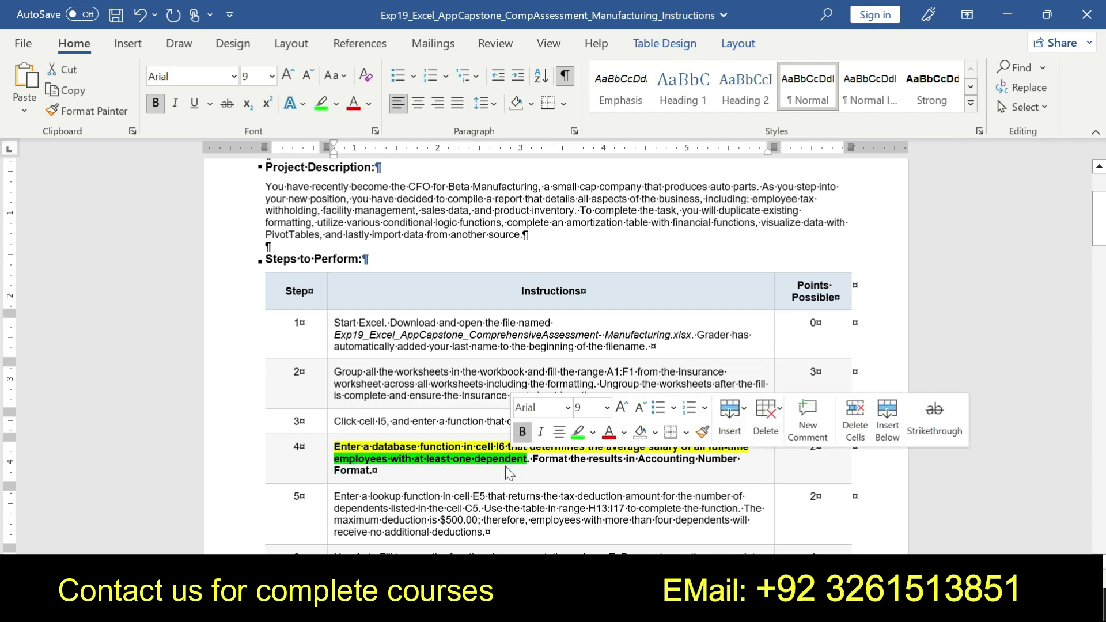
Switch to the Excel workbook and set the DAVERAGE arguments to database B4:D34 and field "Salary".
key(alt+Tab)
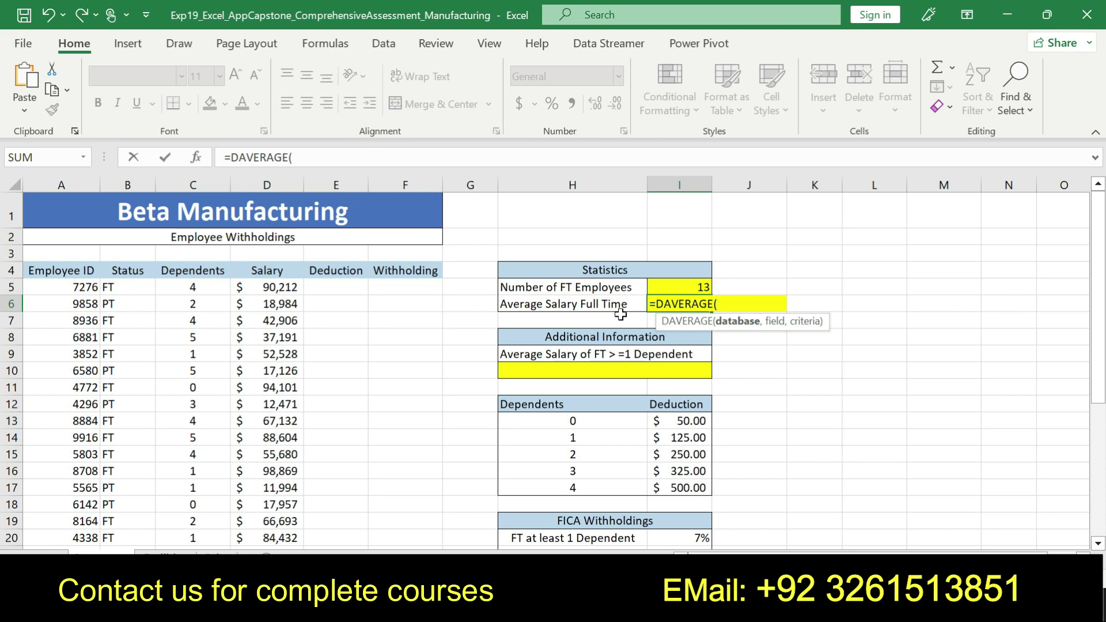
click(192, 162)
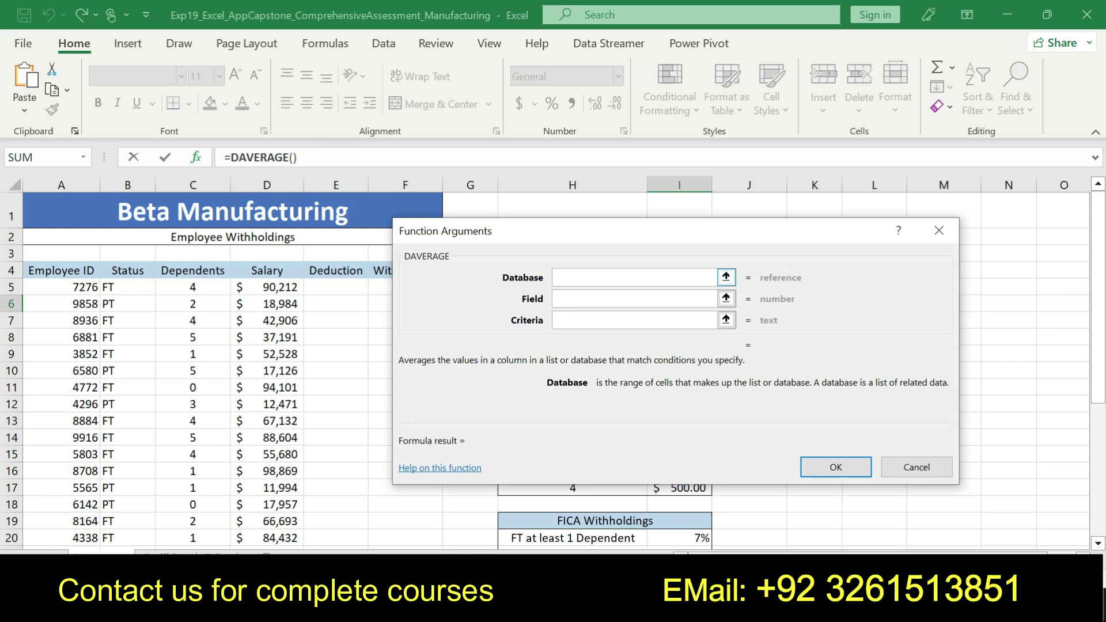
drag(127, 272, 266, 458)
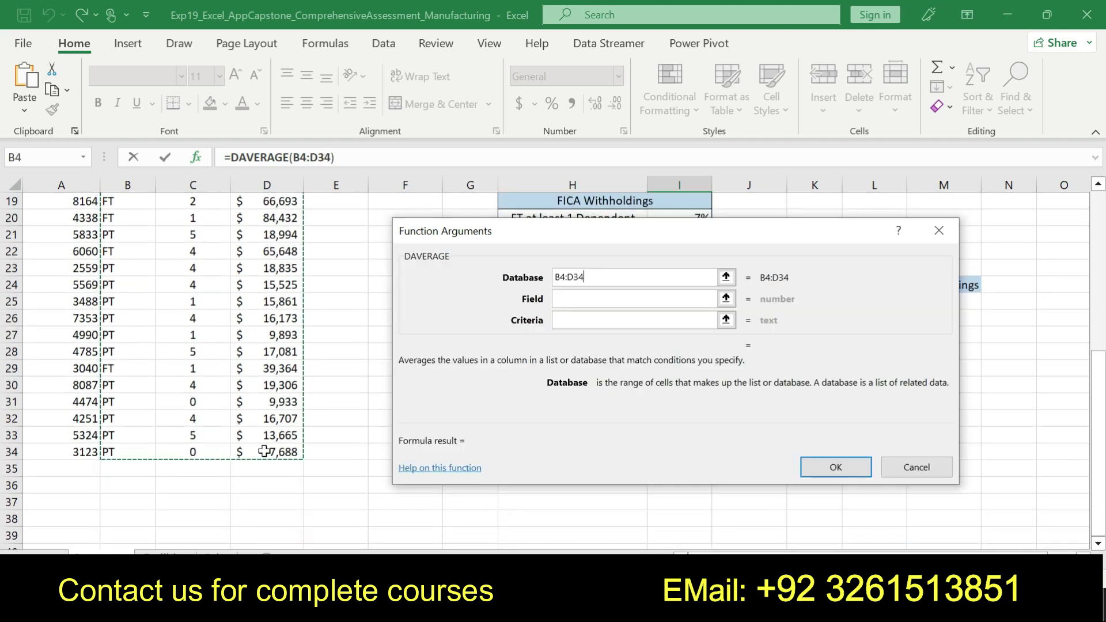
click(561, 298)
scroll(230, 368, up, 6)
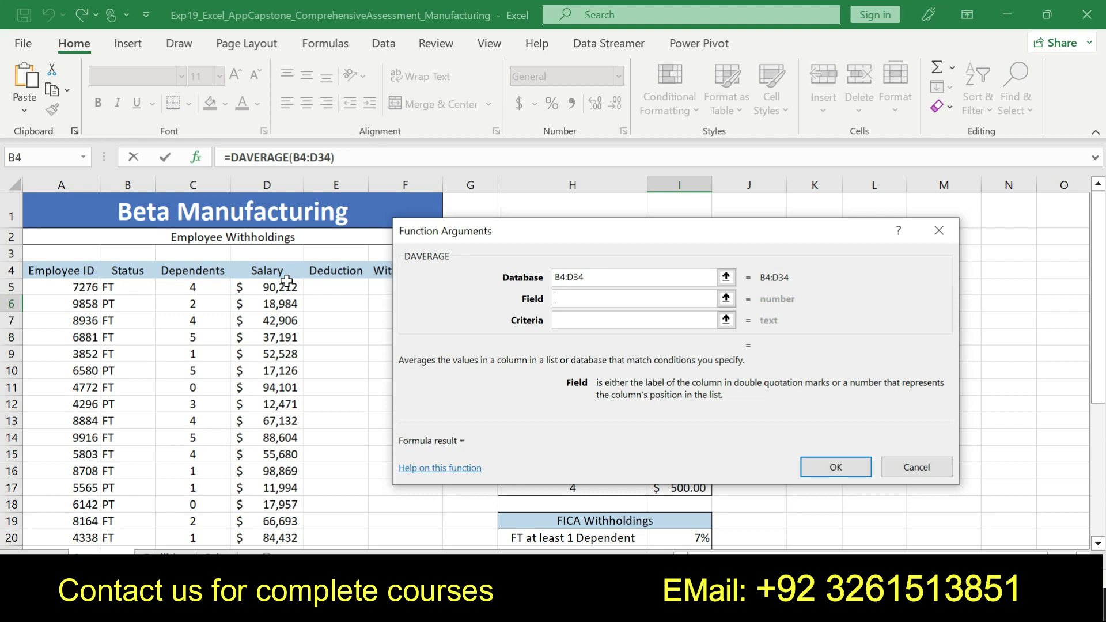
text("Salary")
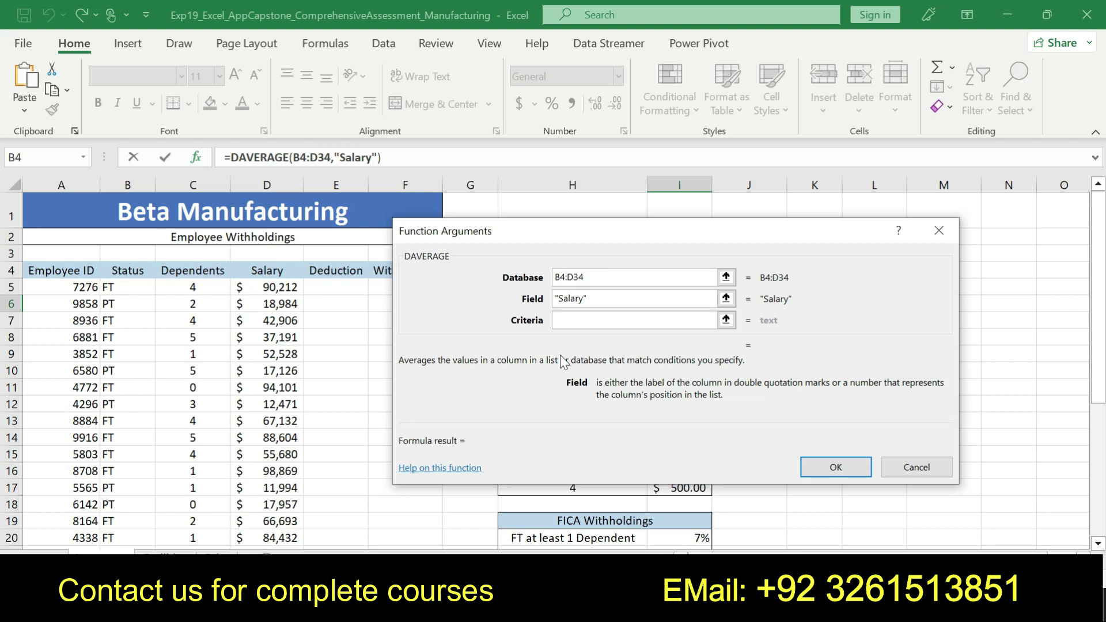
Set the DAVERAGE criteria to the range H24:M25 and insert the completed function in I6.
click(574, 320)
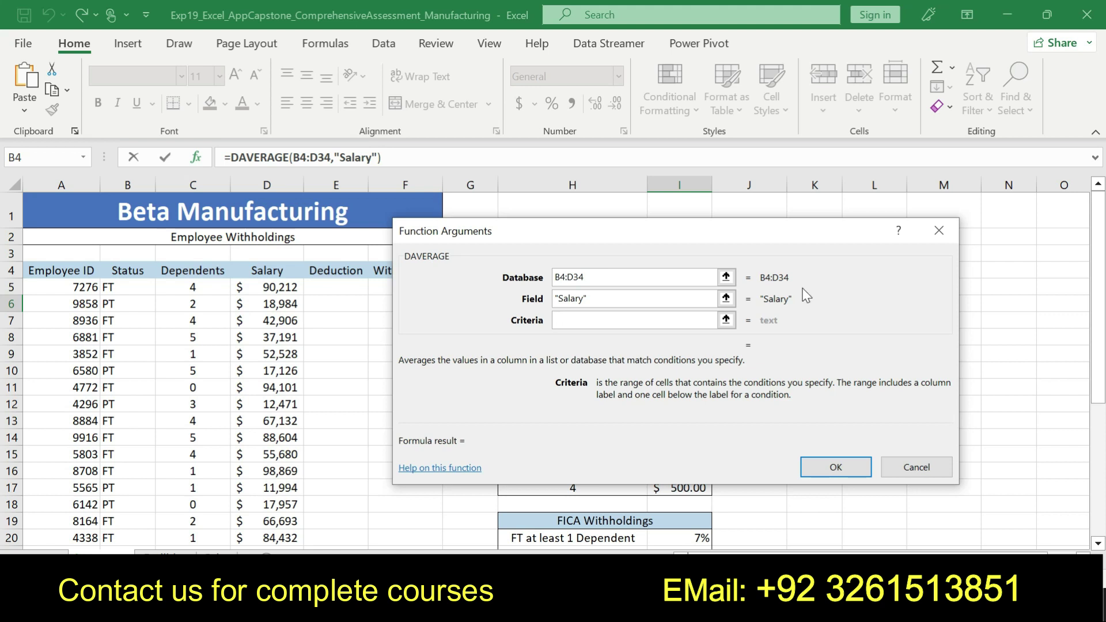
drag(1099, 300, 1101, 356)
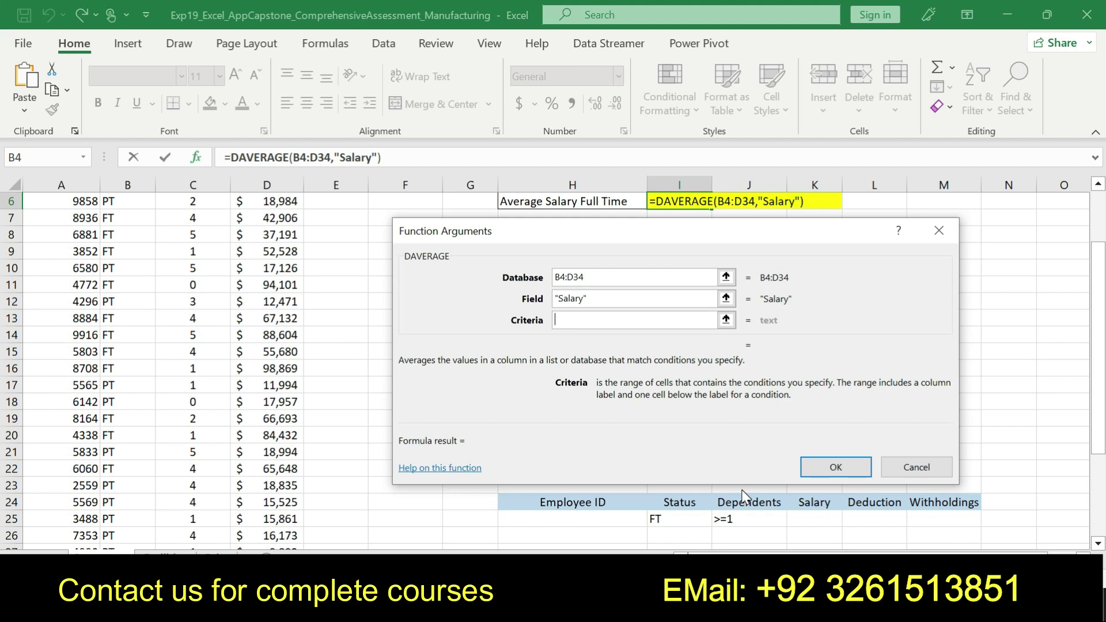
drag(521, 500, 944, 521)
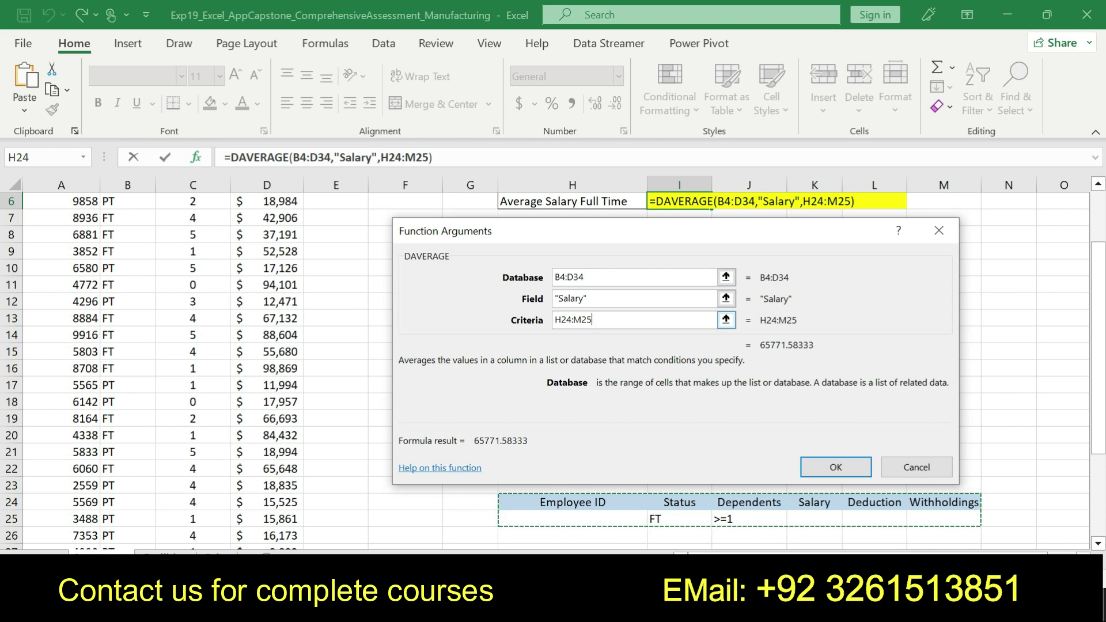
click(836, 458)
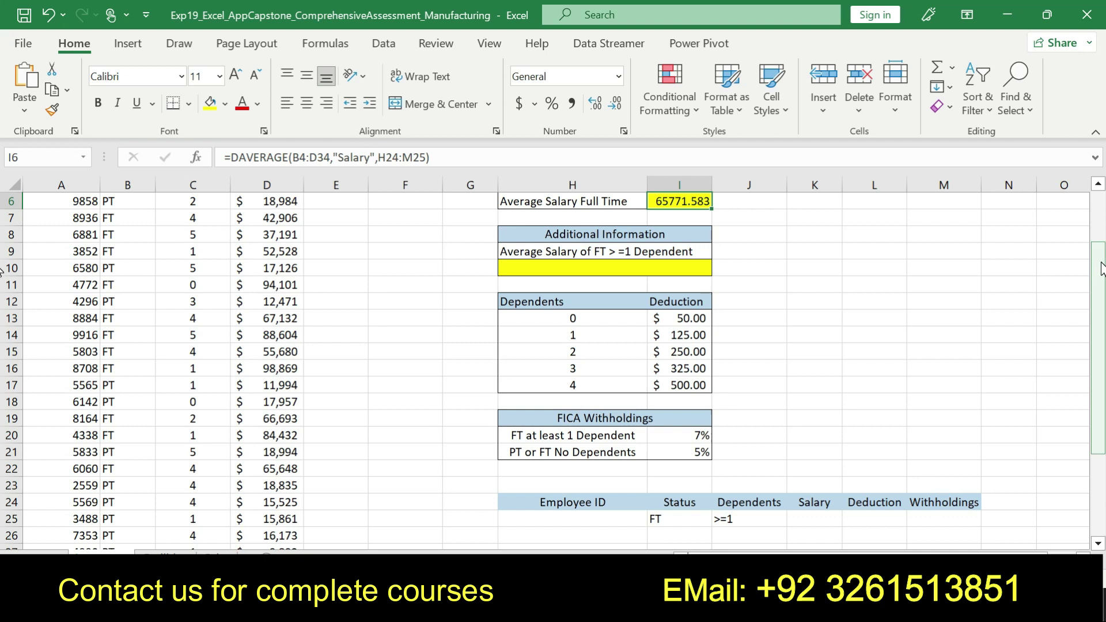
Review the DAVERAGE formula in cell I6 and apply the Accounting Number Format to the cell.
scroll(1097, 271, up, 1)
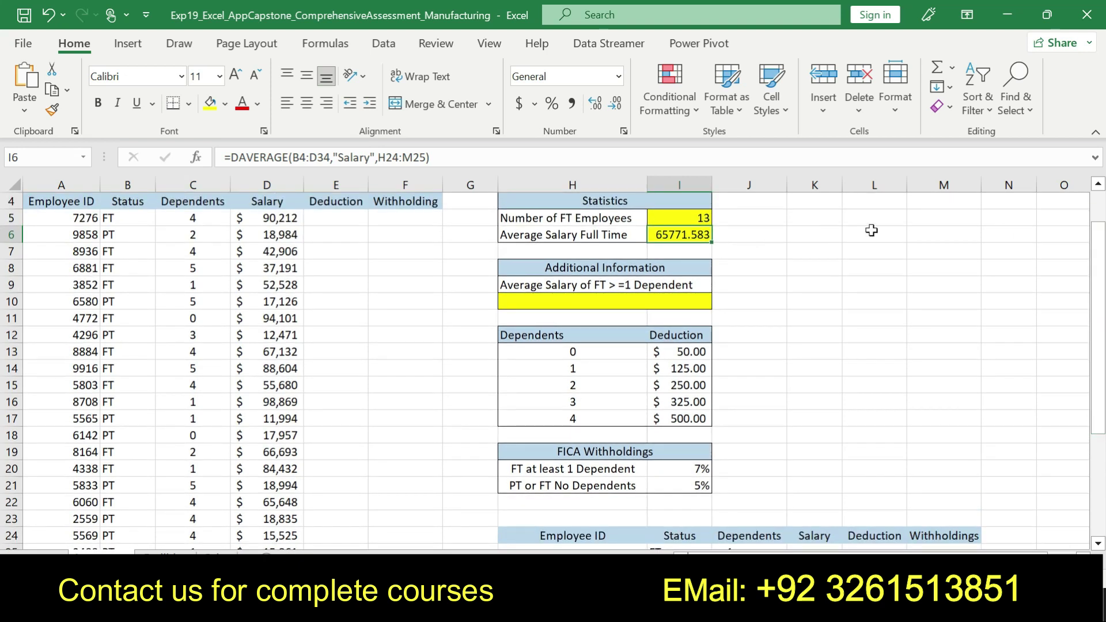
drag(455, 158, 224, 157)
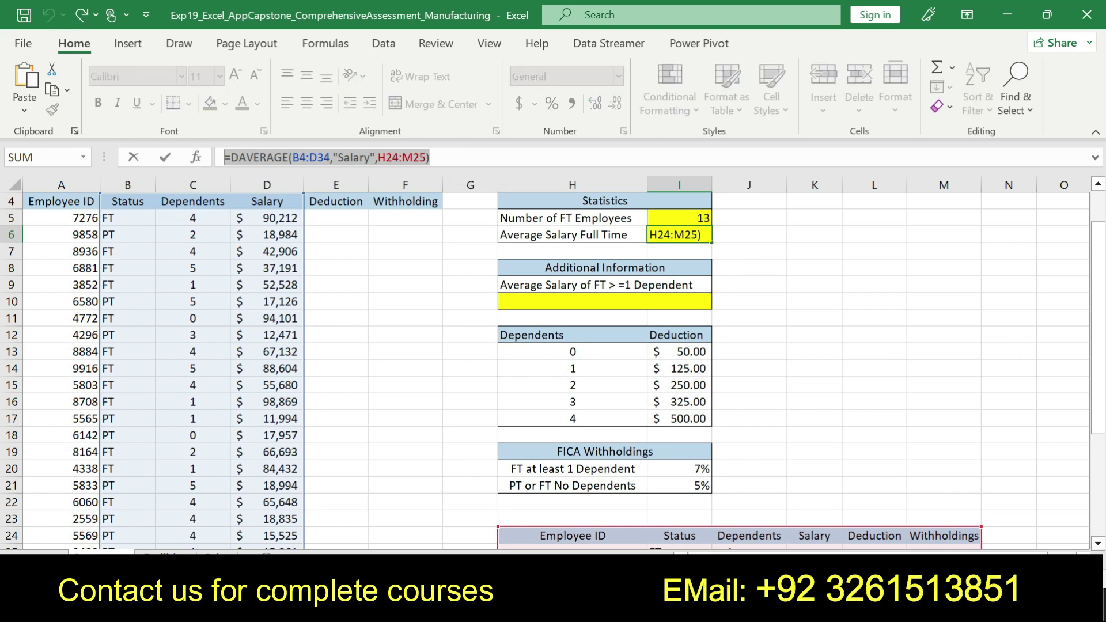
click(435, 157)
key(Return)
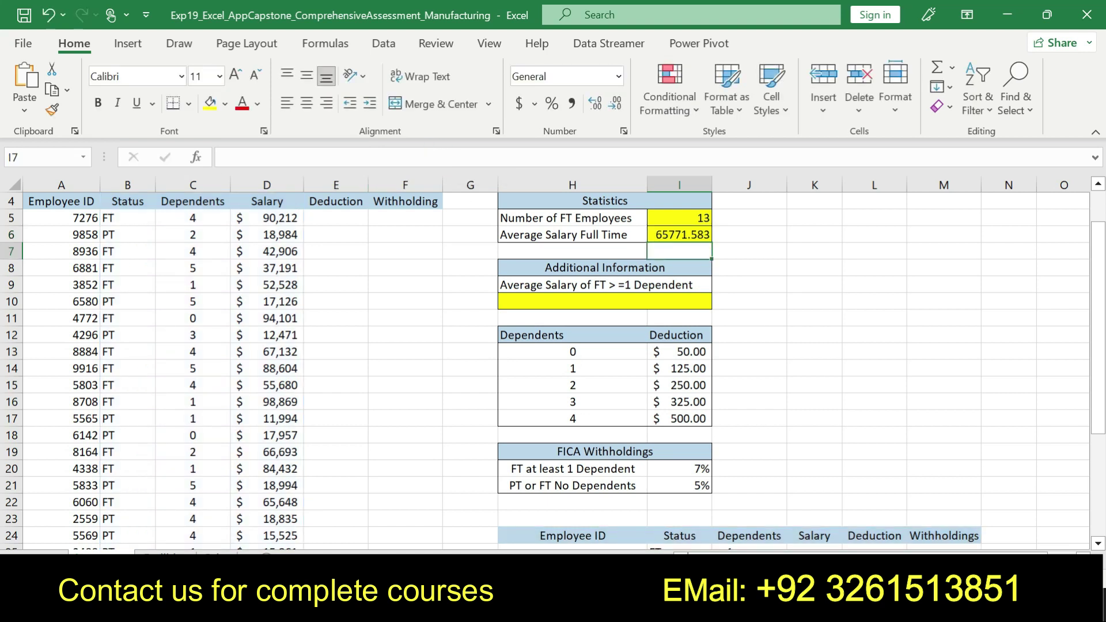
click(679, 234)
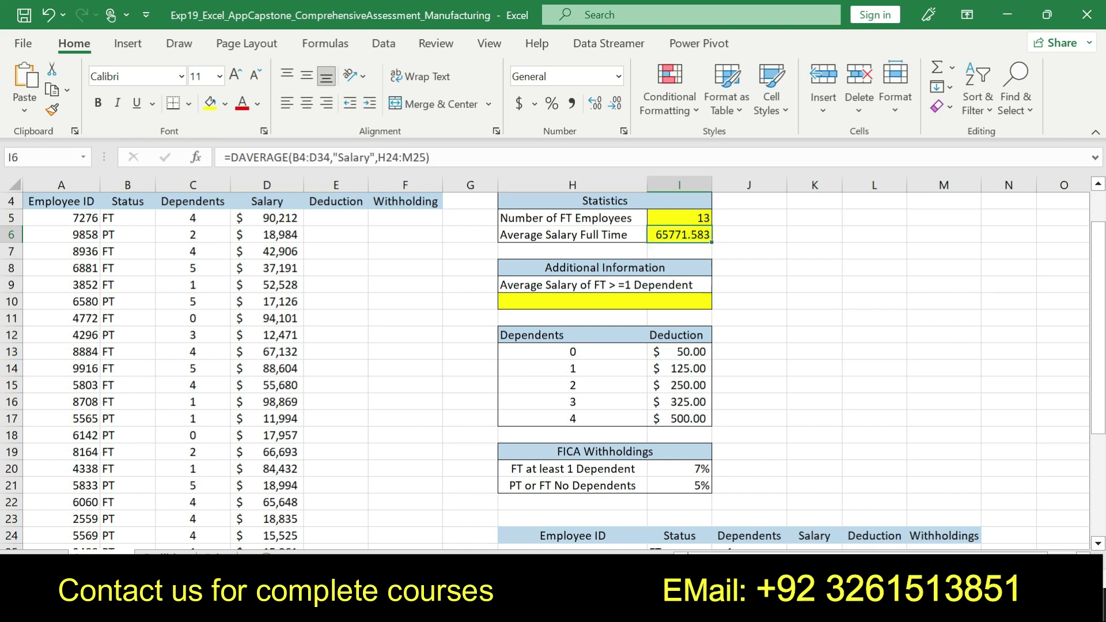
click(520, 103)
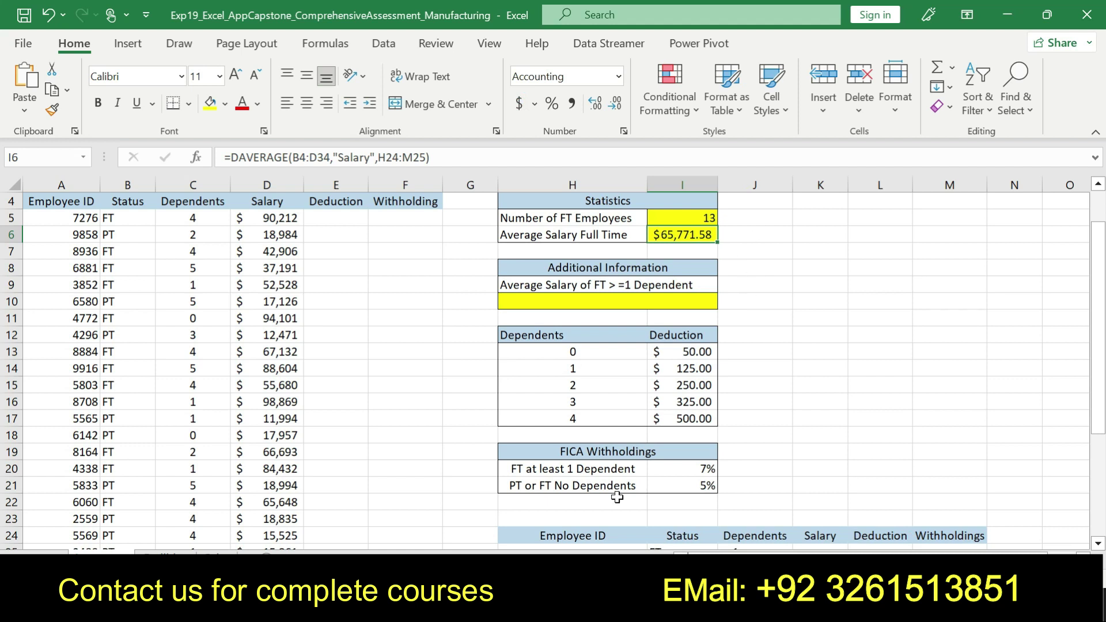
Switch to the Word instructions and undo the green and yellow highlights in step 4's instruction.
key(alt+Tab)
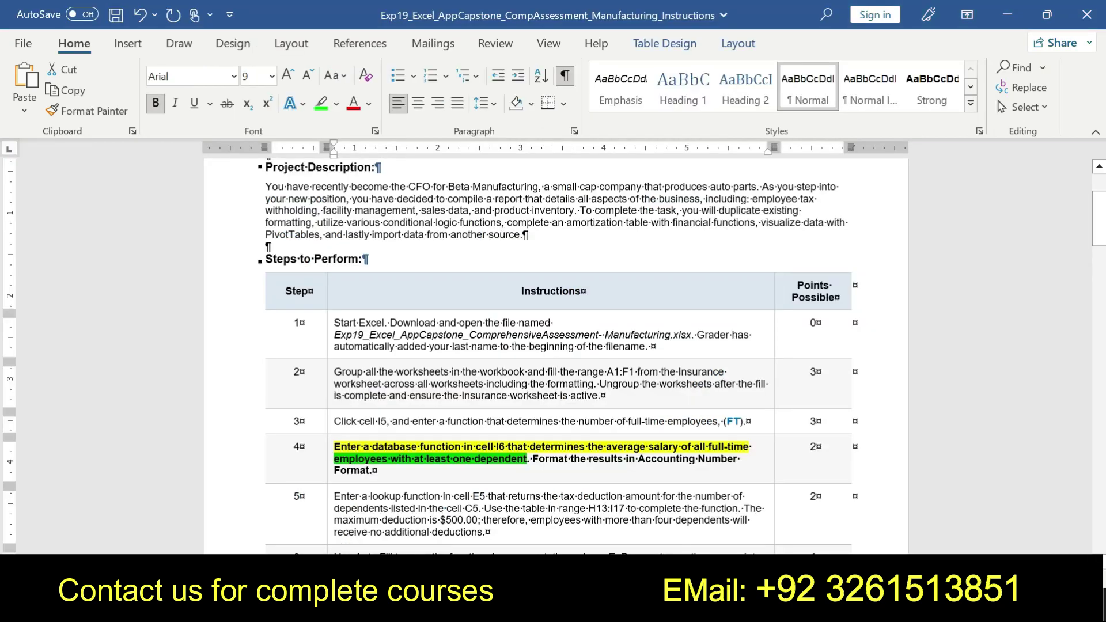
key(ctrl+z)
key(ctrl+z)
drag(542, 458, 576, 507)
click(574, 469)
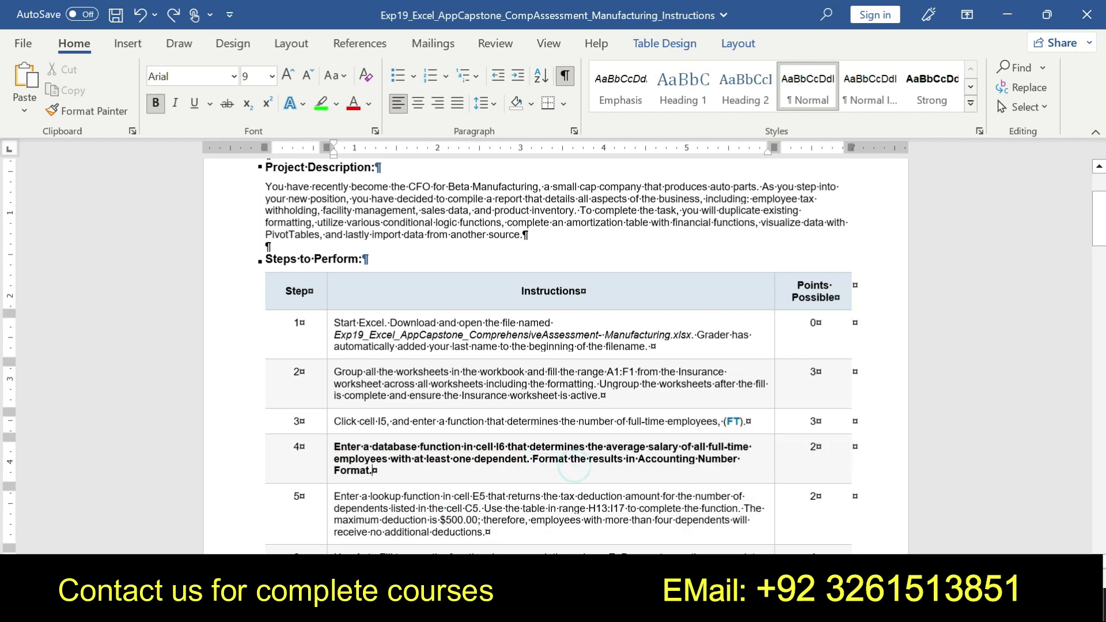
Highlight step 4's Accounting Number Format sentence in green and check the number format of cell I6 in the Excel workbook.
drag(374, 470, 531, 458)
click(684, 437)
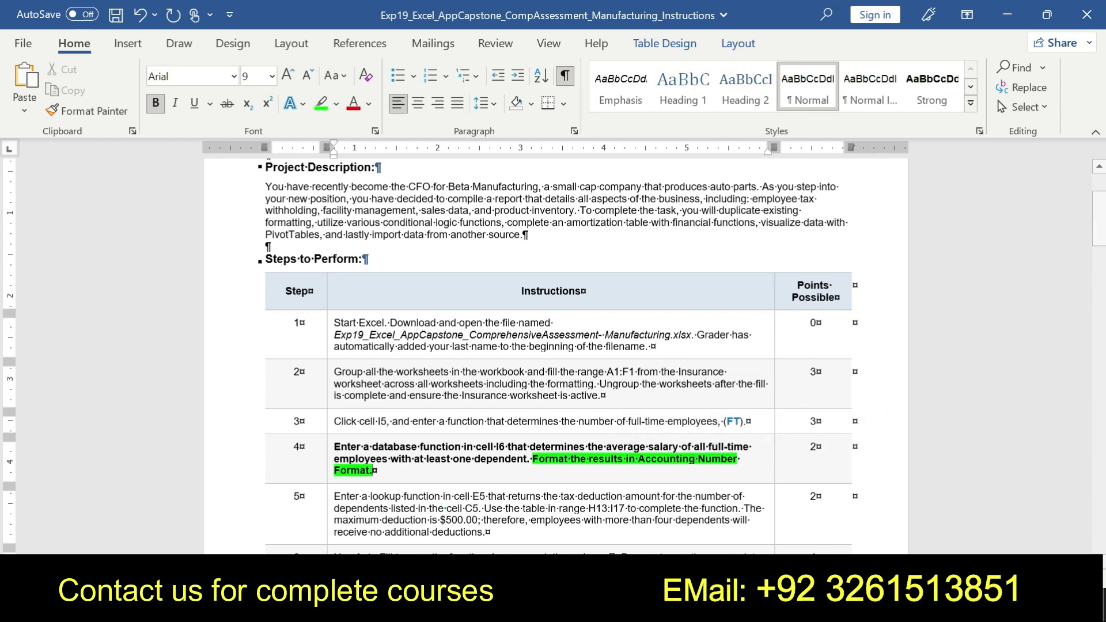
key(alt+Tab)
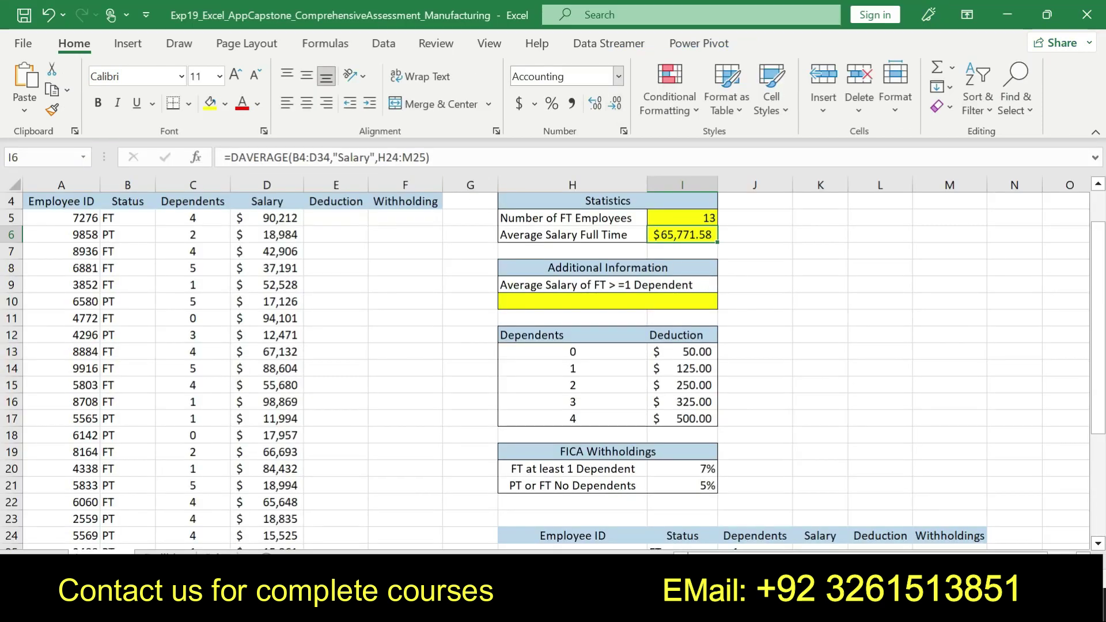
click(569, 78)
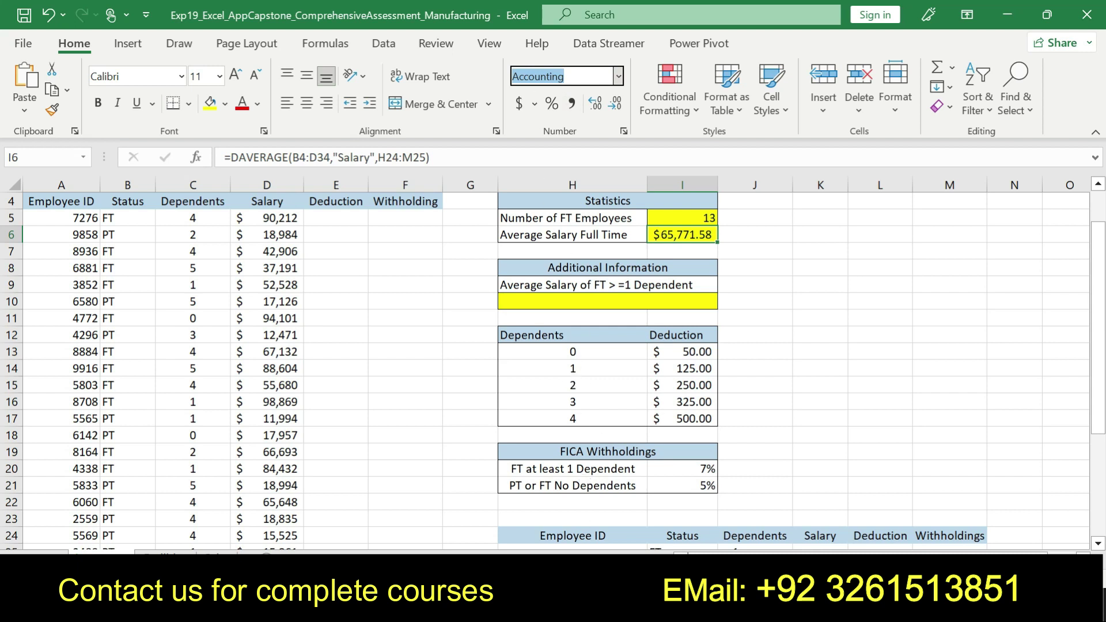
Switch to the Word instructions and undo the green highlight and the bold formatting in step 4's instruction.
key(alt+Tab)
key(ctrl+z)
key(ctrl+z)
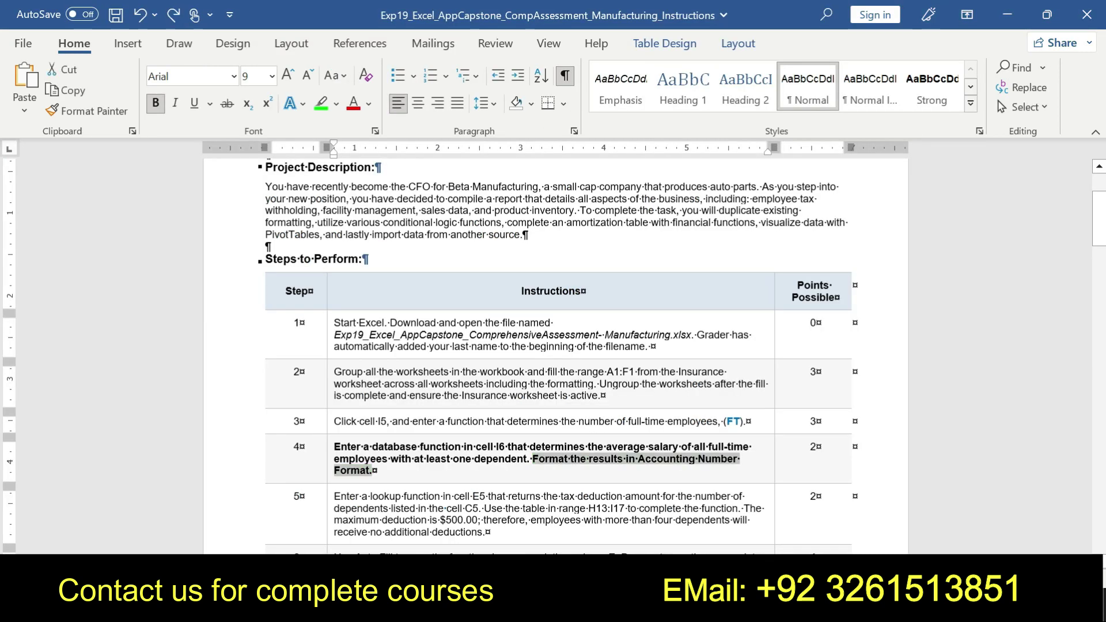
Make step 5's lookup function instruction bold and highlight the whole paragraph in yellow.
drag(1098, 247, 1098, 264)
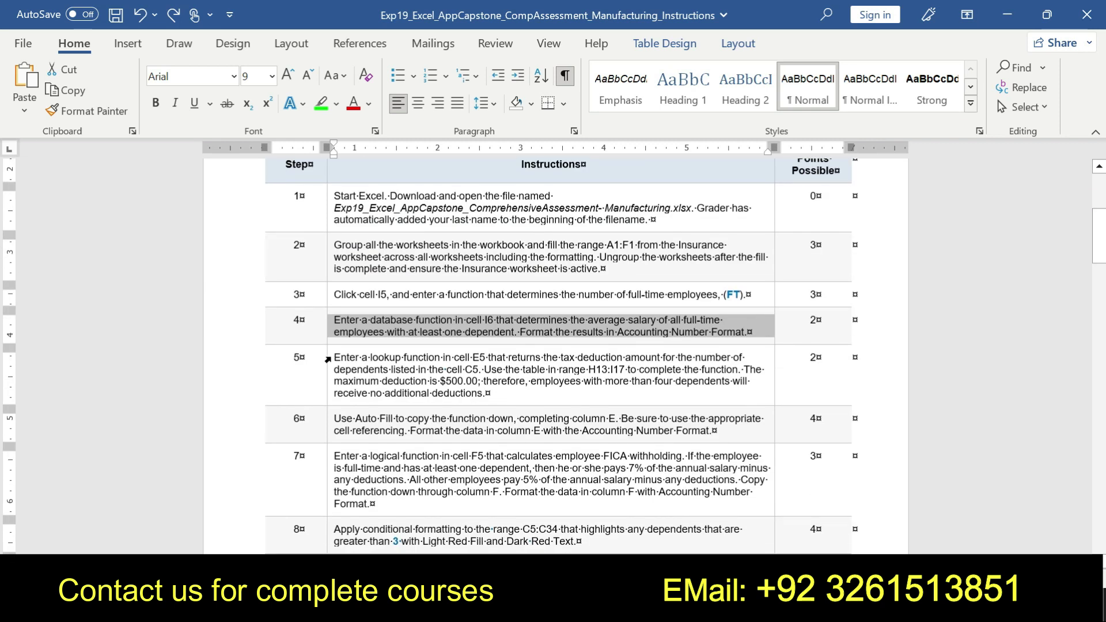
drag(333, 357, 492, 391)
click(500, 359)
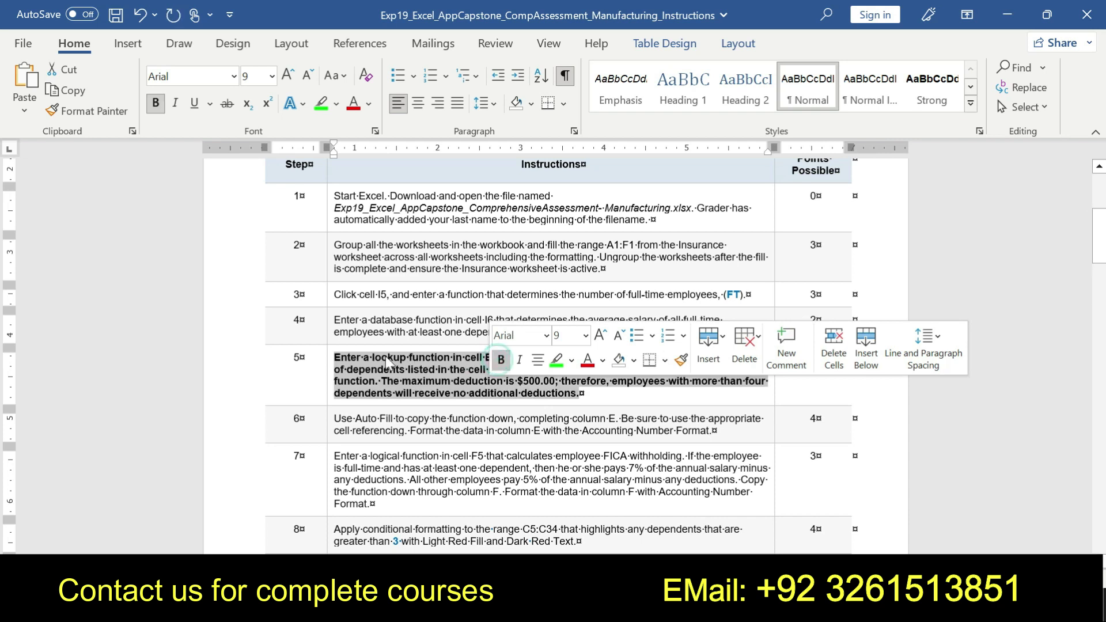
drag(334, 357, 581, 393)
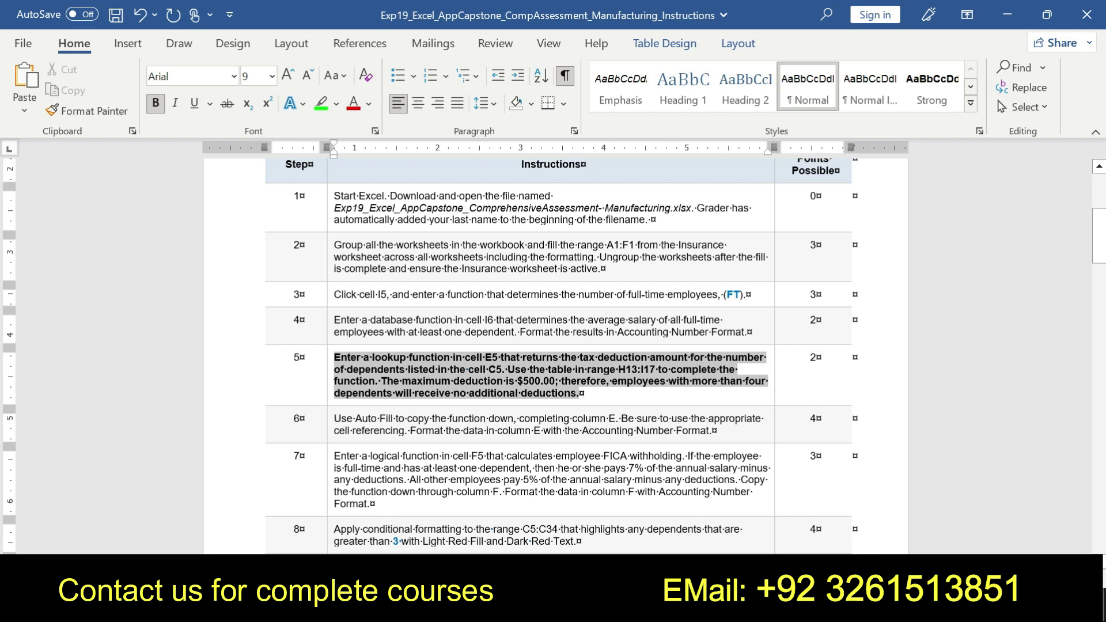
click(707, 364)
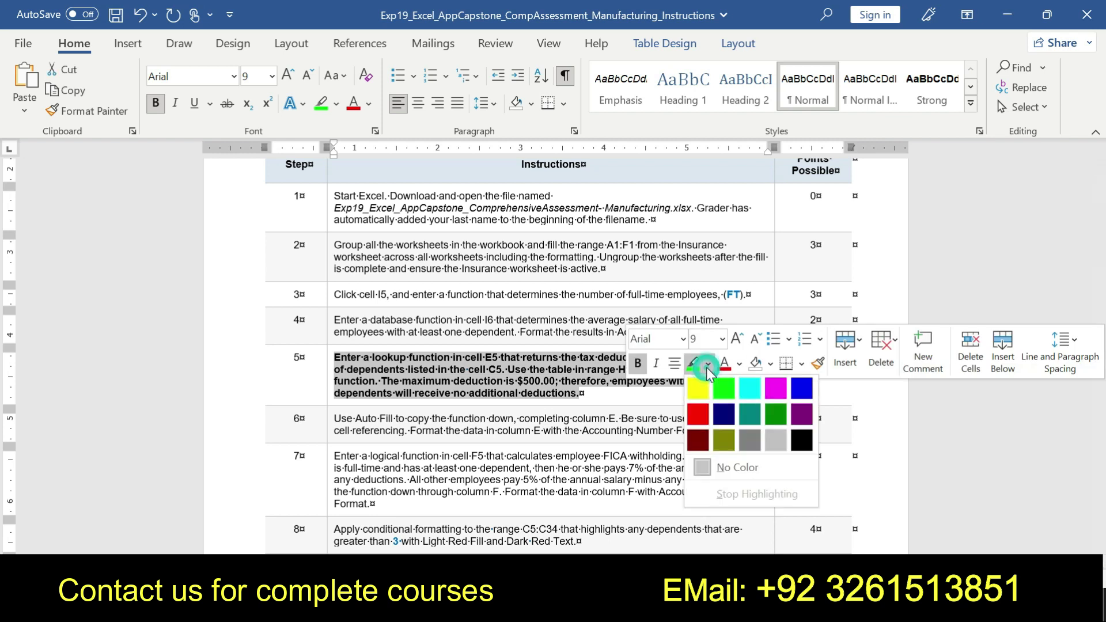
click(695, 383)
drag(334, 357, 579, 393)
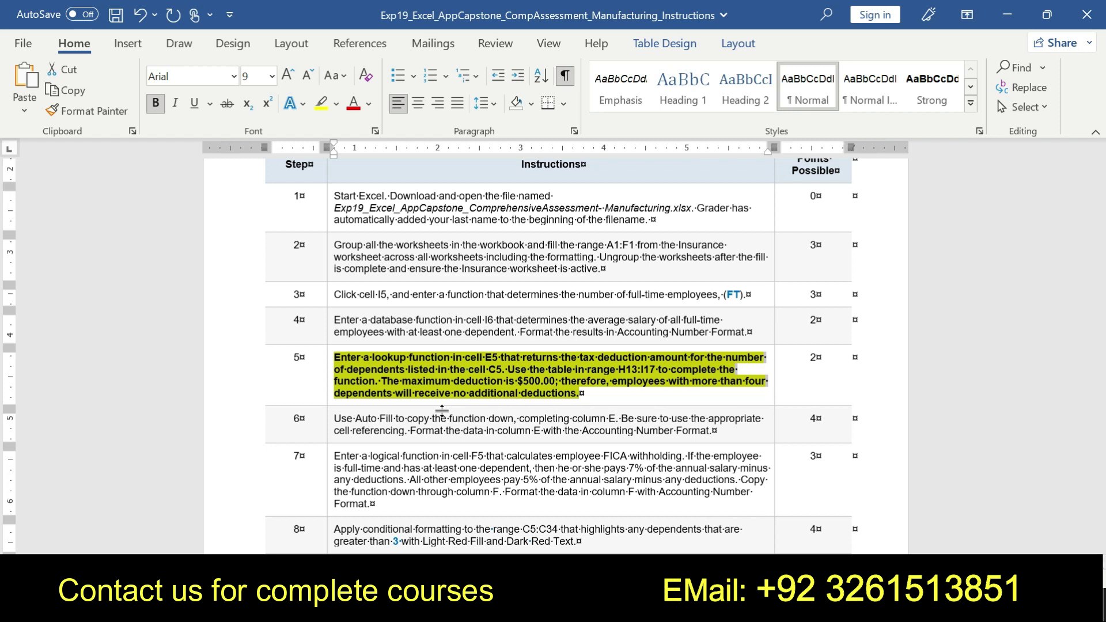
click(378, 377)
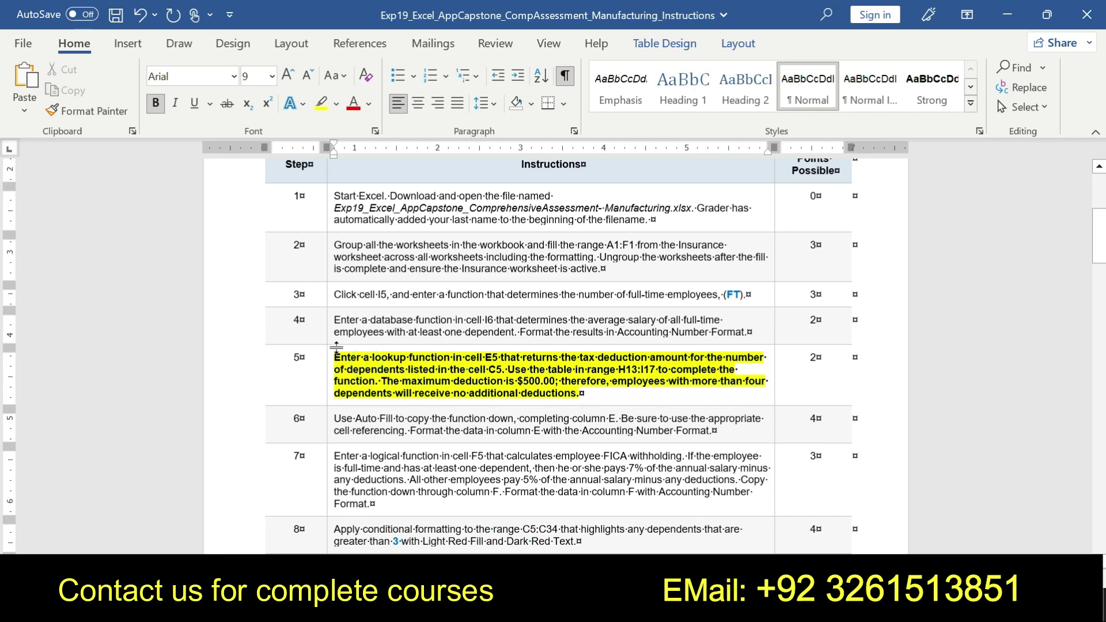
Highlight in green the part of step 5 from "Enter a lookup function in cell E5" through "cell C5".
drag(335, 357, 504, 369)
click(581, 343)
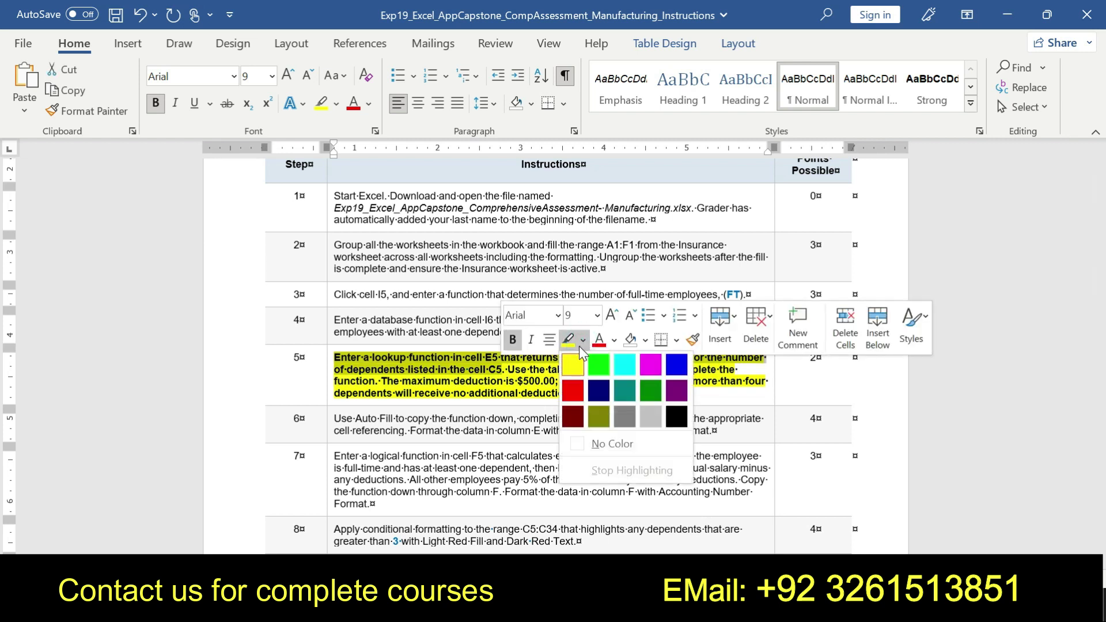
click(598, 364)
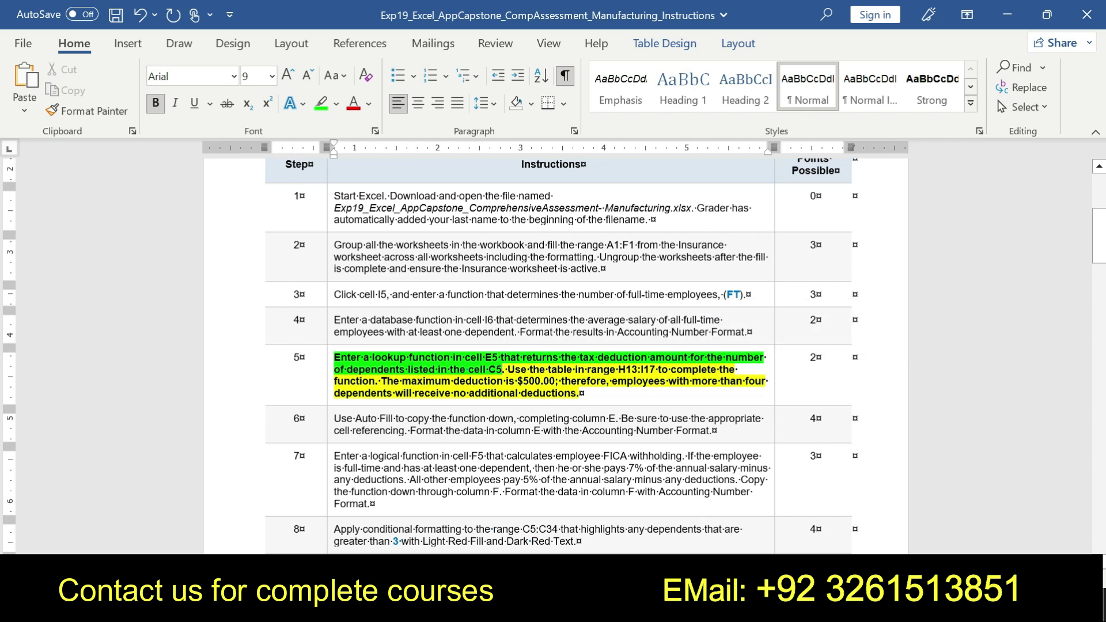
click(333, 357)
drag(334, 357, 502, 370)
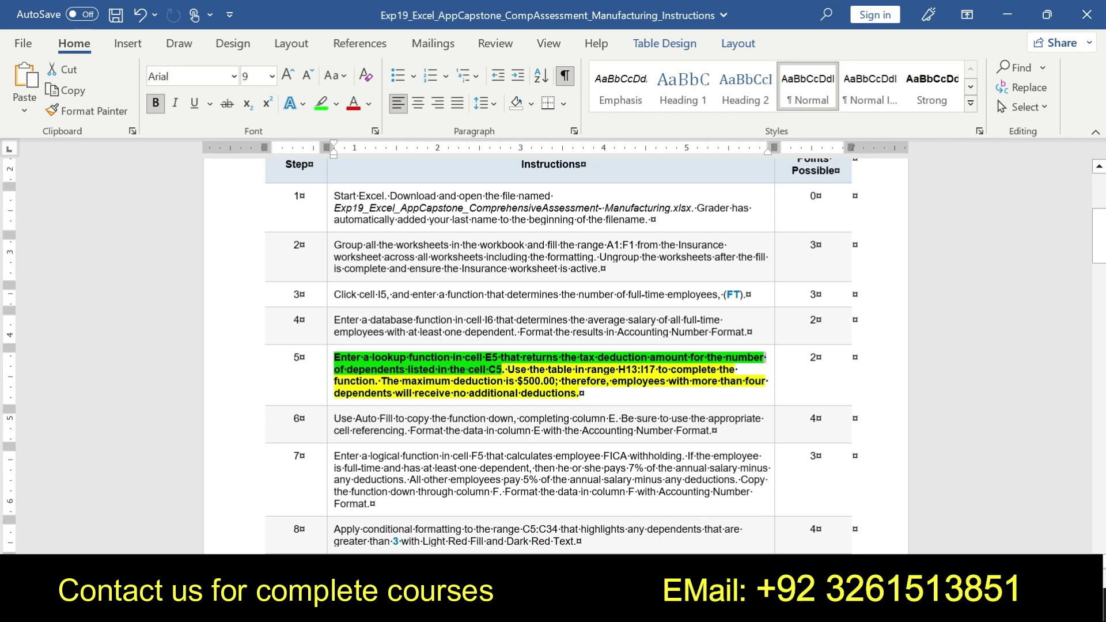
Switch to the Excel workbook, start a VLOOKUP function in cell E5 and open its Function Arguments dialog.
key(alt+Tab)
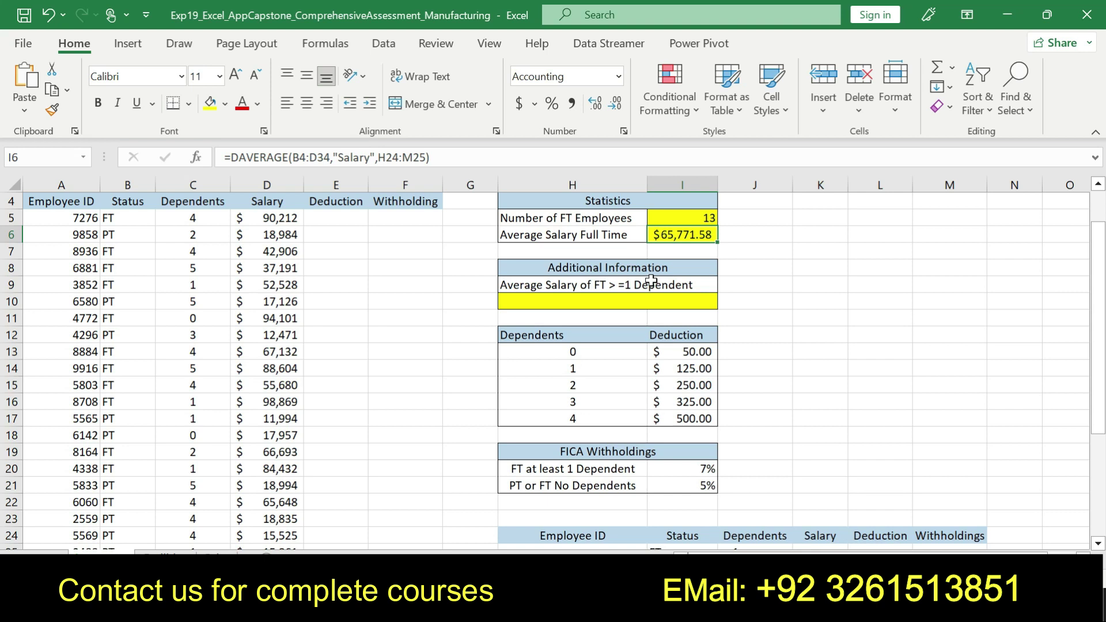
click(322, 216)
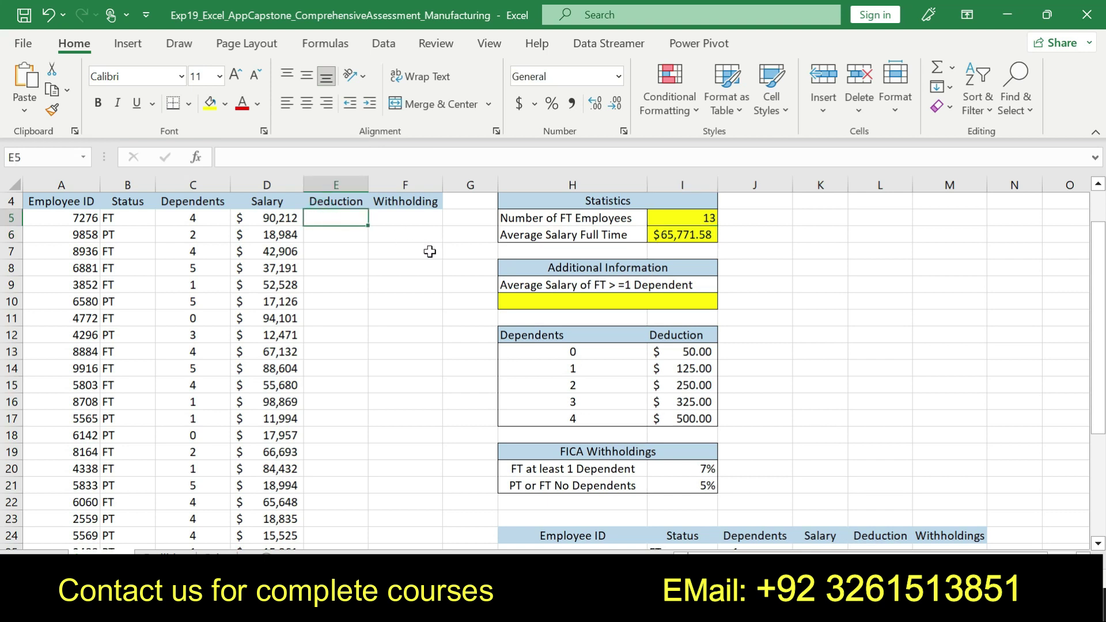
text(=)
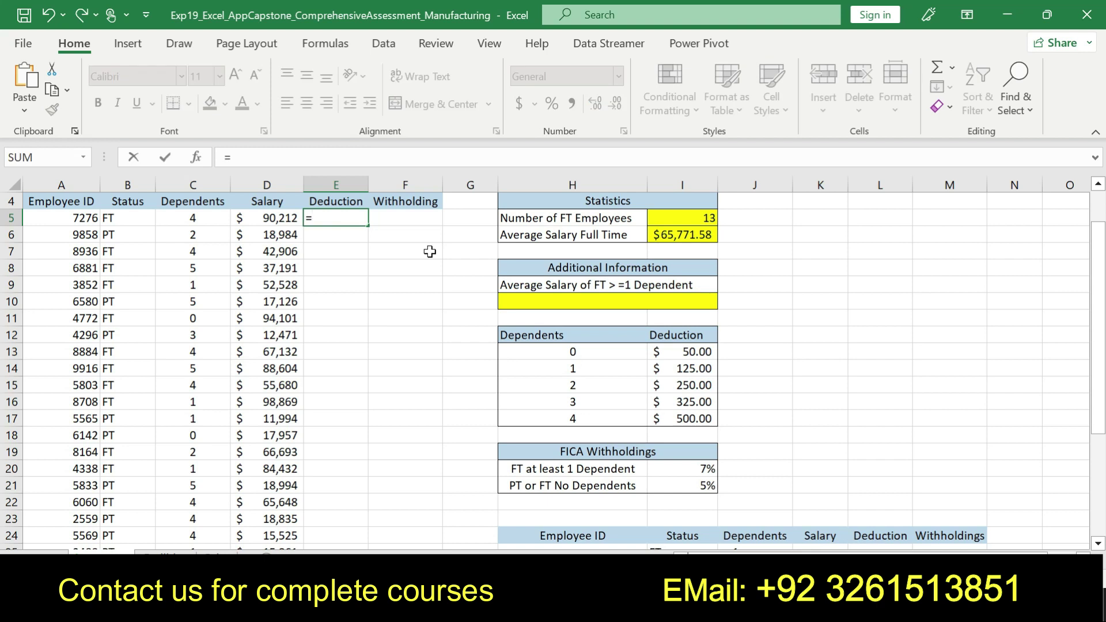
text(VL)
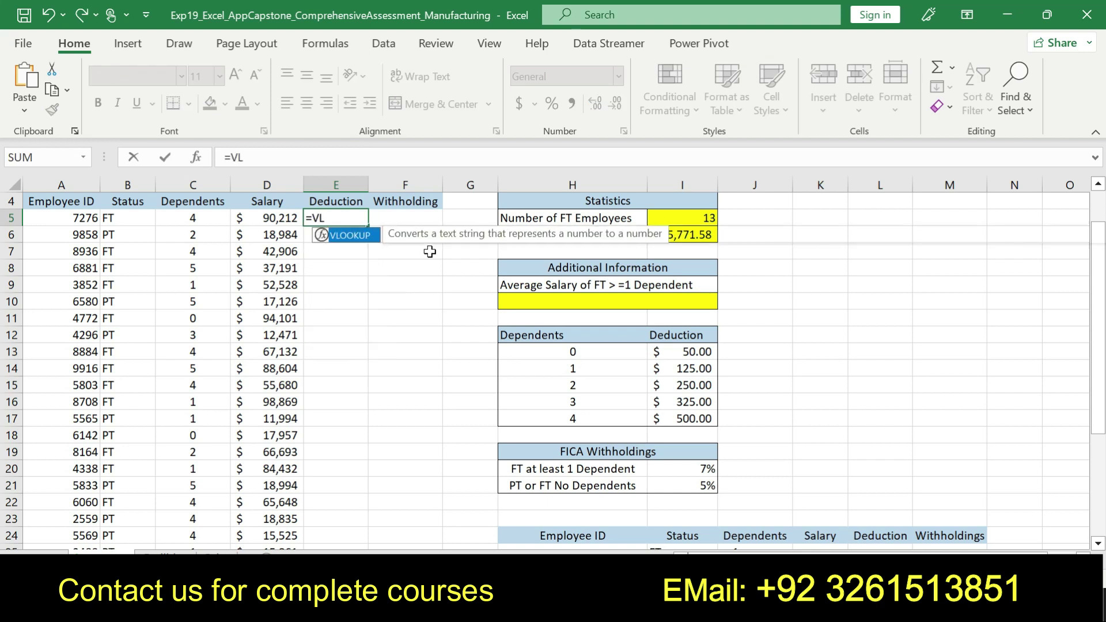
double_click(352, 235)
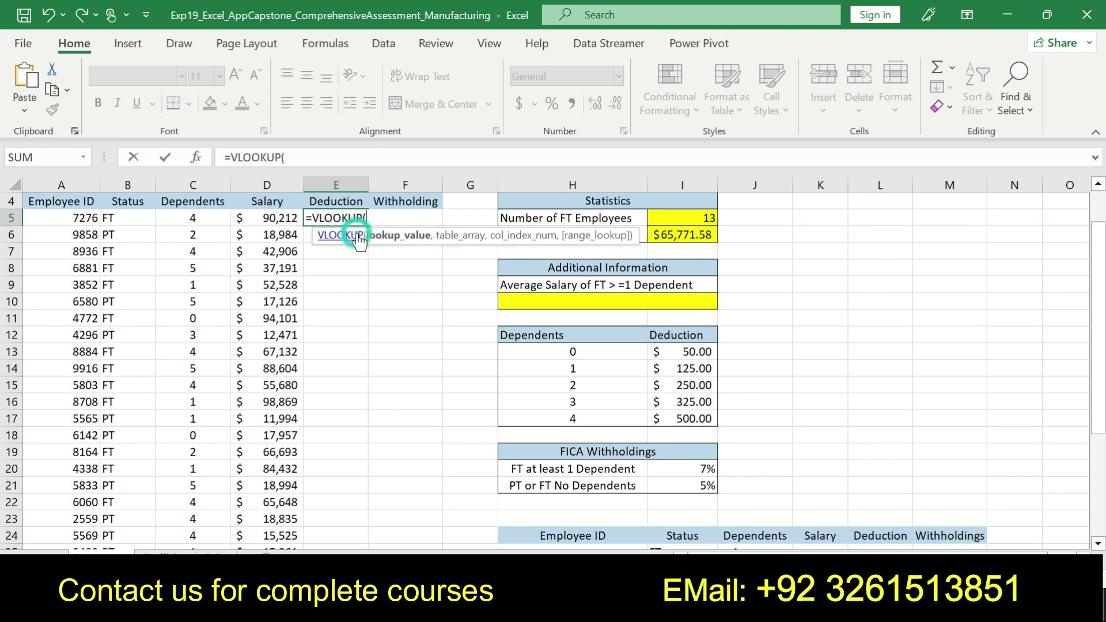
click(196, 157)
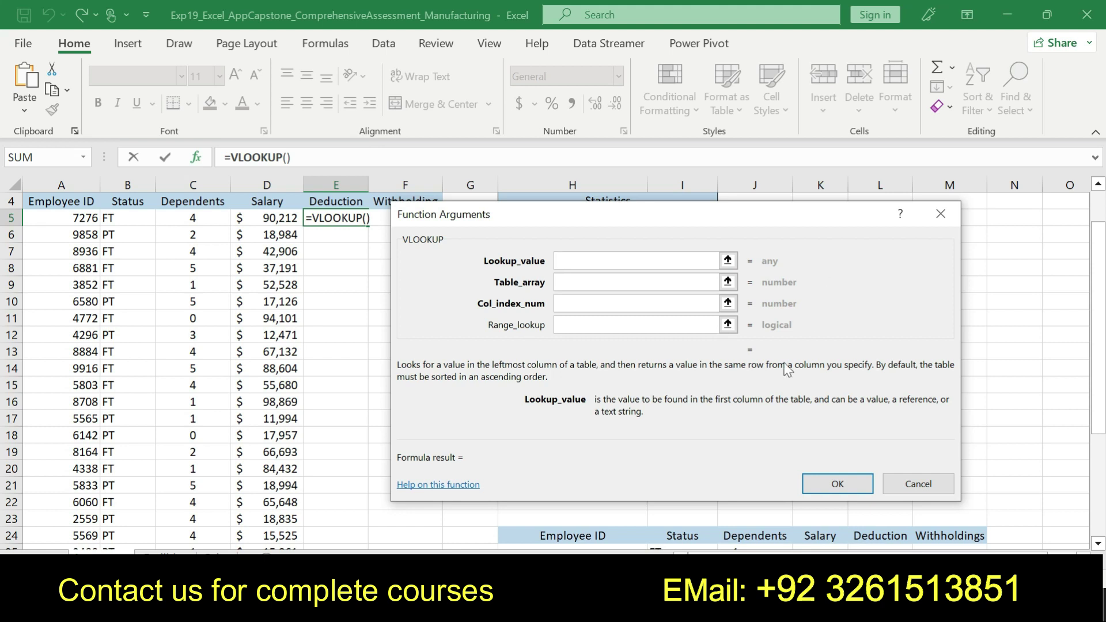
Switch to the Word instructions and examine which lookup cell and table range step 5 requires.
key(alt+Tab)
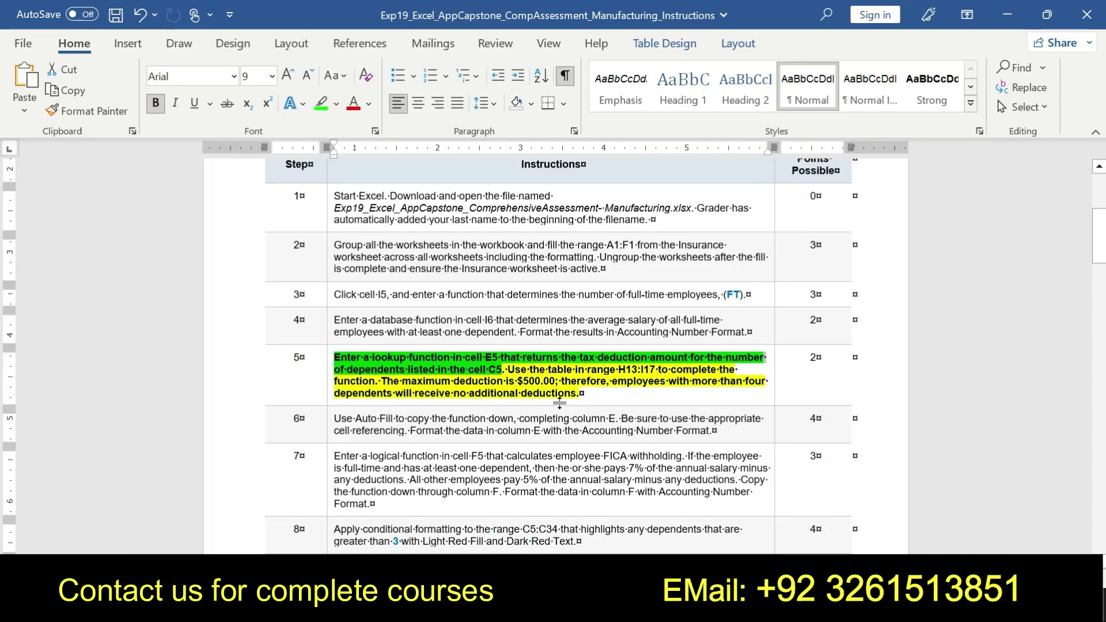
click(535, 357)
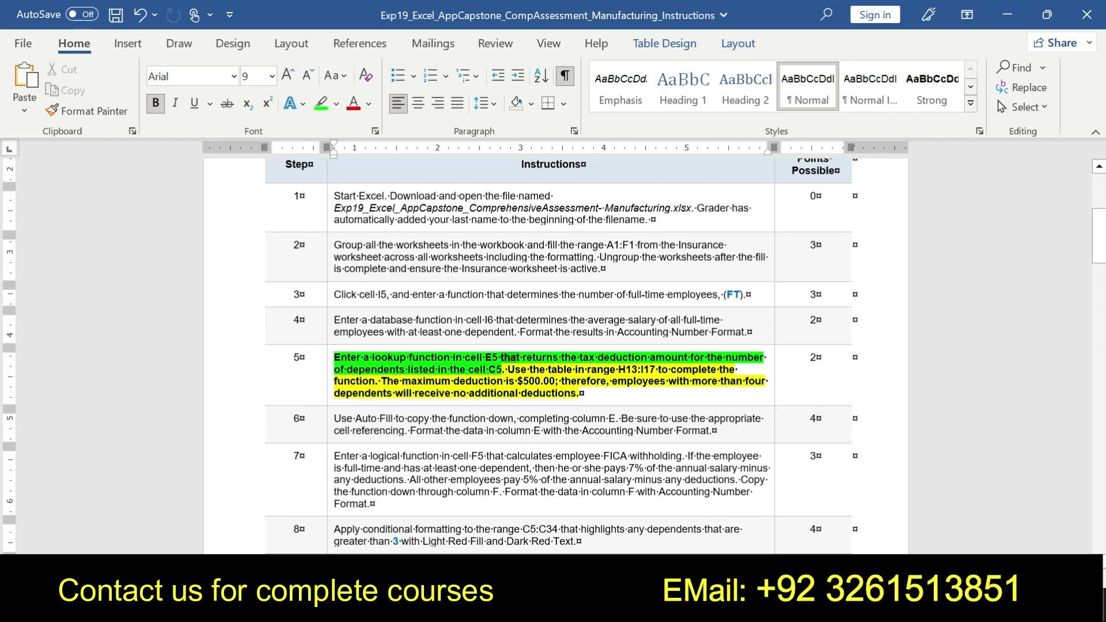
right_click(518, 355)
drag(501, 369, 720, 382)
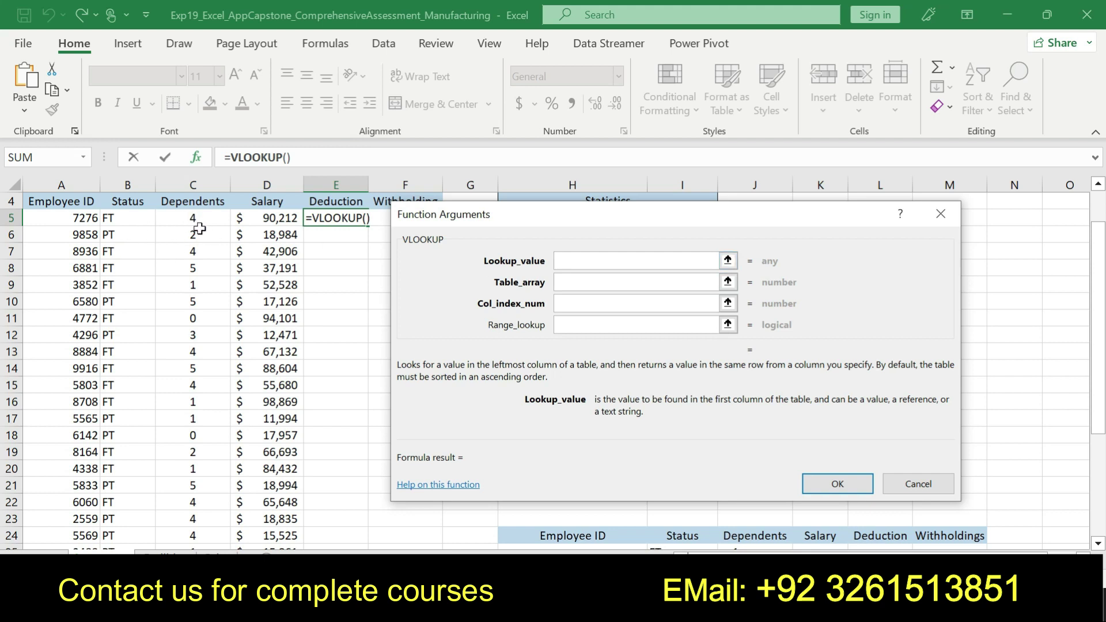
Back in the Excel workbook, set the VLOOKUP lookup value to C5 and move the dialog off the start of the deduction table.
text(C5)
click(569, 282)
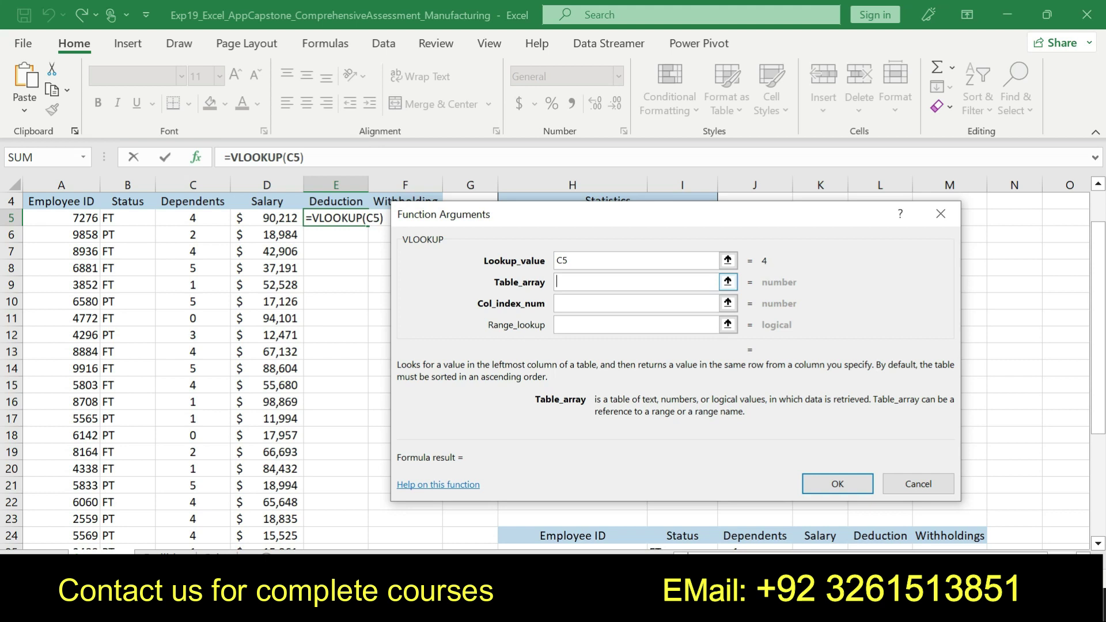
drag(617, 226, 631, 417)
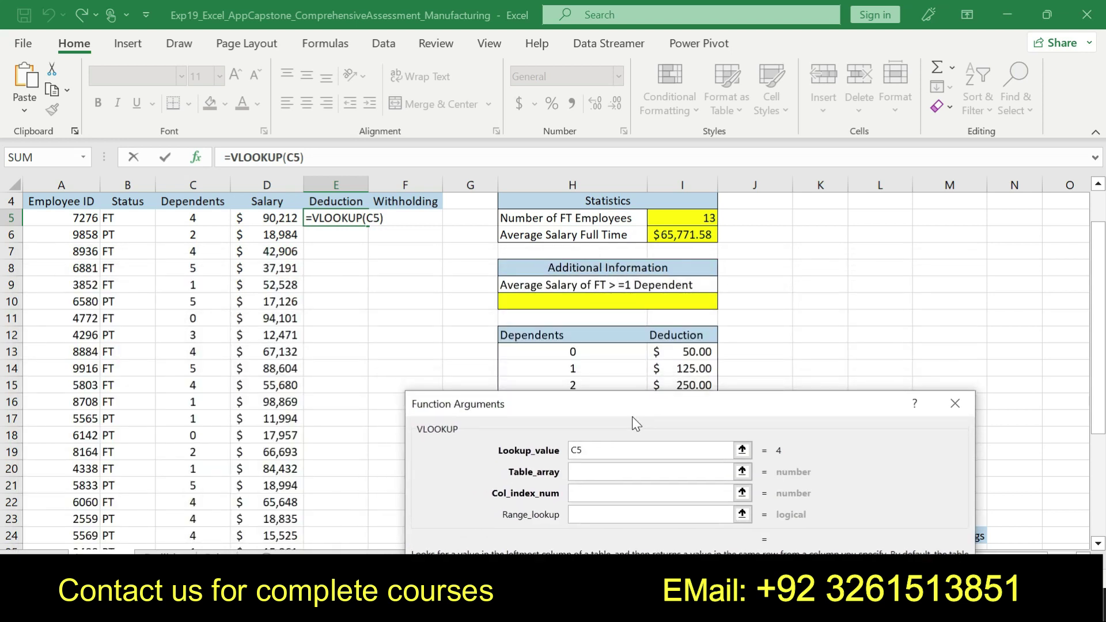
click(531, 339)
mouse_move(530, 339)
mouse_down()
mouse_move(572, 362)
mouse_move(584, 387)
mouse_move(573, 343)
mouse_move(539, 342)
mouse_up()
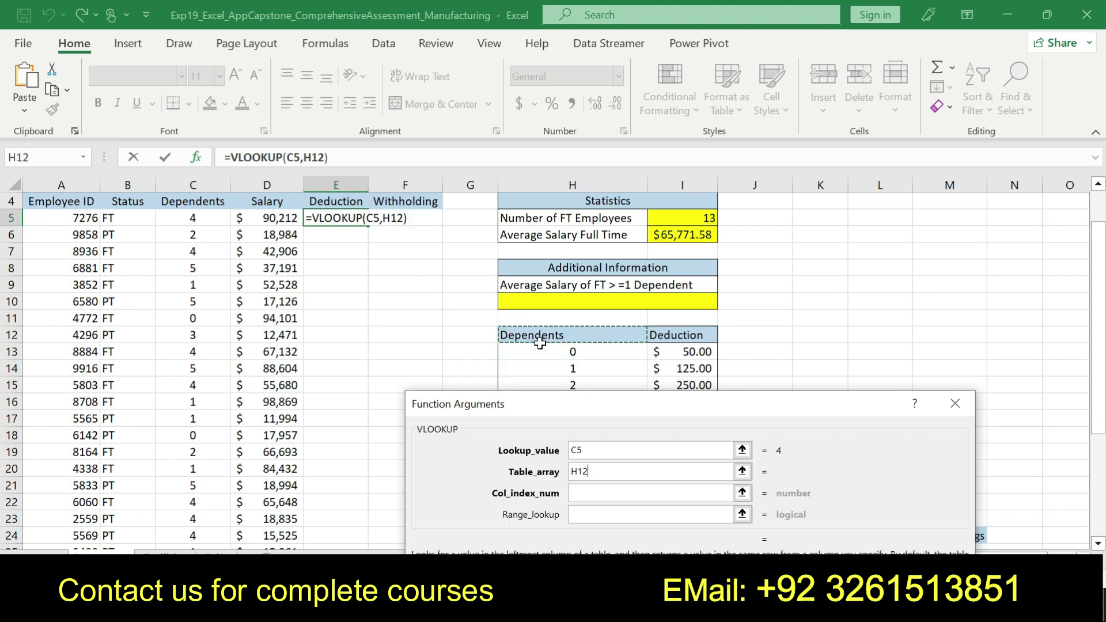
key(BackSpace)
key(BackSpace)
key(BackSpace)
Set the VLOOKUP table array to the absolute range $H$13:$I$17 and the column index number to 2.
drag(521, 352, 617, 257)
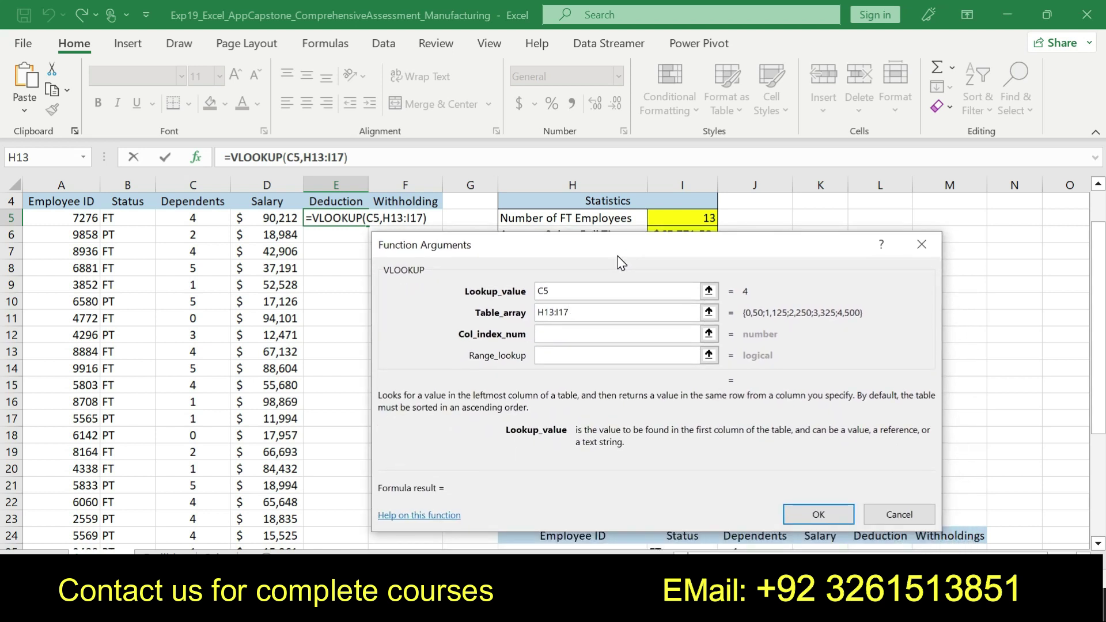
drag(583, 313, 530, 316)
key(F4)
click(544, 332)
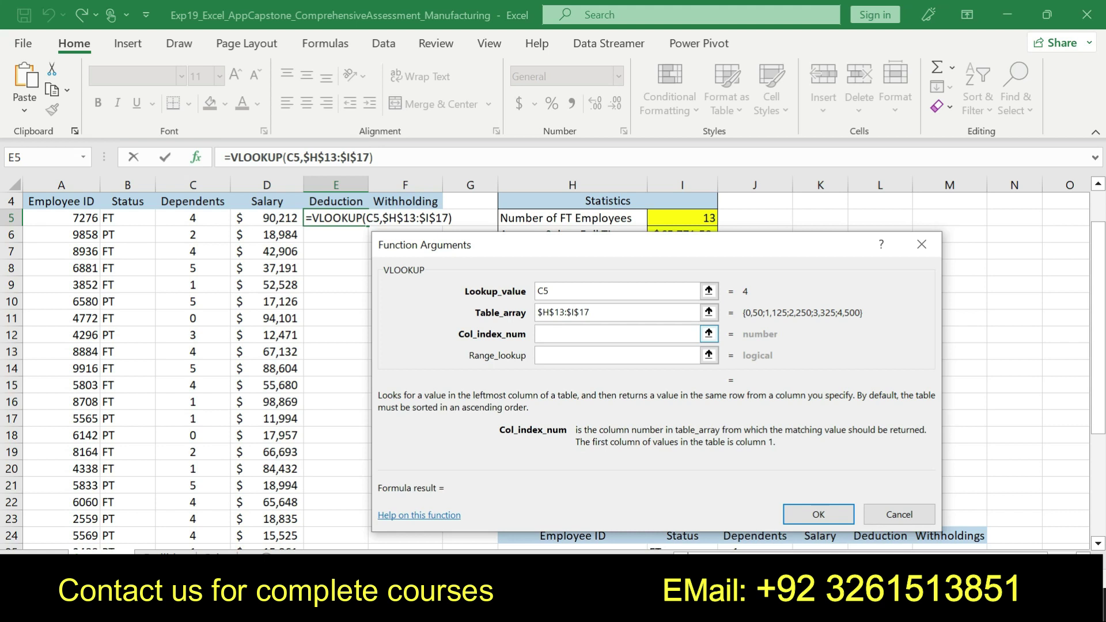
text(2)
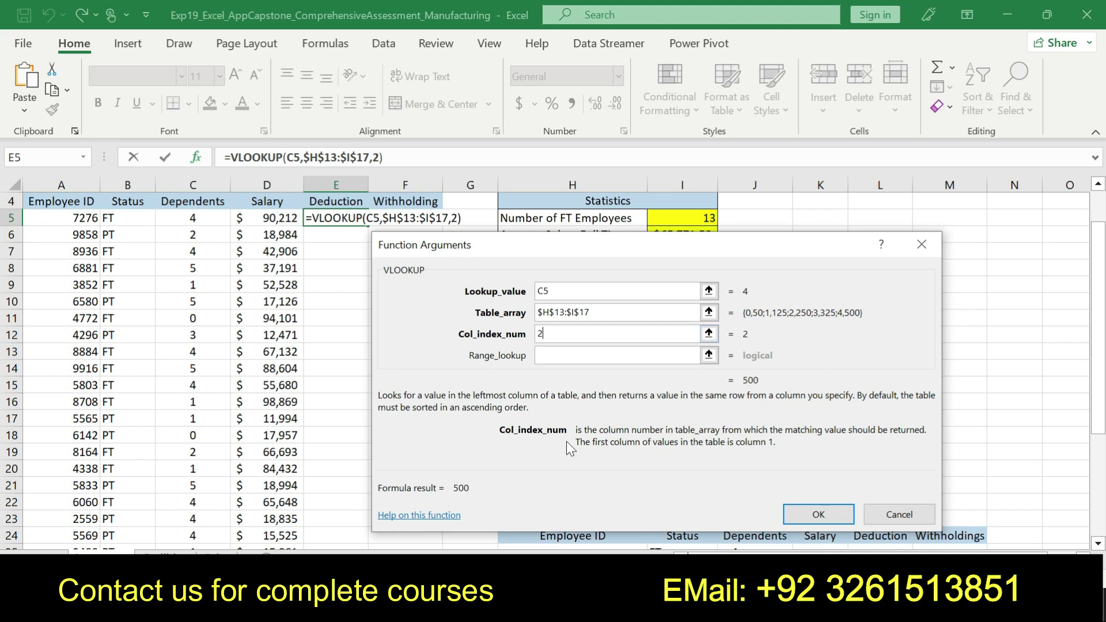
Switch to the Word instructions and reread step 5's sentences on the table range and the maximum deduction.
key(alt+Tab)
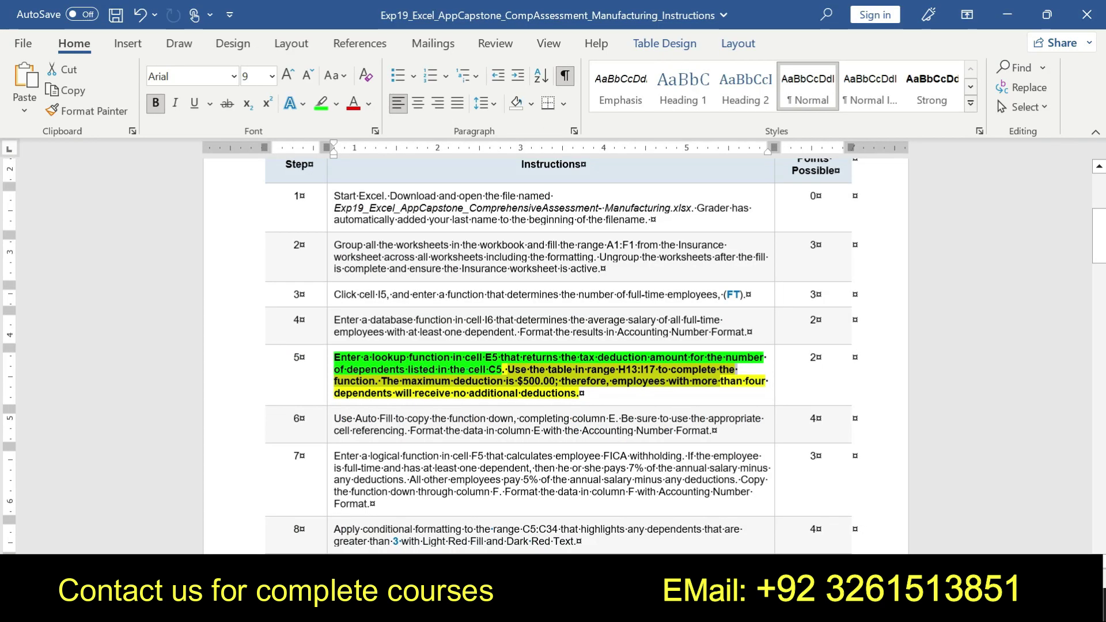
click(570, 380)
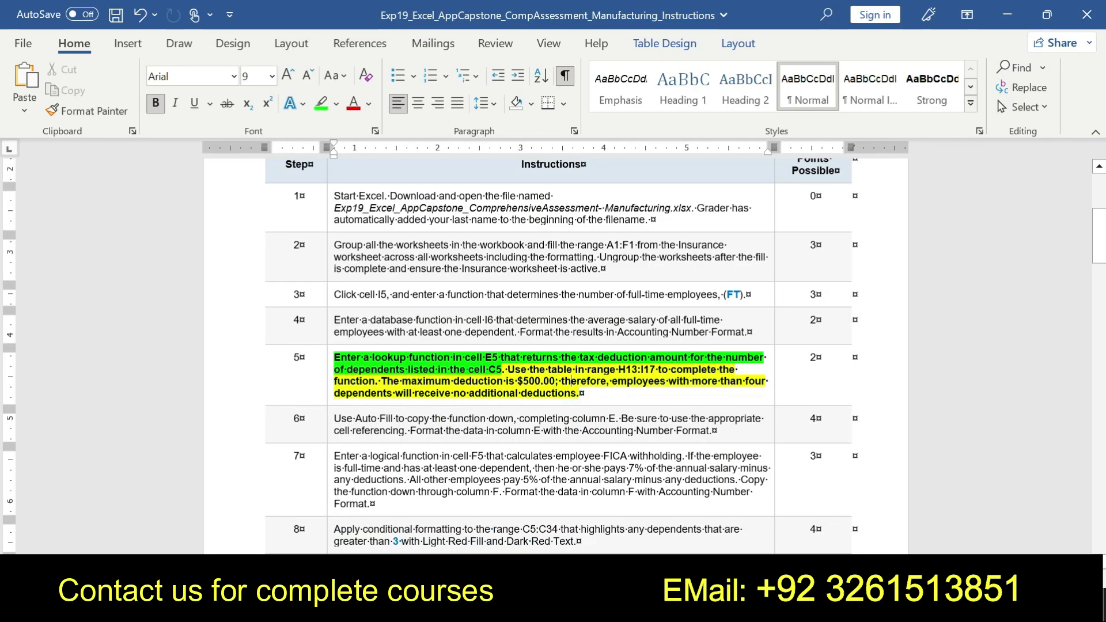
drag(502, 369, 573, 394)
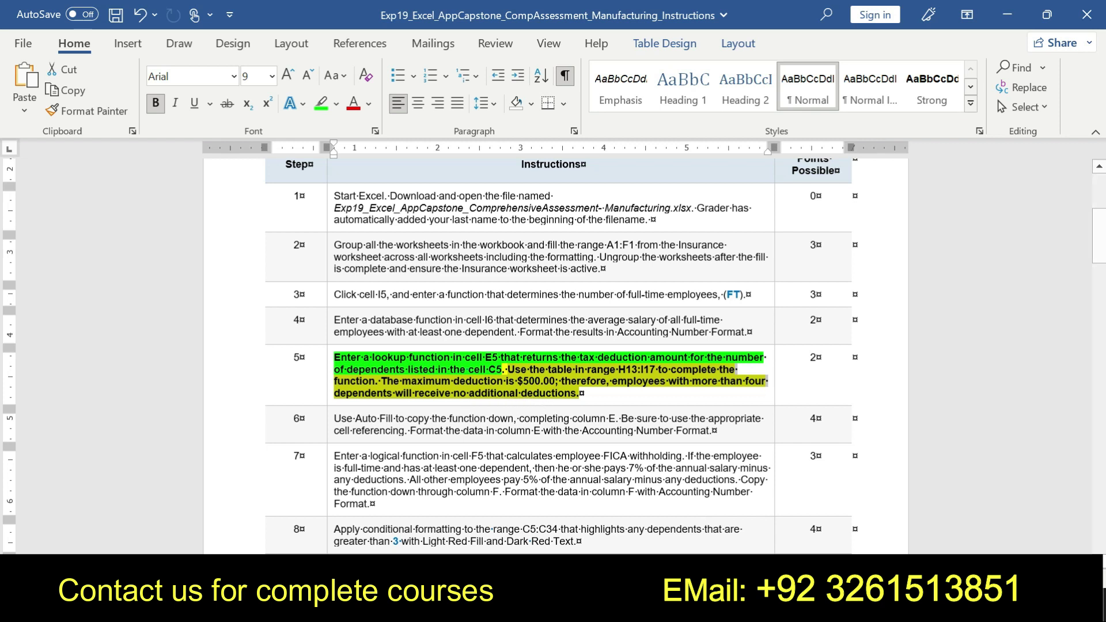
Return to the Excel workbook, insert the completed VLOOKUP in E5 and select its entire formula for review.
key(alt+Tab)
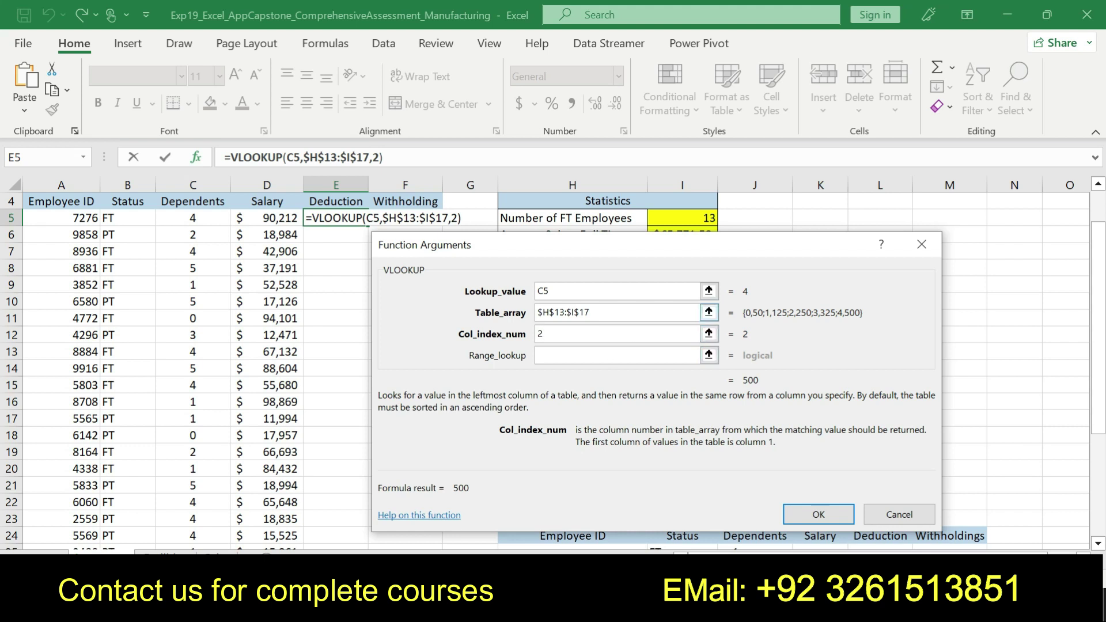
click(800, 521)
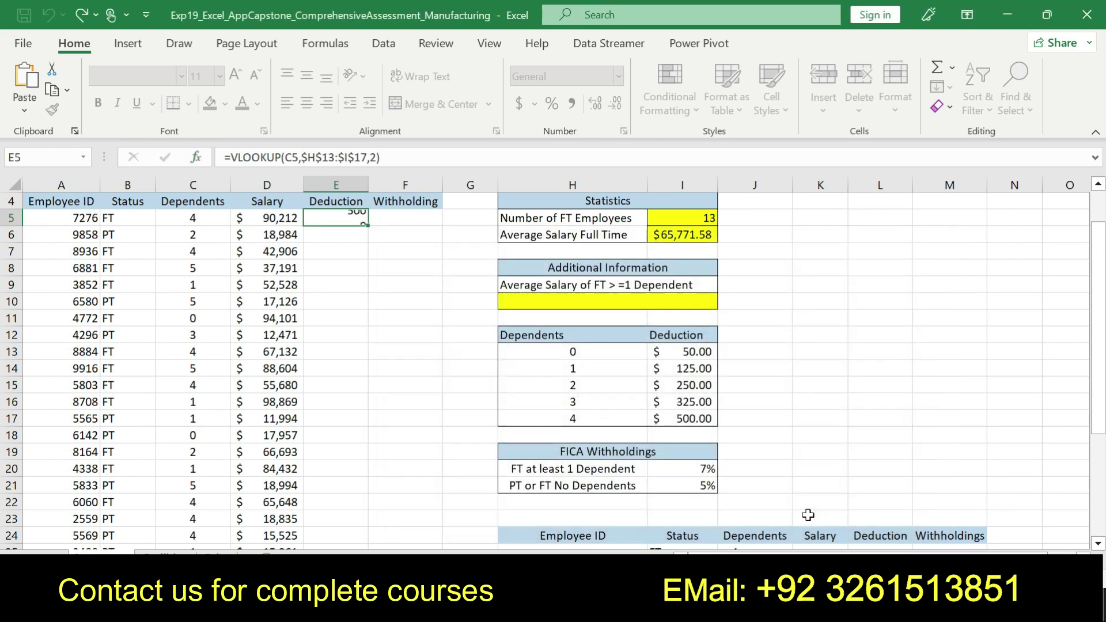
double_click(332, 219)
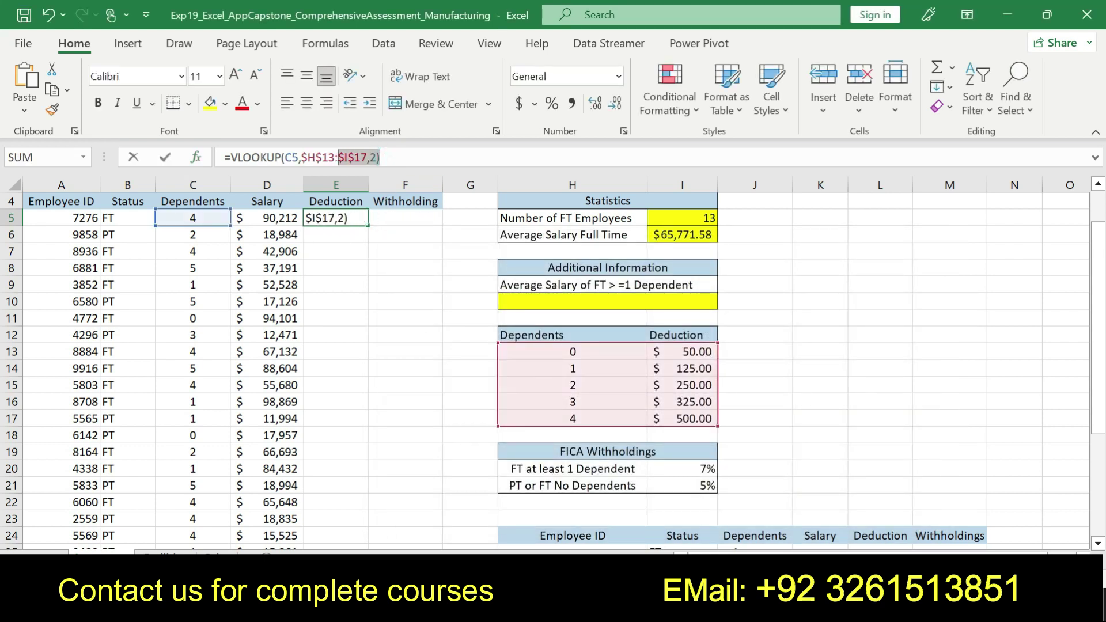
key(ctrl+shift+Left)
key(ctrl+shift+Left)
key(ctrl+shift+Left)
key(ctrl+shift+Left)
key(ctrl+shift+Left)
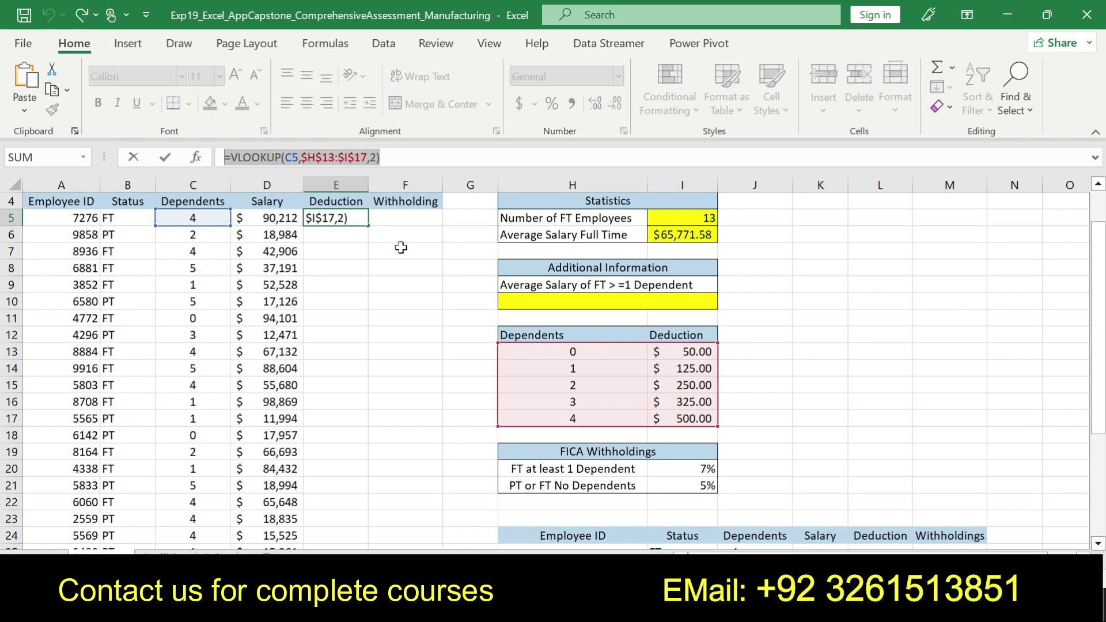
Commit the VLOOKUP formula in cell E5.
click(403, 160)
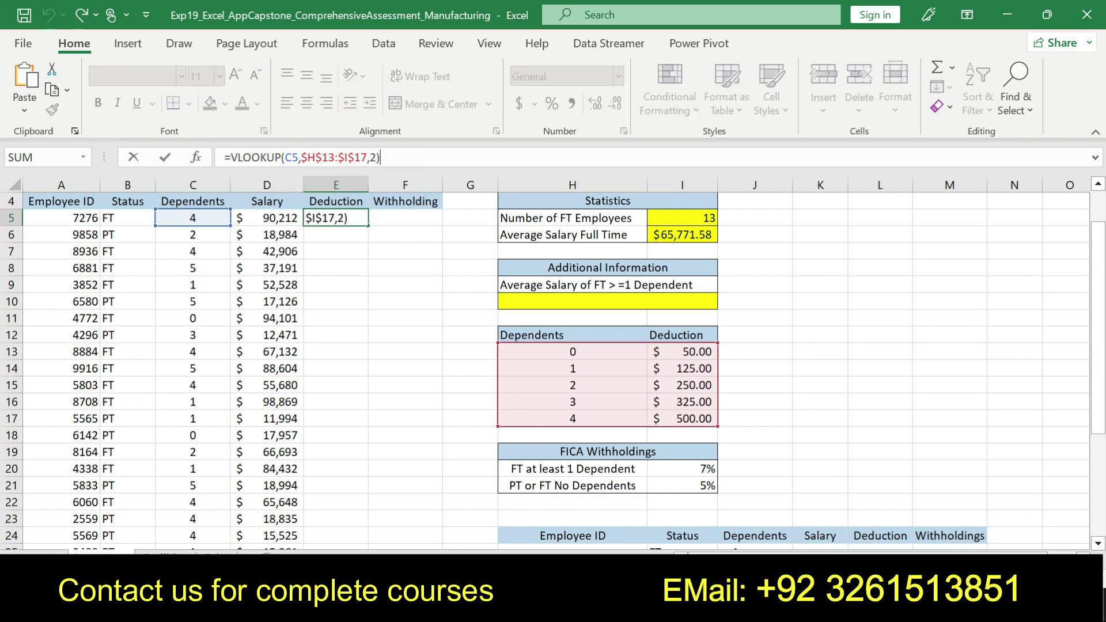
key(Return)
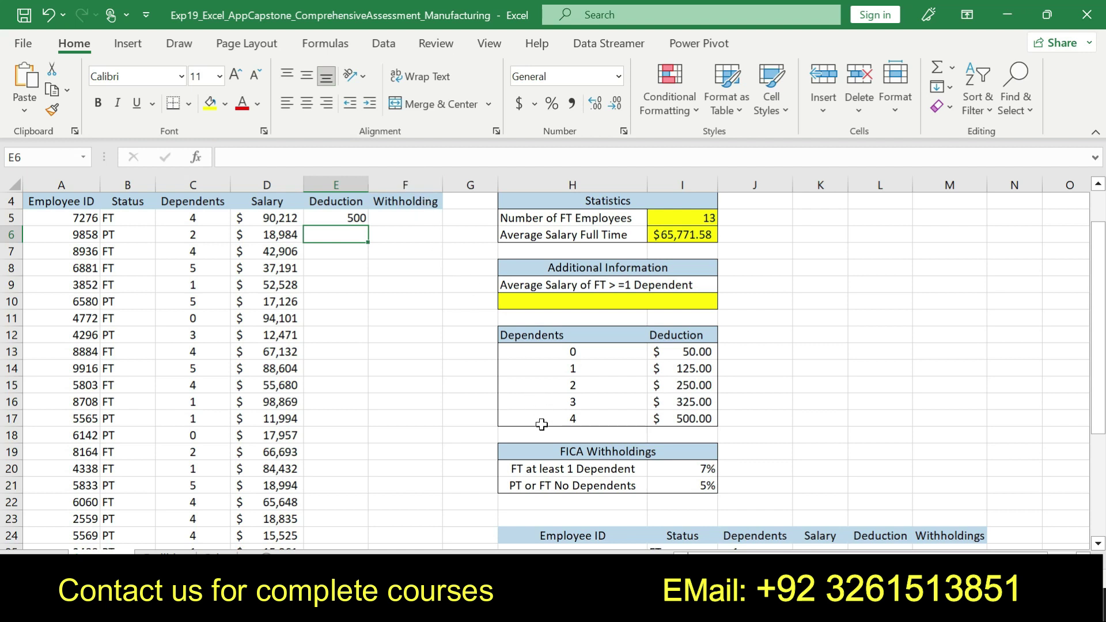
Switch to the Word instructions, clear step 5's highlighting, and make step 6 bold with yellow highlighting.
key(alt+Tab)
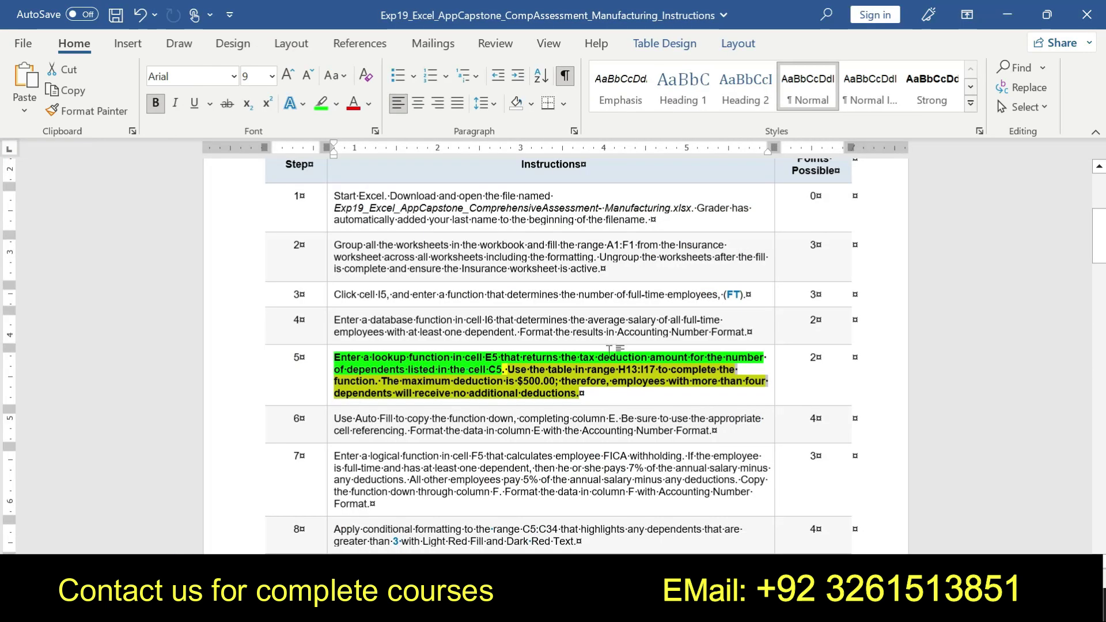
triple_click(602, 373)
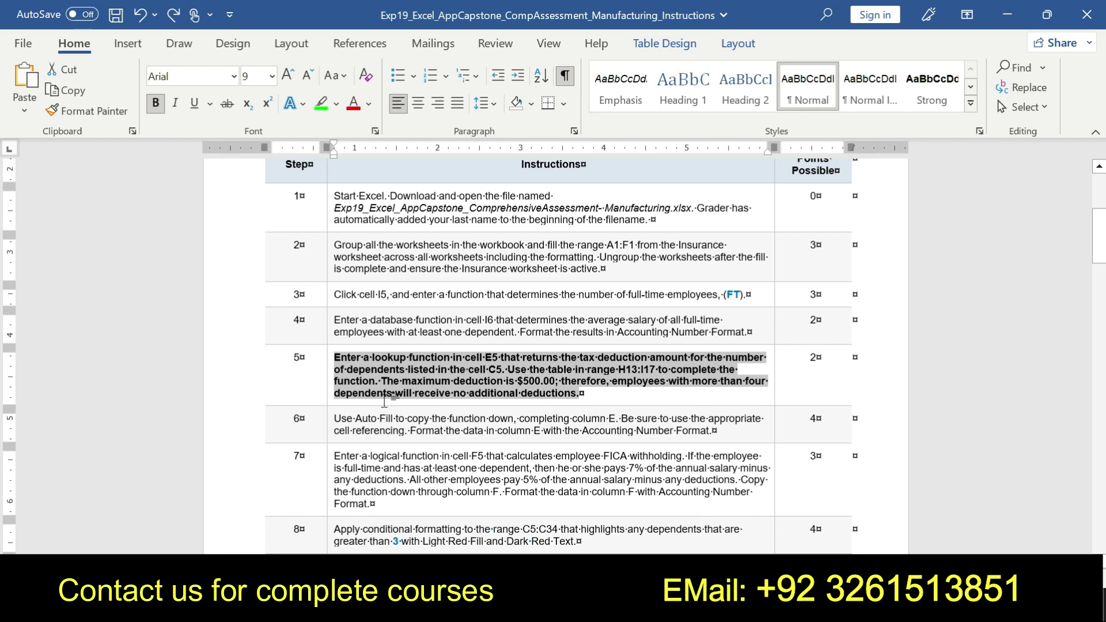
click(335, 418)
drag(336, 417, 713, 431)
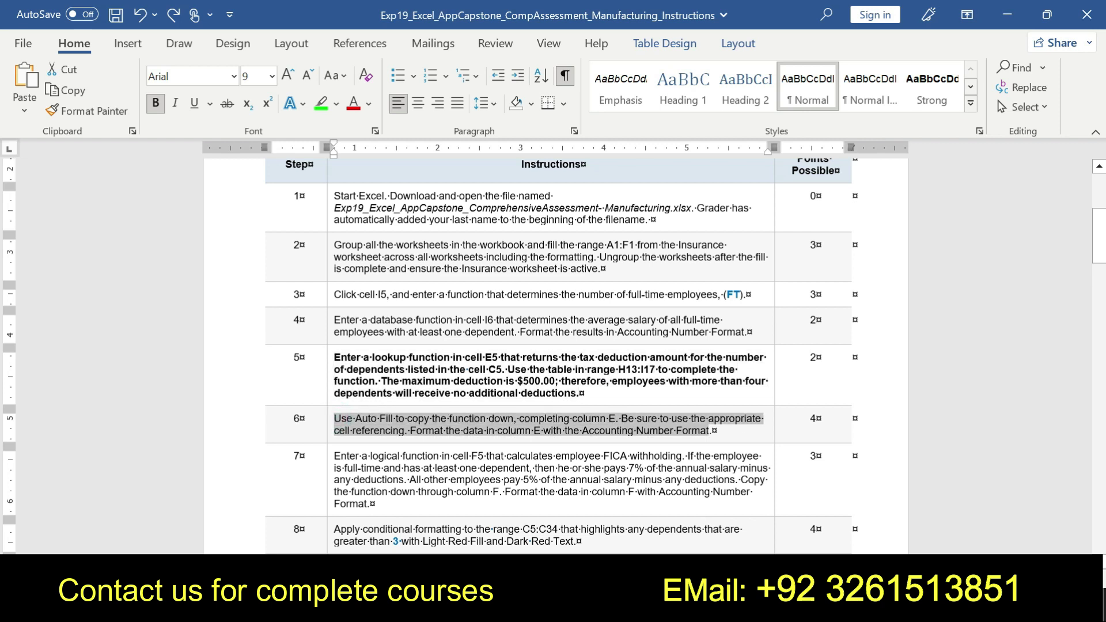
click(638, 404)
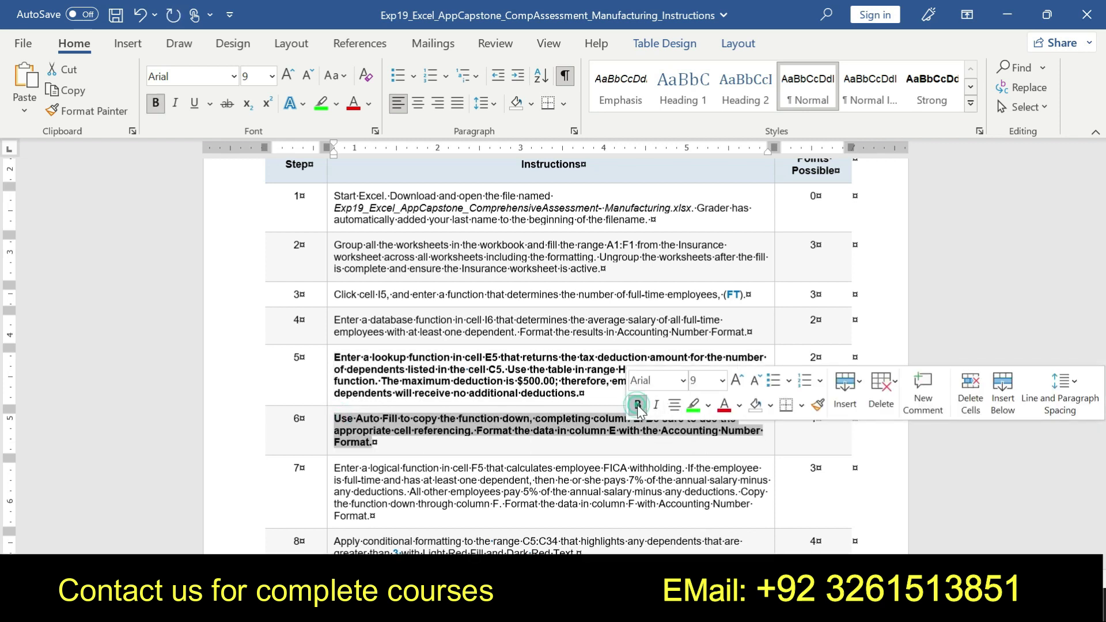
click(708, 409)
click(698, 429)
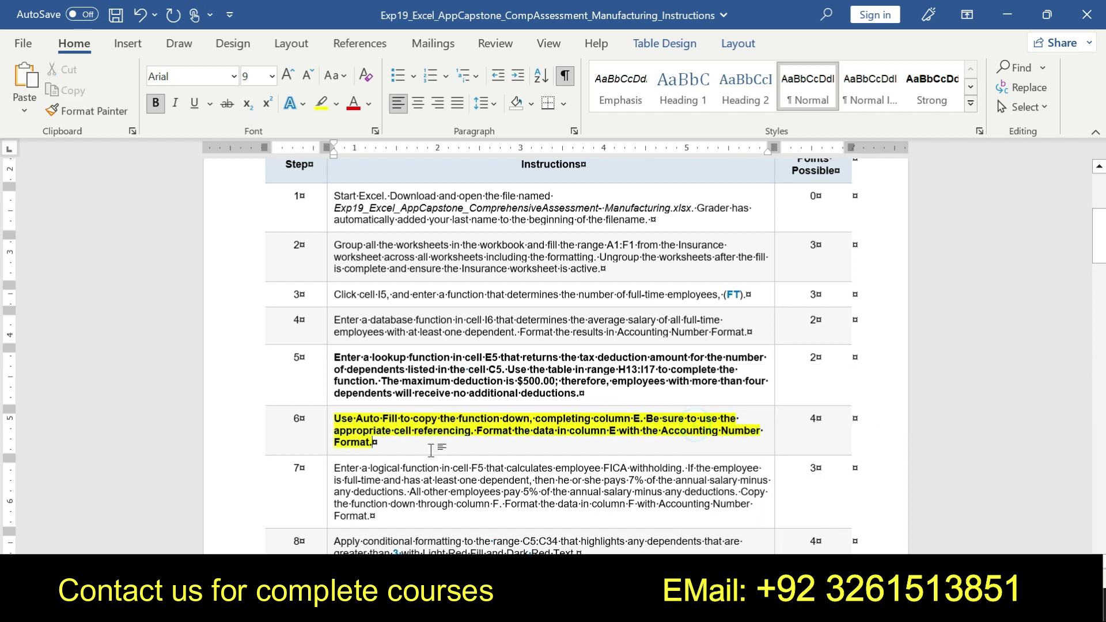
click(336, 419)
triple_click(335, 419)
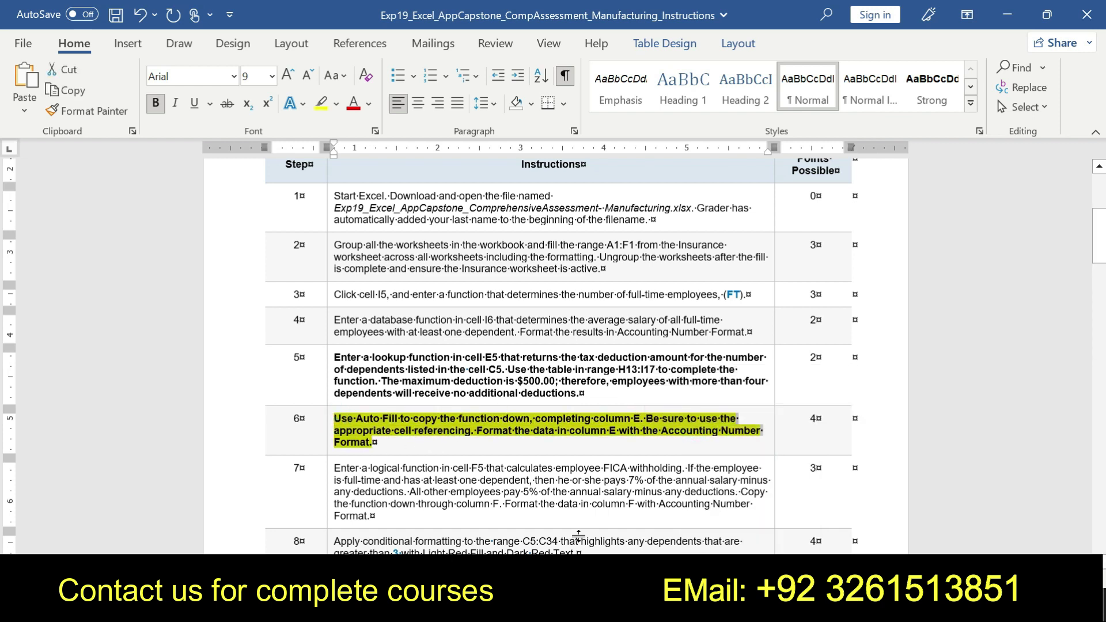
Return to the Excel workbook and Auto Fill the E5 VLOOKUP formula down the Deduction column.
key(alt+Tab)
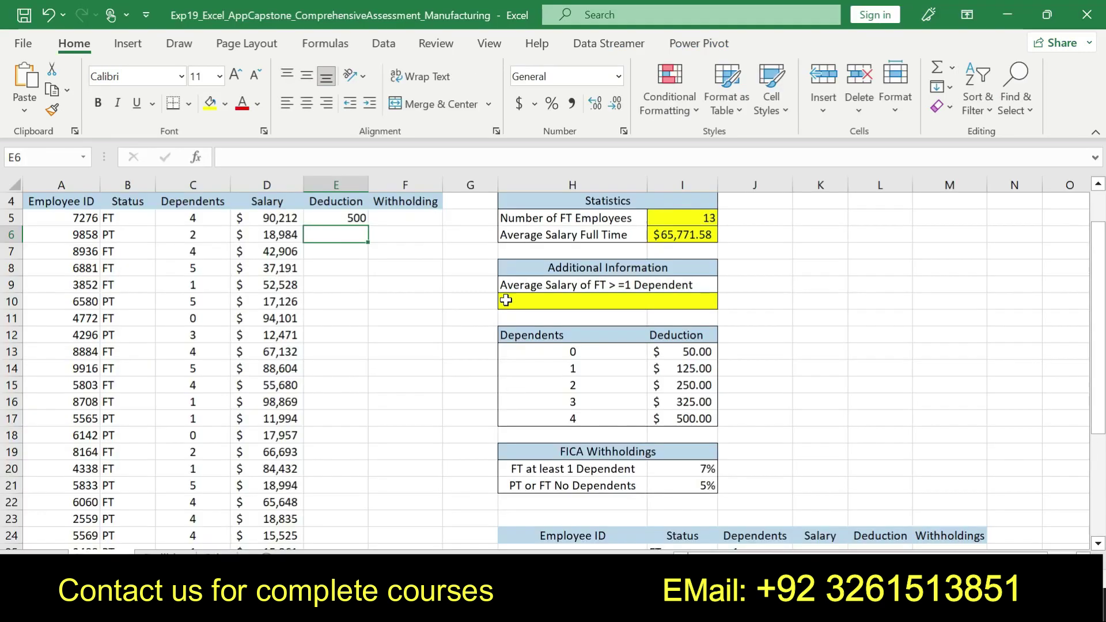
click(344, 218)
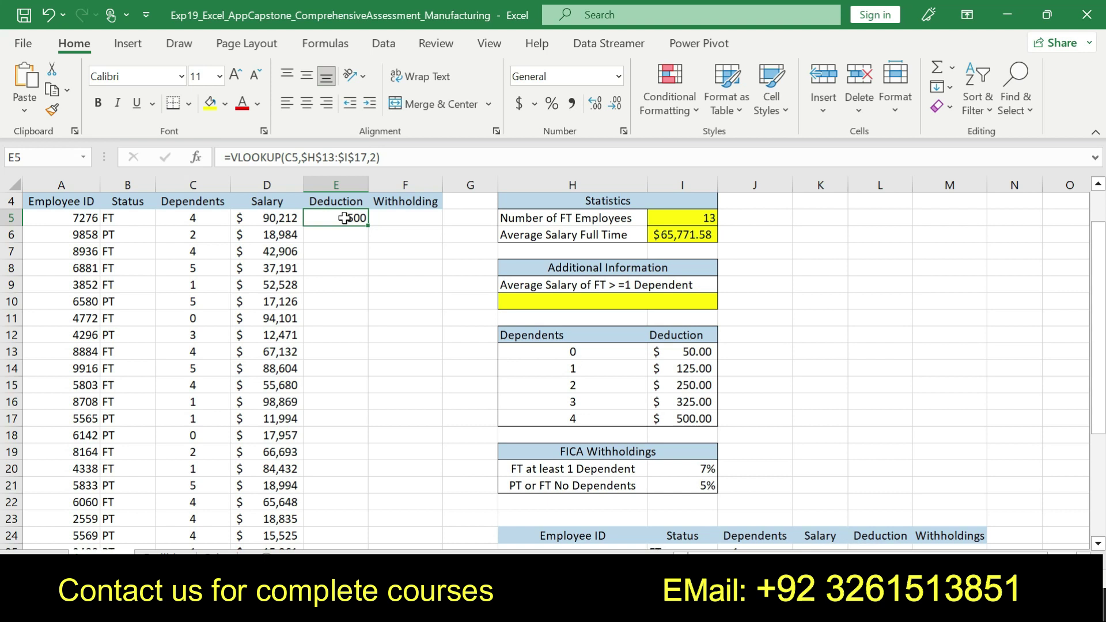
double_click(369, 225)
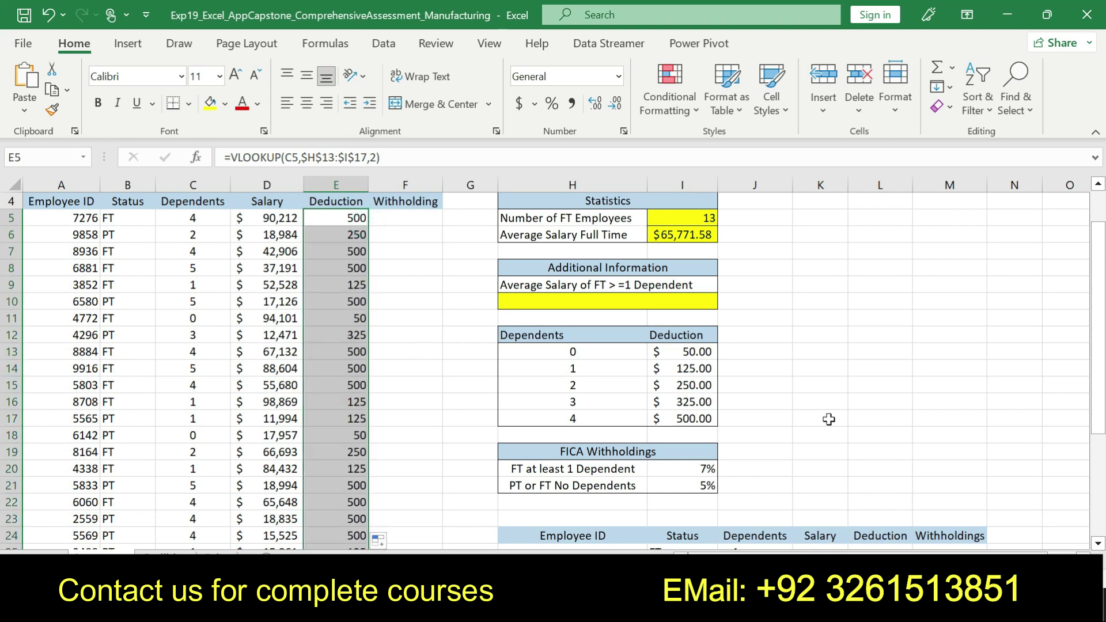
drag(1082, 251, 1081, 225)
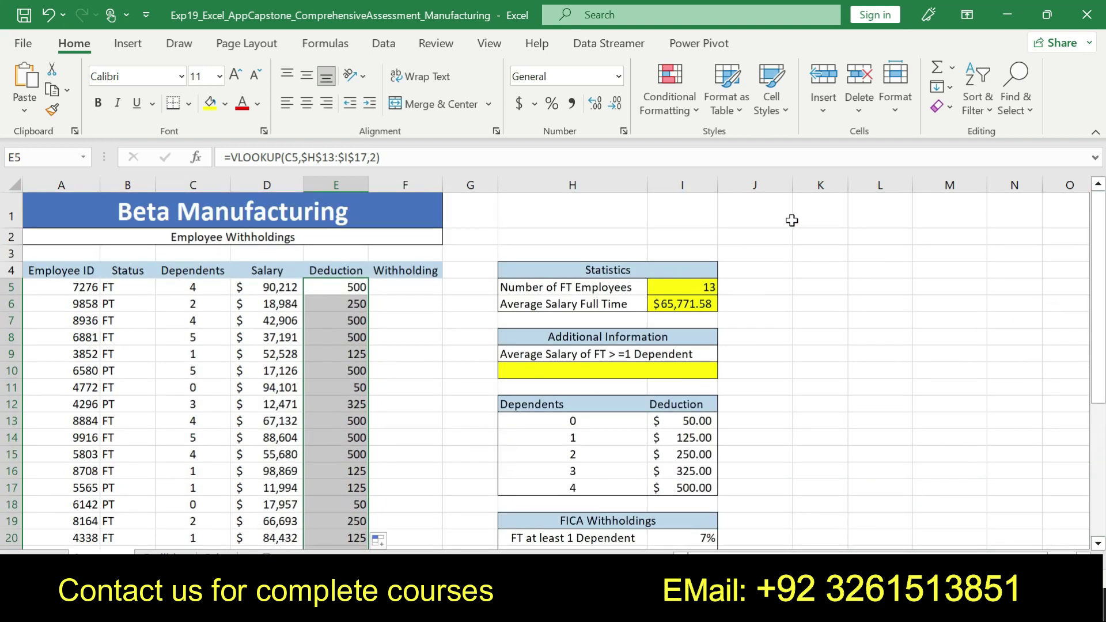
Switch to the Word instructions and highlight step 6's phrase "with the Accounting Number Format." in bright green.
key(alt+Tab)
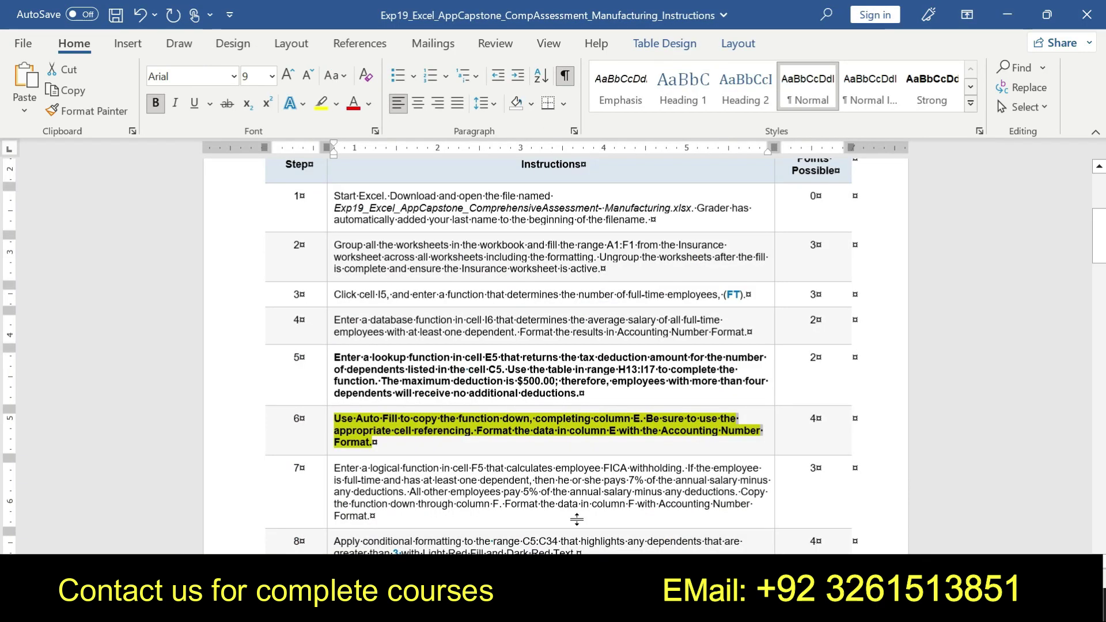
click(674, 439)
drag(627, 433, 656, 441)
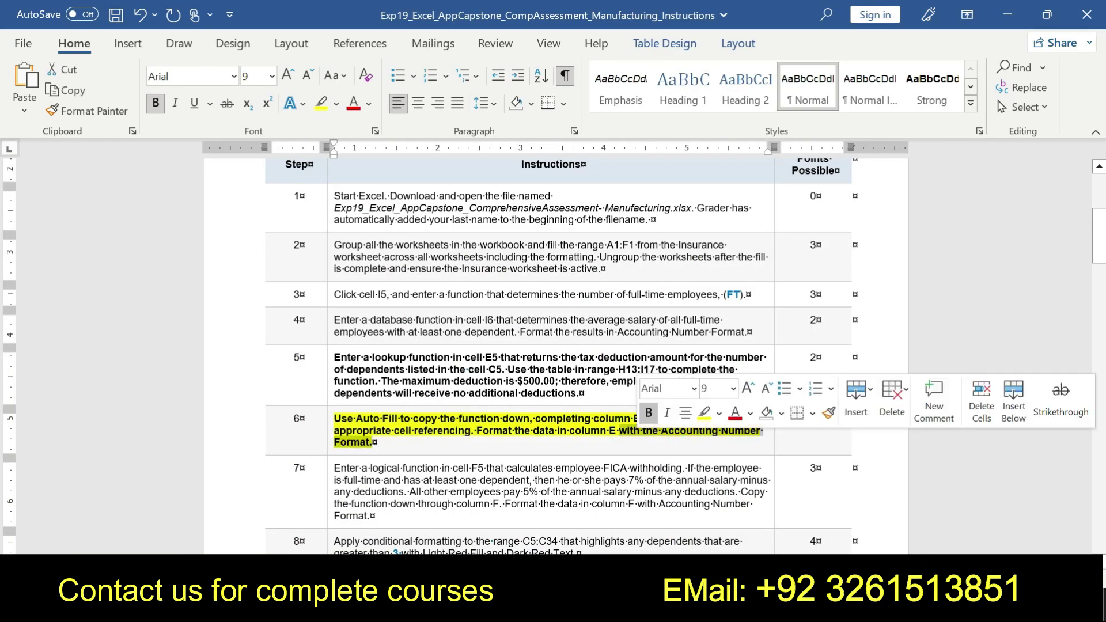
click(719, 423)
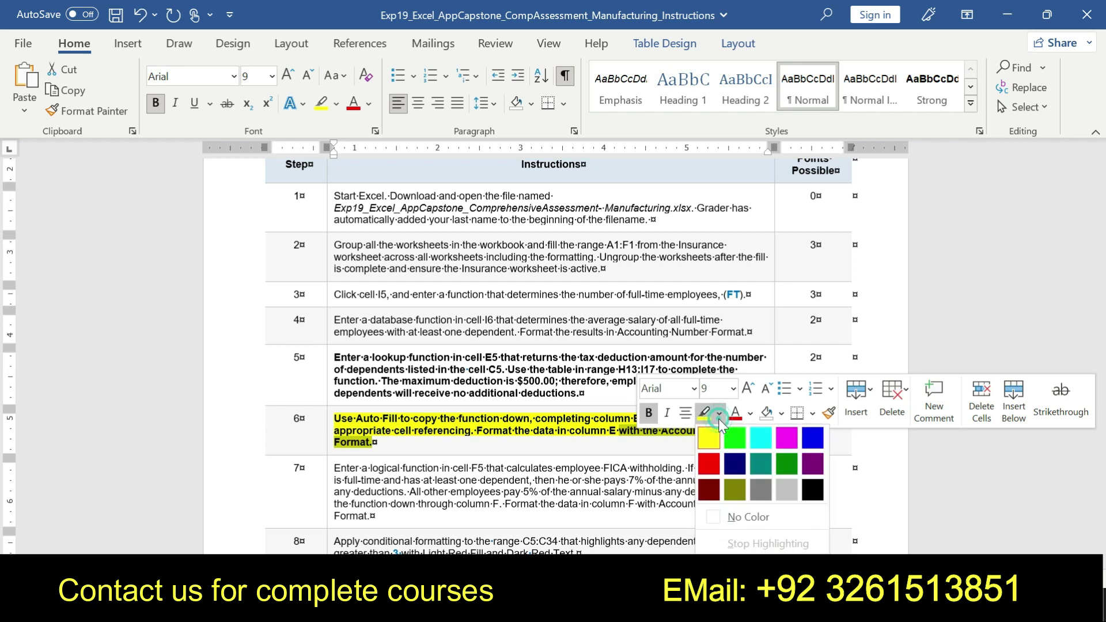
click(734, 435)
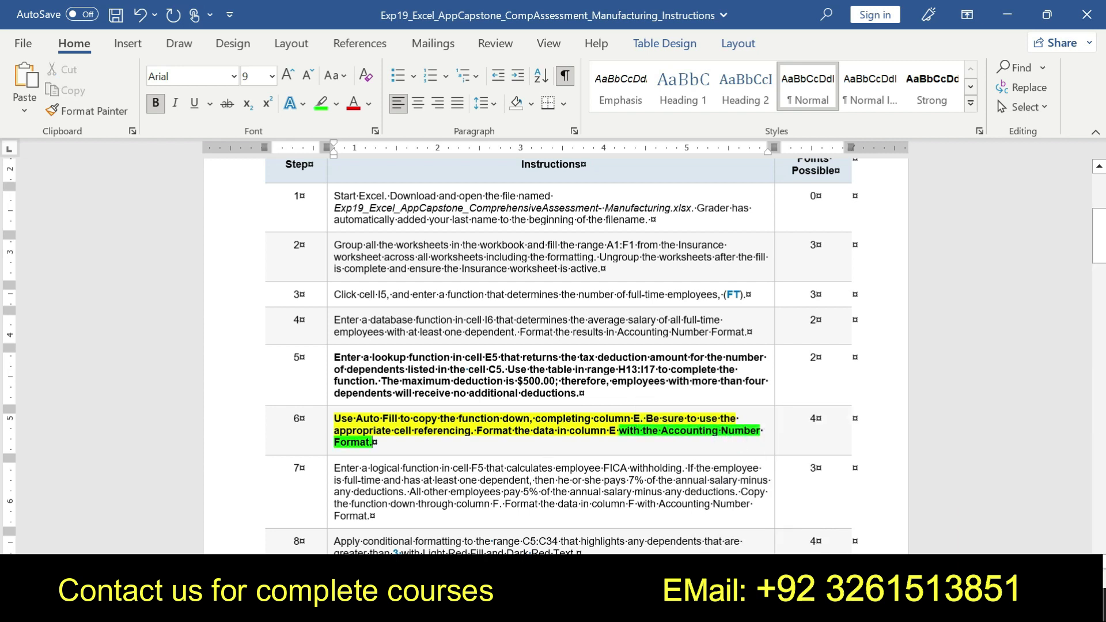
Return to the Excel workbook and apply the Accounting number format to the filled Deduction values in column E.
key(alt+Tab)
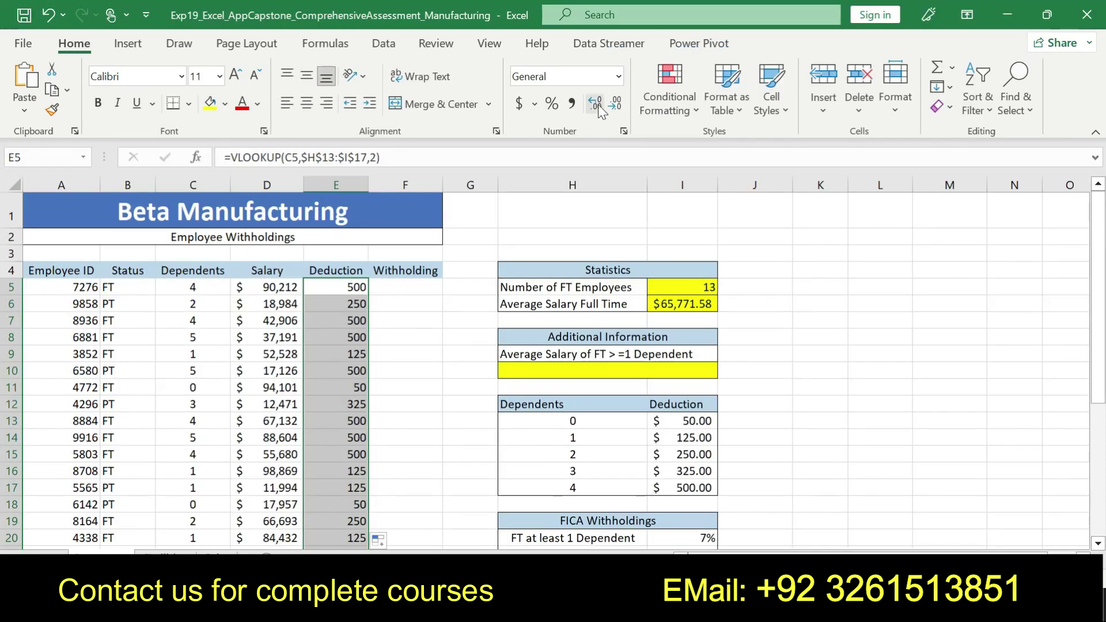
click(618, 77)
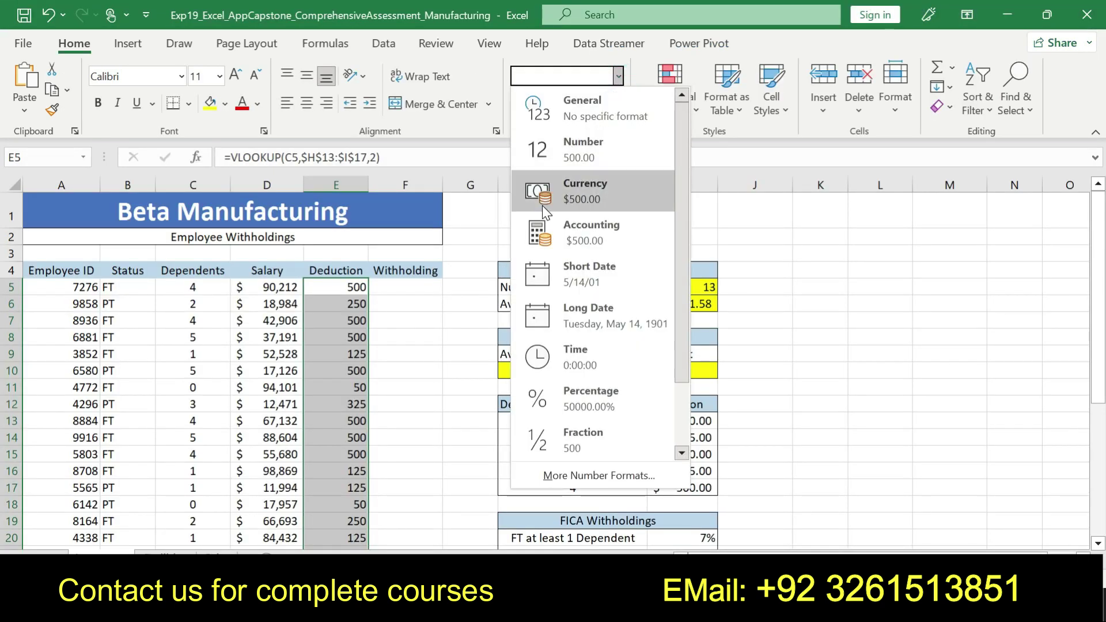
click(567, 225)
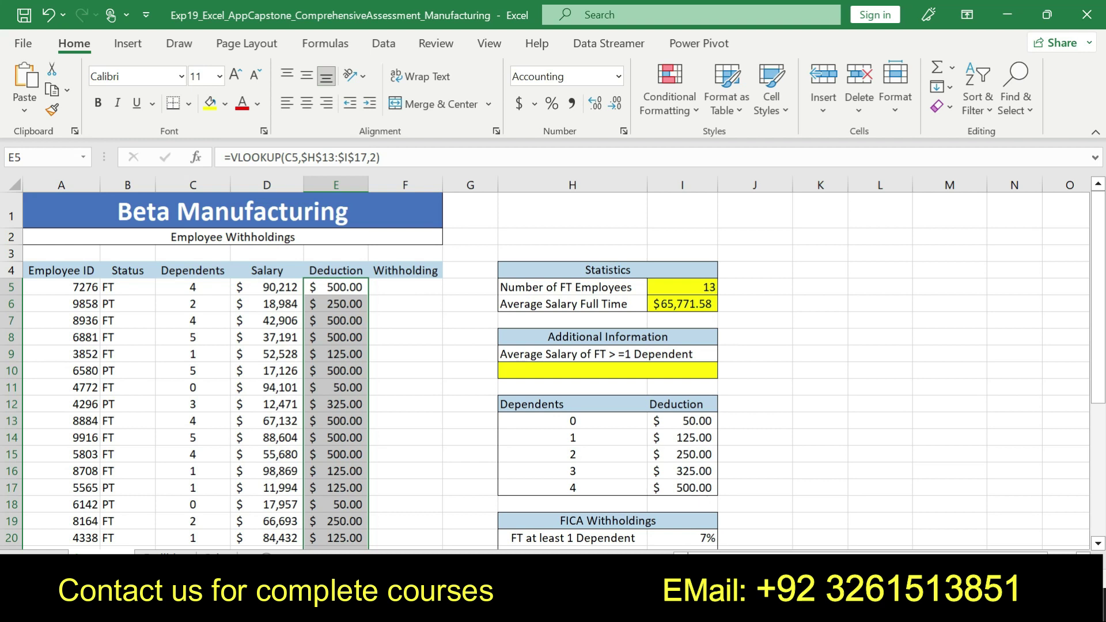
Switch to the Word instructions, clear step 6's highlighting, and make step 7 bold with yellow highlighting.
key(alt+Tab)
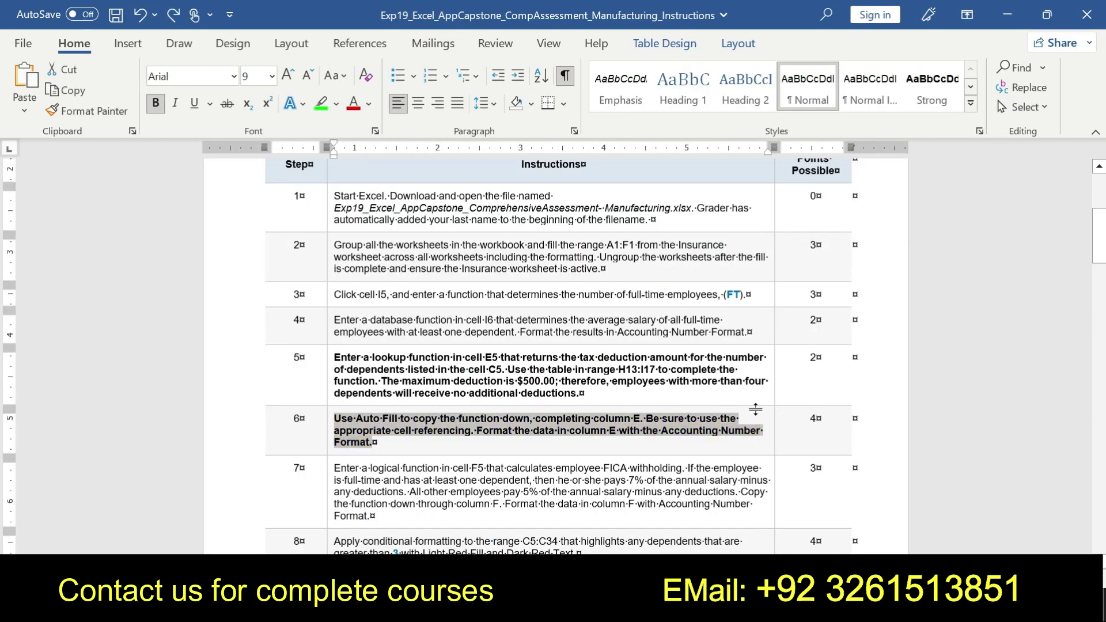
drag(1101, 242, 1101, 255)
drag(334, 371, 373, 418)
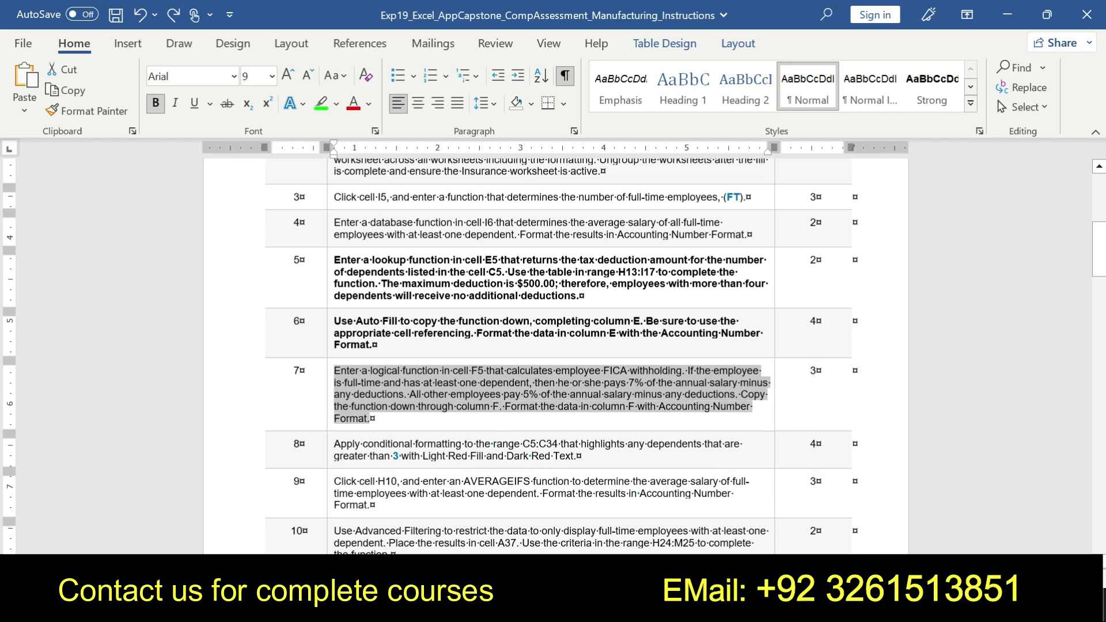
click(474, 391)
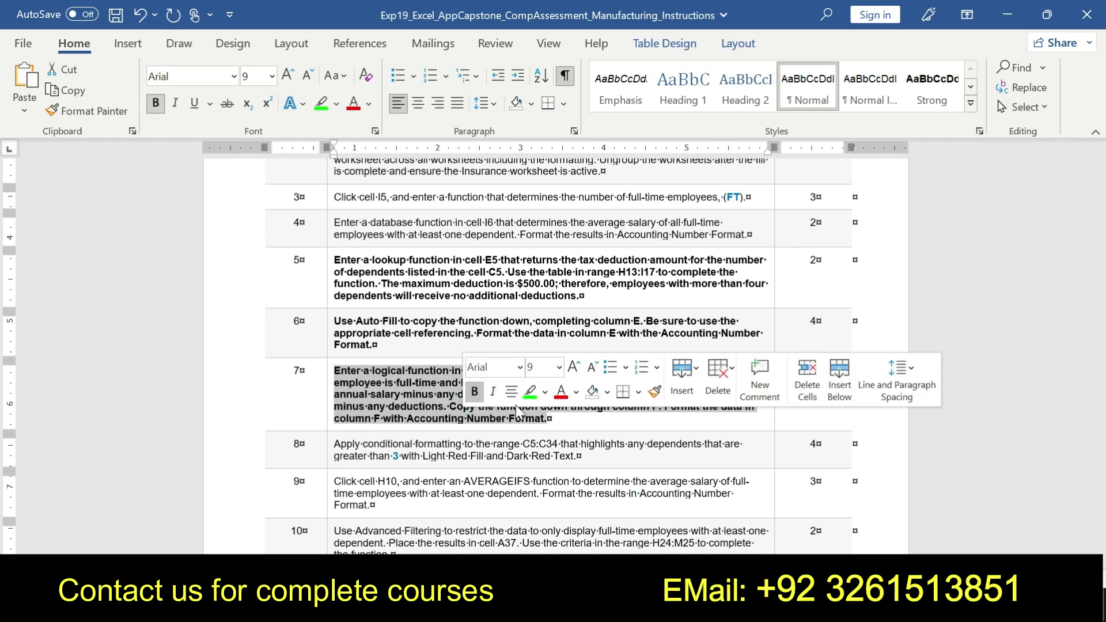
click(545, 392)
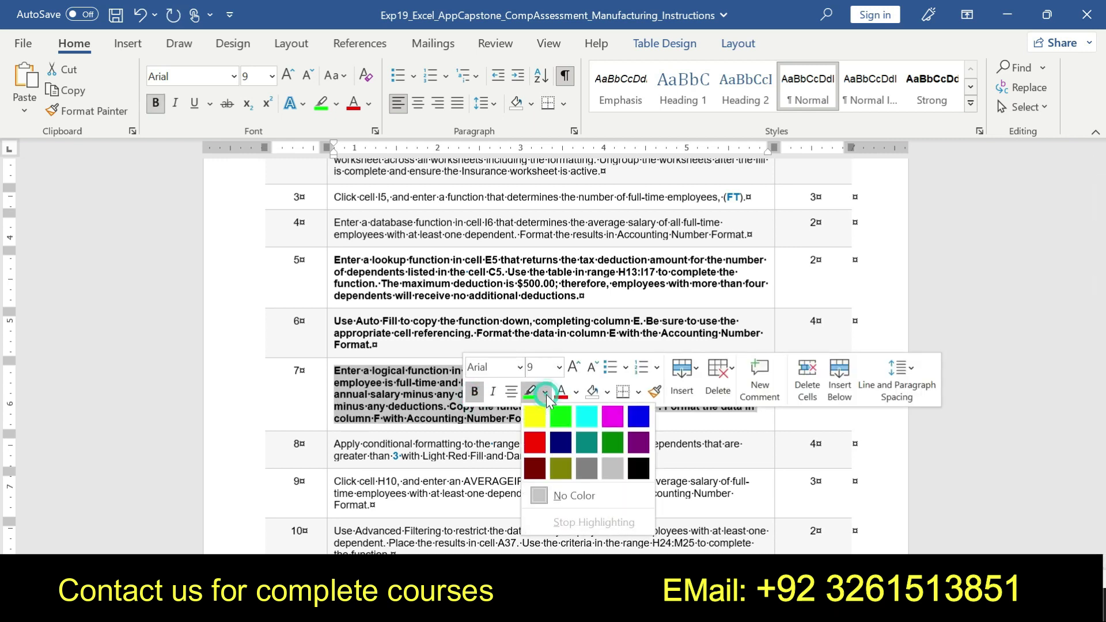
click(534, 416)
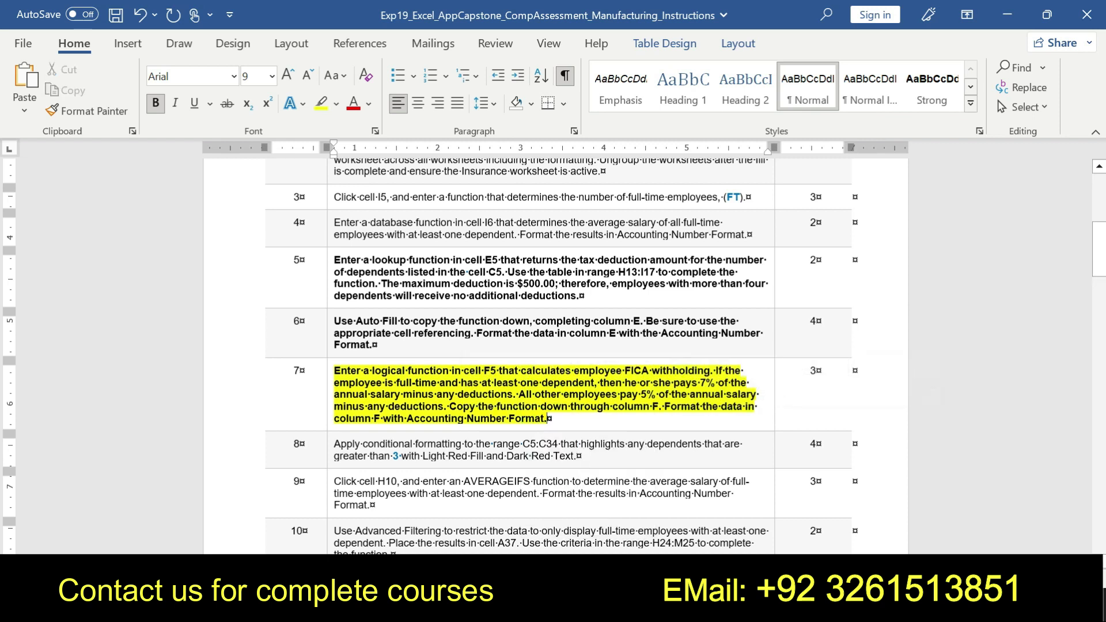
Reread step 7's conditions for calculating employee FICA withholding and filling column F.
drag(333, 371, 436, 382)
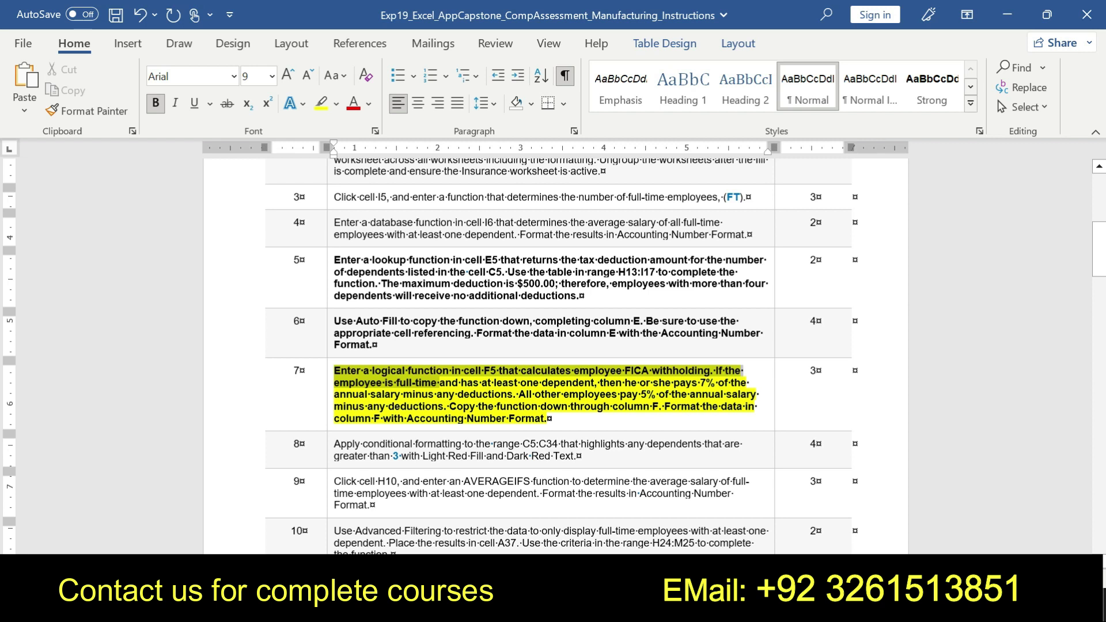
drag(436, 382, 544, 421)
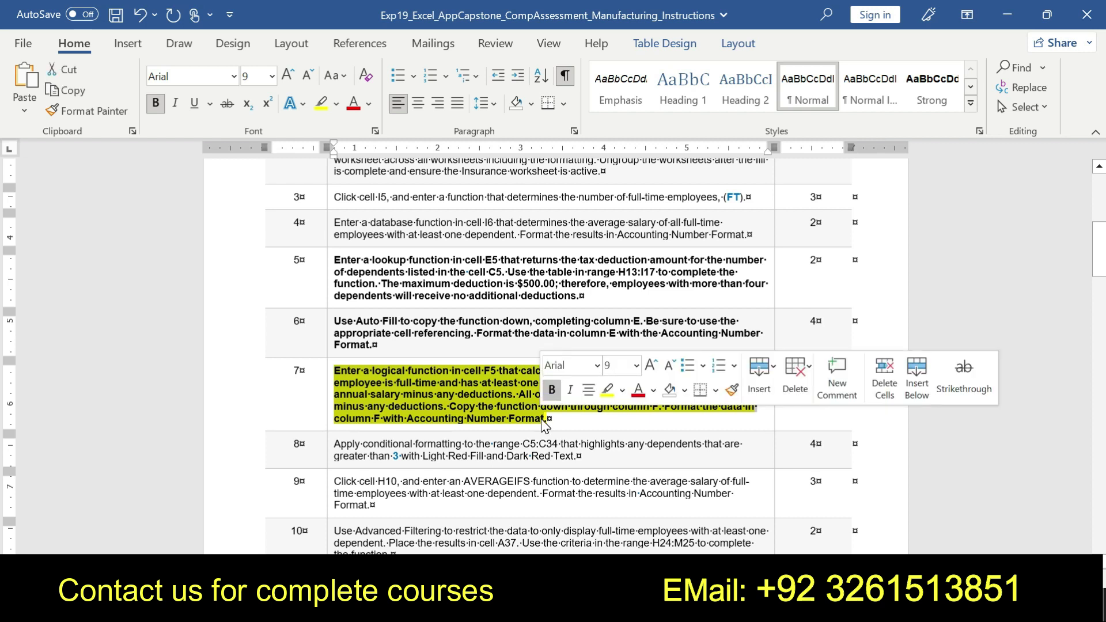
click(357, 382)
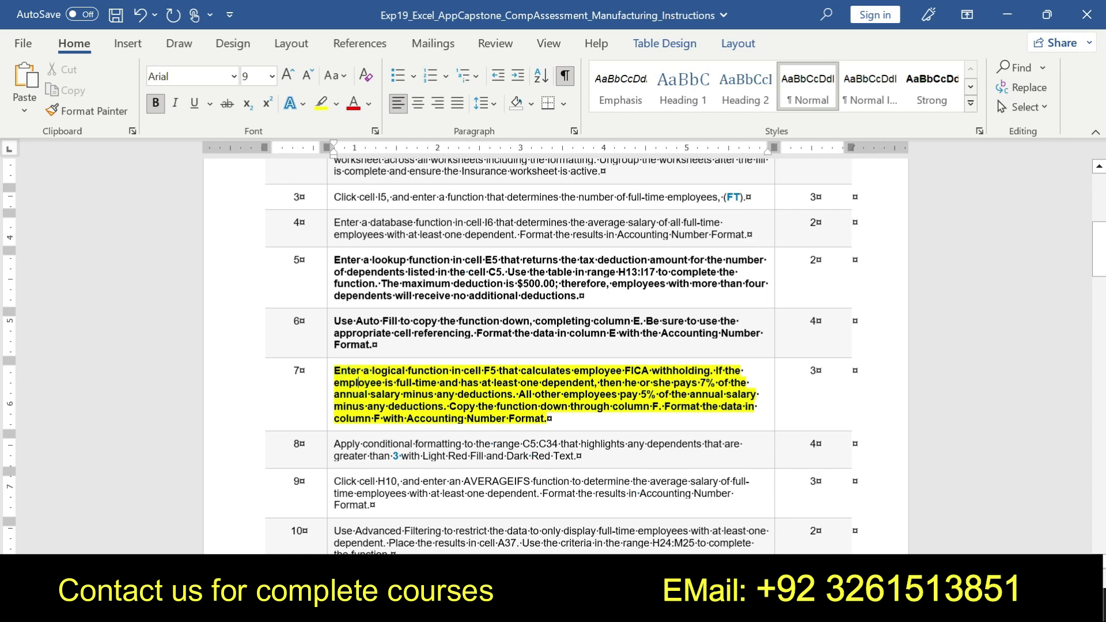
drag(330, 377, 526, 401)
click(525, 396)
Highlight step 7's phrase "Enter a logical function in cell F5 that calculates employee FICA withholding" in bright green and review the rest.
drag(334, 372, 711, 372)
click(728, 346)
click(744, 369)
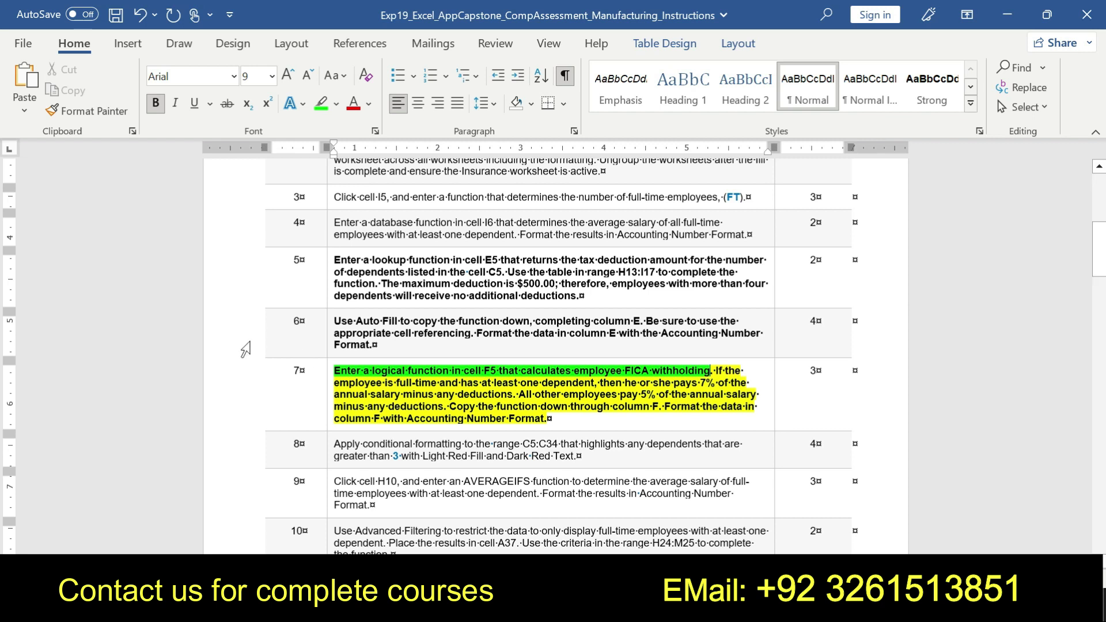
drag(341, 382, 547, 419)
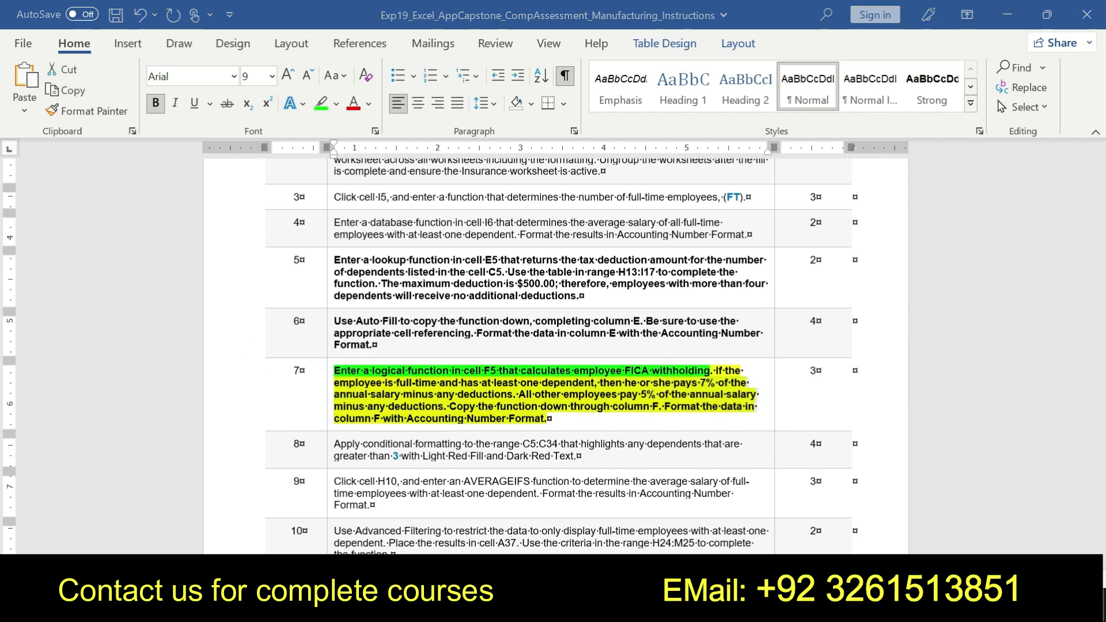
Return to the Excel workbook, start an IF function in F5 and open its Function Arguments dialog.
key(alt+Tab)
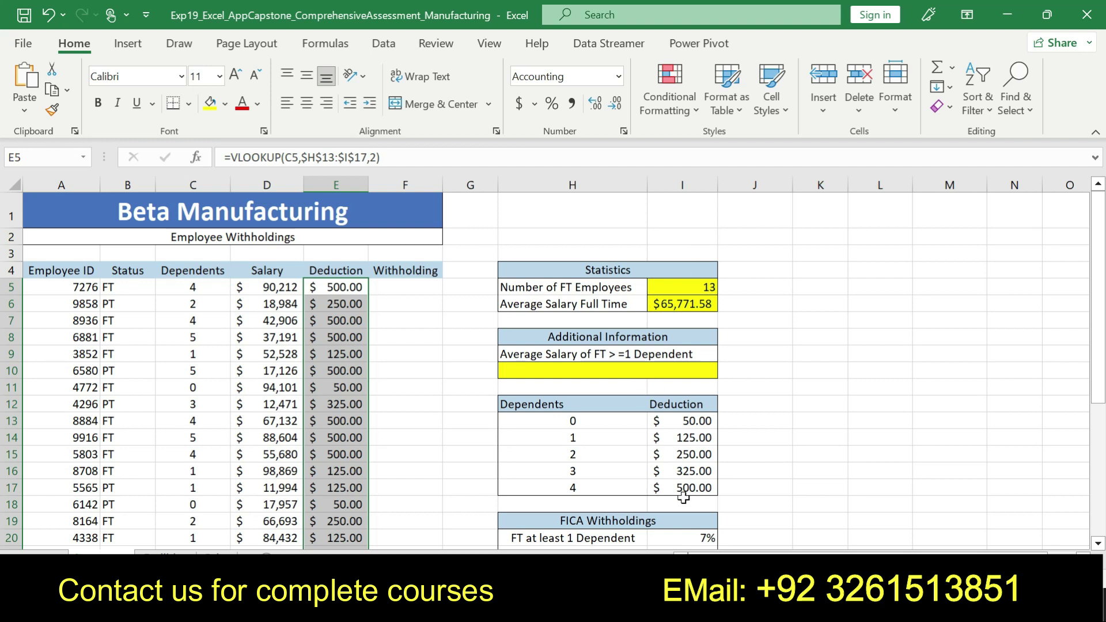
key(alt+Tab)
click(407, 289)
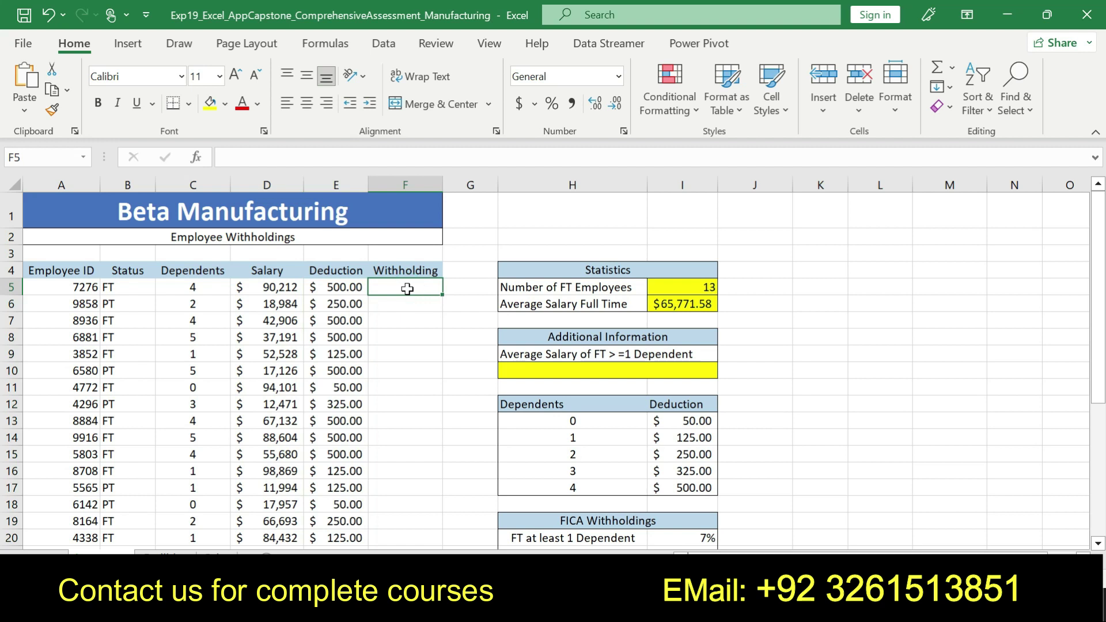
text(=)
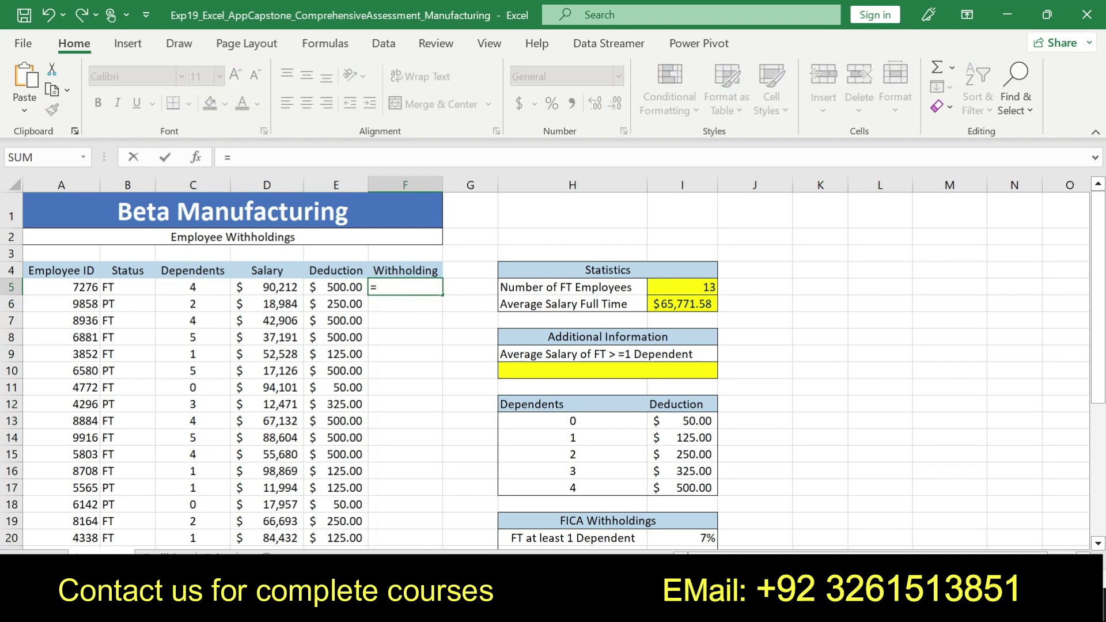
text(IF)
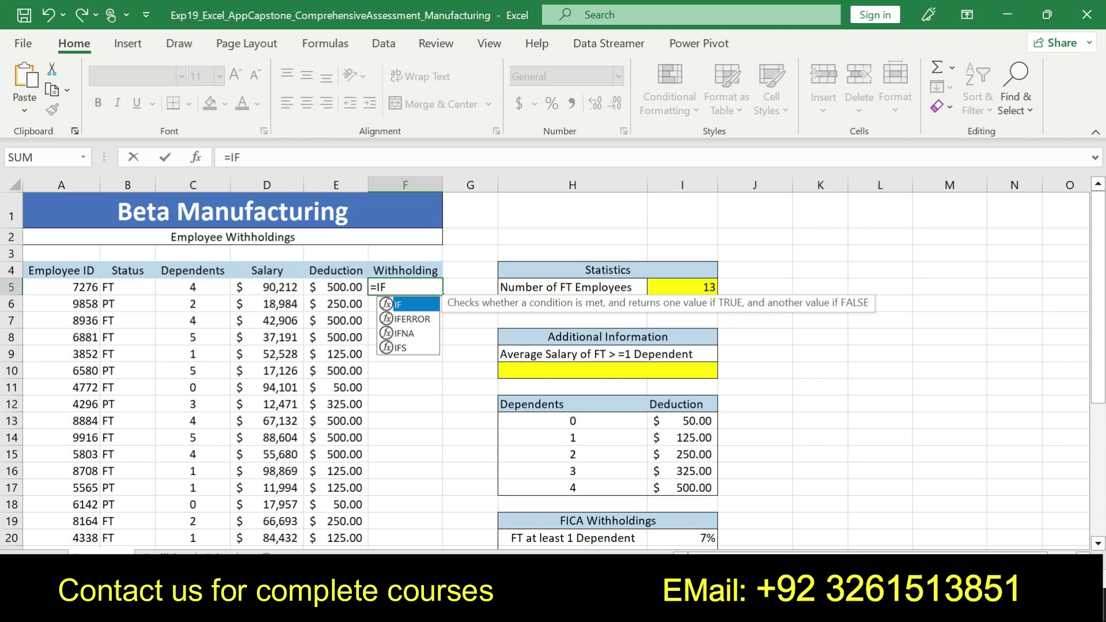
double_click(410, 305)
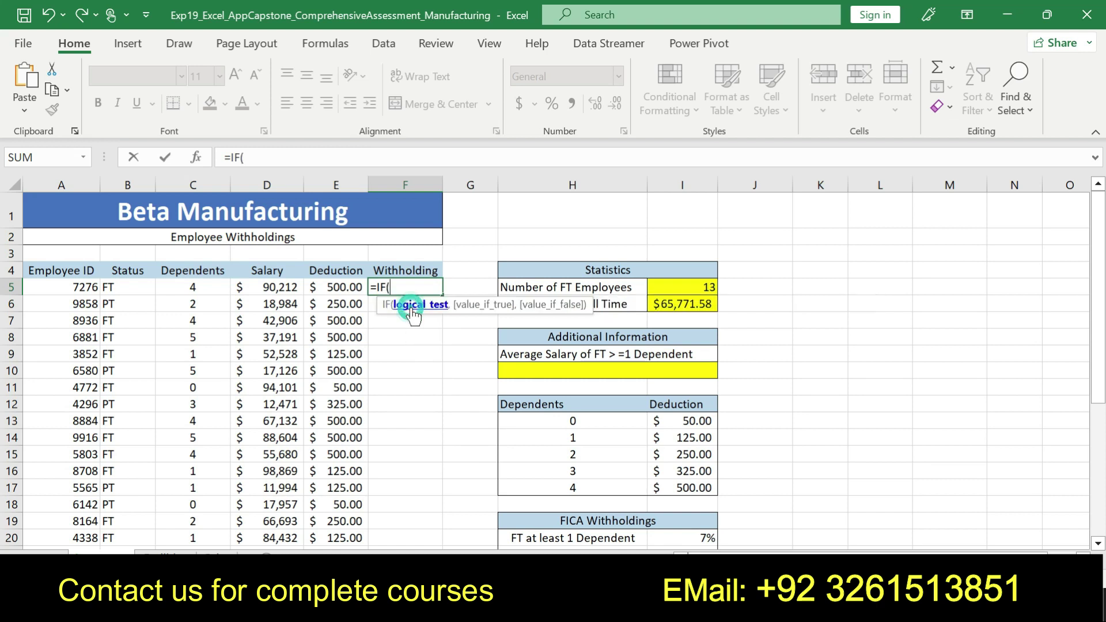
click(196, 157)
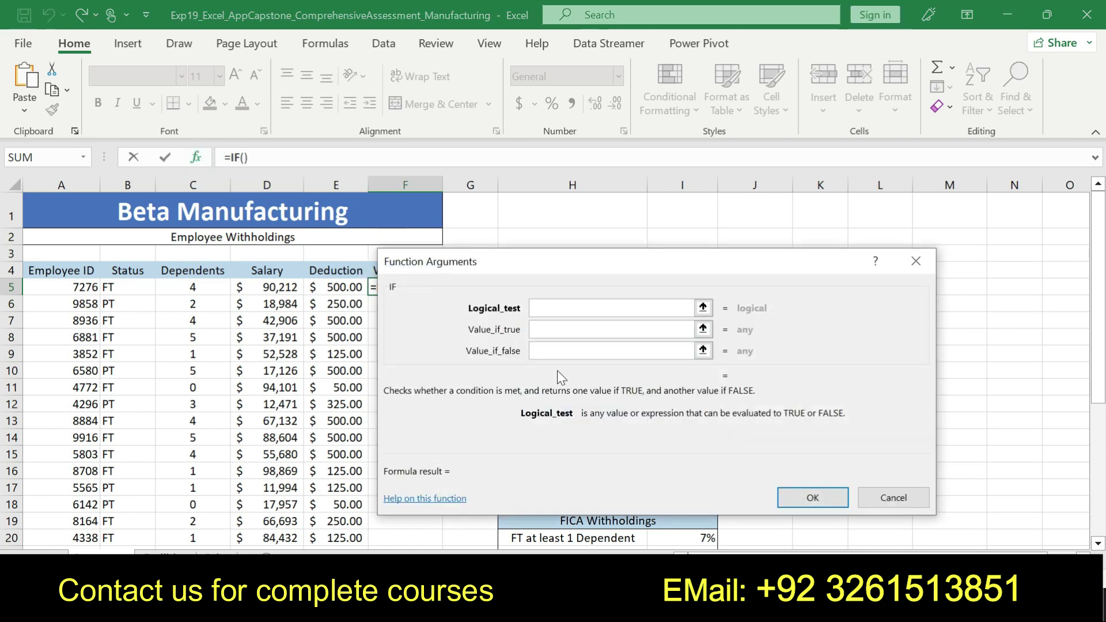
Switch to the Word instructions, undo step 7's bright green highlight and apply it to the condition about full-time employees with at least one dependent.
key(alt+Tab)
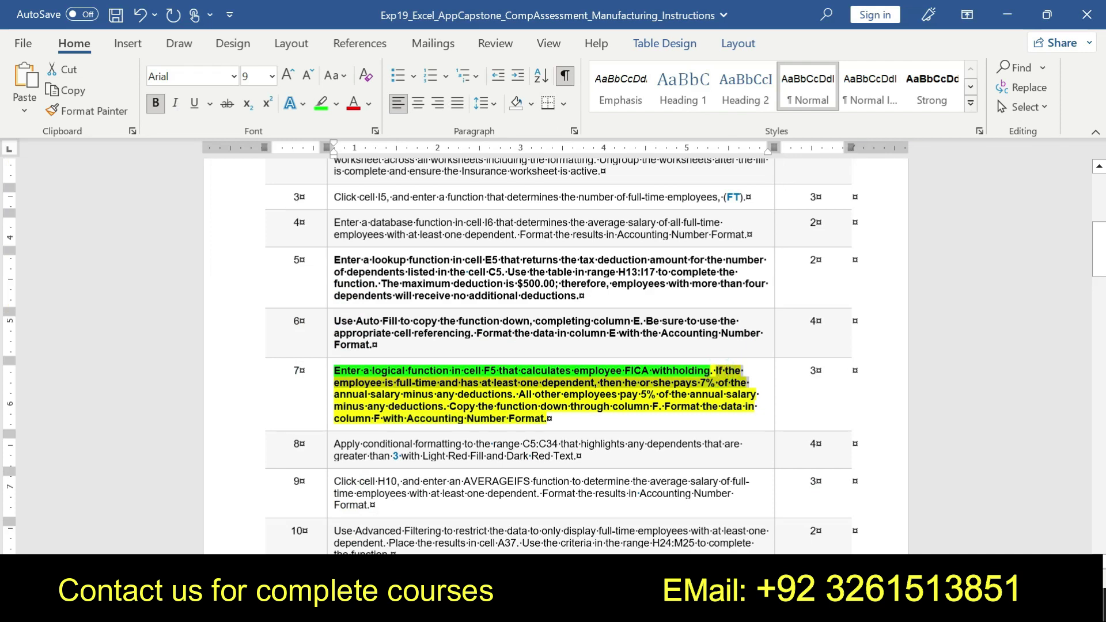
drag(748, 383, 662, 419)
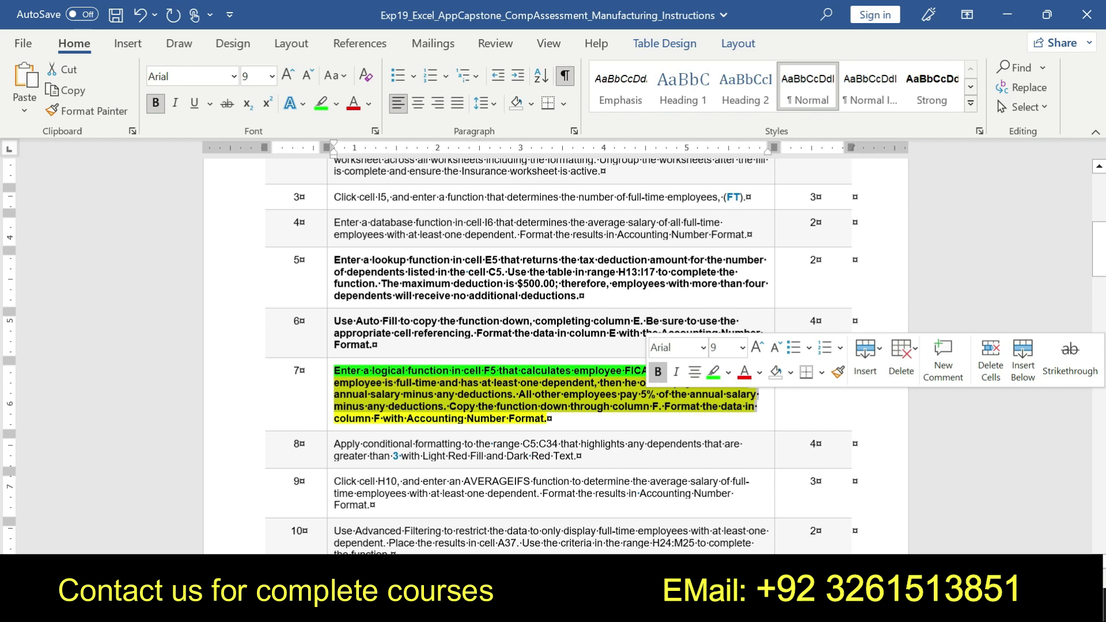
key(ctrl+z)
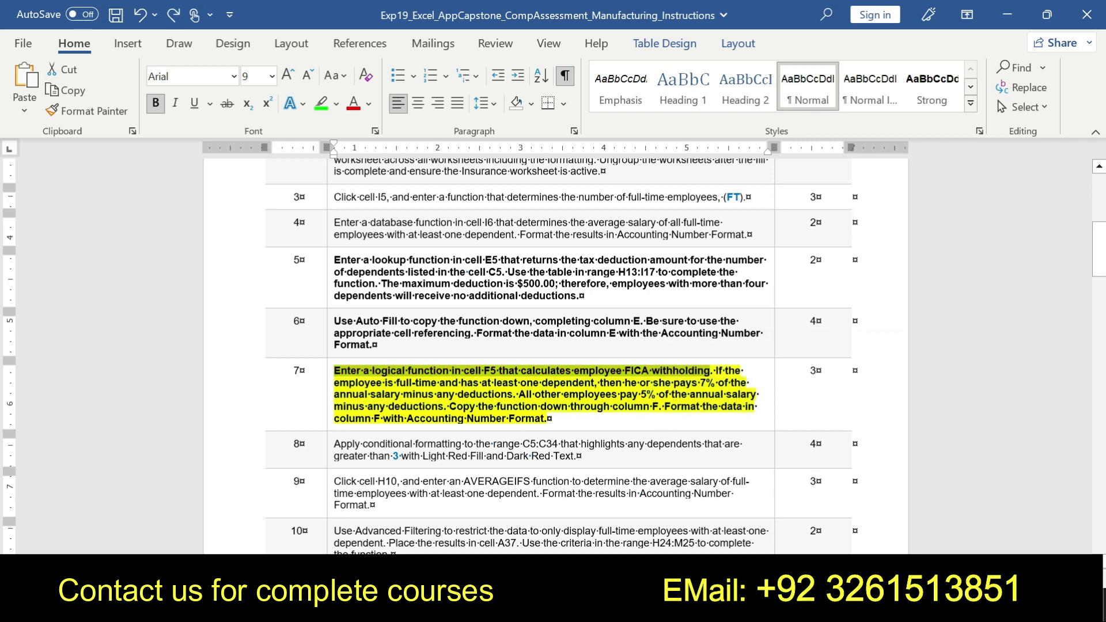
drag(714, 370, 699, 383)
click(740, 353)
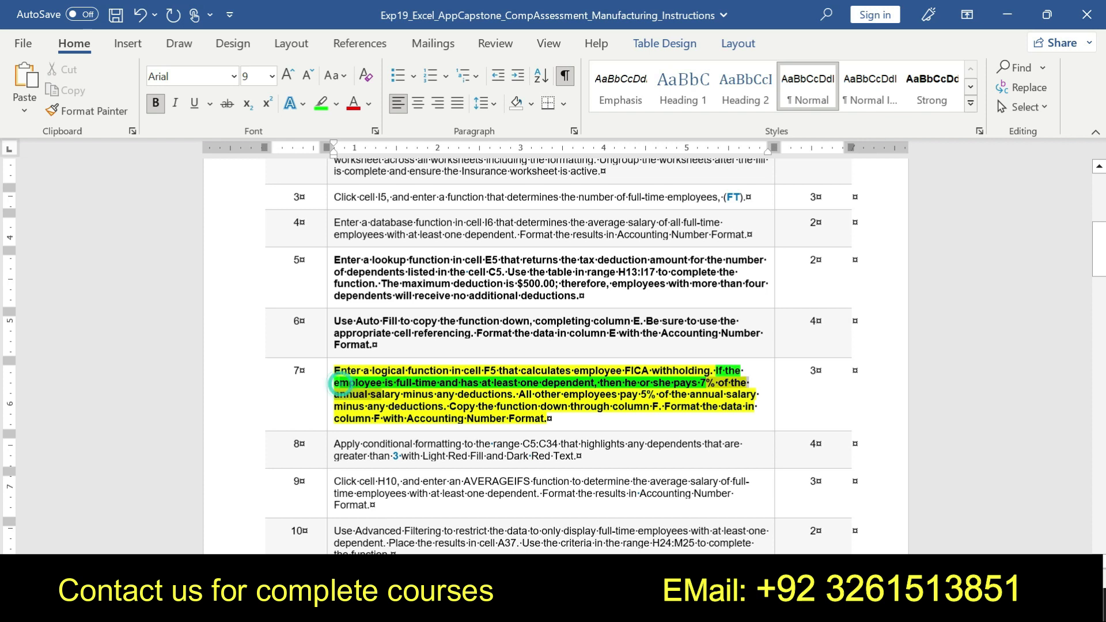
drag(574, 370, 688, 395)
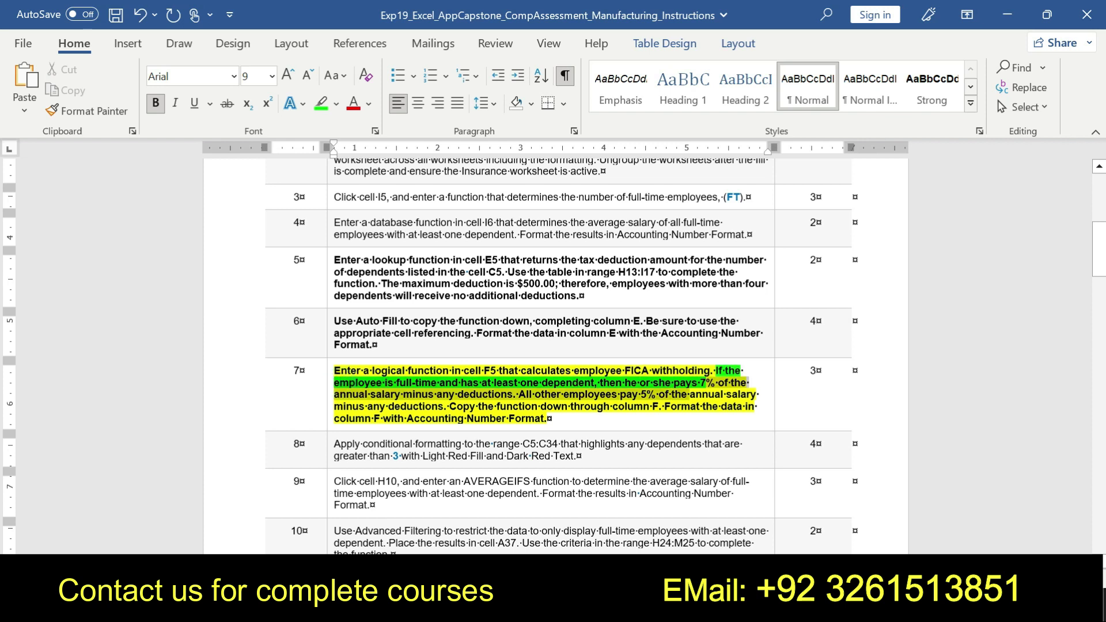
Return to the Excel workbook and set the IF function's logical test to AND(B5="FT",C5>0).
key(alt+Tab)
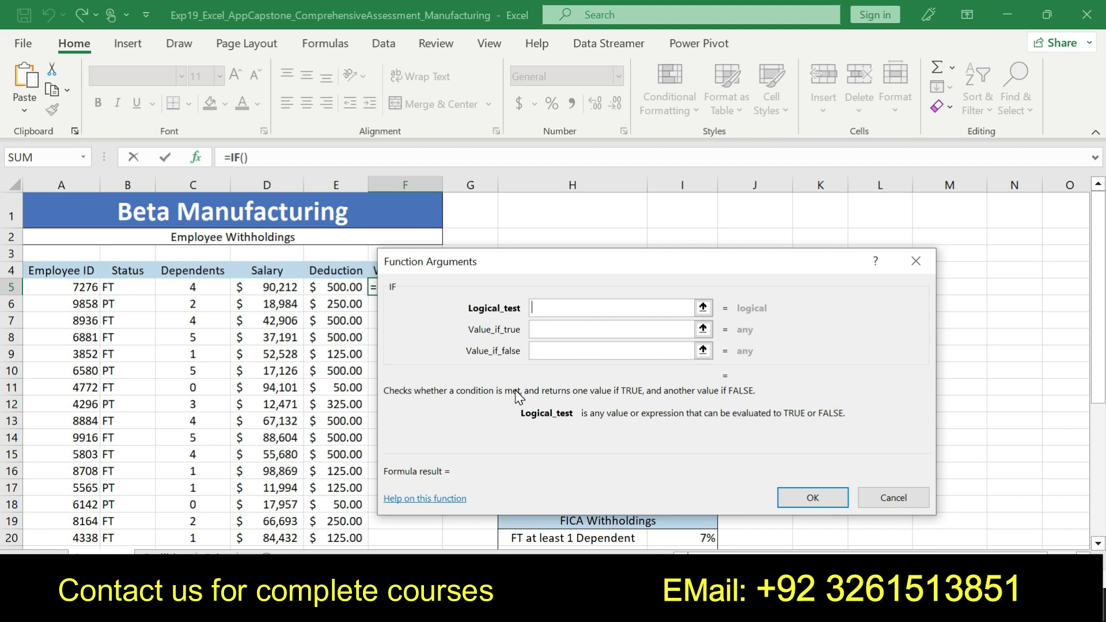
text(AND)
text((B5)
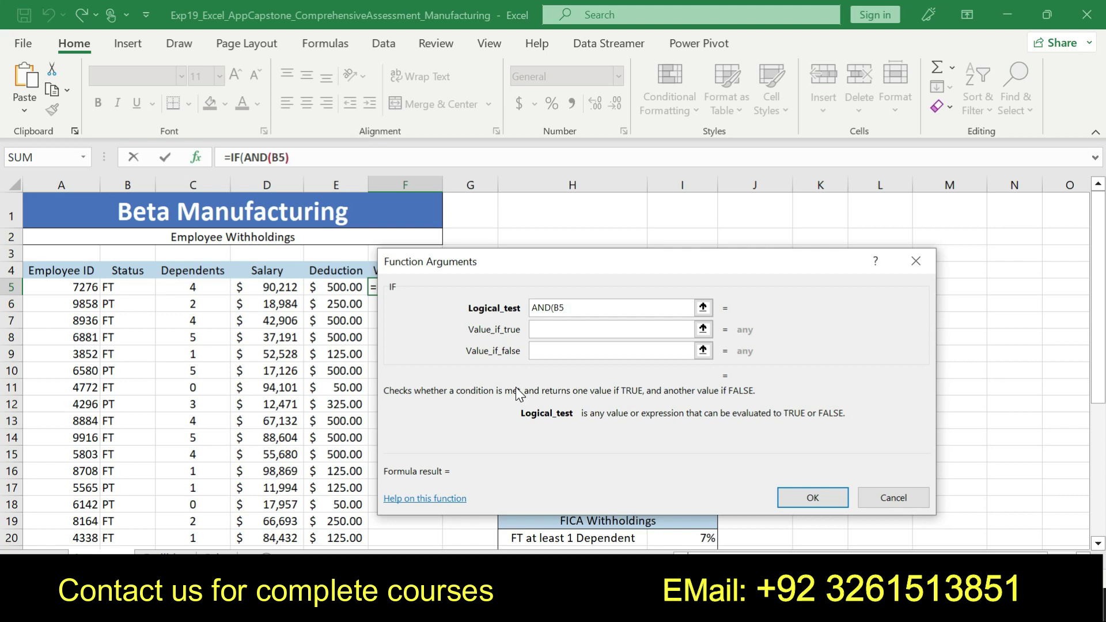
text(="FT",C5)
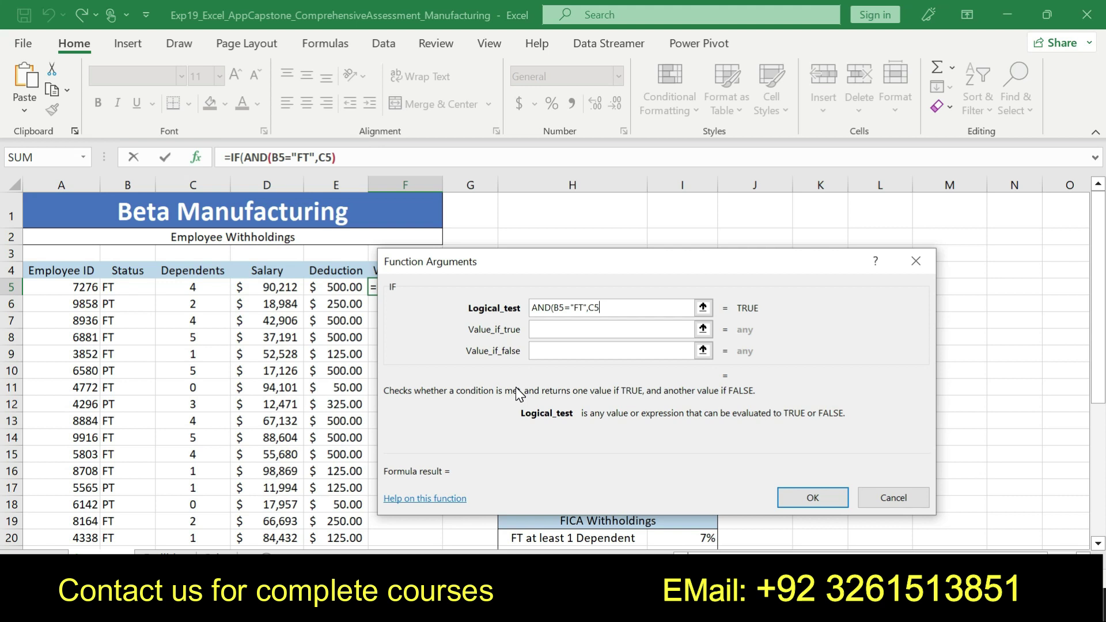
text(>0)
drag(612, 307, 501, 285)
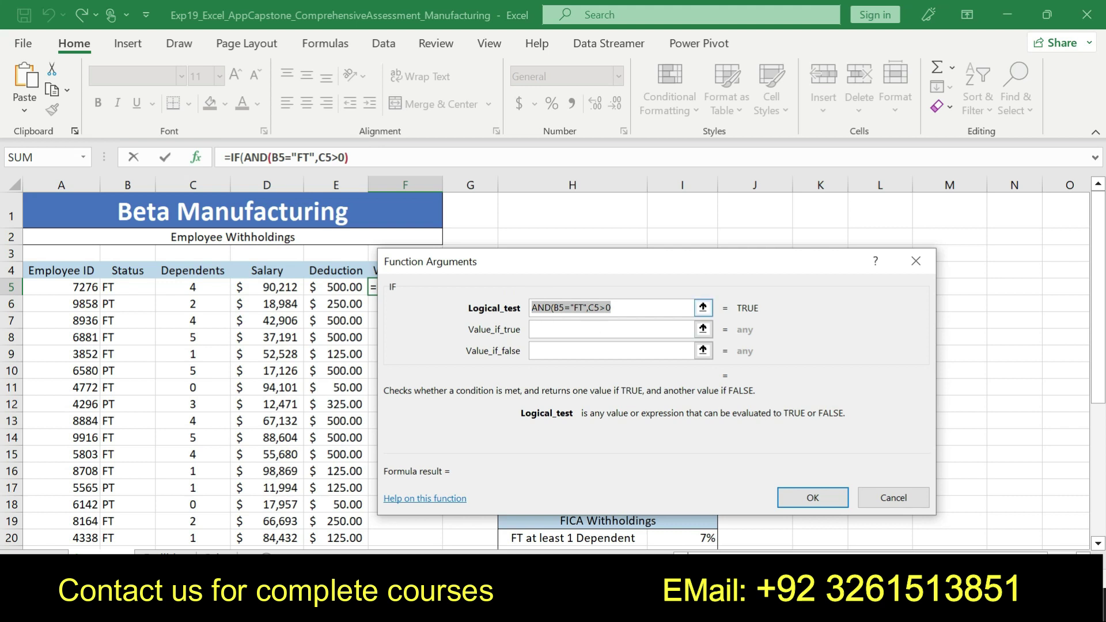
click(622, 311)
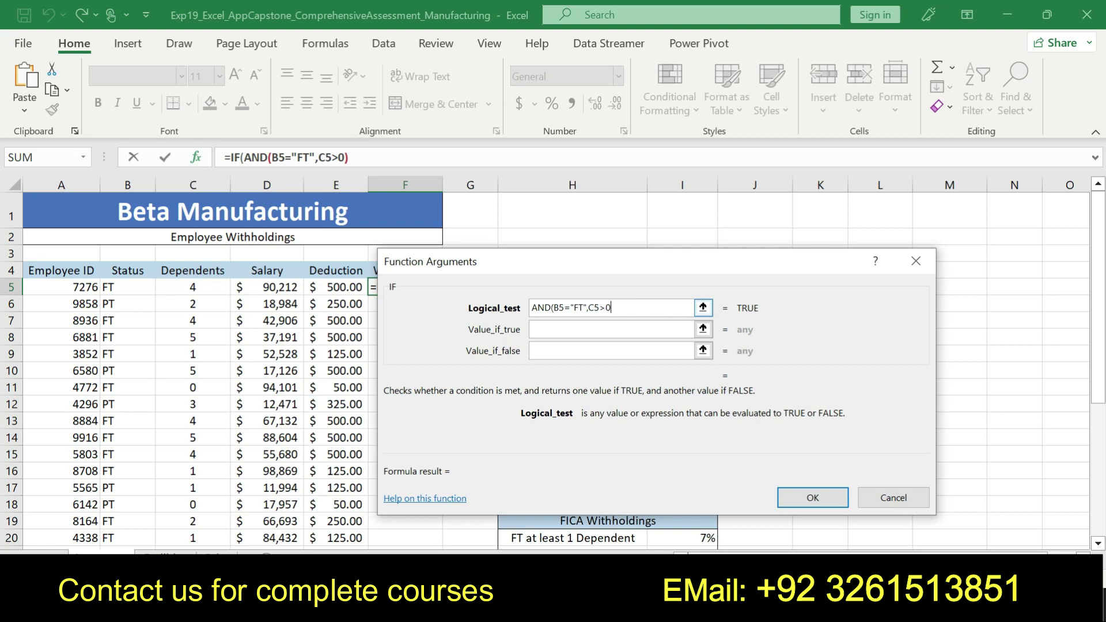
text())
Set the IF function's value if true to (D5-E5)*I20.
click(610, 329)
click(582, 330)
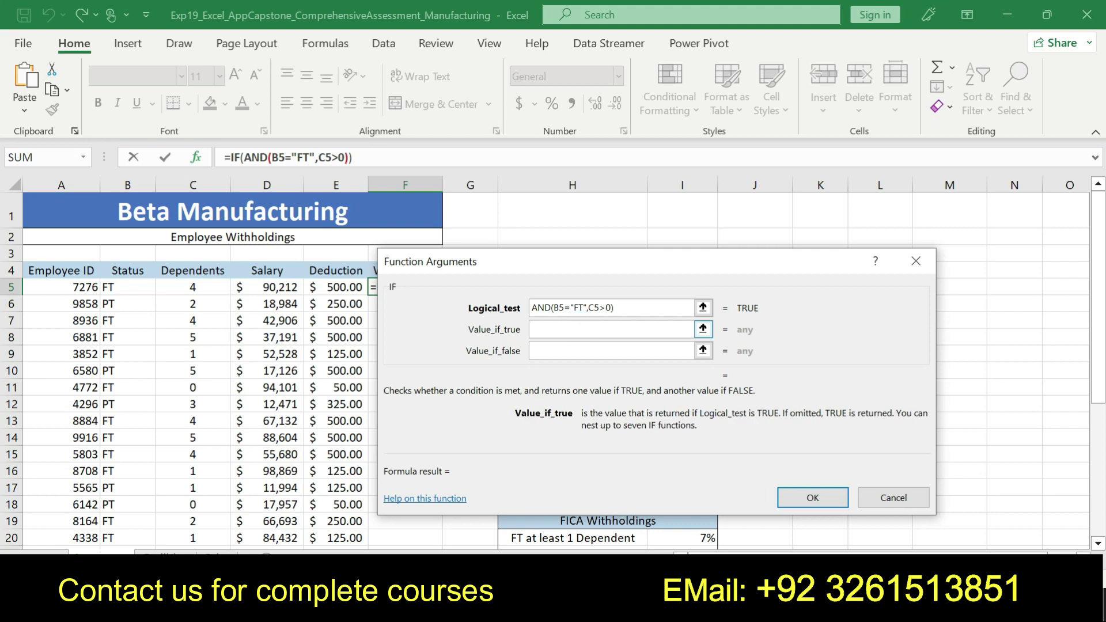
text((D5-E5)
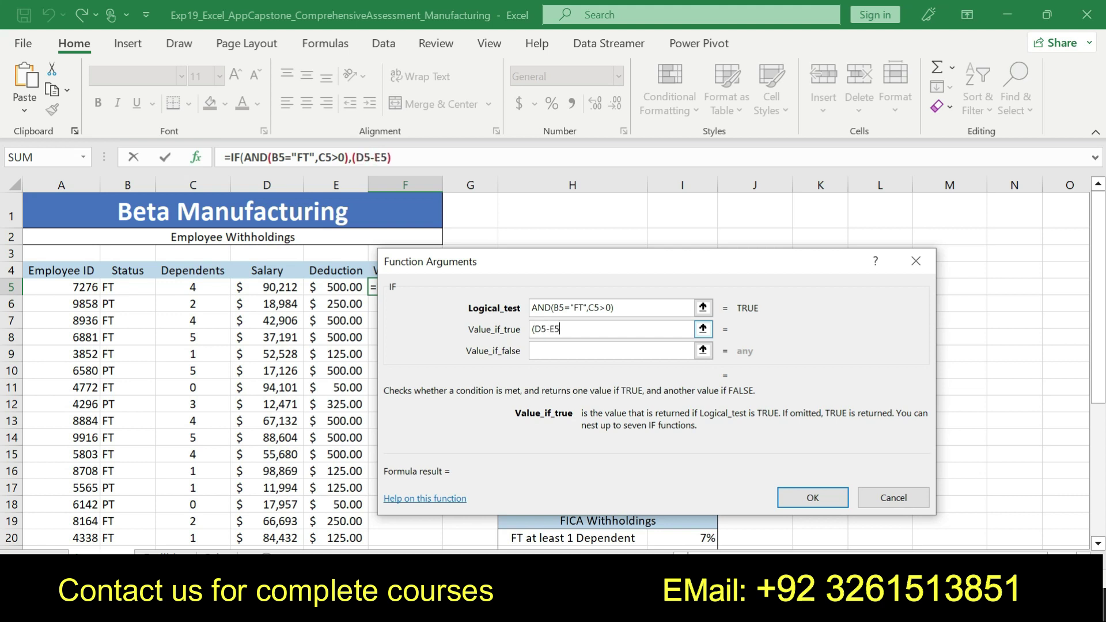
text()*I20)
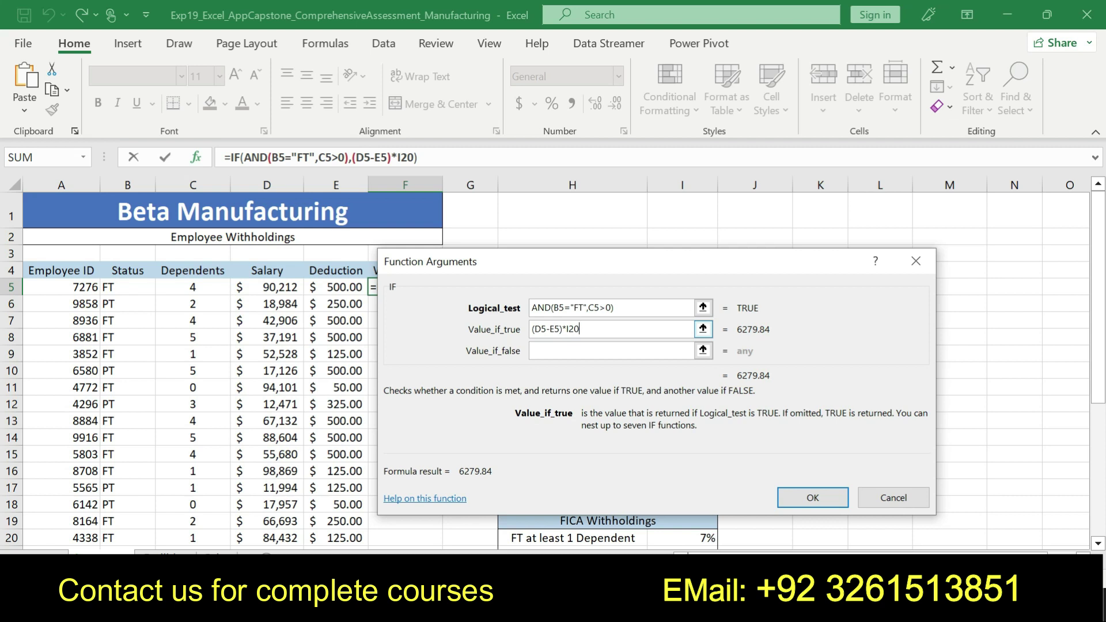
Recheck step 7 in the Word instructions and set the Excel IF function's value if false to (D5-E5)*I21.
click(570, 350)
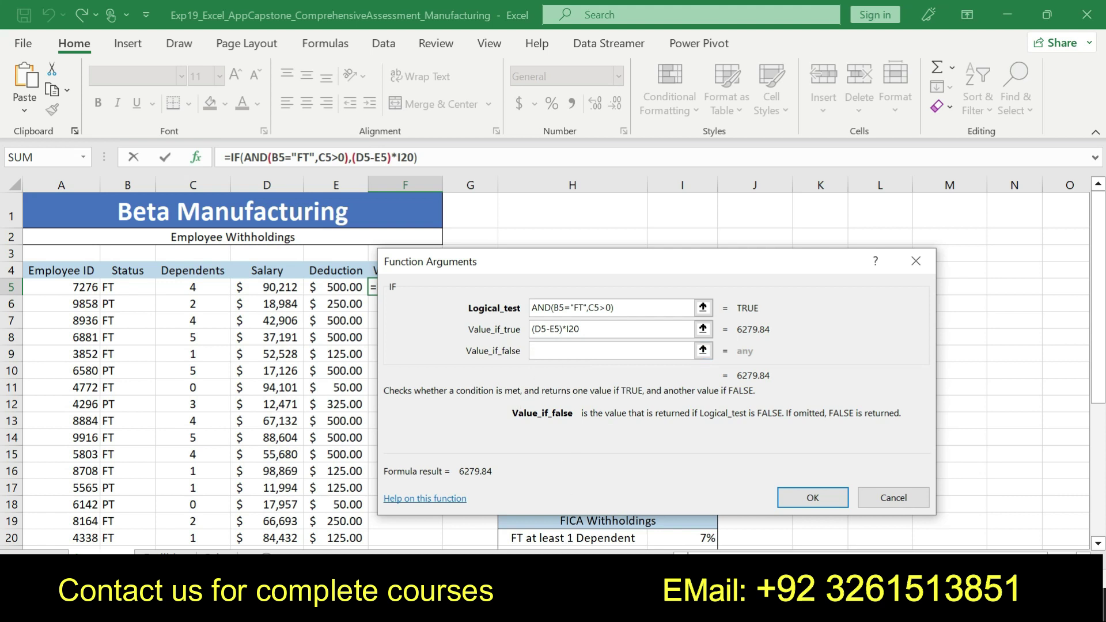
key(alt+Tab)
click(547, 411)
drag(519, 406, 577, 416)
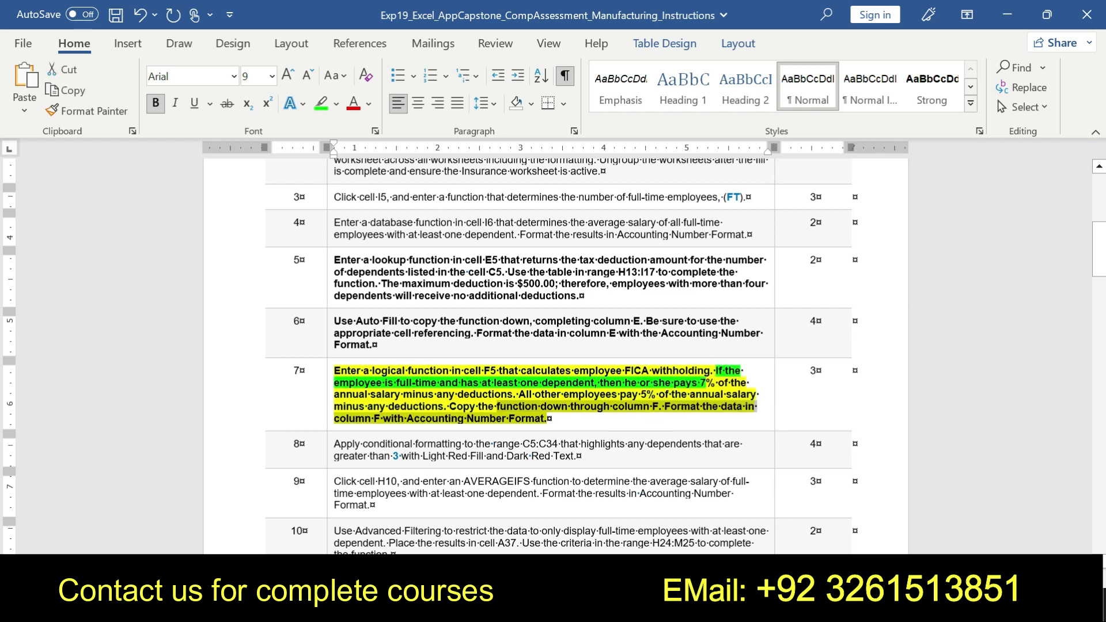
key(alt+Tab)
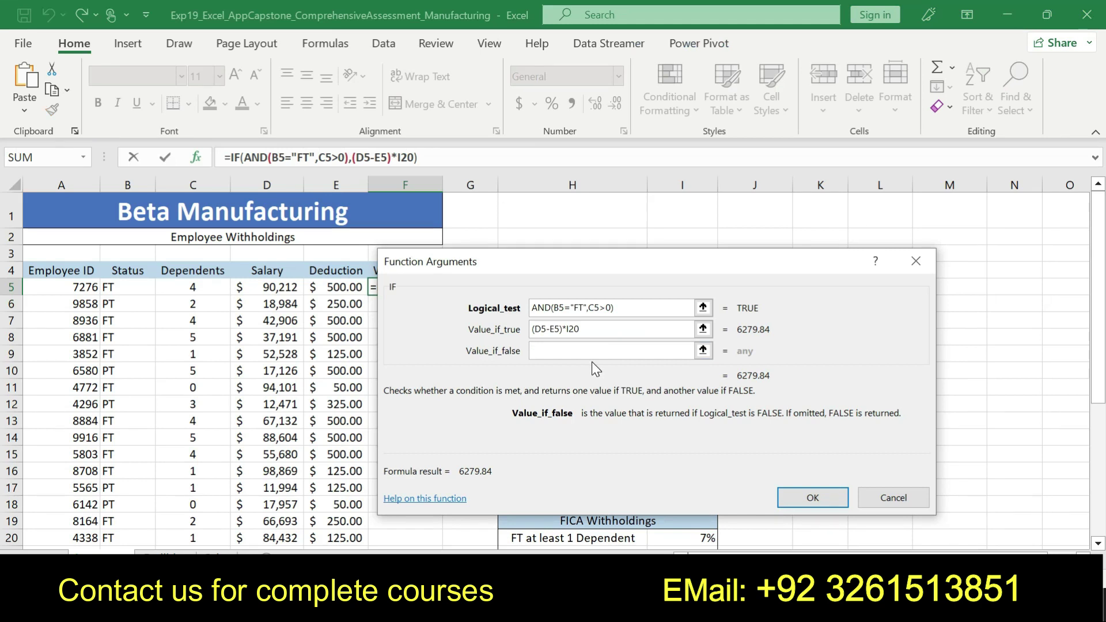
text(()
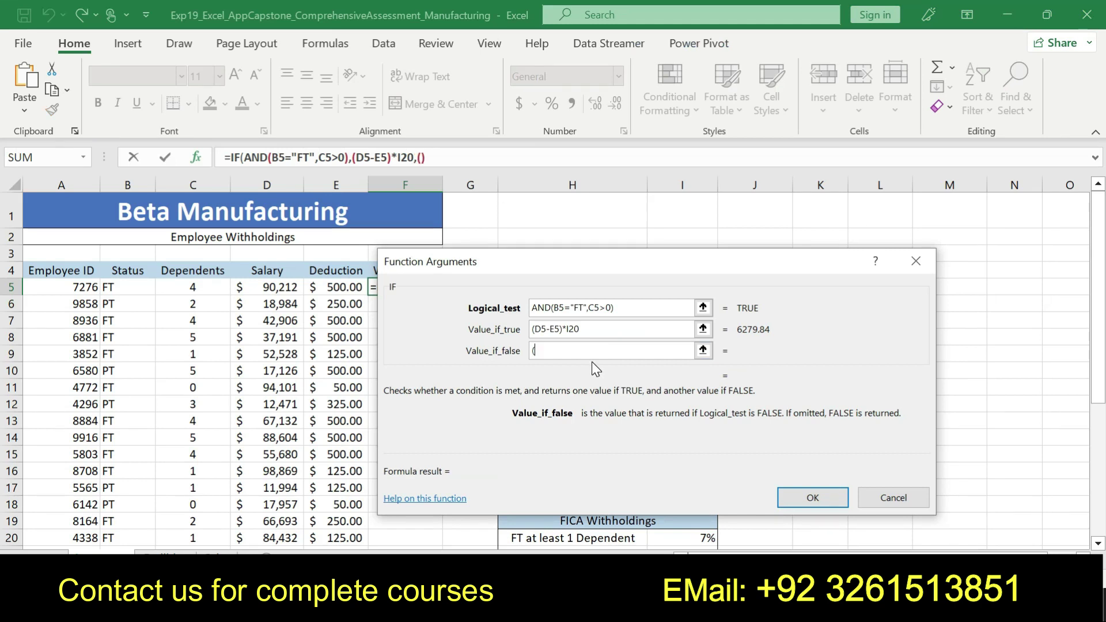
text(D5-)
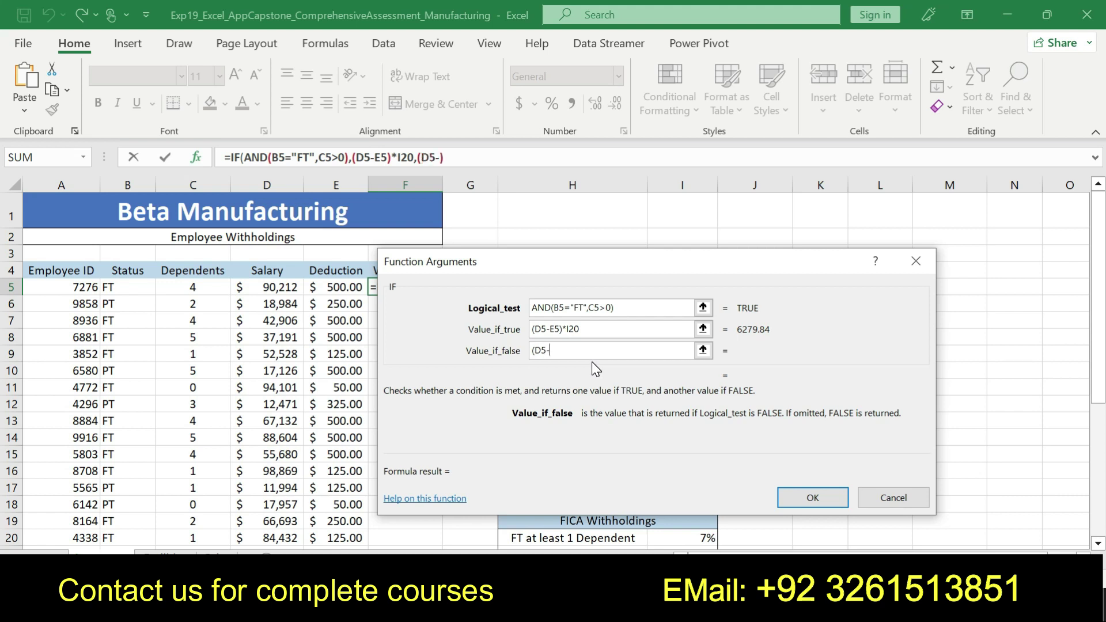
text(E5))
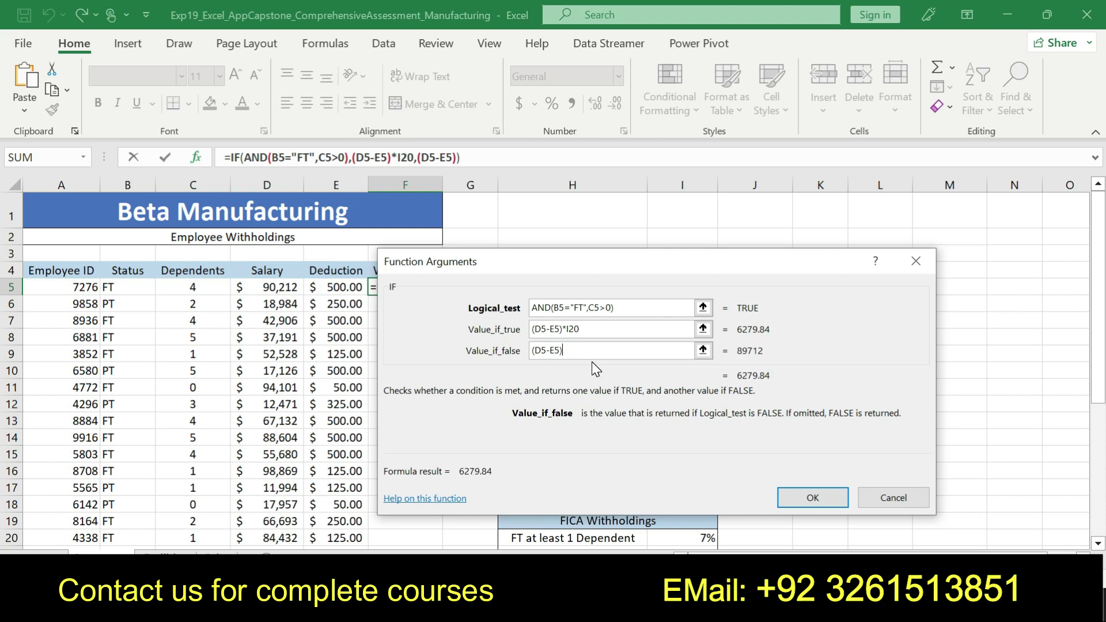
text(*)
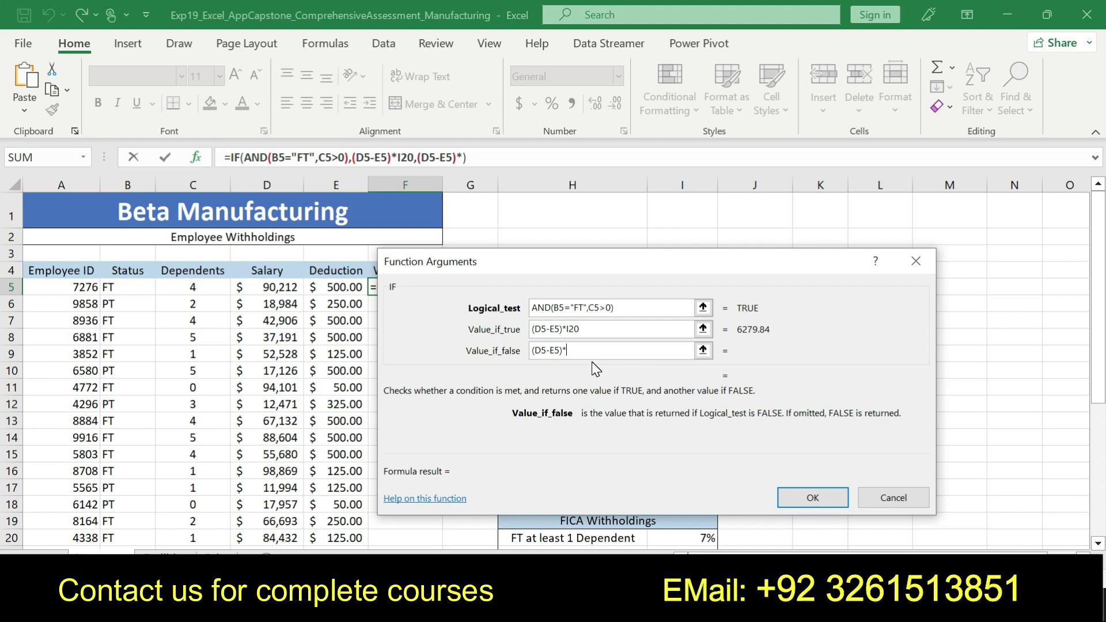
text(I21)
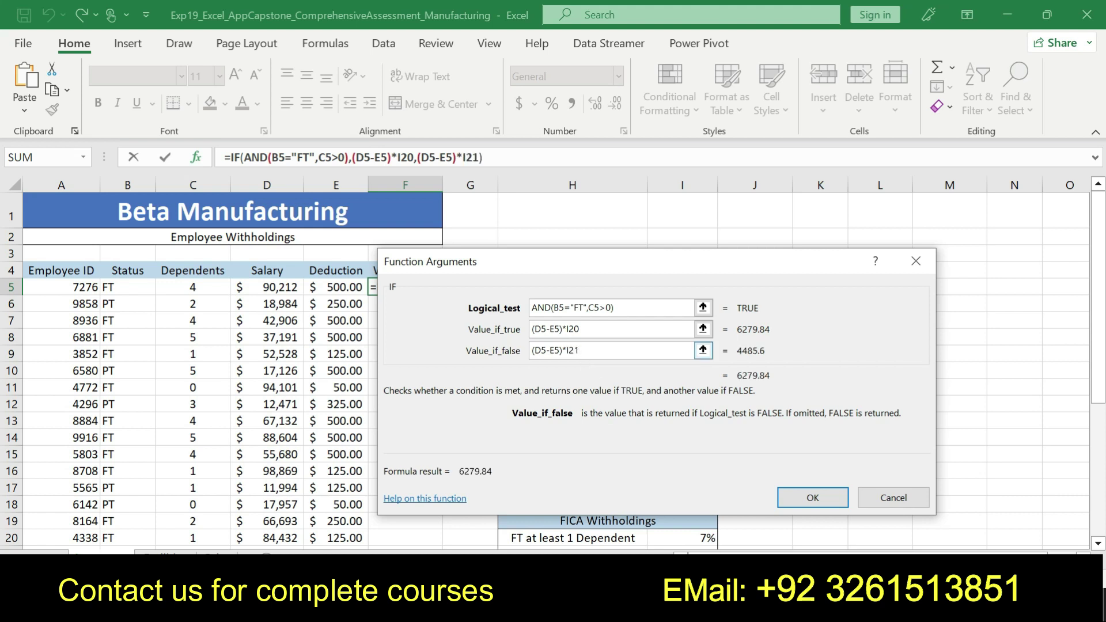
Make the I21 reference absolute as $I$21 in the value if false and enter the IF function in F5.
double_click(570, 349)
key(F4)
click(599, 350)
click(802, 490)
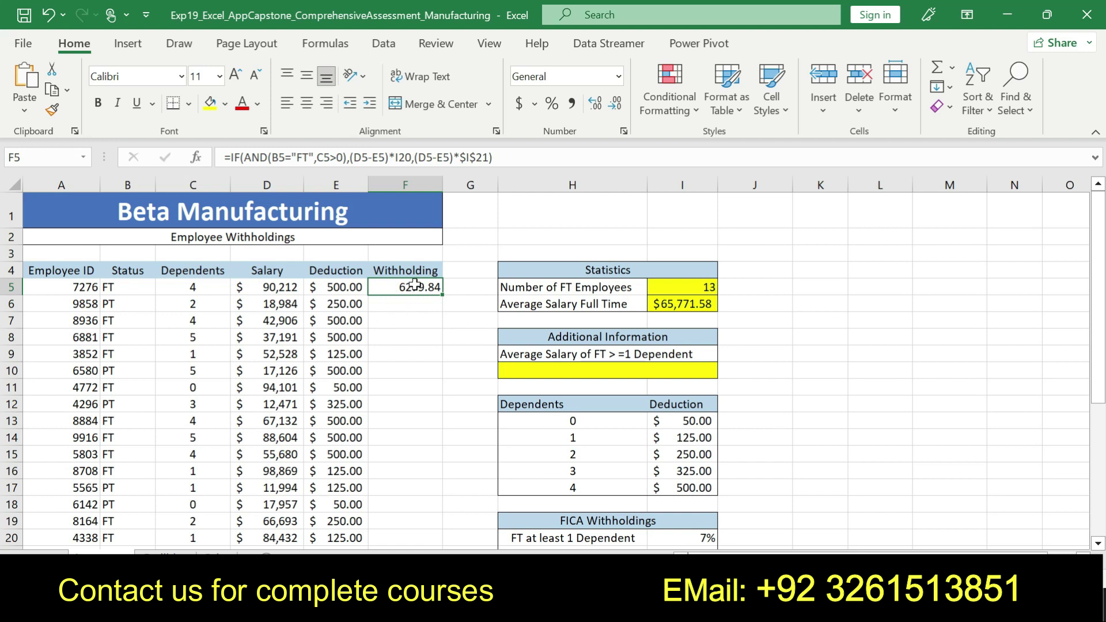
In the Word instructions, highlight step 7's sentences on copying the function down and applying Accounting Number Format to column F in bright green.
key(alt+Tab)
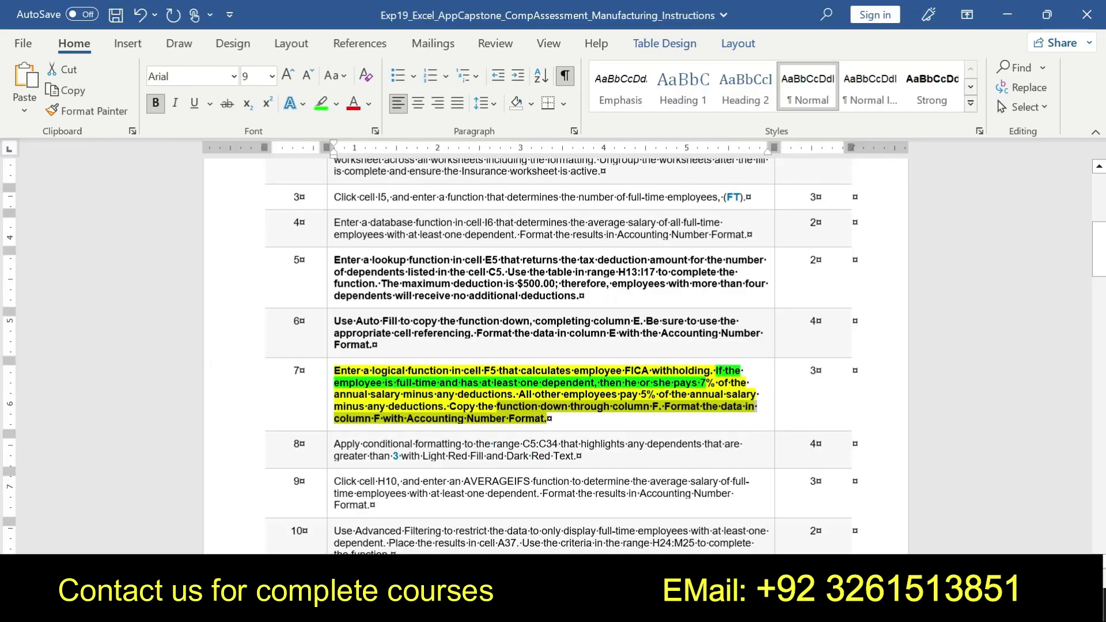
click(392, 411)
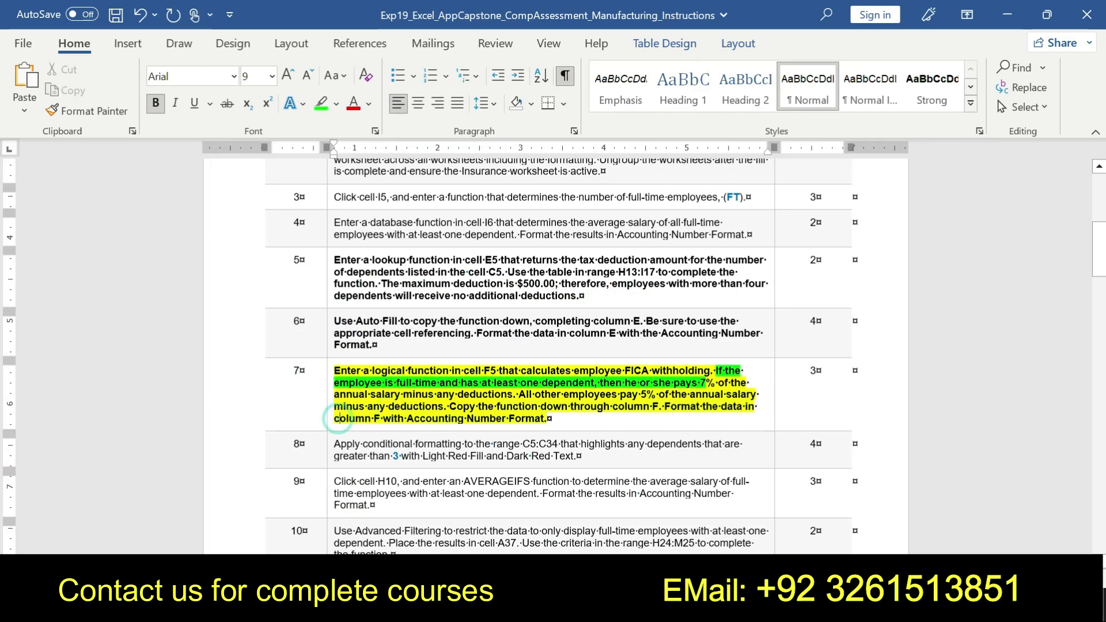
right_click(538, 418)
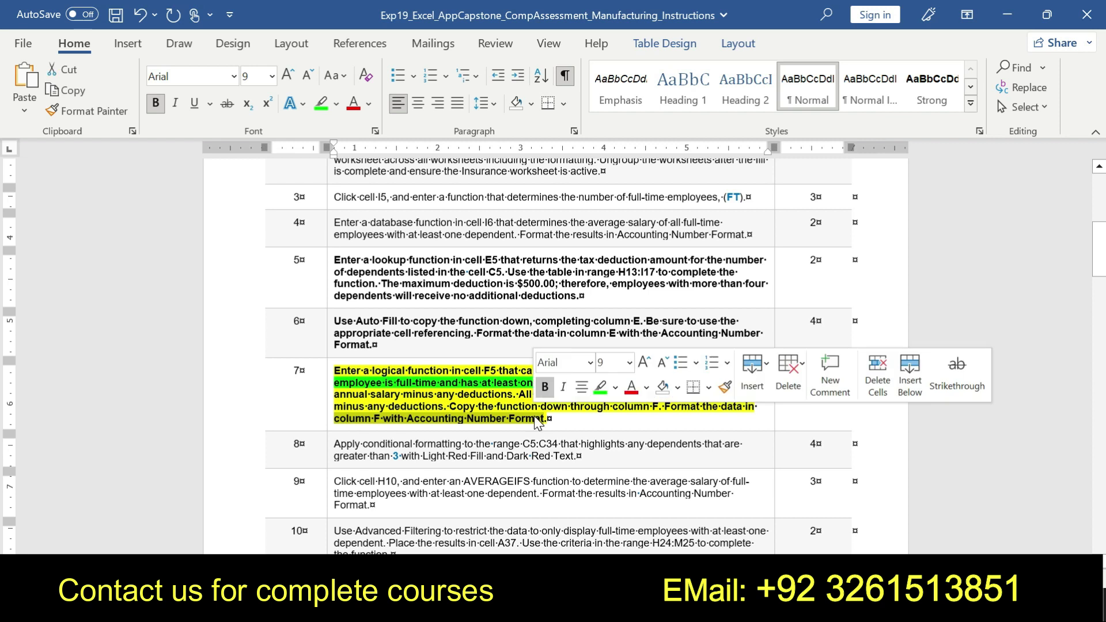
click(501, 417)
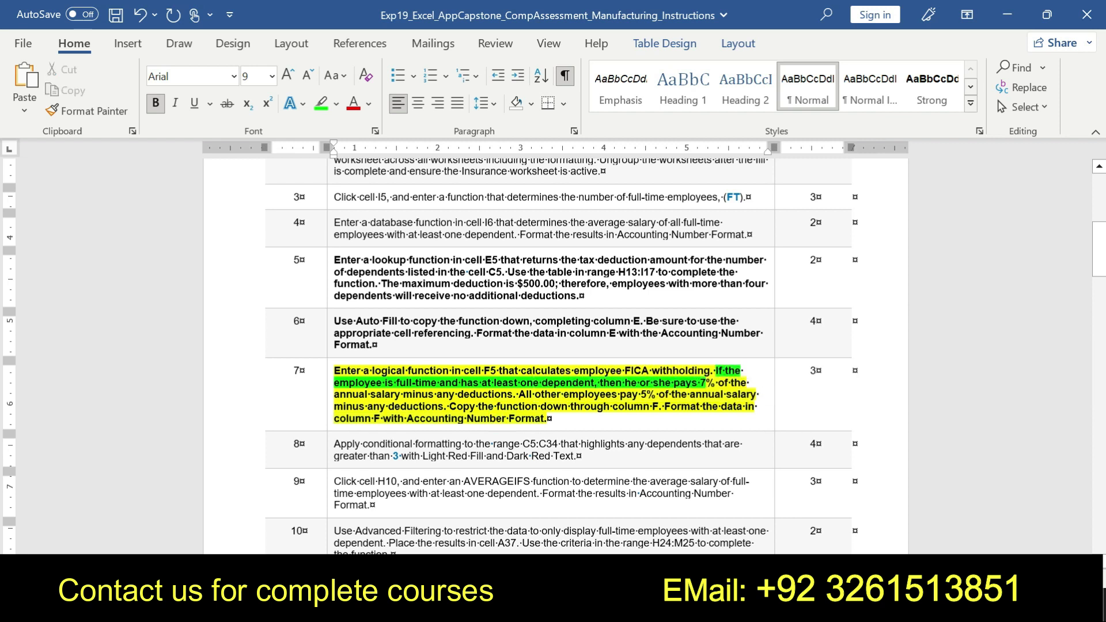
drag(449, 406, 648, 418)
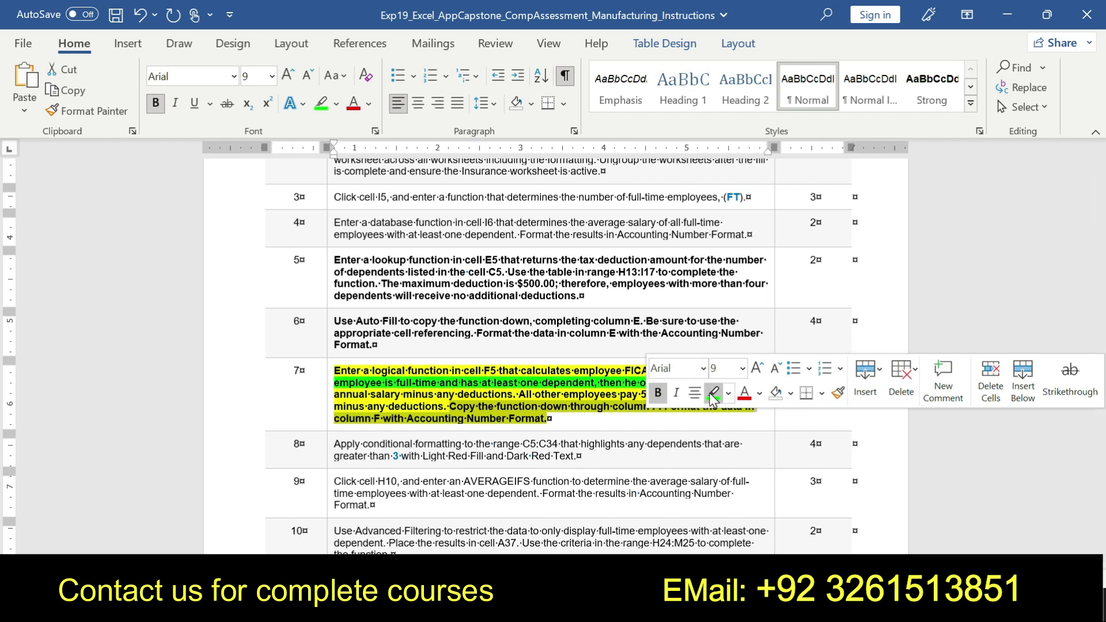
click(709, 393)
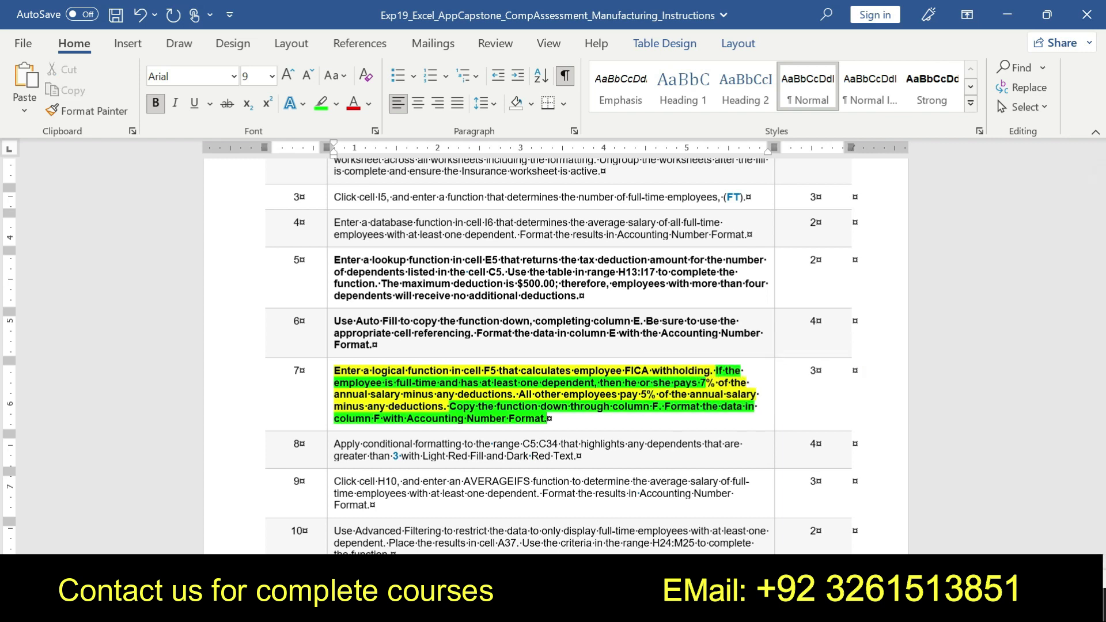
Return to the Excel workbook and copy F5's withholding formula down through column F.
click(615, 512)
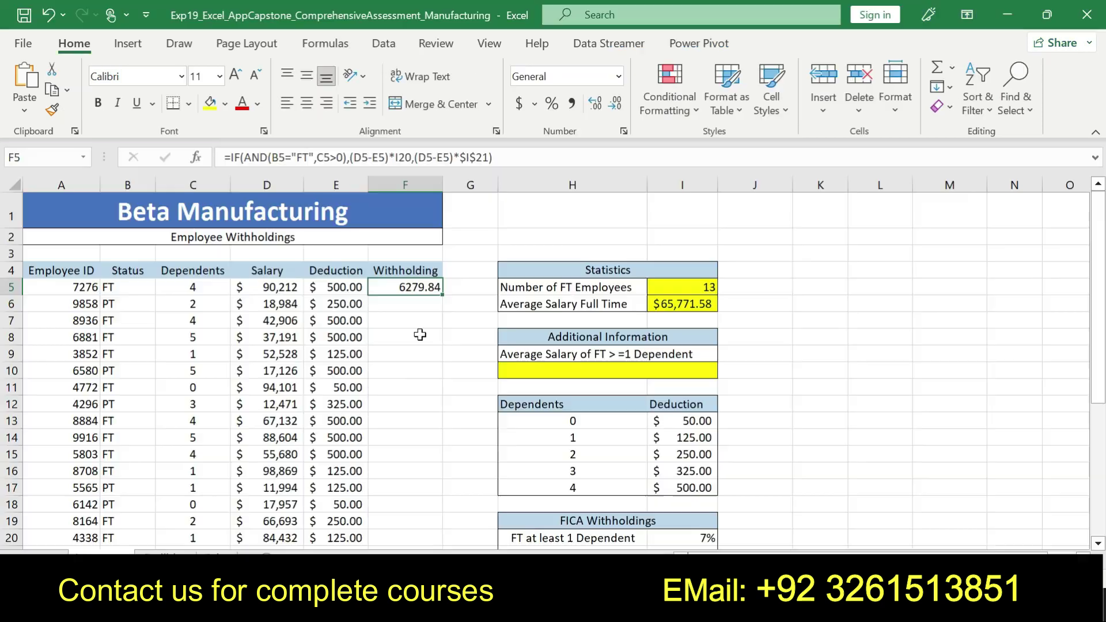
double_click(442, 294)
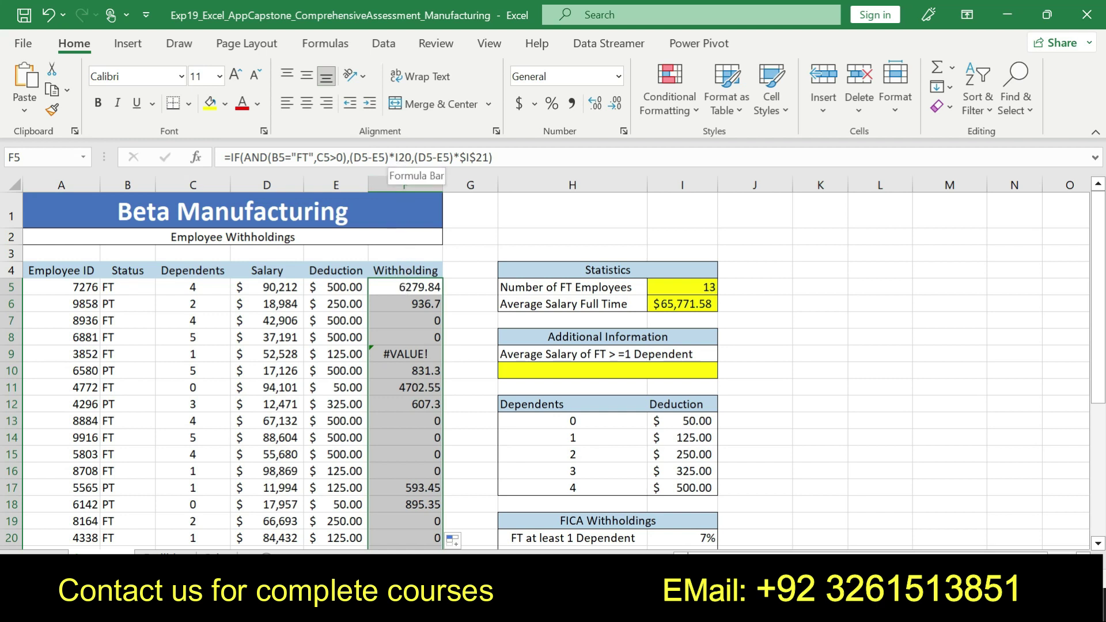
Make the I20 reference in F5's formula absolute as $I$20 and copy the corrected formula down column F again.
double_click(403, 157)
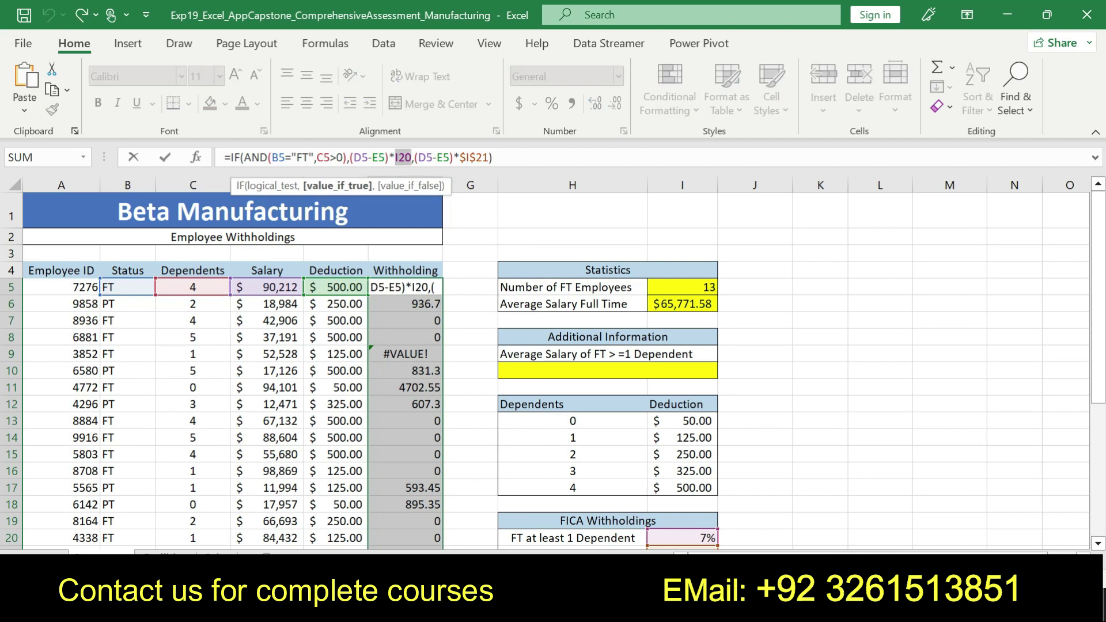
key(F4)
key(End)
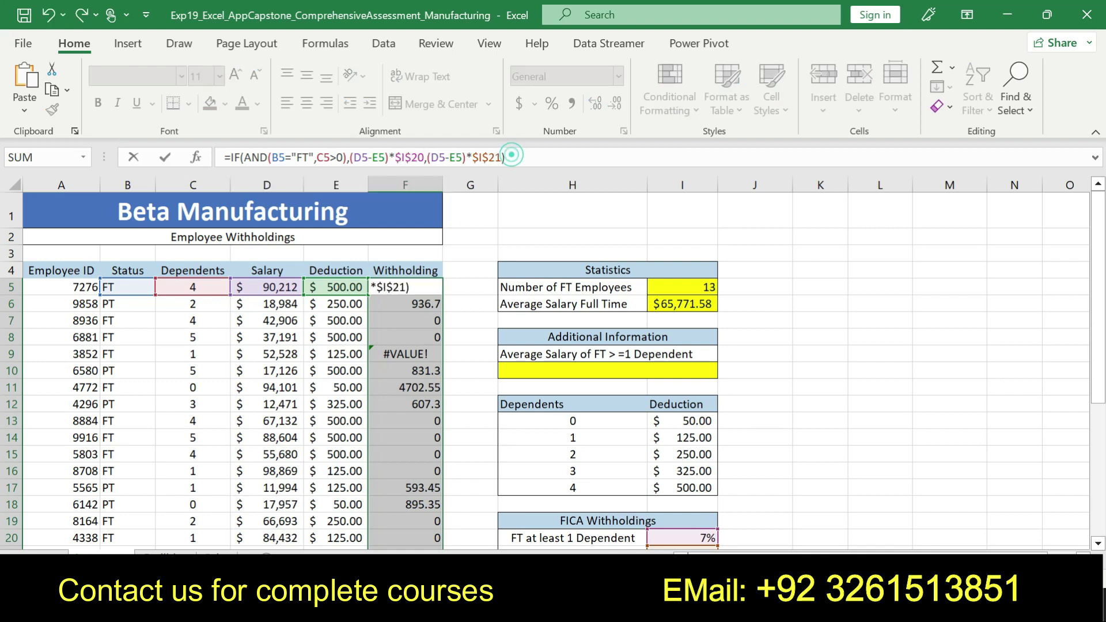
key(Return)
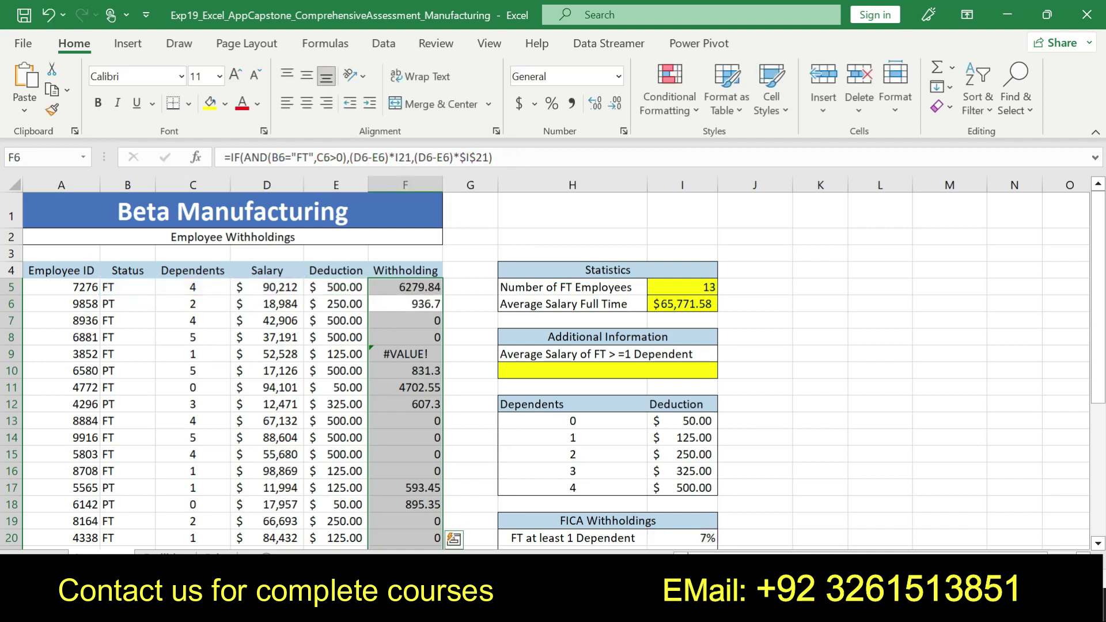
click(422, 295)
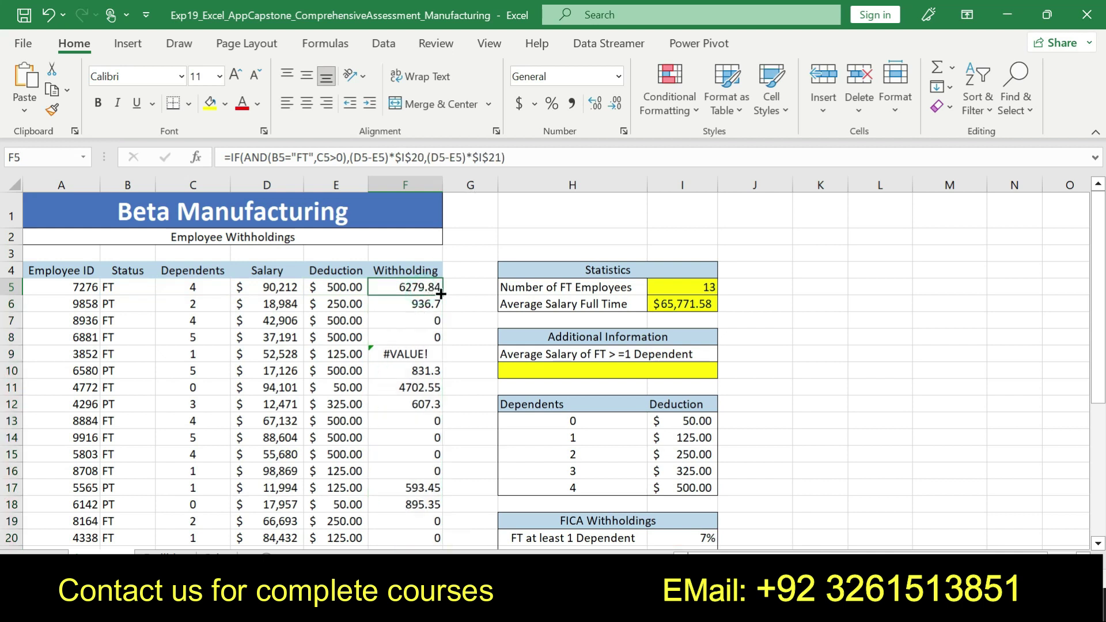
double_click(442, 295)
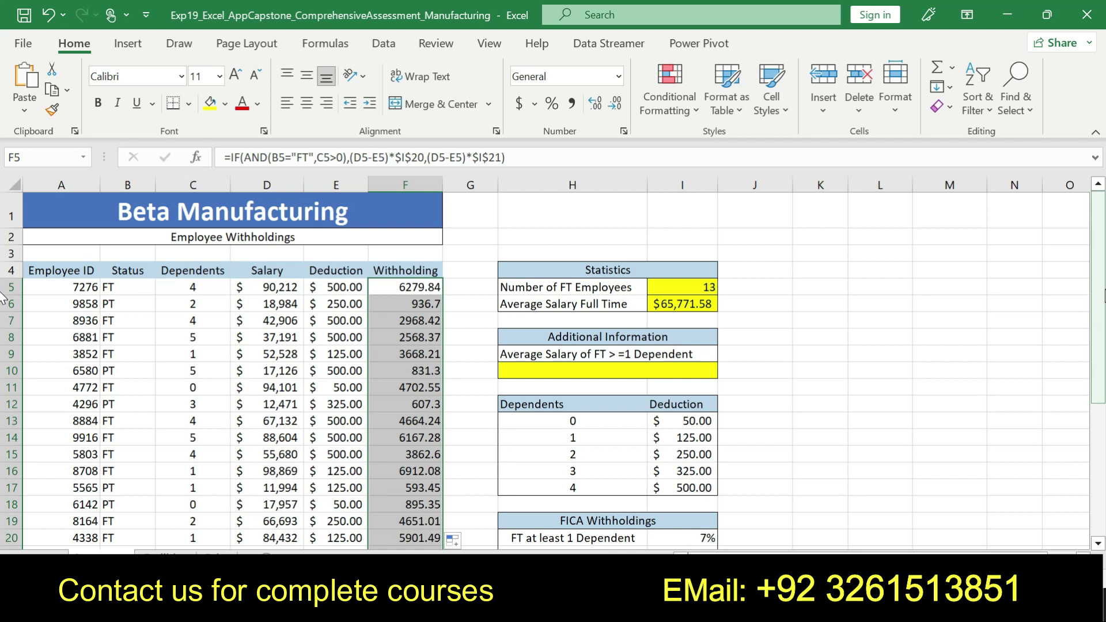
Switch to the Word instructions and undo the yellow and bright green highlighting on step 7.
mouse_move(1097, 299)
mouse_down()
mouse_move(1098, 426)
mouse_move(1100, 300)
mouse_up()
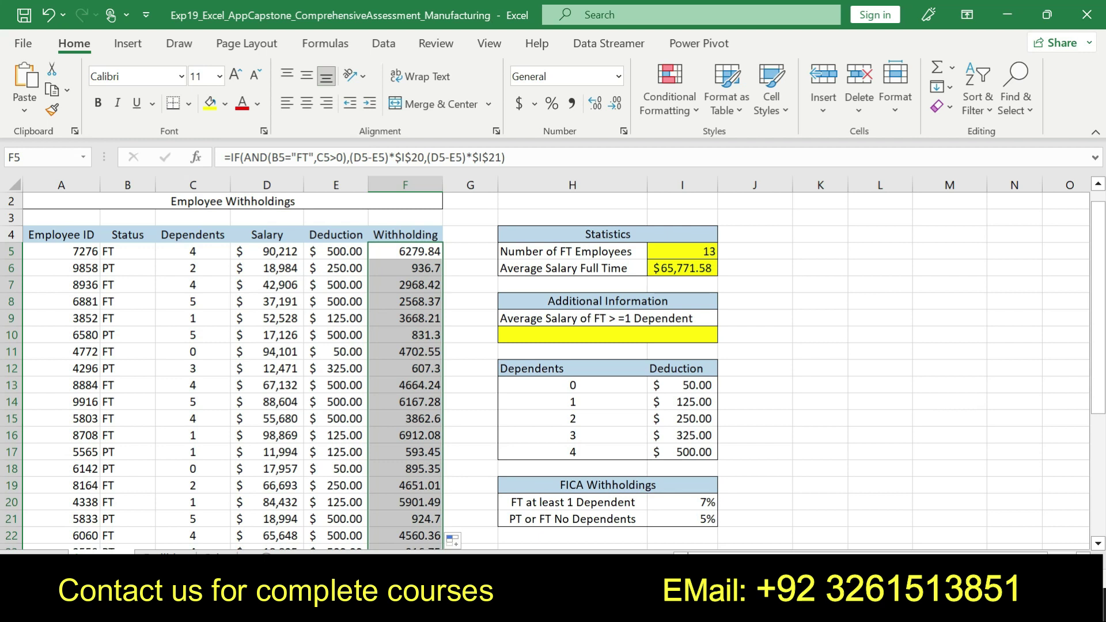
key(alt+Tab)
key(ctrl+z)
key(ctrl+z)
key(ctrl+z)
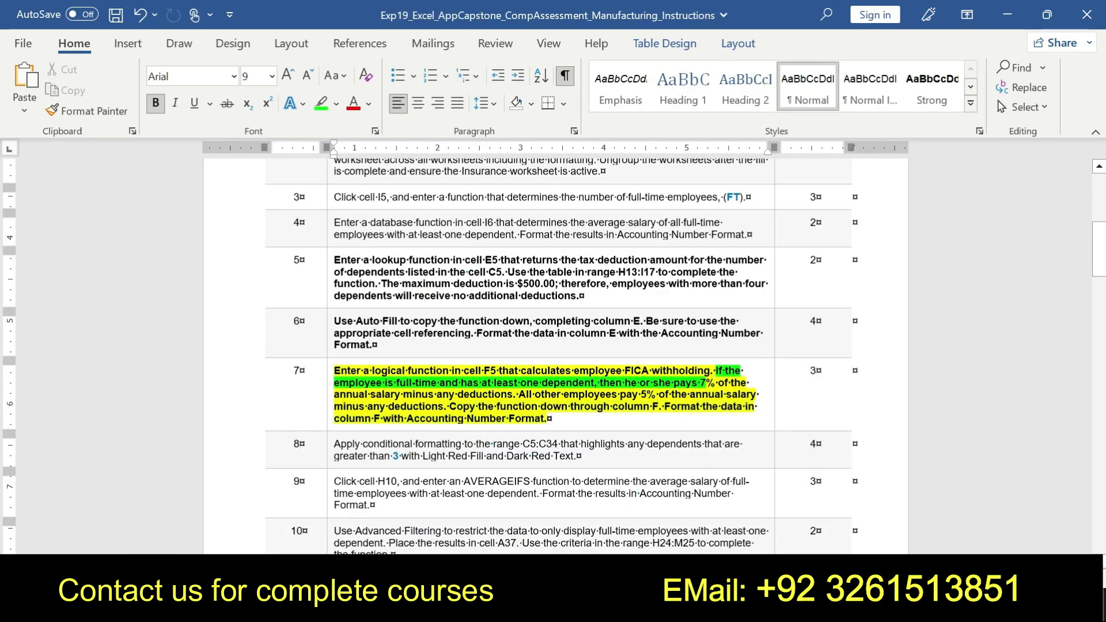
key(ctrl+z)
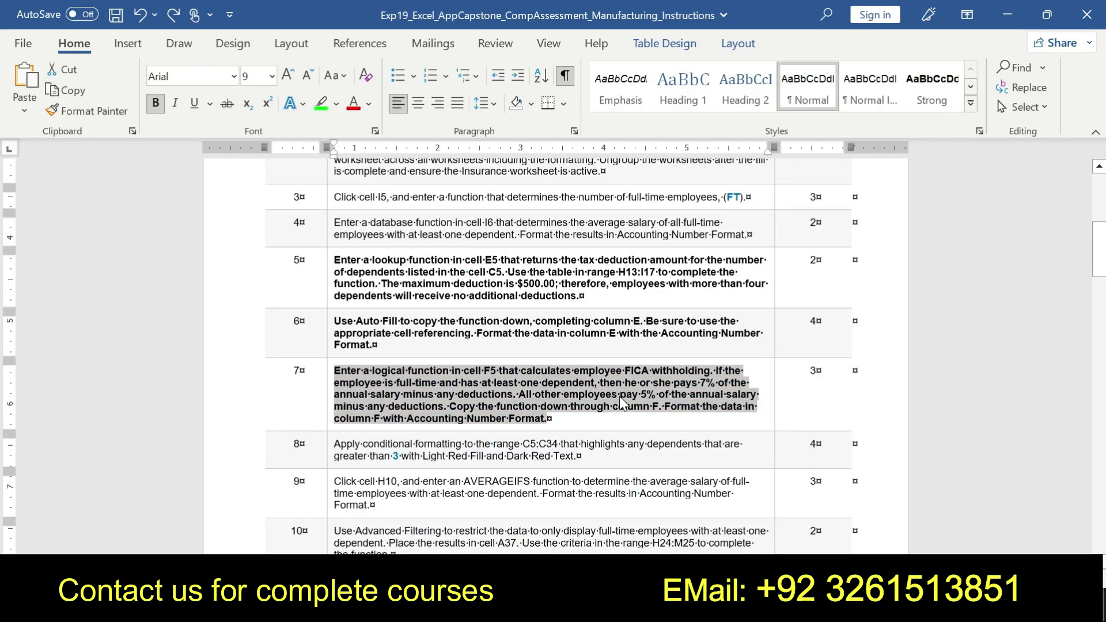
Make step 8's conditional formatting instruction bold and highlight it in yellow.
drag(333, 444, 573, 458)
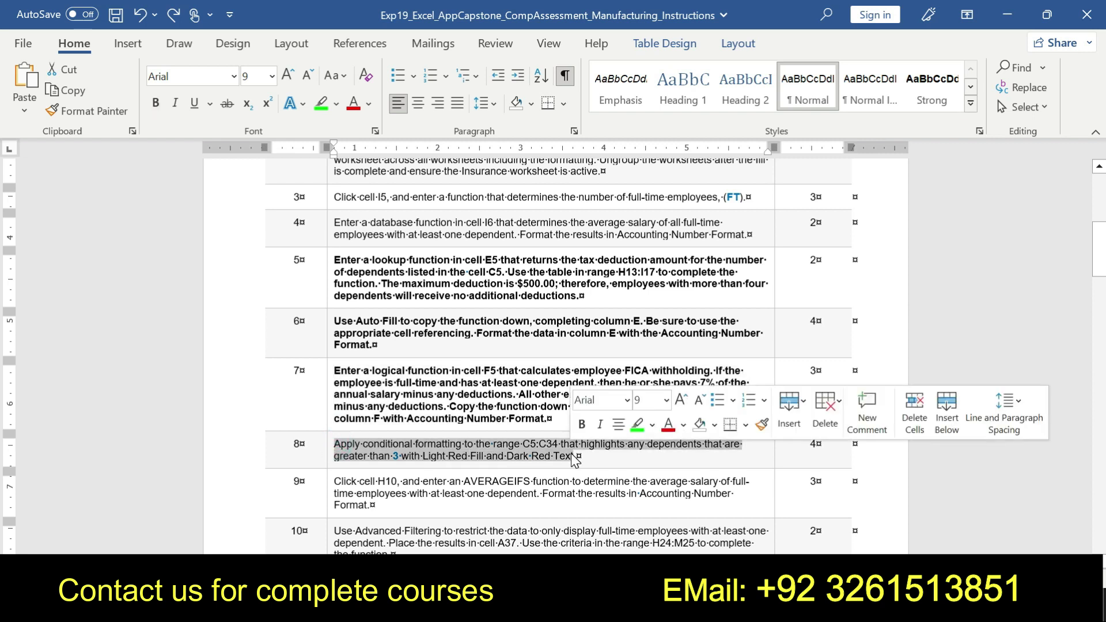
click(581, 429)
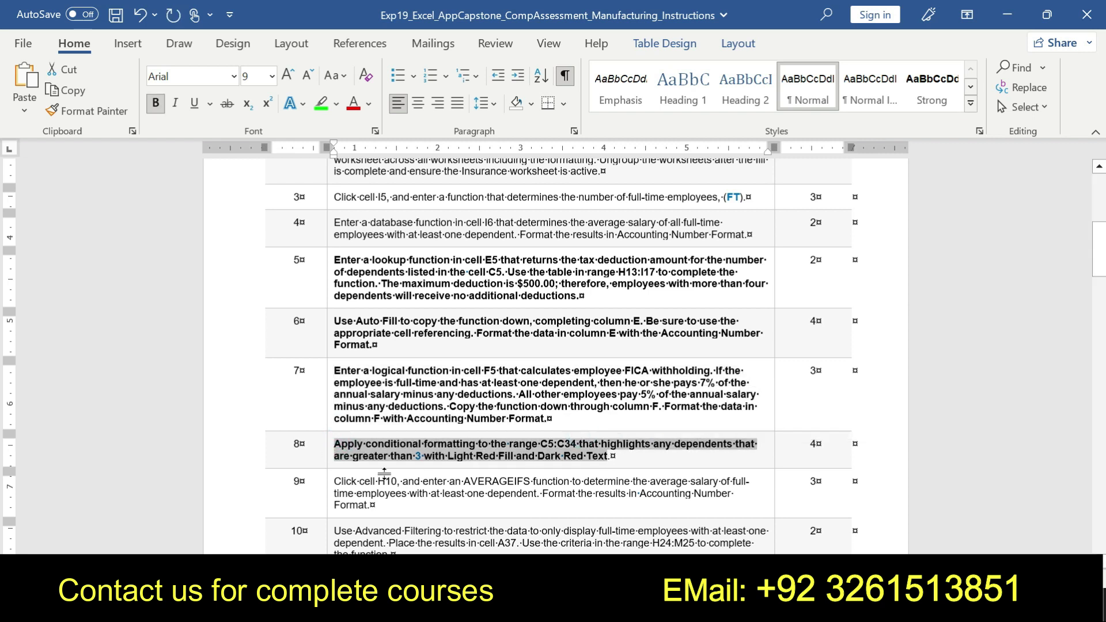
click(352, 456)
drag(338, 443, 615, 456)
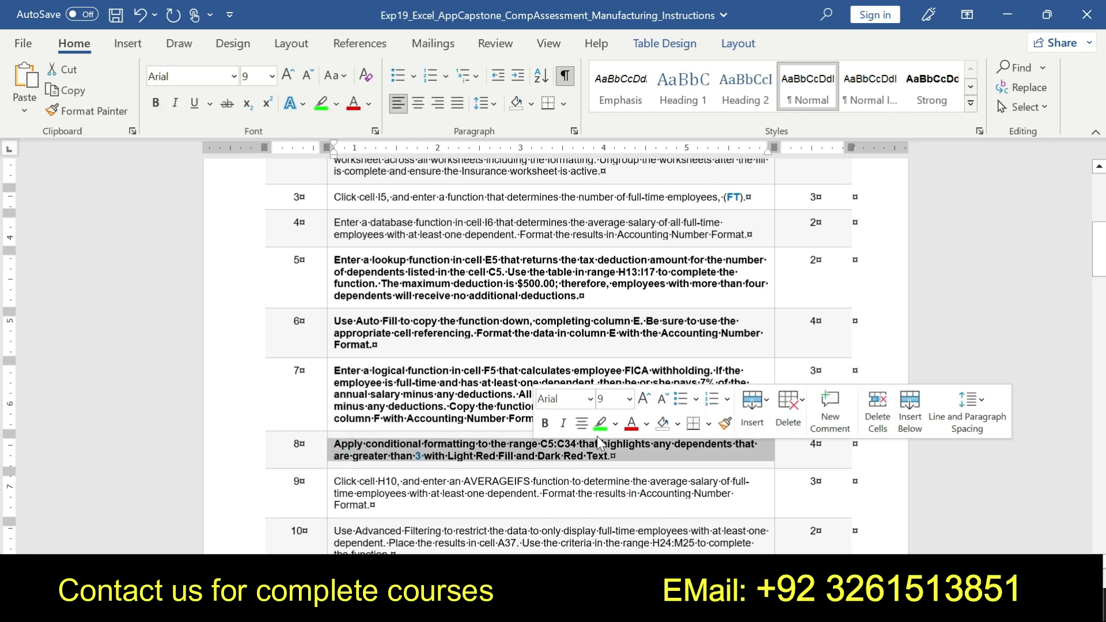
click(615, 424)
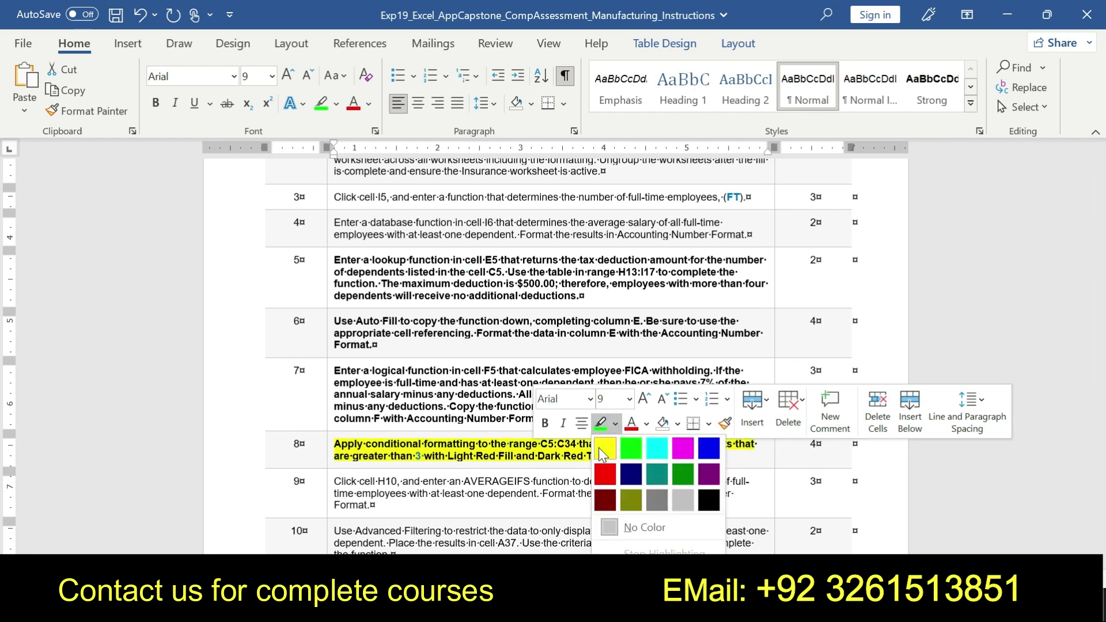
click(602, 447)
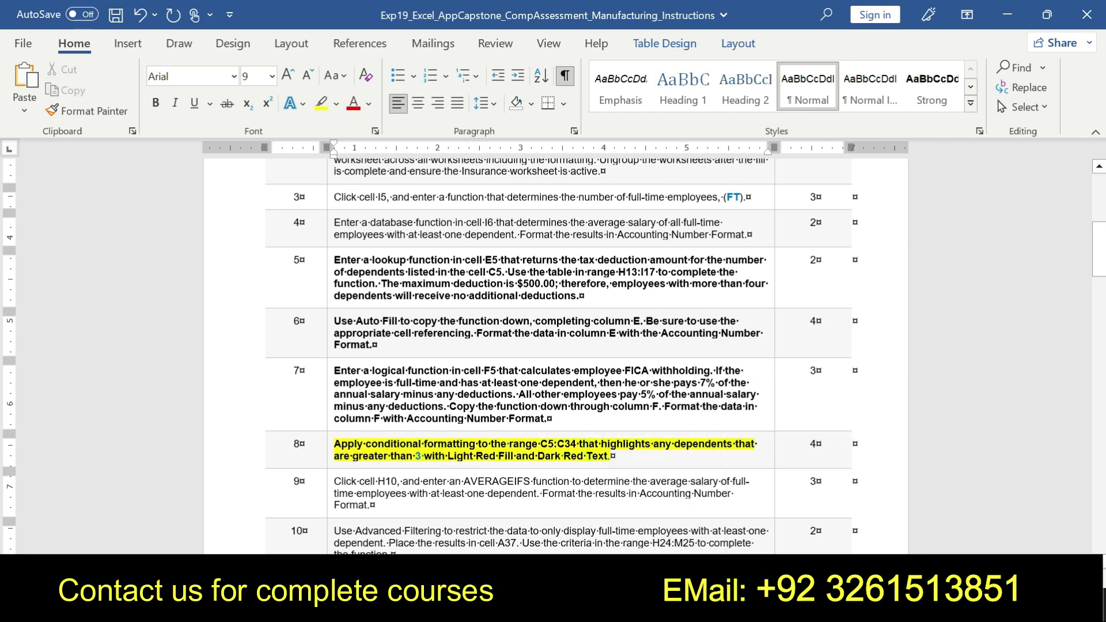
Try highlighting step 8's whole instruction in bright green and undo that highlight.
drag(334, 444, 682, 452)
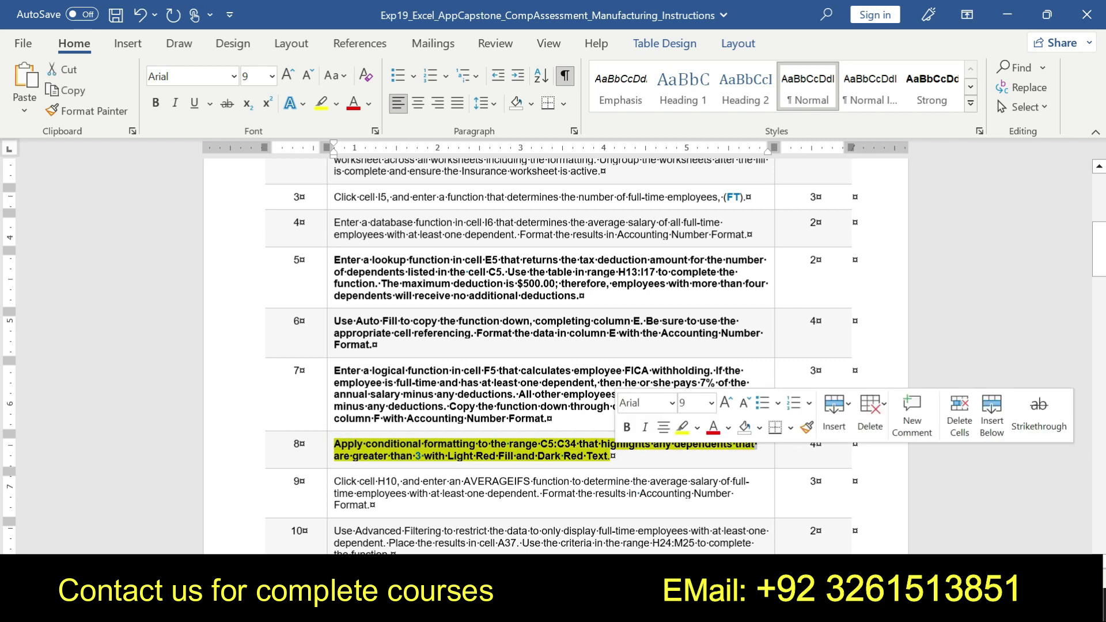
click(697, 428)
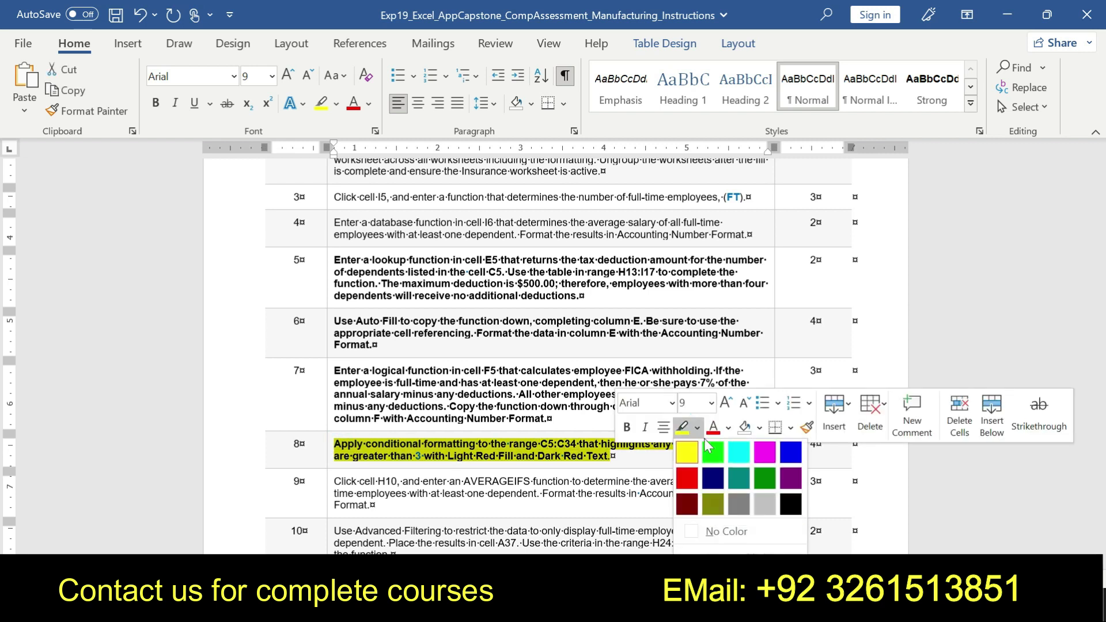
click(711, 452)
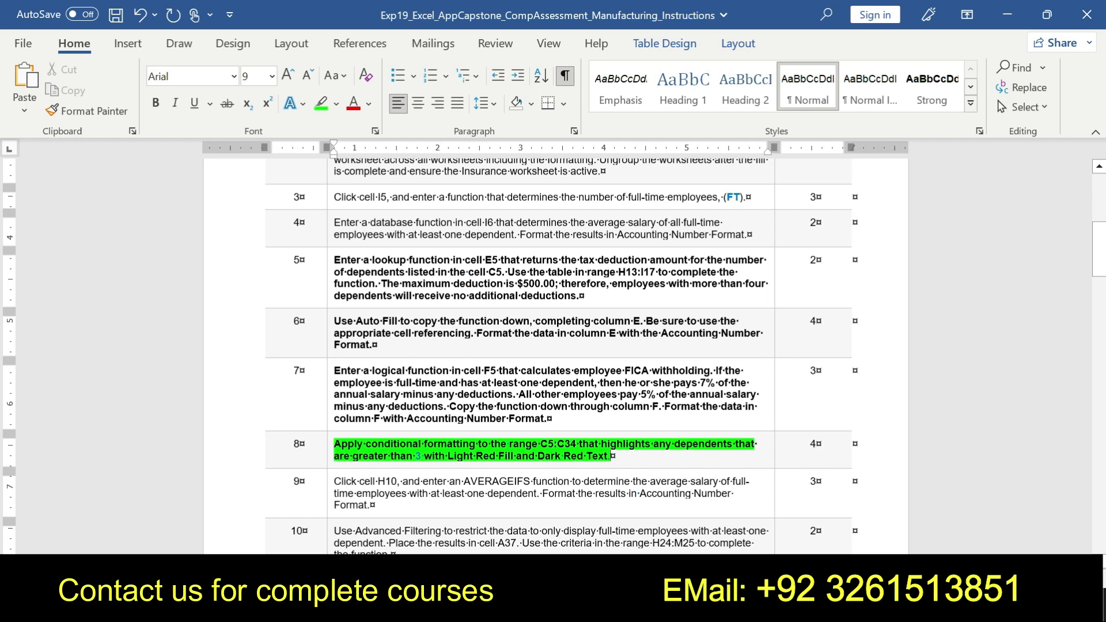
drag(334, 445, 612, 456)
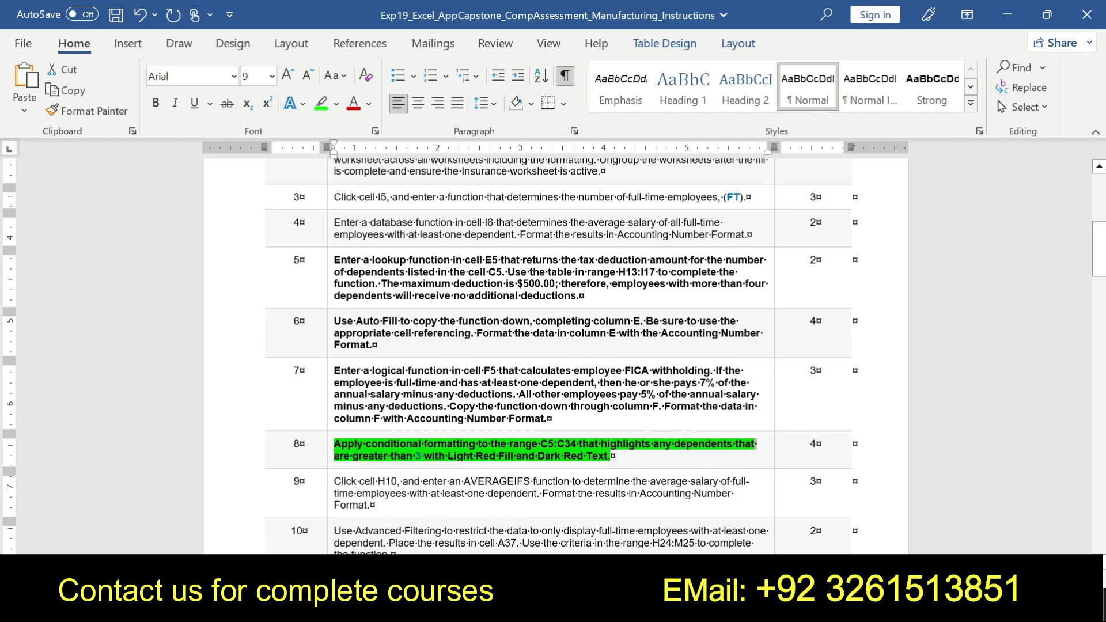
key(ctrl+z)
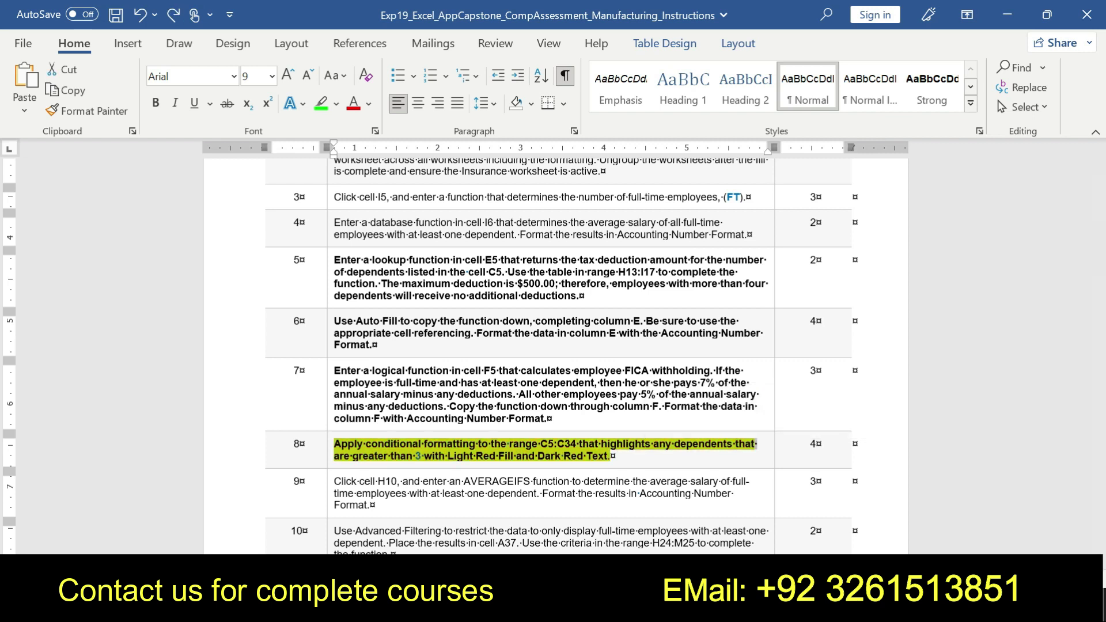
Switch to the Excel workbook and start a Greater Than highlight rule for the Dependents range C5:C34.
key(alt+Tab)
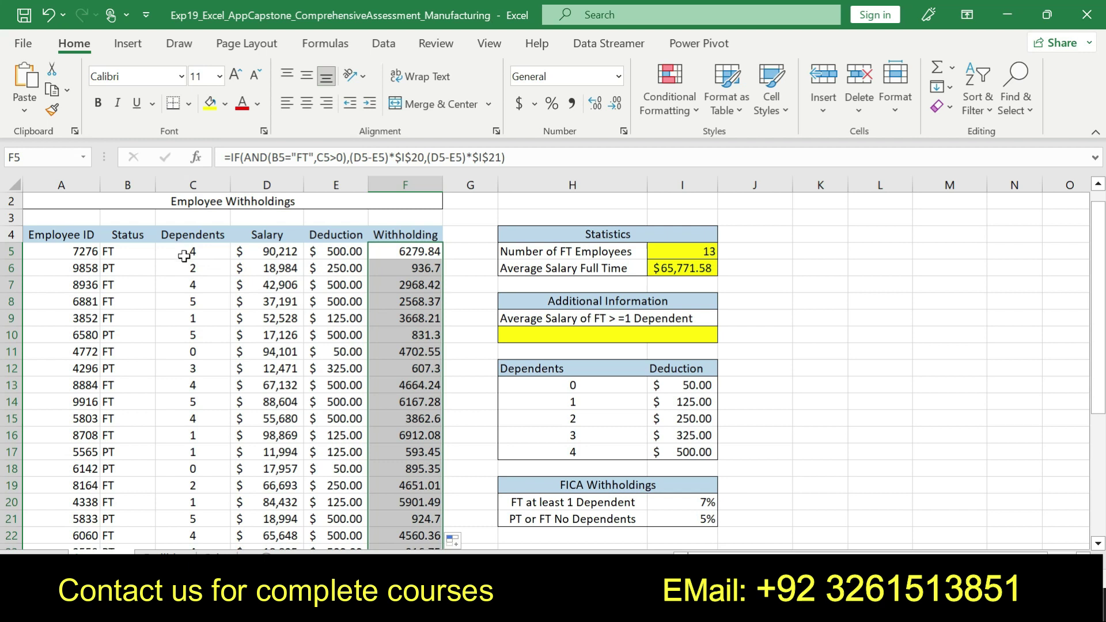
drag(185, 250, 176, 521)
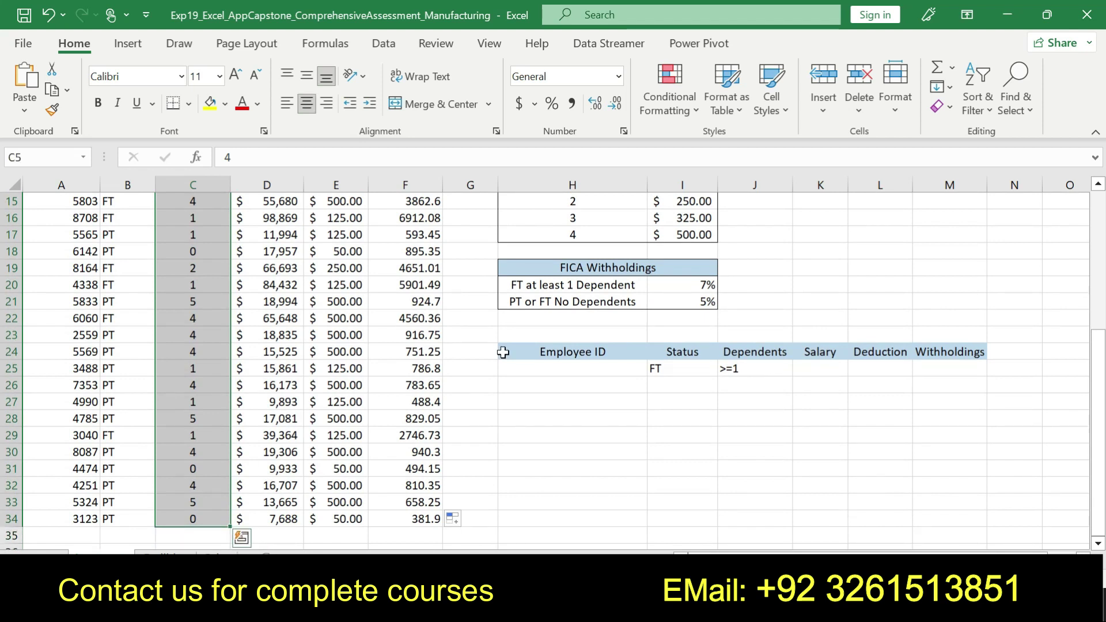
click(1099, 237)
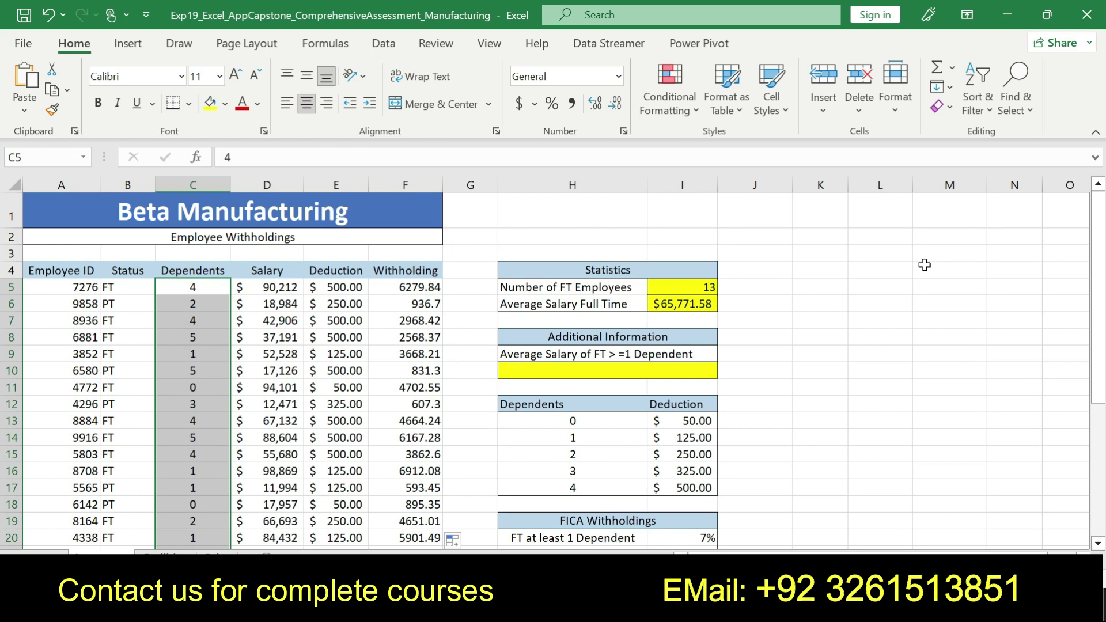
click(701, 115)
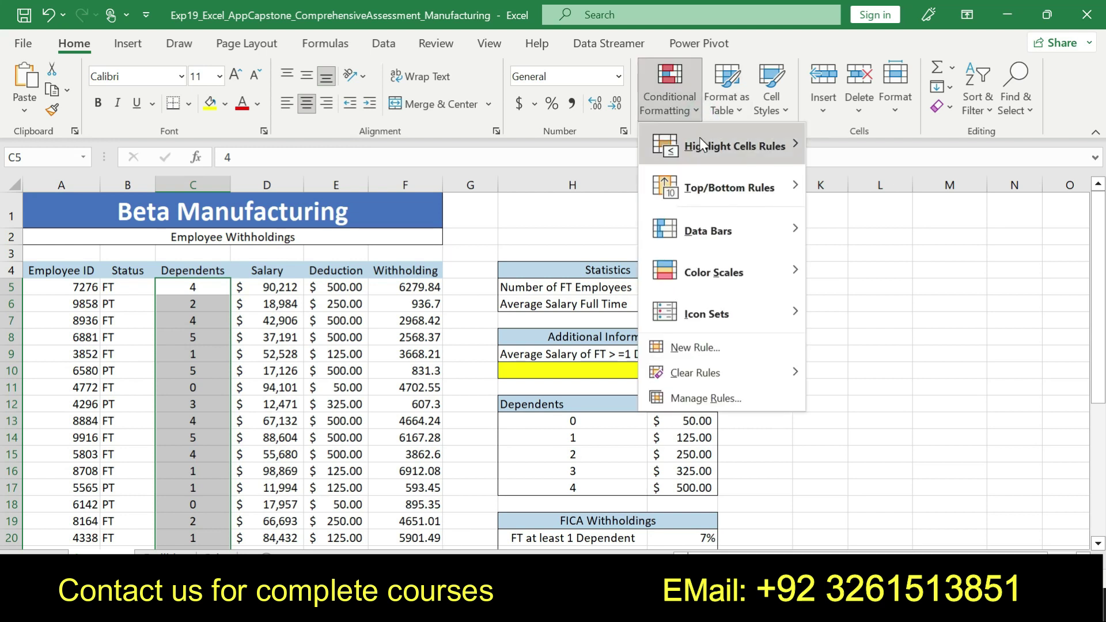
mouse_move(701, 140)
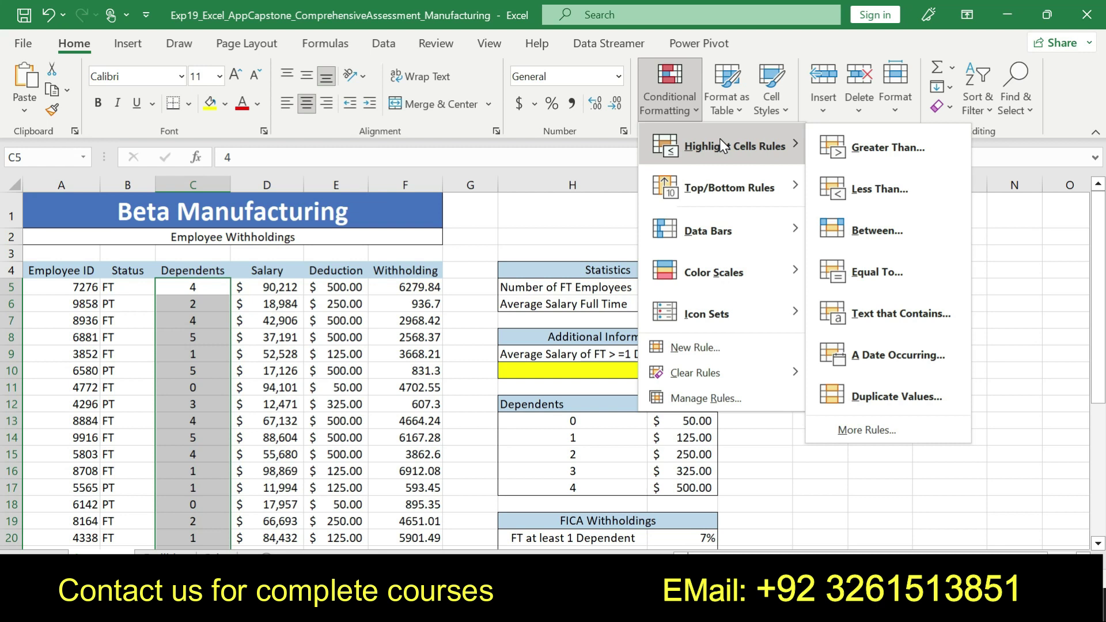
click(840, 136)
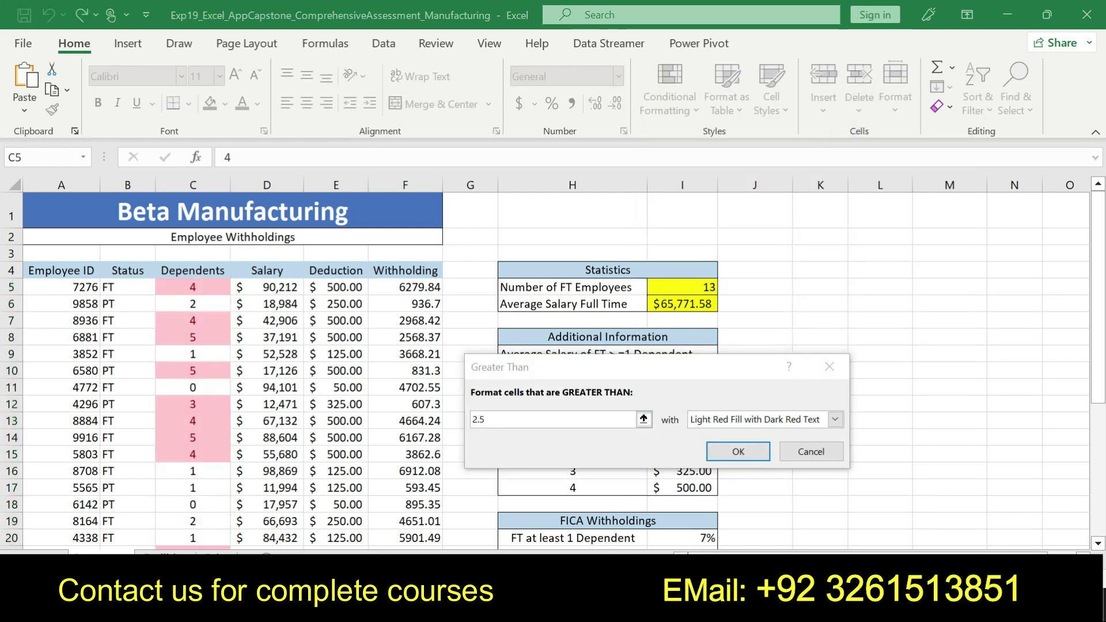
Check step 8's condition in the Word instructions and set the Greater Than rule's threshold to 3 in Excel.
key(alt+Tab)
click(395, 441)
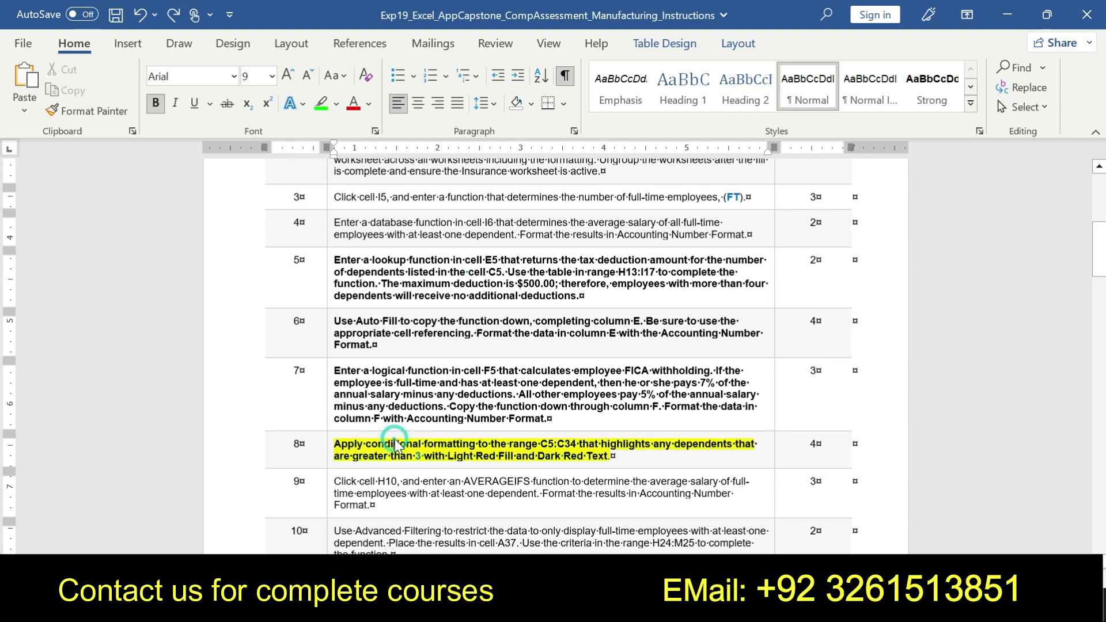
drag(334, 443, 672, 444)
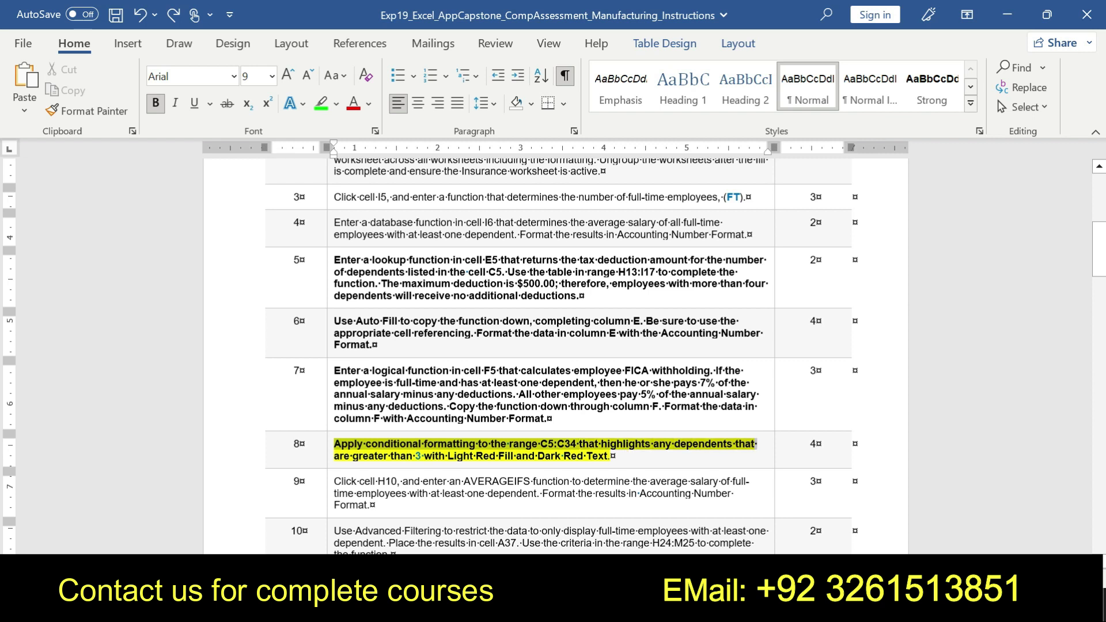
mouse_move(749, 442)
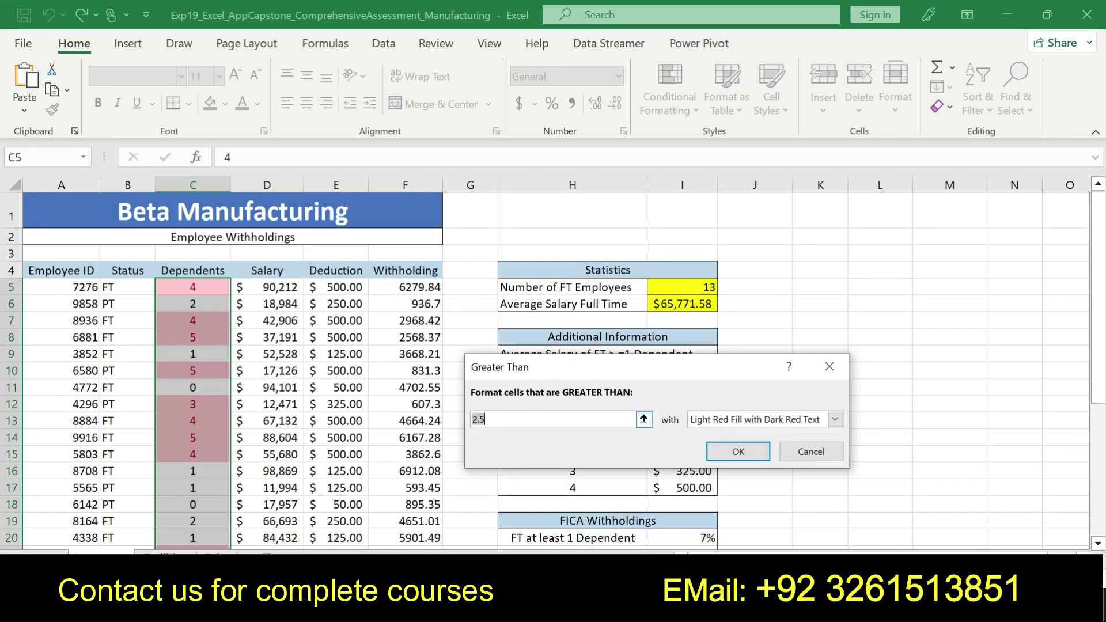
key(BackSpace)
text(3)
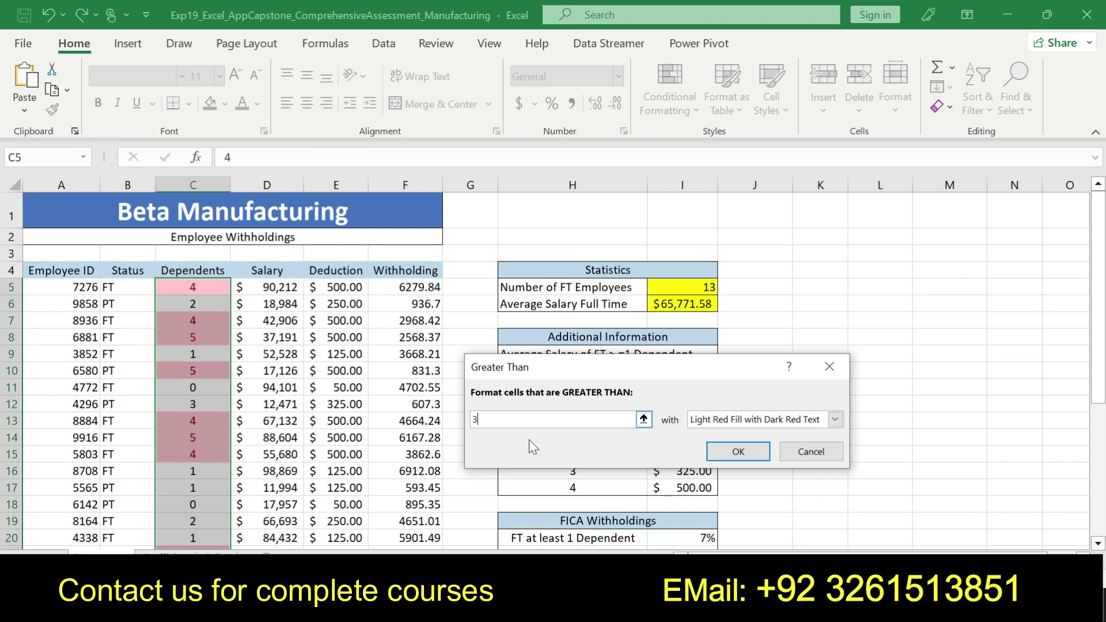
Check step 8's required formatting in Word and apply the Excel rule with Light Red Fill with Dark Red Text.
key(alt+Tab)
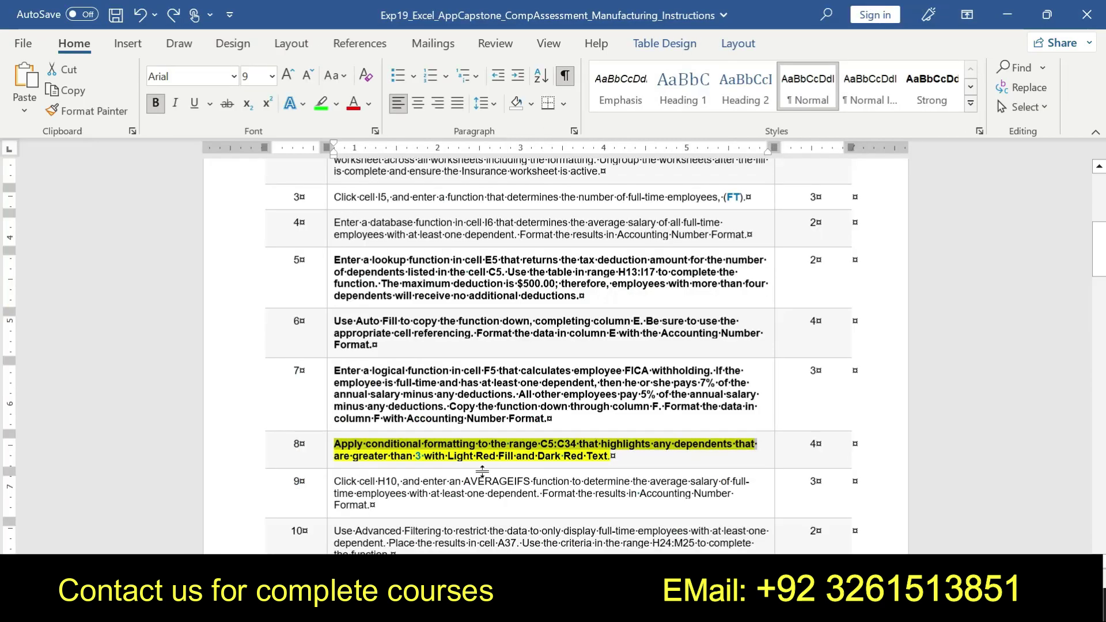
drag(414, 456, 611, 456)
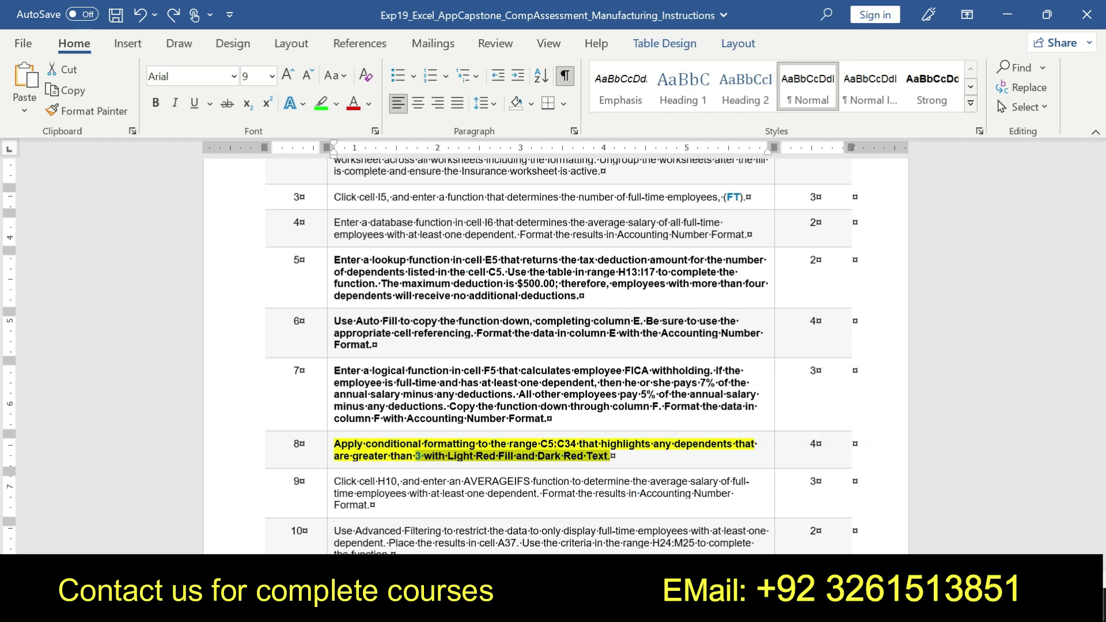
key(alt+Tab)
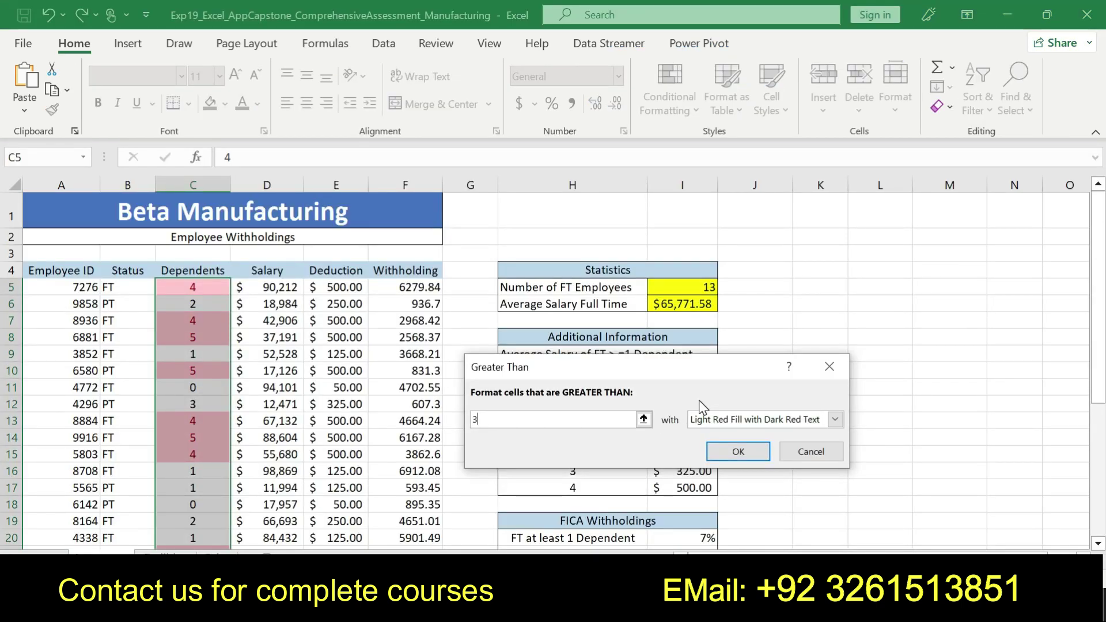
click(835, 420)
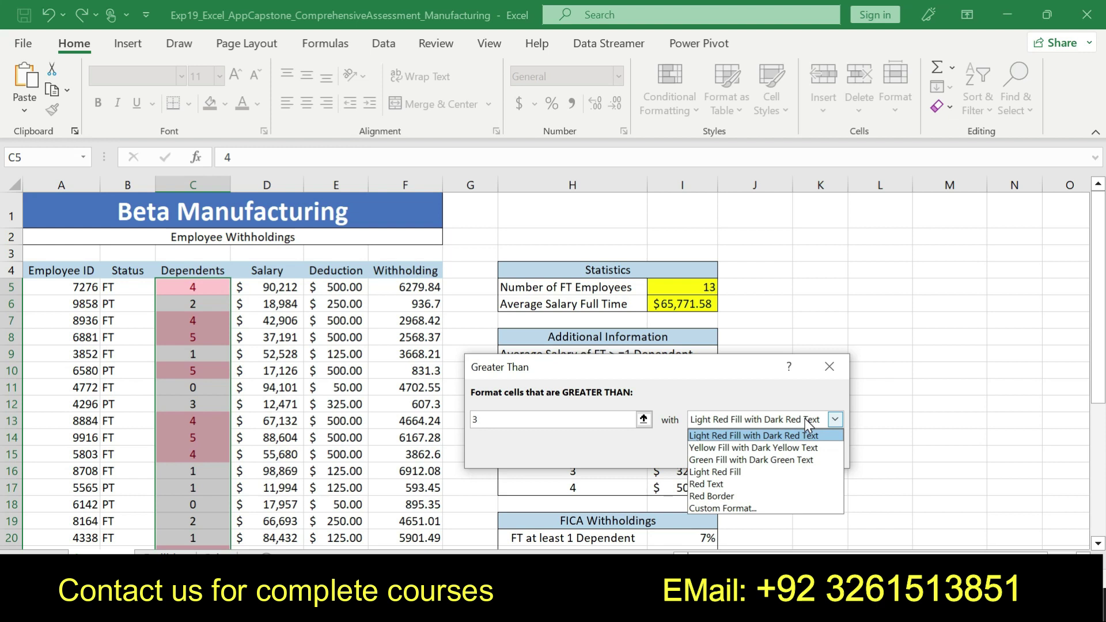
click(754, 435)
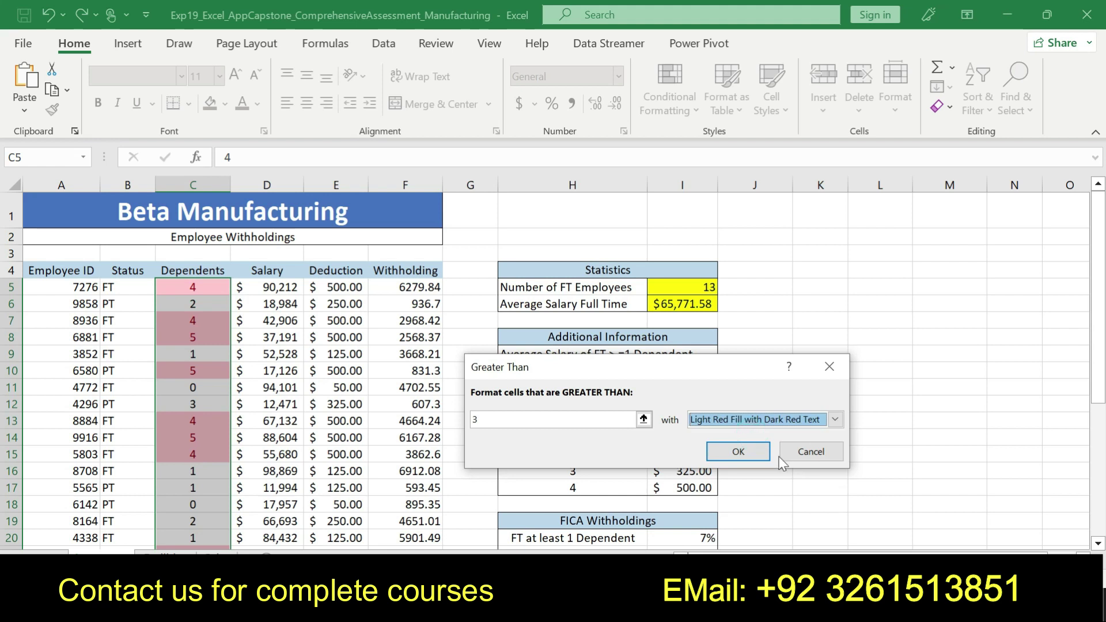
click(744, 453)
click(818, 406)
drag(1097, 300, 1080, 272)
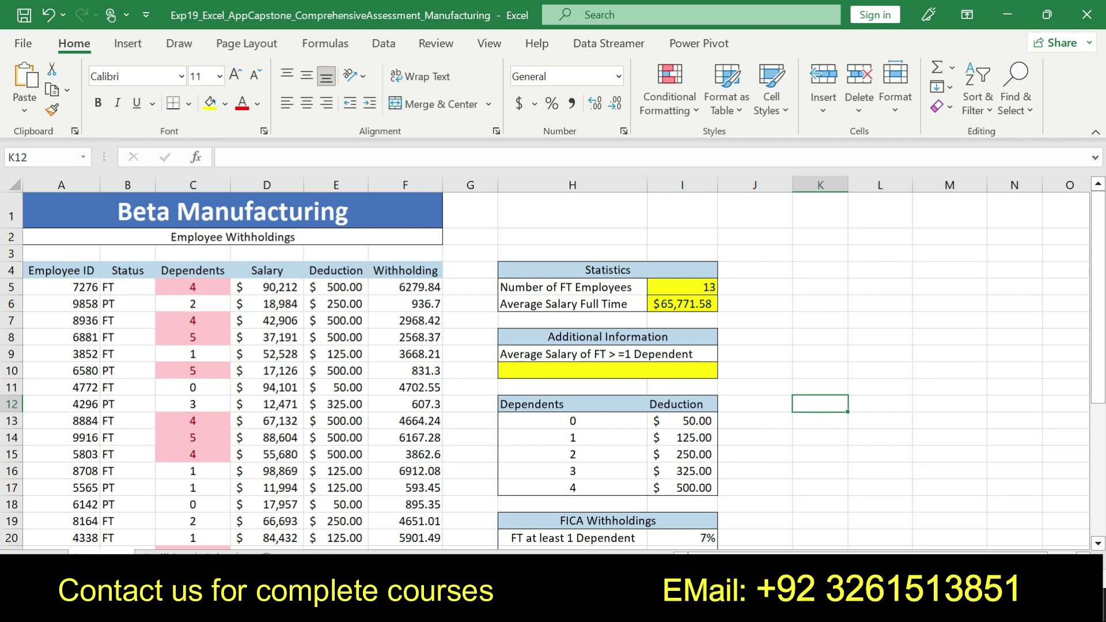
Switch to the Word instructions, move the yellow highlight from step 8 to step 9, and make step 9 bold.
key(alt+Tab)
triple_click(655, 460)
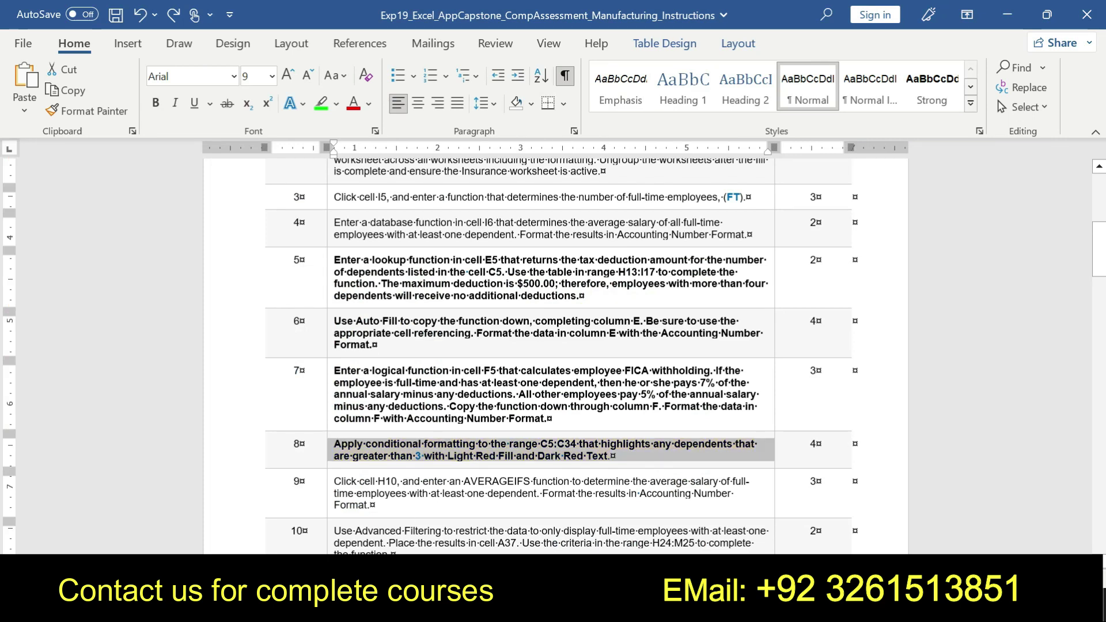
triple_click(337, 481)
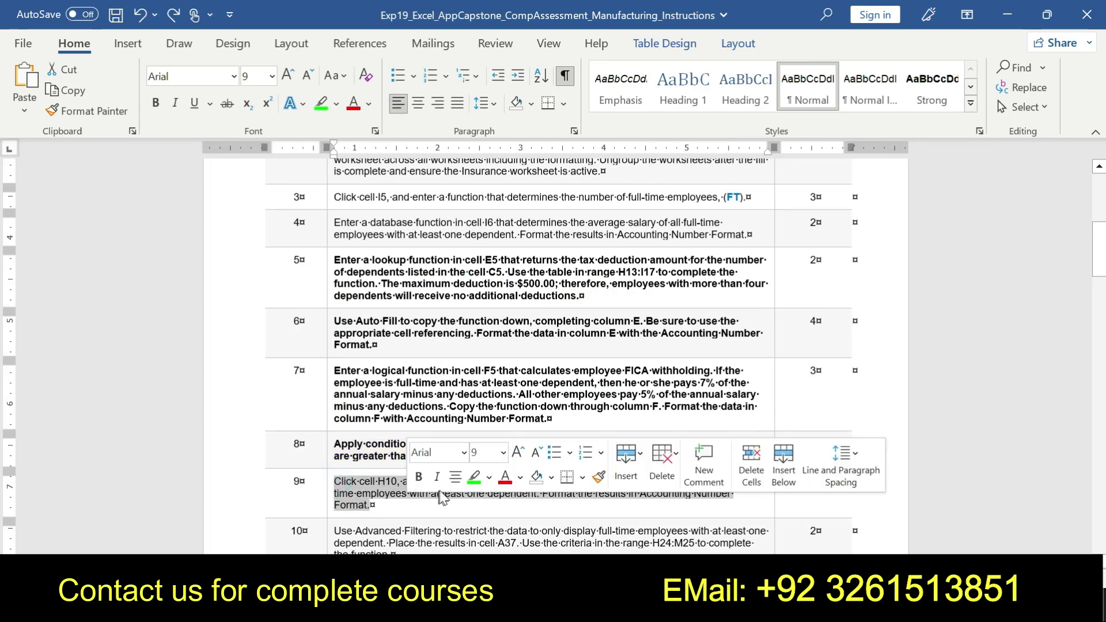
click(418, 477)
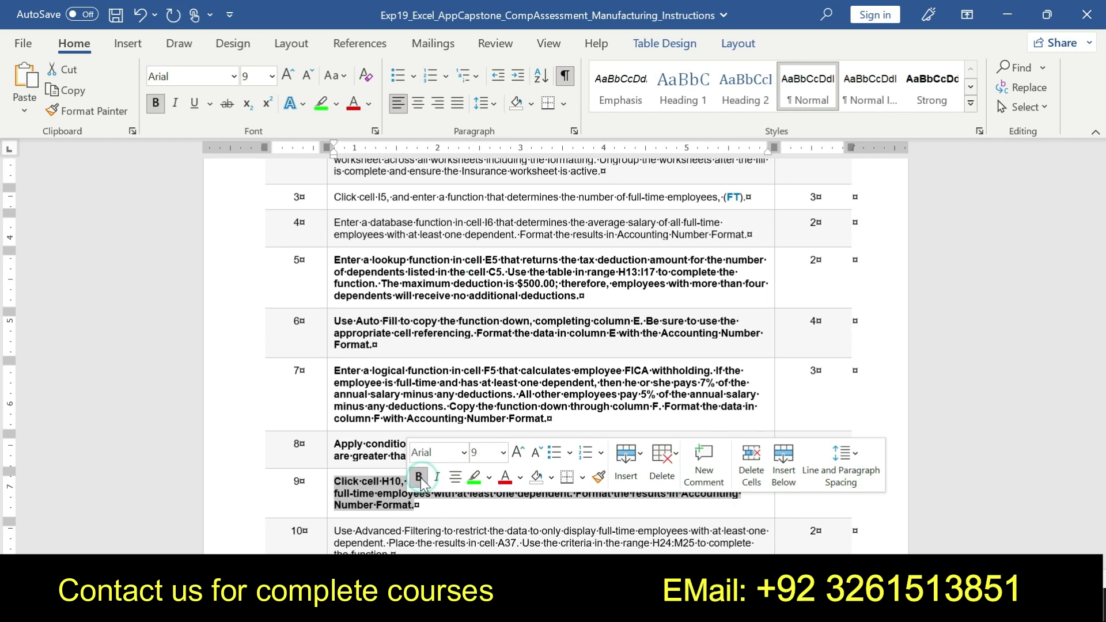
click(488, 477)
click(476, 345)
Highlight the first line of step 9 in bright green, through "average salary", in the Word instructions.
drag(334, 482, 685, 507)
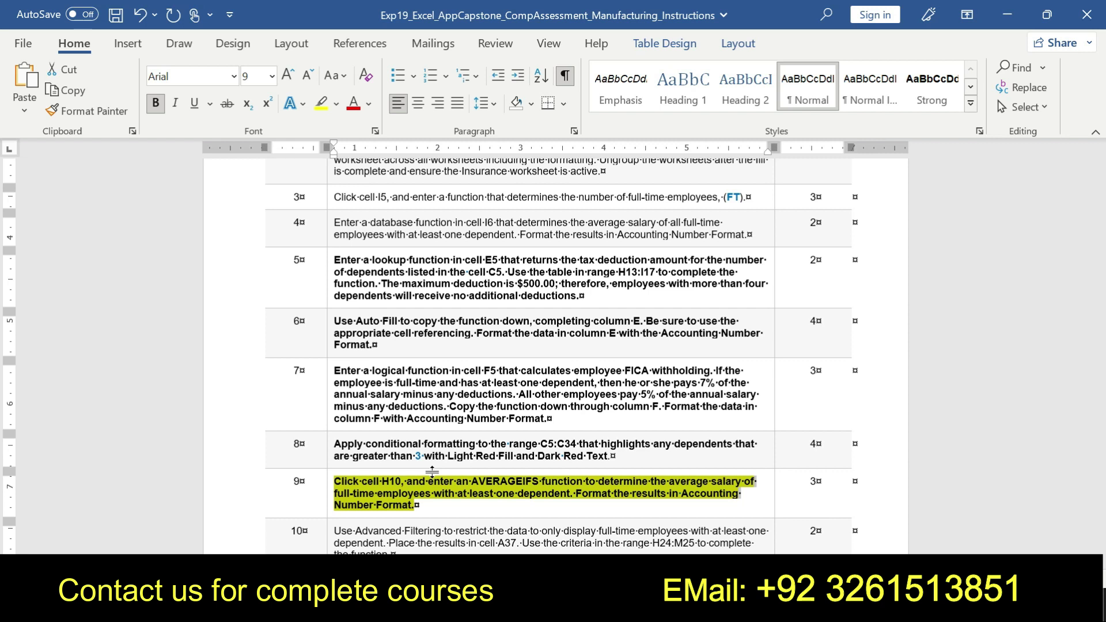
click(335, 483)
drag(336, 482, 743, 483)
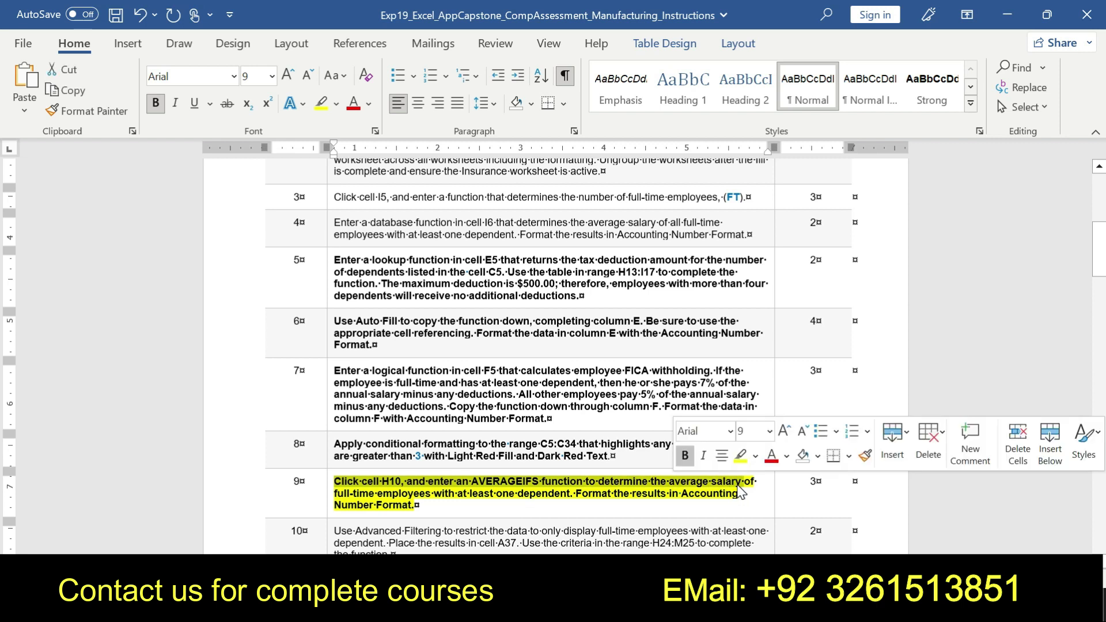
click(755, 456)
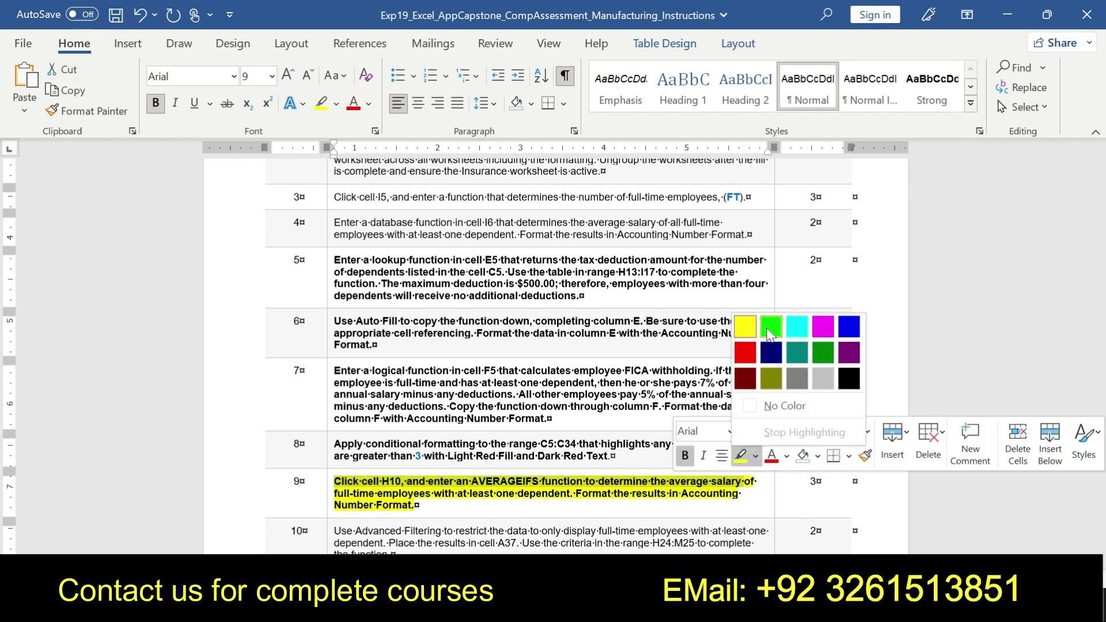
click(769, 327)
drag(333, 481, 743, 481)
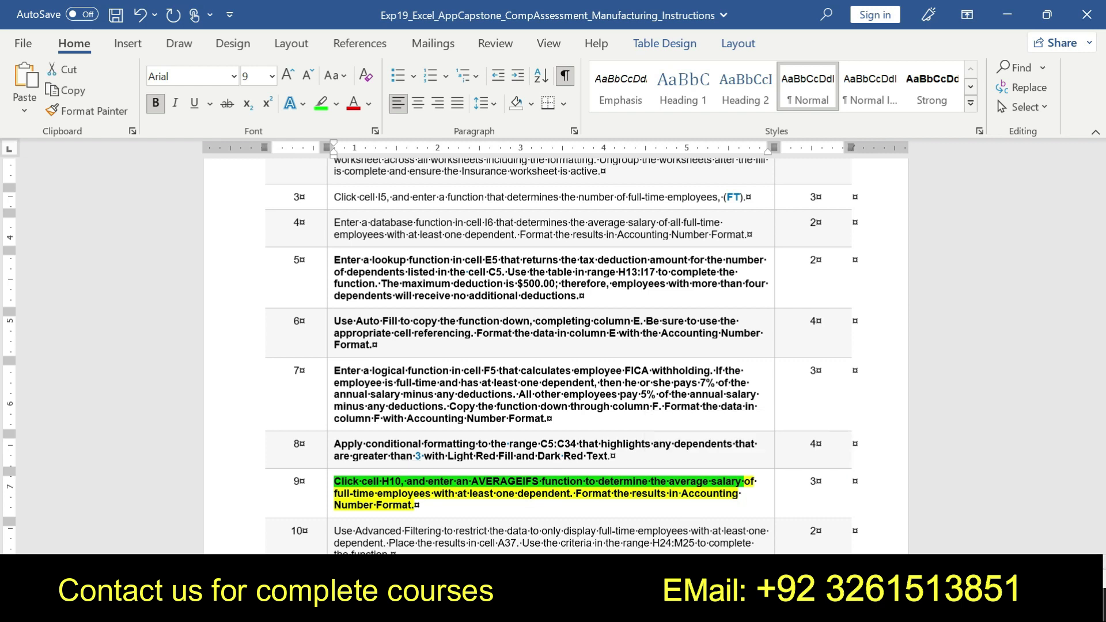
Switch to the Excel workbook and select cell H10 below the Average Salary of FT >=1 Dependent label.
key(alt+Tab)
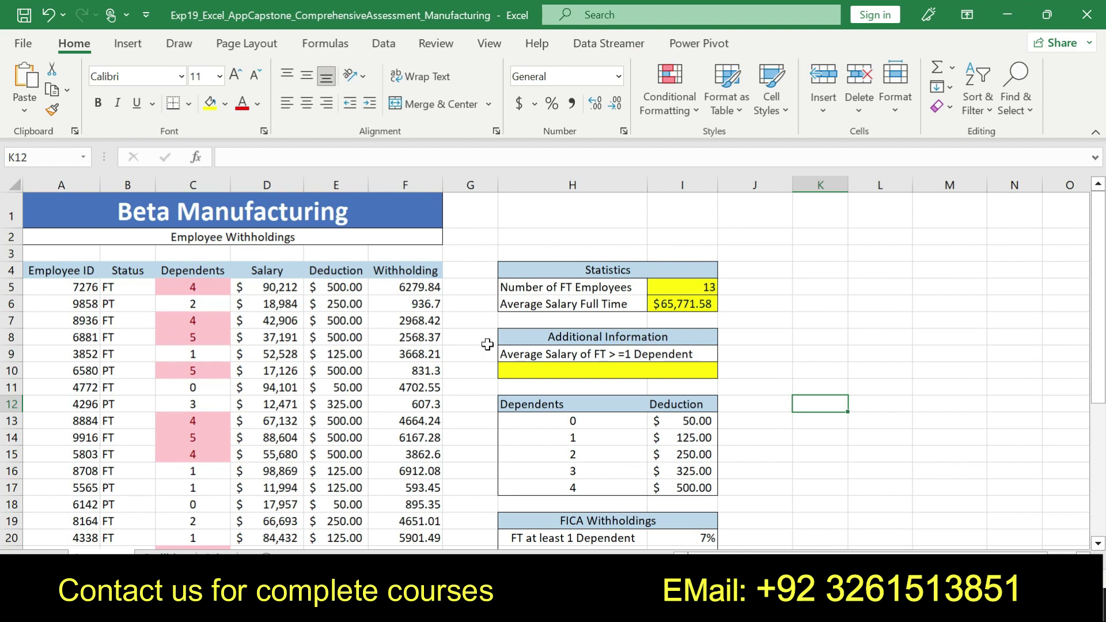
drag(1097, 286, 1097, 362)
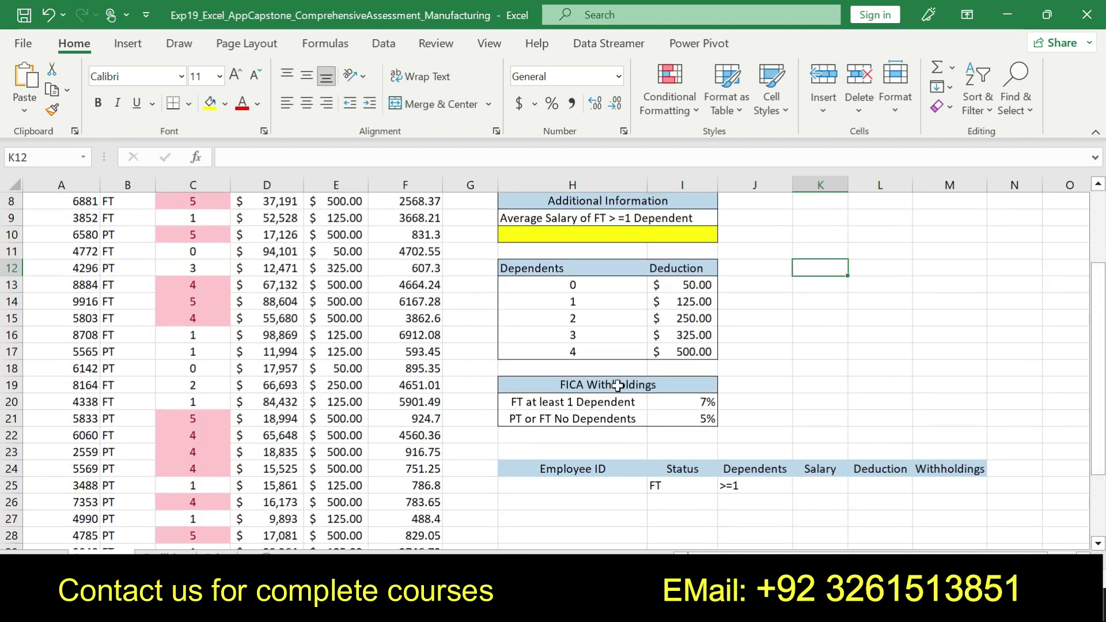
click(551, 248)
click(549, 236)
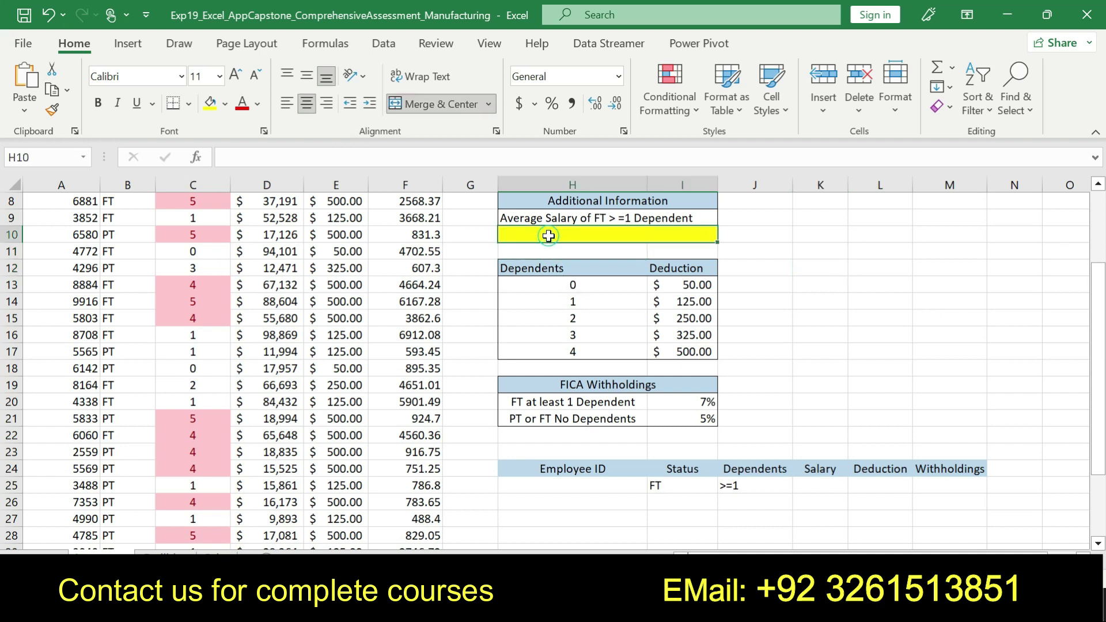
click(46, 157)
click(533, 236)
Check step 9's required function in Word, and start an AVERAGEIFS function in H10 in Excel with its function arguments open.
key(alt+Tab)
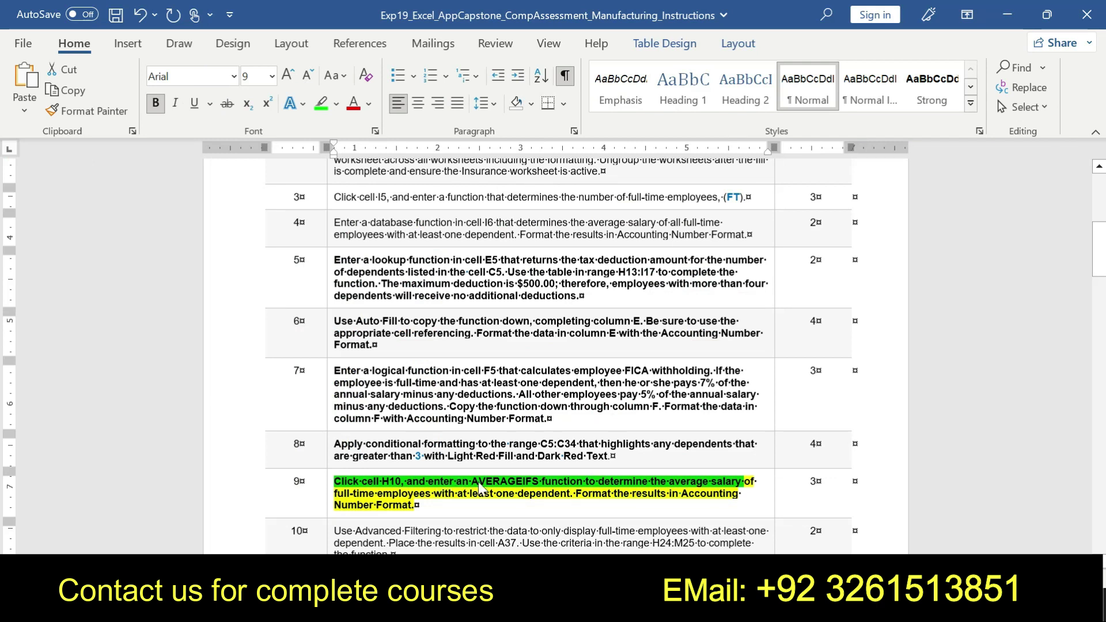
click(707, 486)
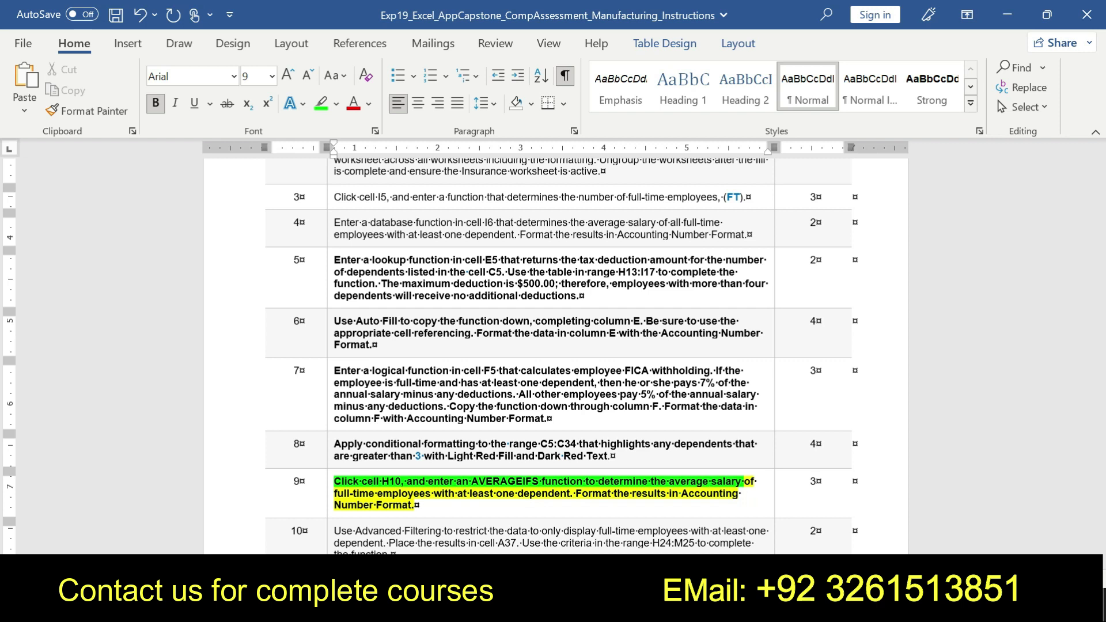
key(alt+Tab)
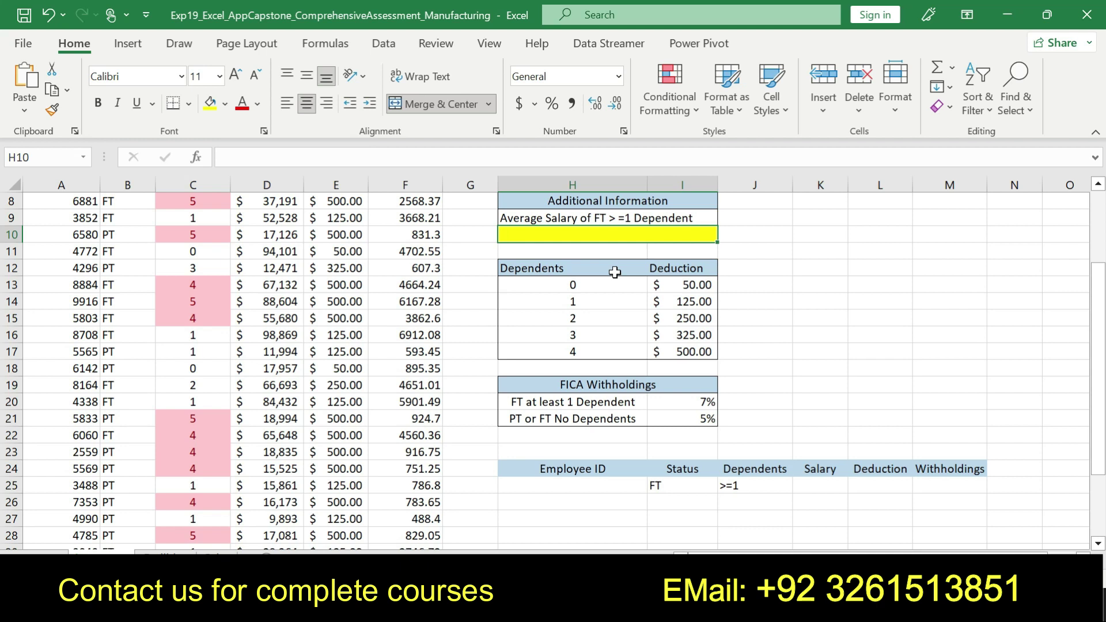
text(=AVE)
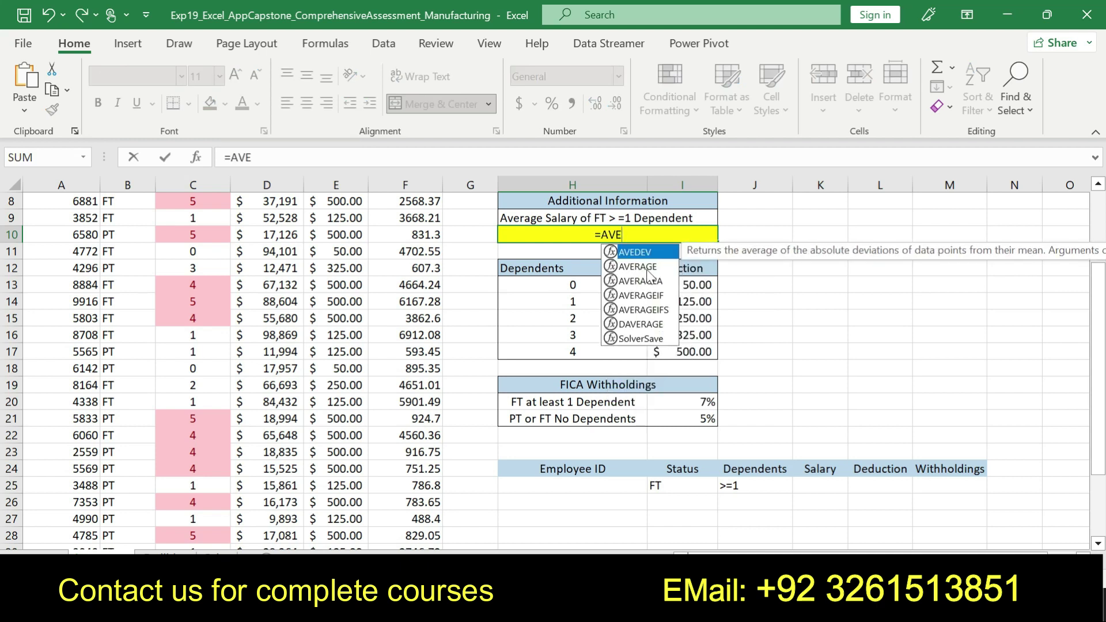
double_click(652, 313)
click(196, 157)
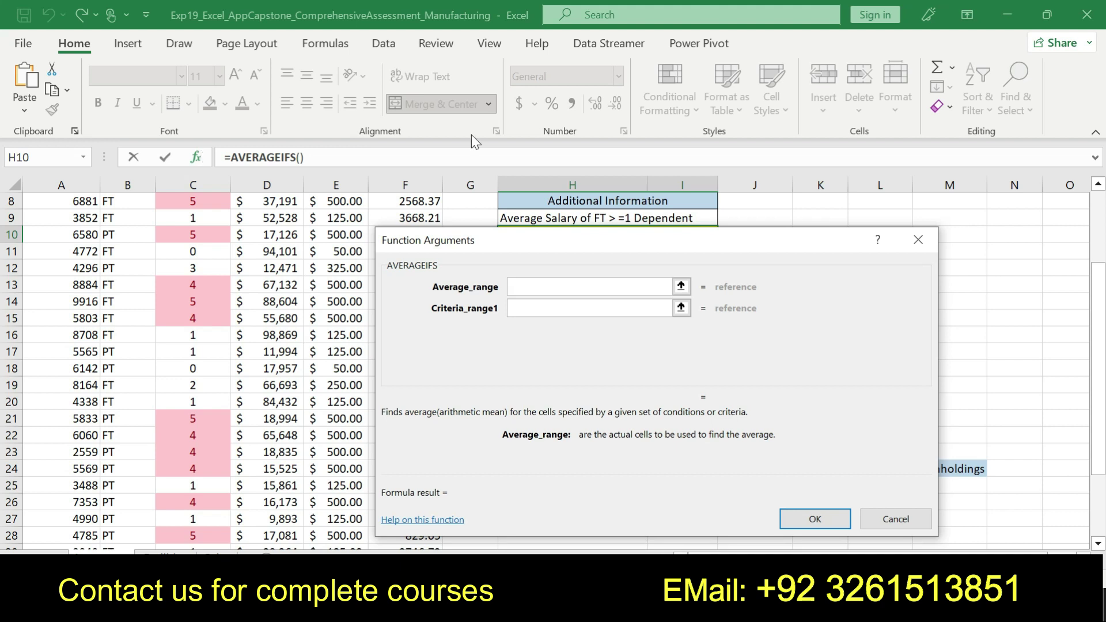
Set the AVERAGEIFS average range to the Salary cells D5:D34.
scroll(588, 329, up, 3)
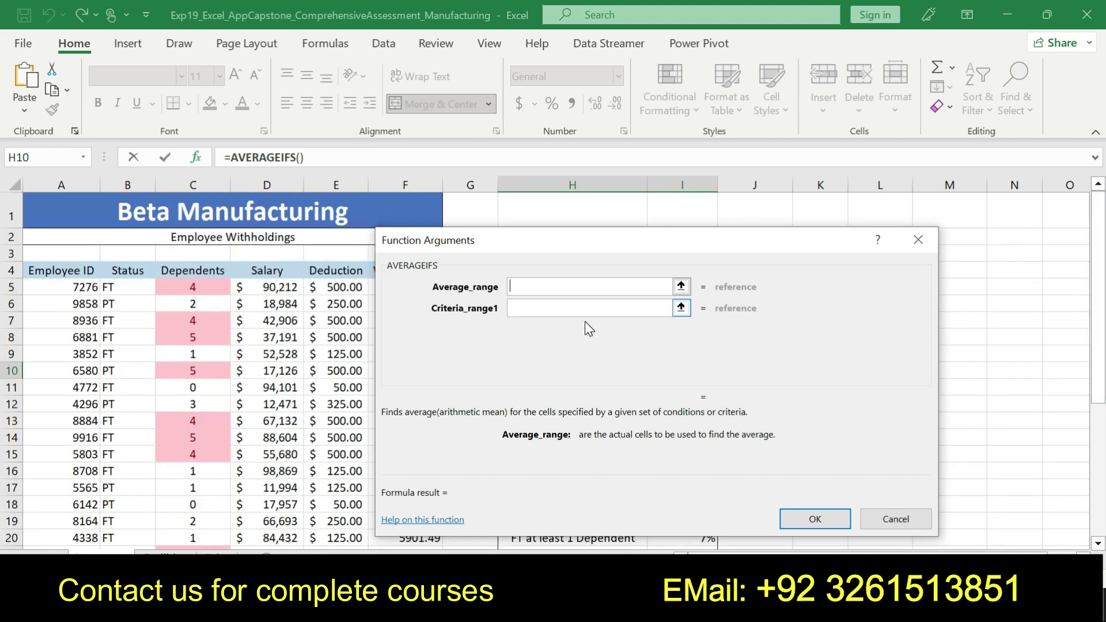
drag(248, 285, 264, 524)
click(517, 307)
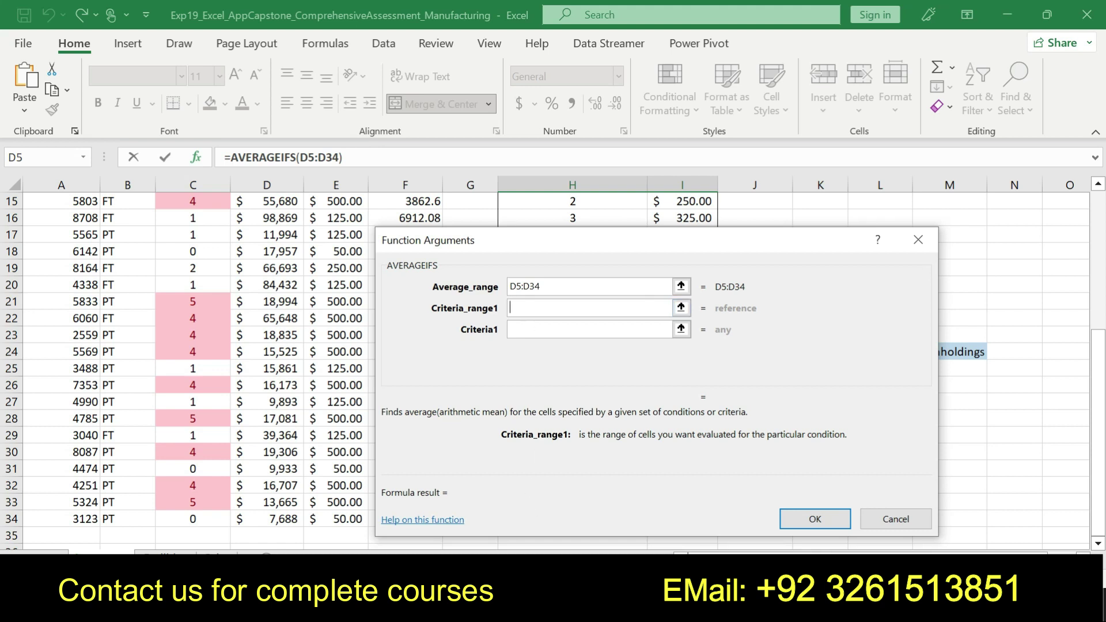
Switch to Word, undo step 9's green highlight, and highlight "full-time employees with at least one dependent" in bright green.
key(alt+Tab)
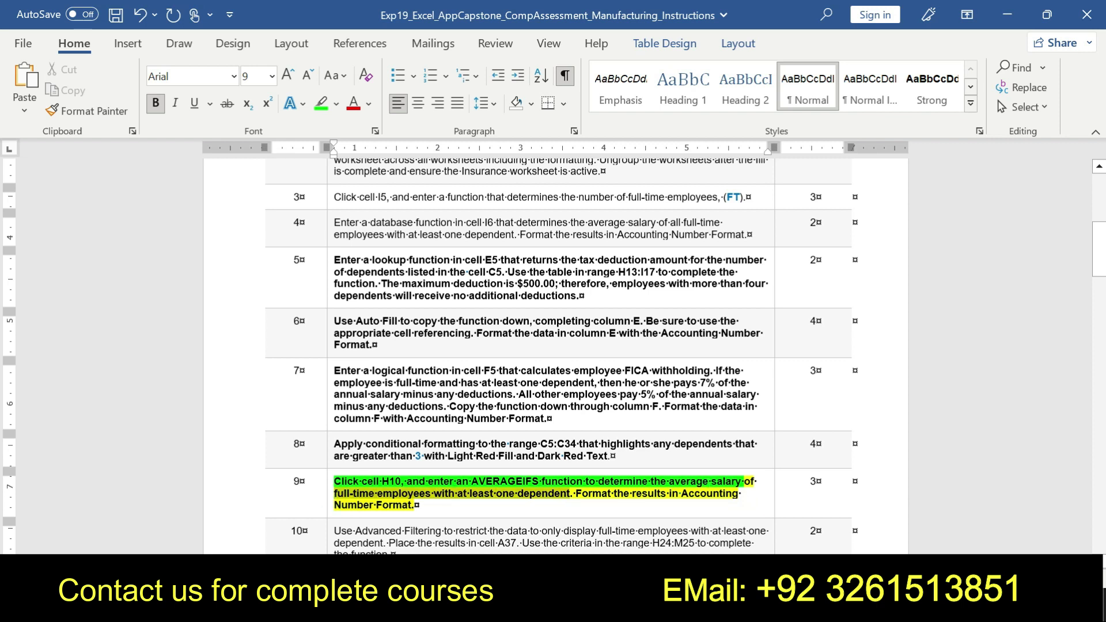
key(ctrl+z)
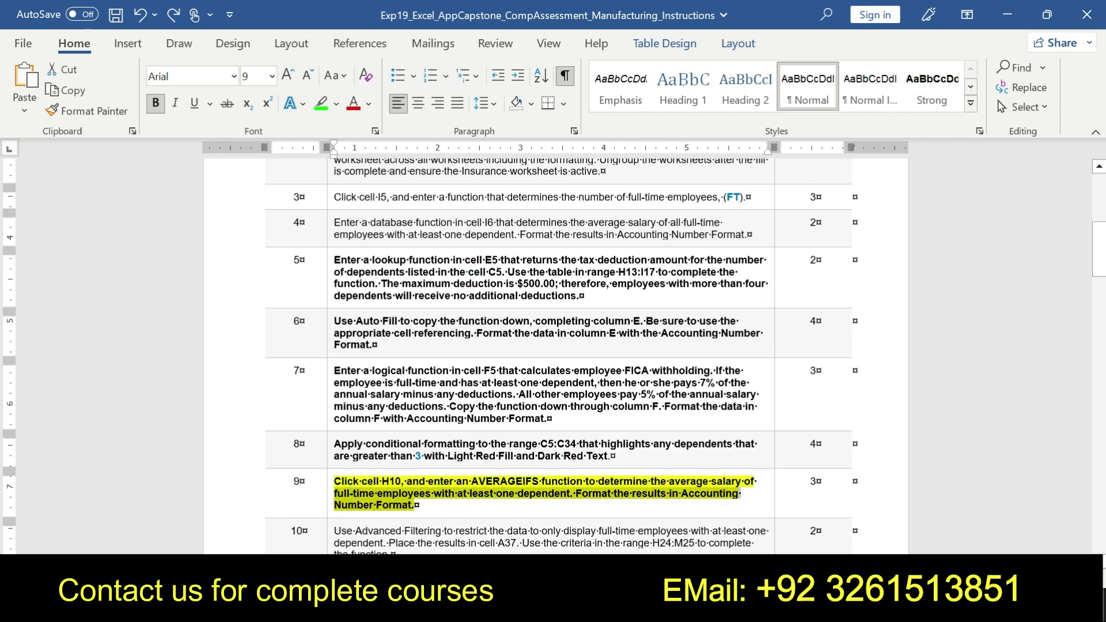
drag(415, 505, 570, 493)
click(593, 475)
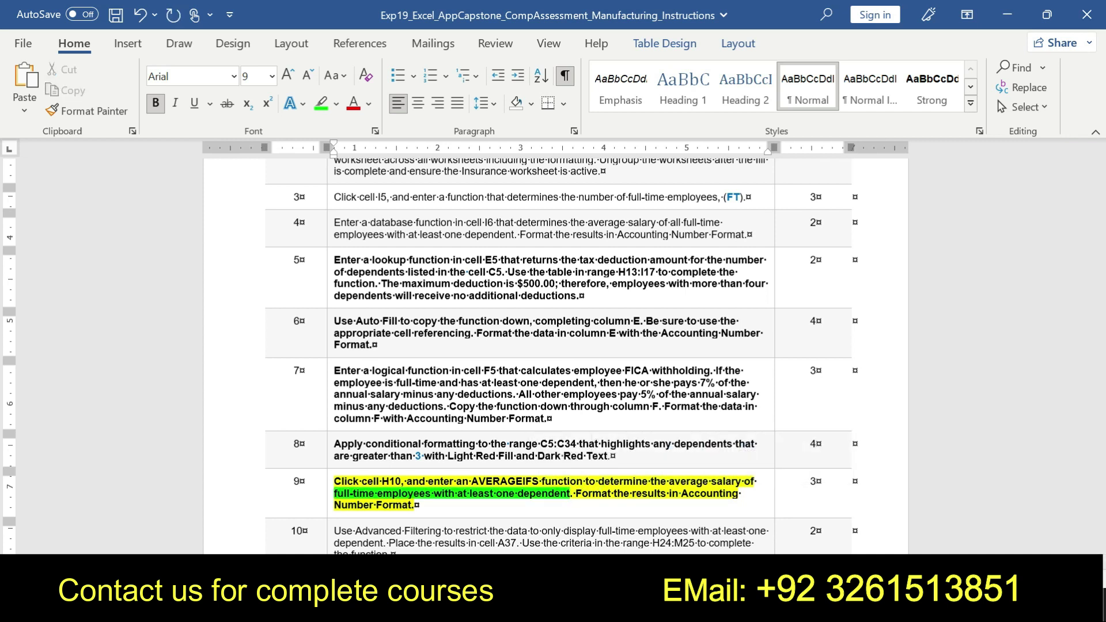
Return to Excel and set the first AVERAGEIFS criteria range to B5:B34 with the criterion "FT".
key(alt+Tab)
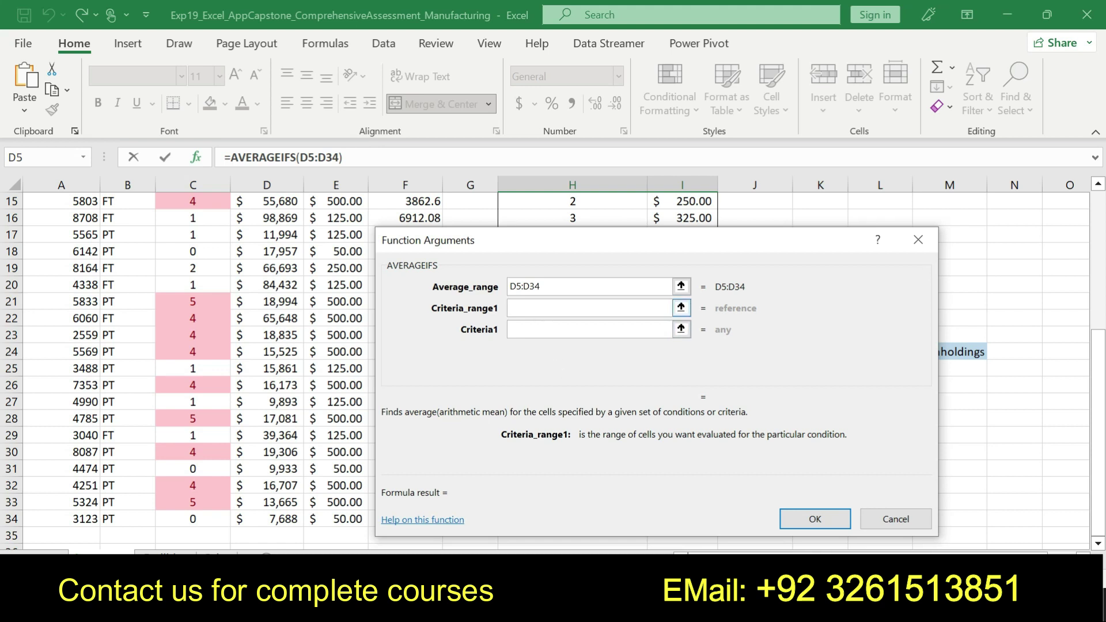
click(1097, 214)
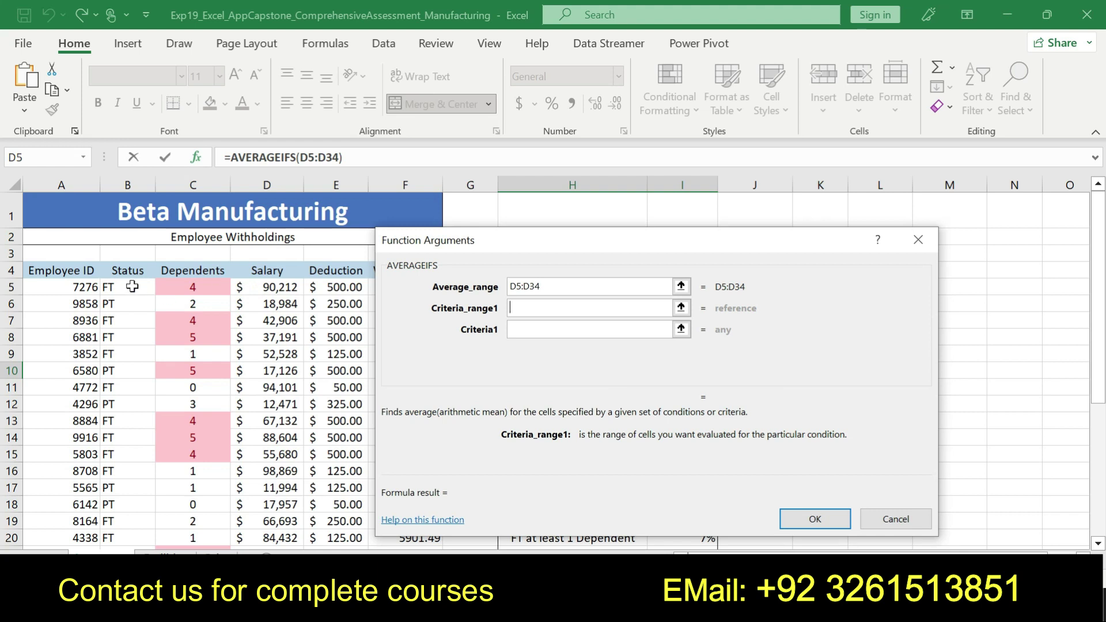
drag(131, 287, 129, 519)
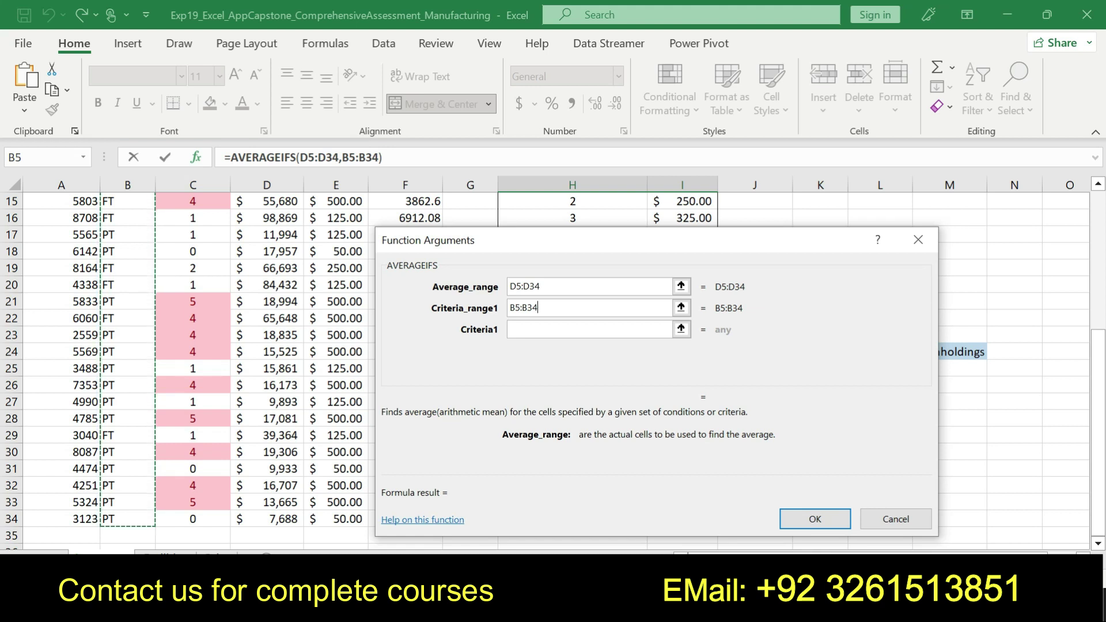
click(539, 329)
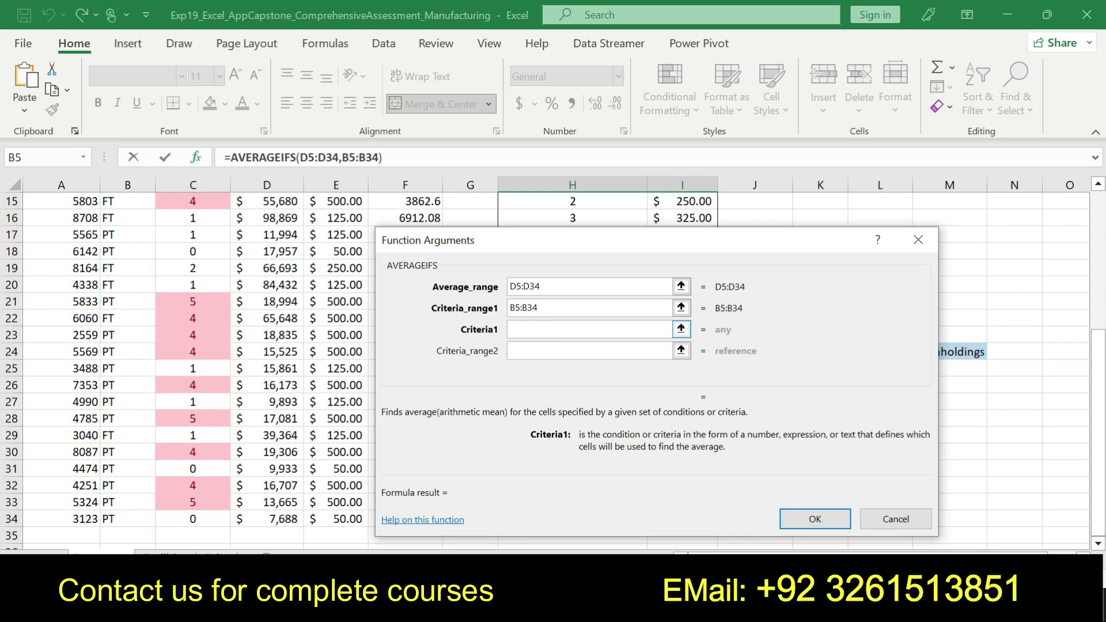
text("FT)
text(:)
text(")
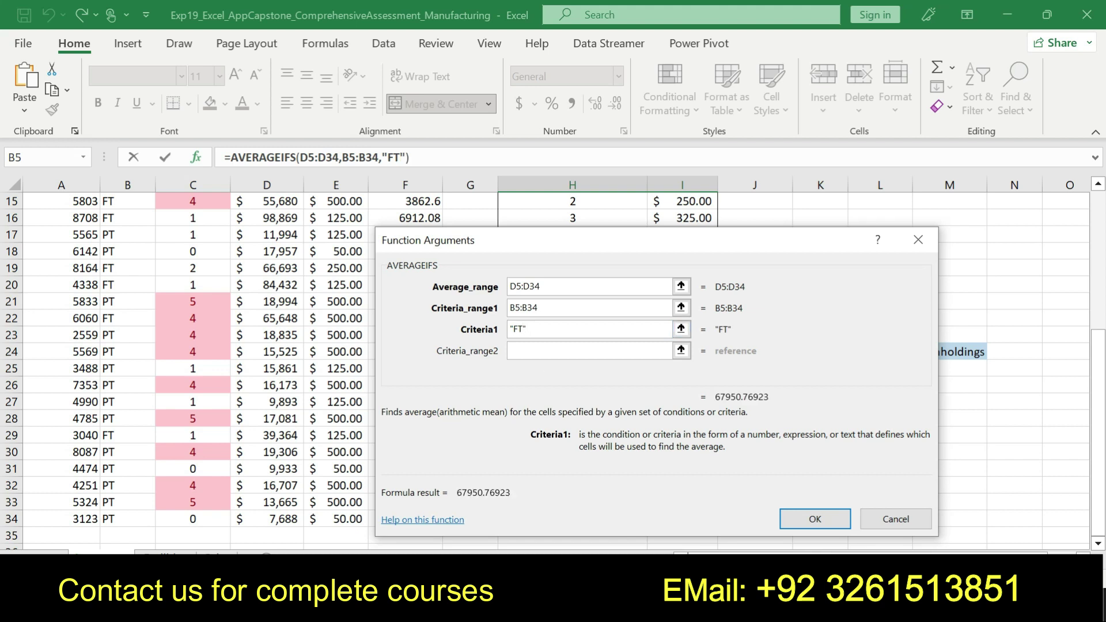
Set the second criteria range to C5:C34 with the criterion >=1 and complete the AVERAGEIFS function in H10.
click(531, 350)
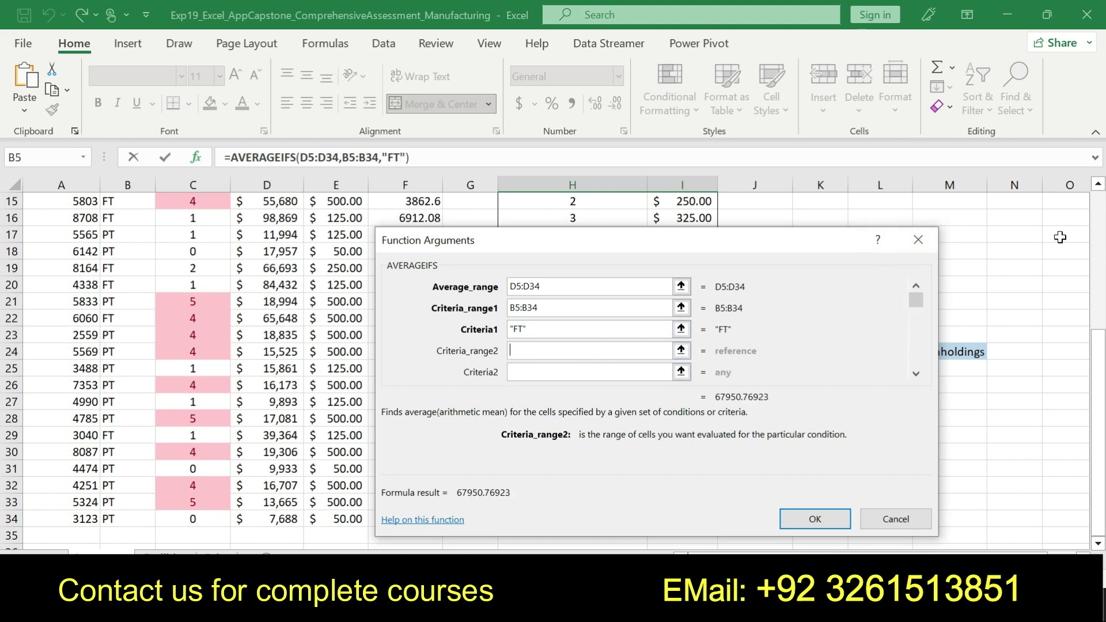
scroll(486, 304, up, 5)
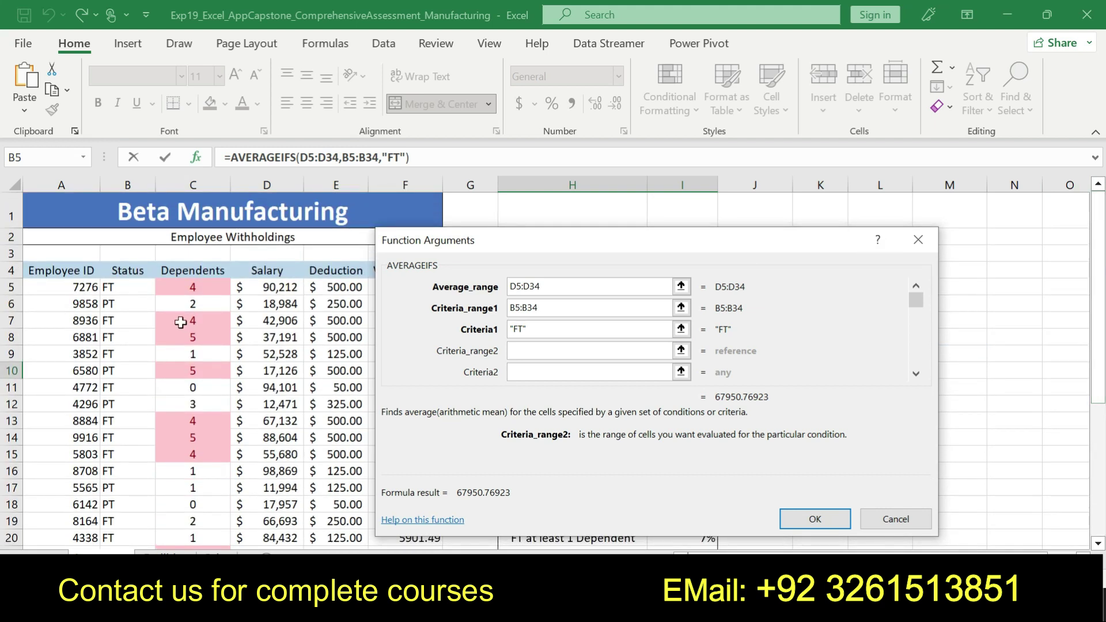
drag(201, 286, 206, 531)
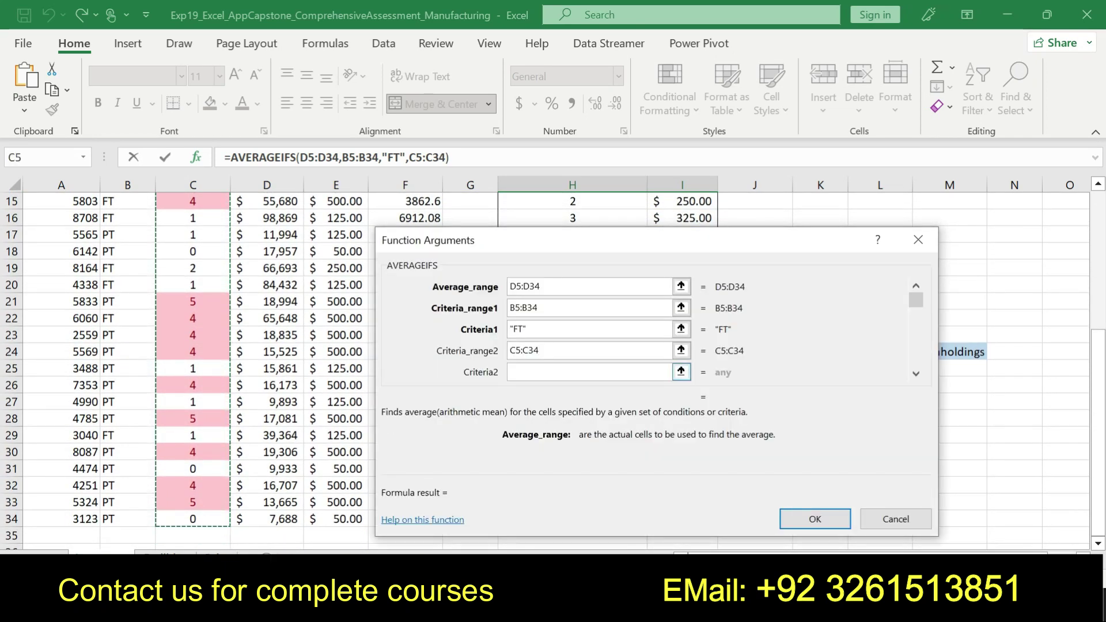
click(563, 371)
text(>=)
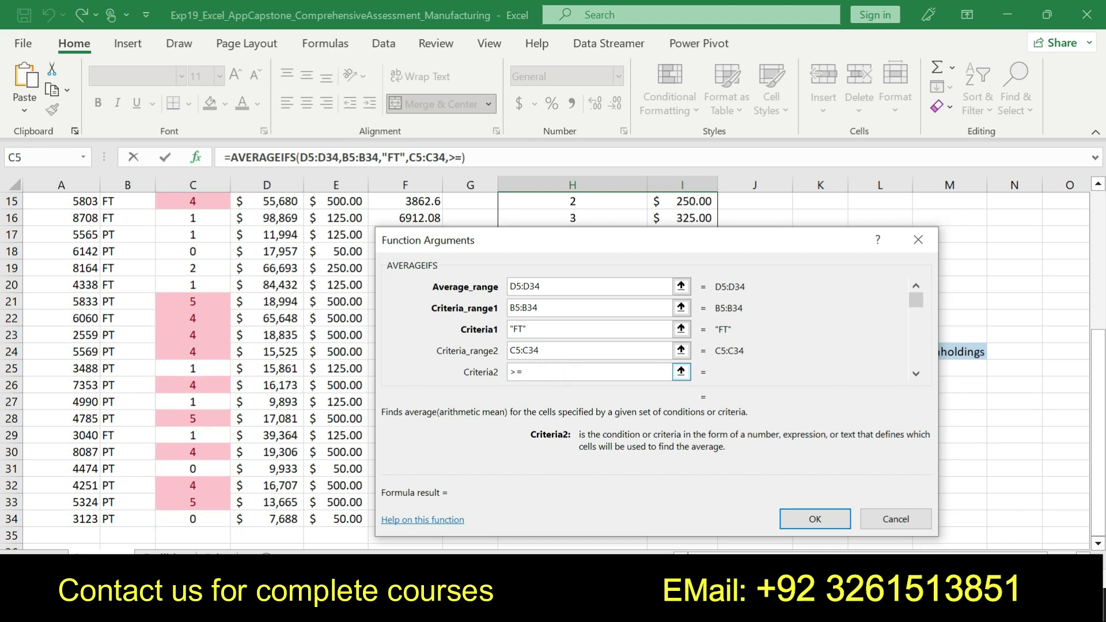
text(1)
click(811, 520)
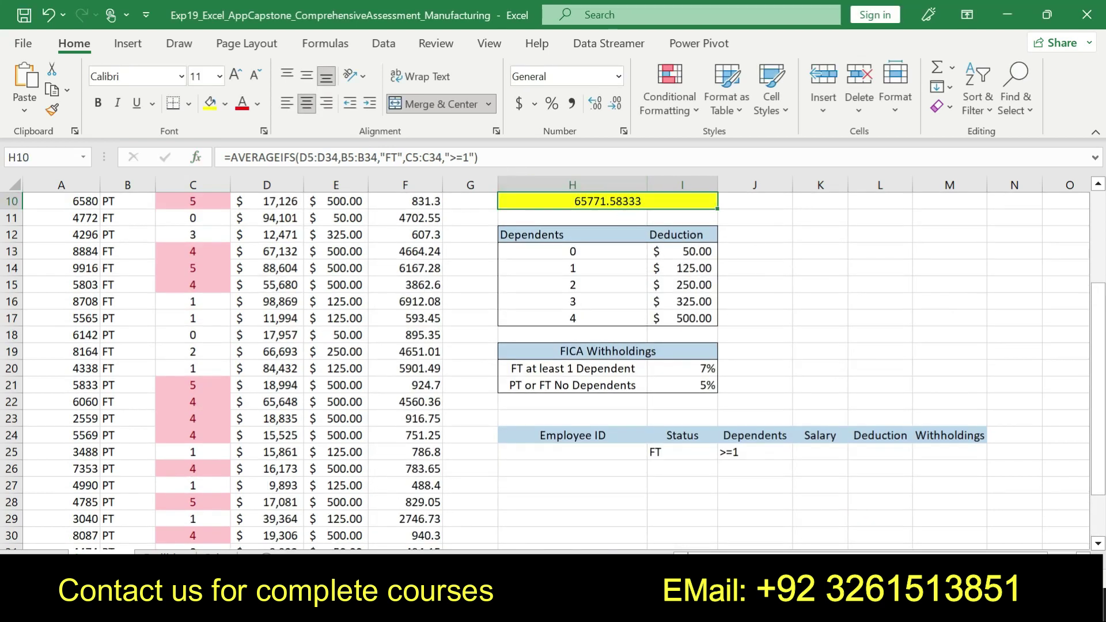
Review the completed AVERAGEIFS formula in H10 and leave it as entered.
drag(479, 157, 224, 157)
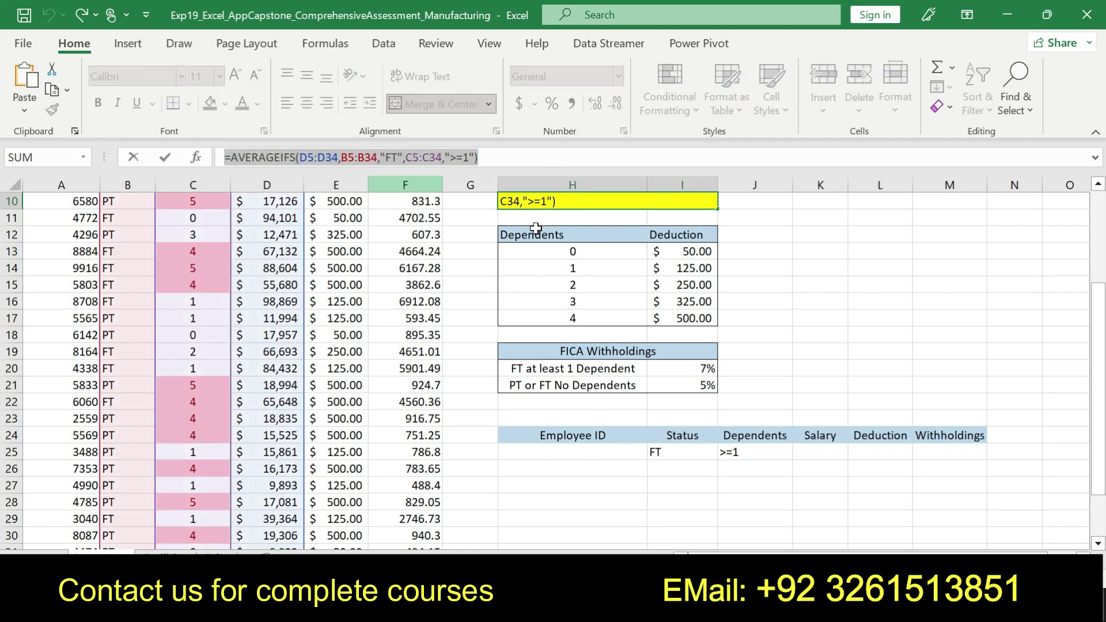
click(506, 156)
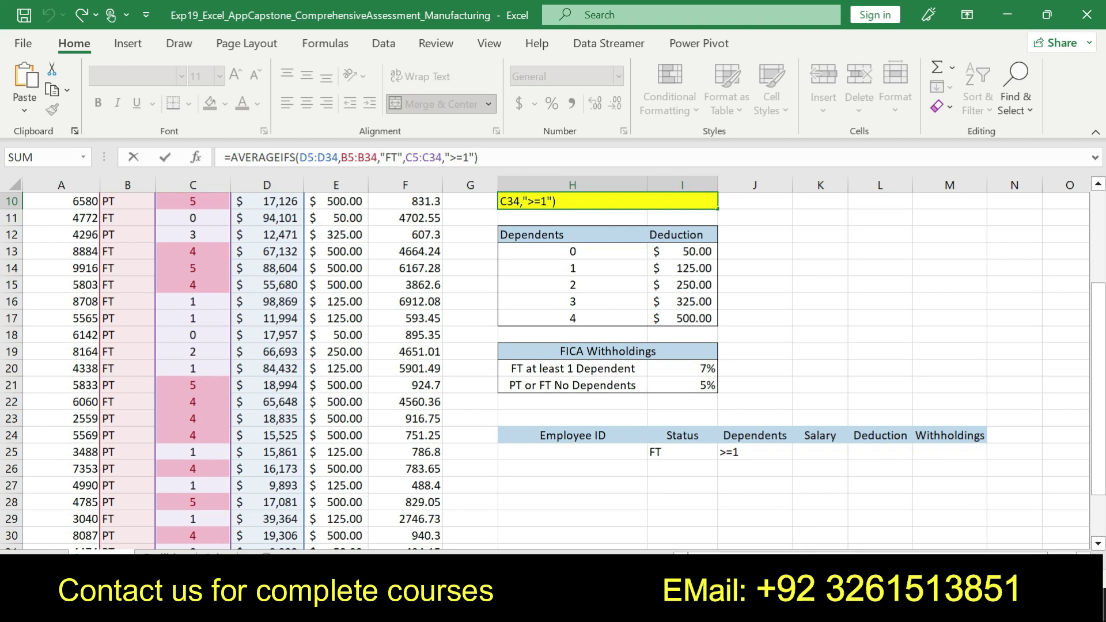
key(Return)
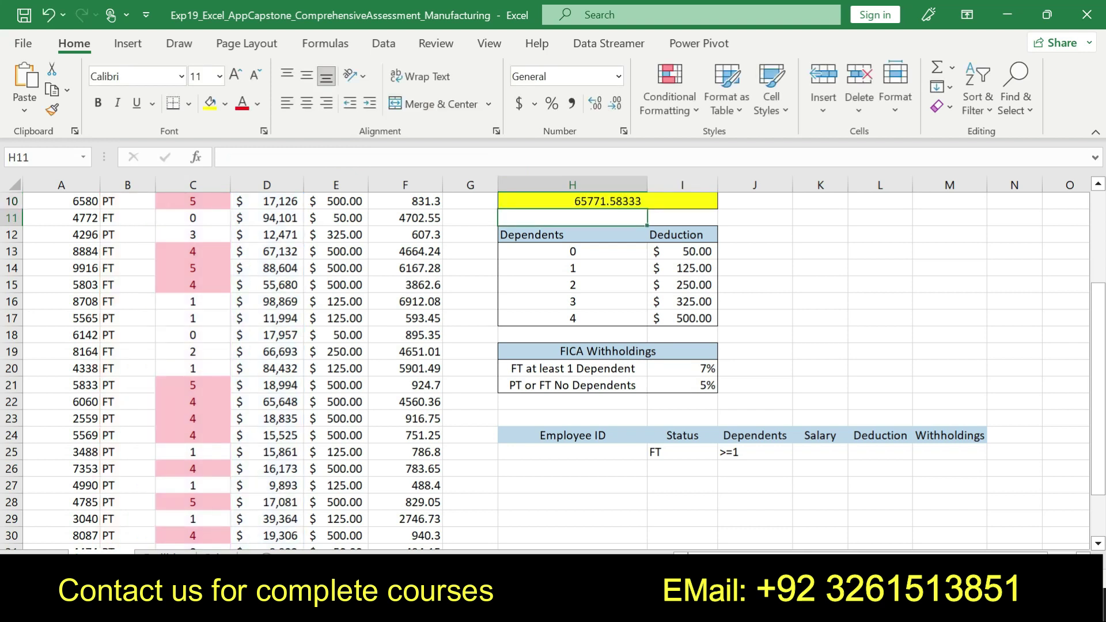
Check step 9's number format requirement in Word and apply the Accounting format to cell H10 in Excel.
key(alt+Tab)
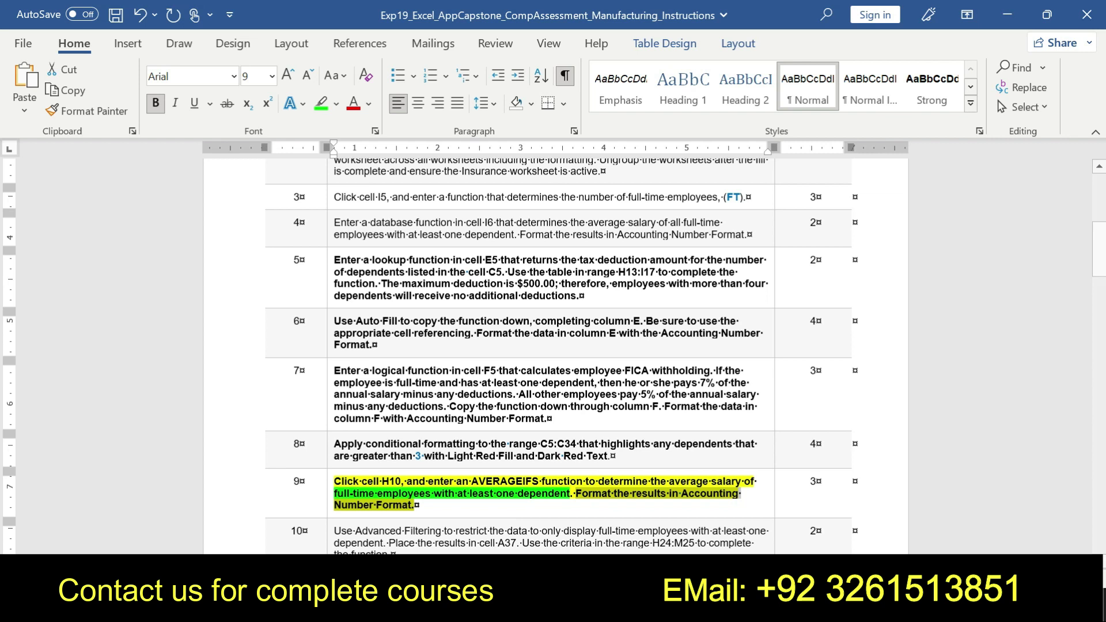
key(alt+Tab)
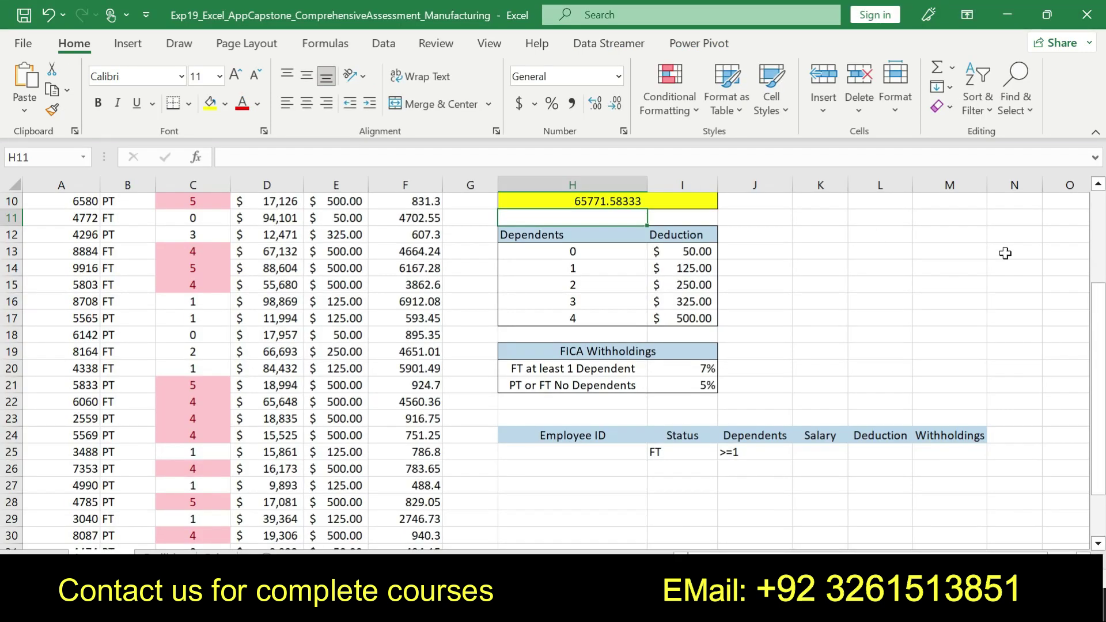
scroll(1100, 230, up, 3)
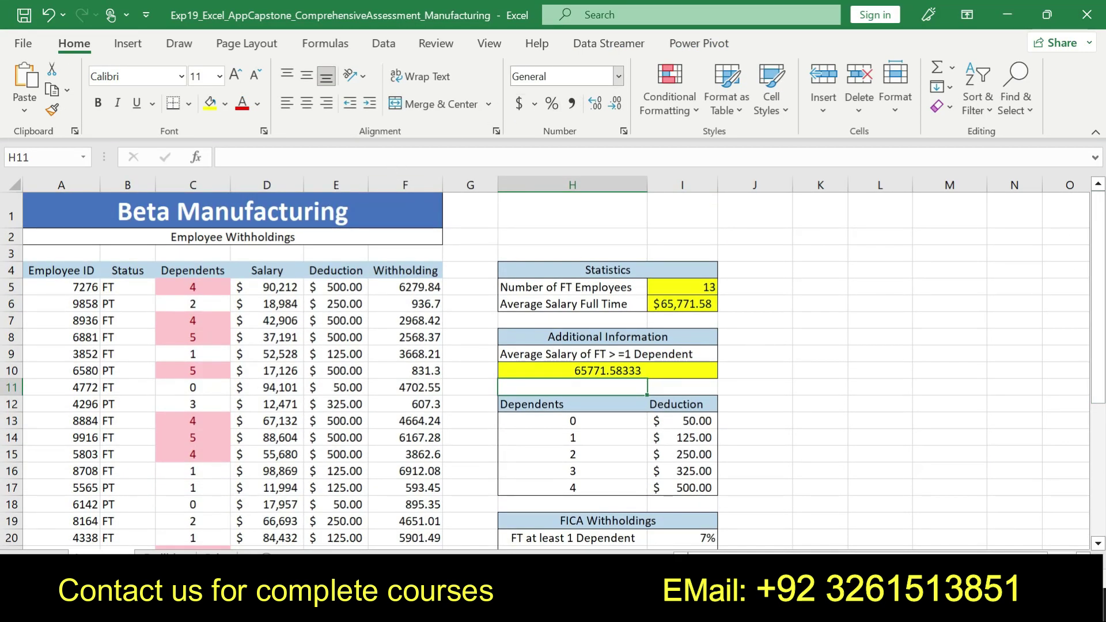
click(619, 77)
click(587, 225)
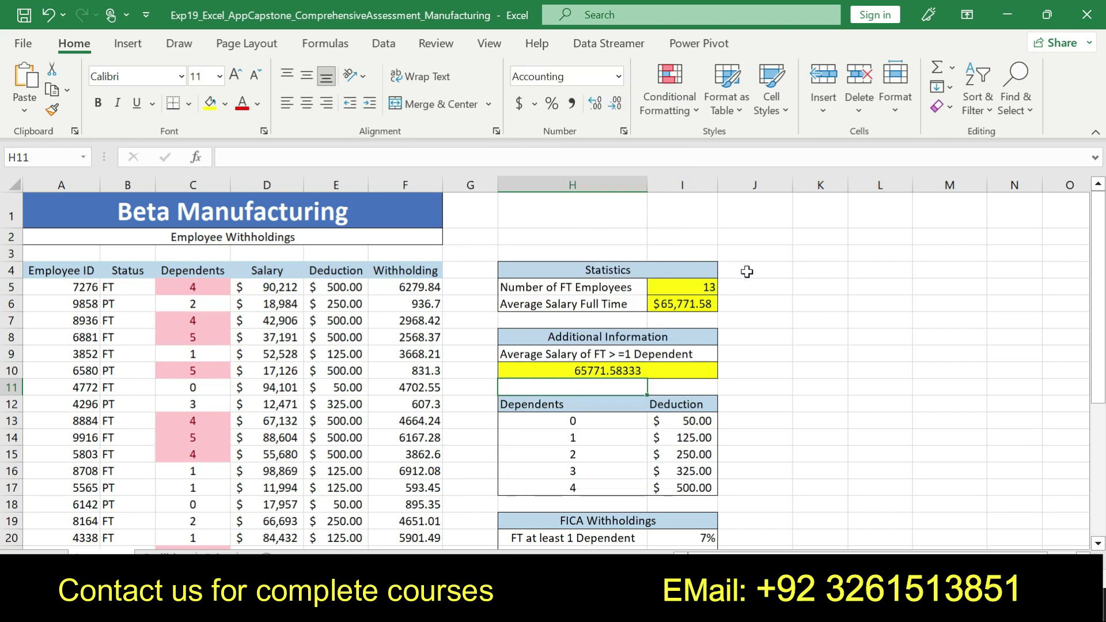
click(595, 370)
click(618, 76)
click(587, 225)
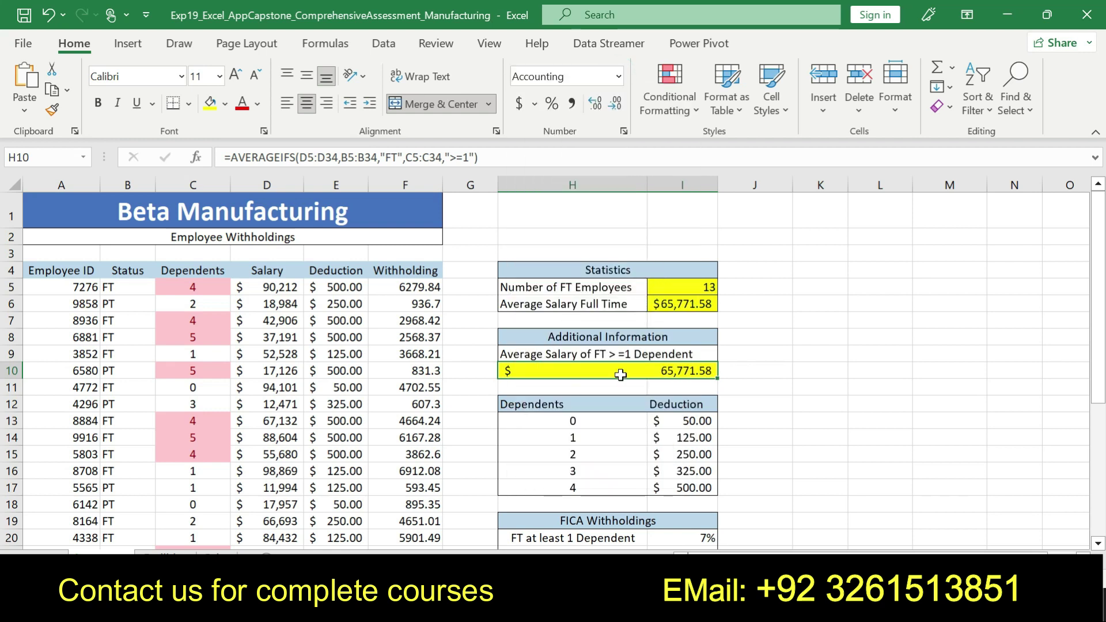
Switch to the instructions in Word and undo the last two changes to step 9's text.
key(alt+Tab)
key(ctrl+z)
key(ctrl+z)
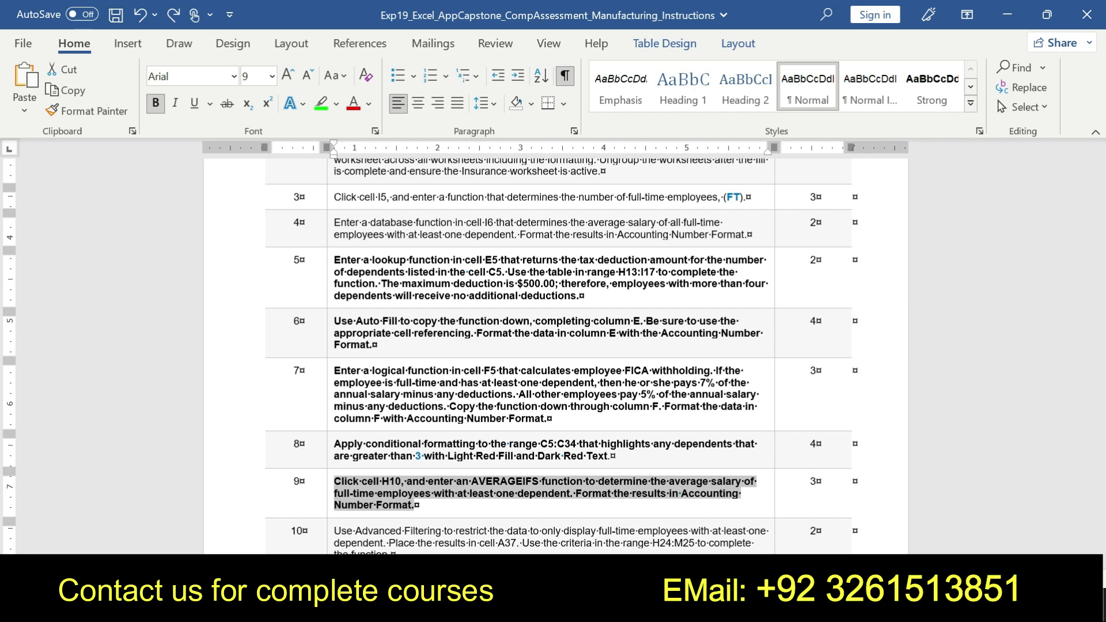
Make step 10's Advanced Filtering instruction bold and highlight it in yellow.
drag(1100, 236, 1100, 258)
drag(334, 353, 449, 384)
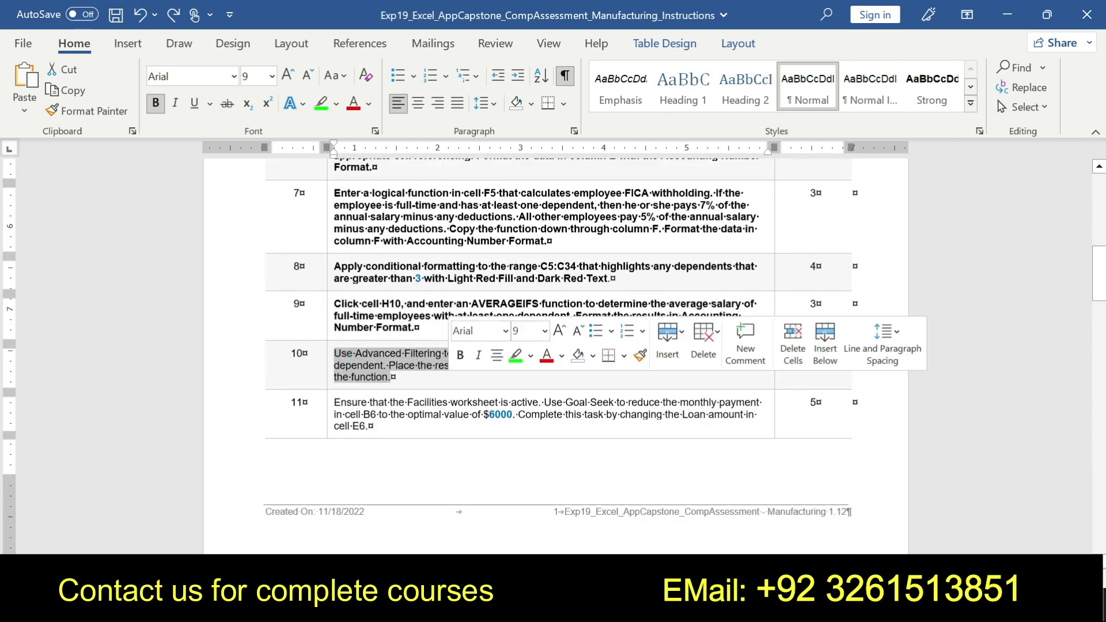
click(459, 354)
click(530, 356)
click(520, 380)
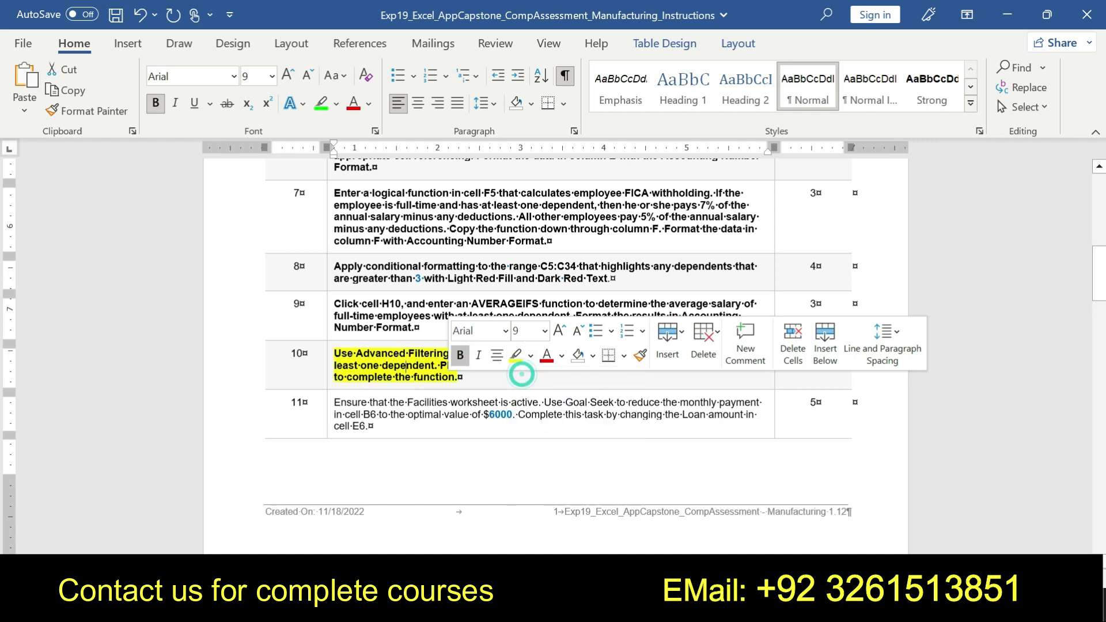
Read step 10's filter condition, output cell and criteria range in Word, and compare them with the Excel worksheet.
drag(334, 354, 769, 378)
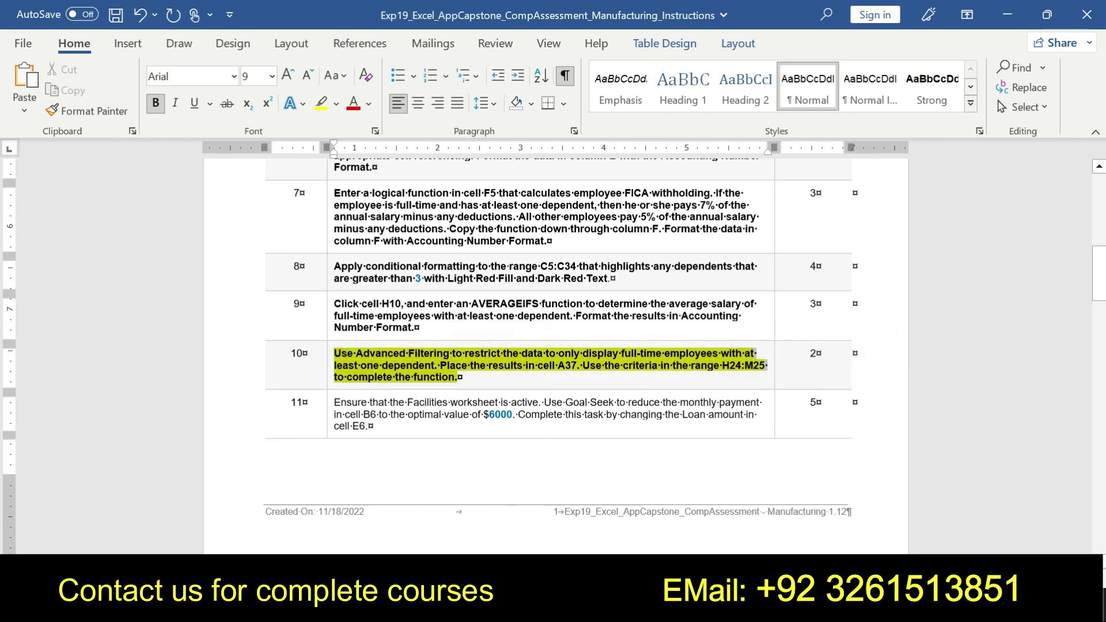
click(343, 365)
drag(334, 354, 459, 378)
click(614, 605)
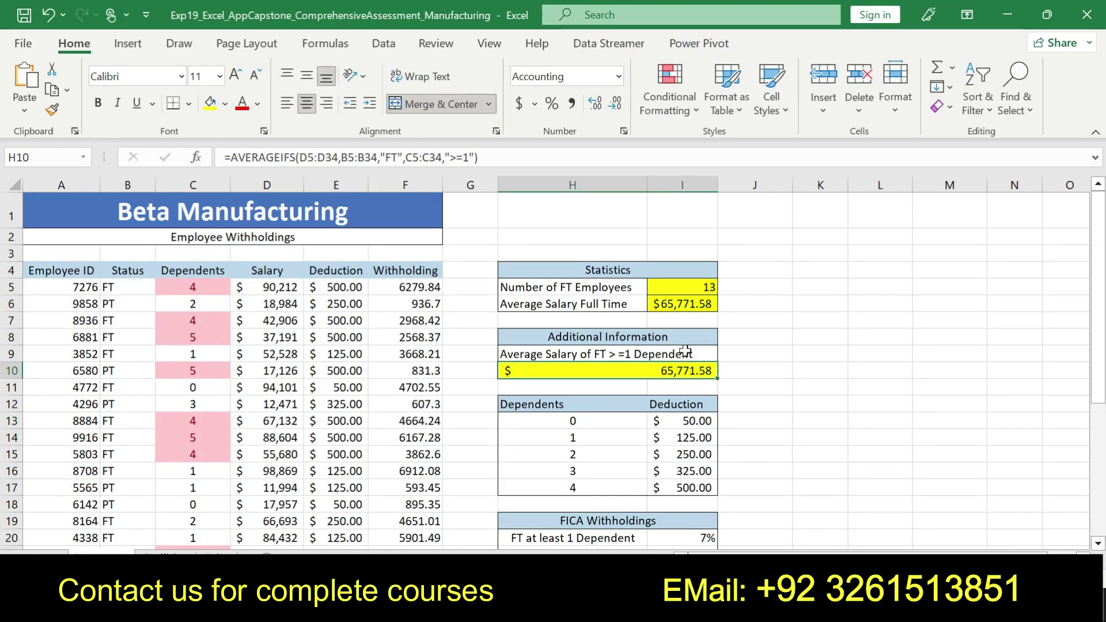
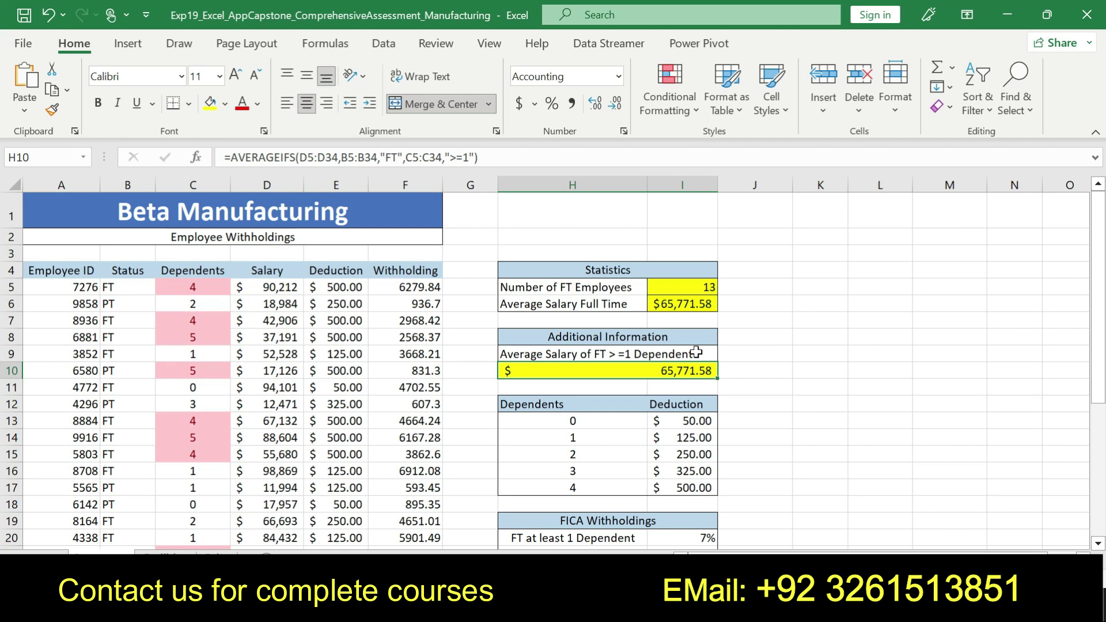
key(alt+Tab)
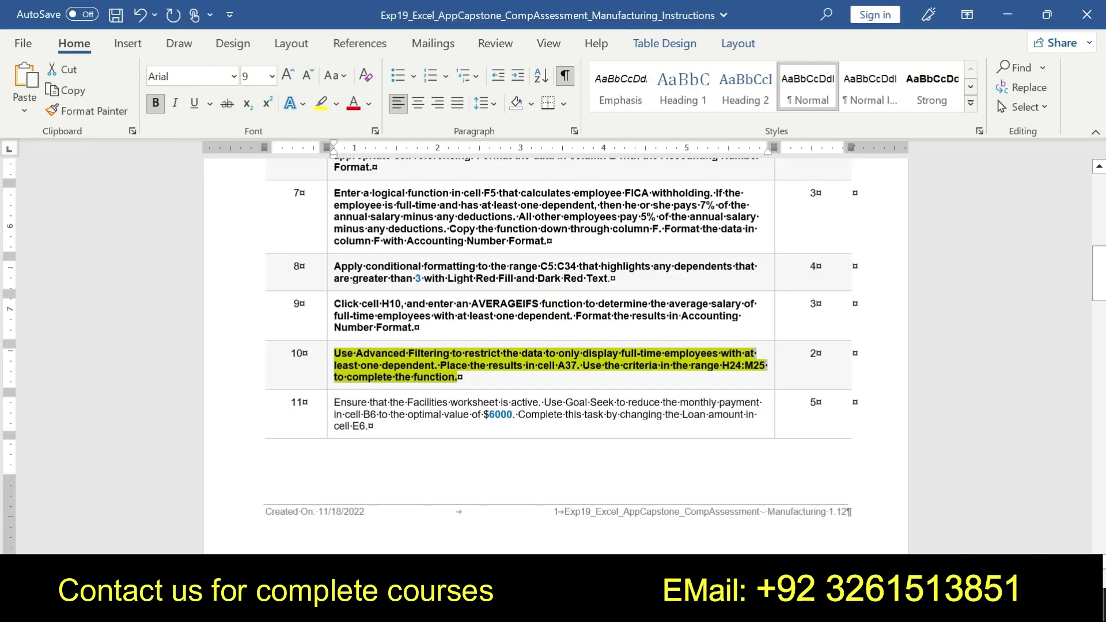
click(401, 355)
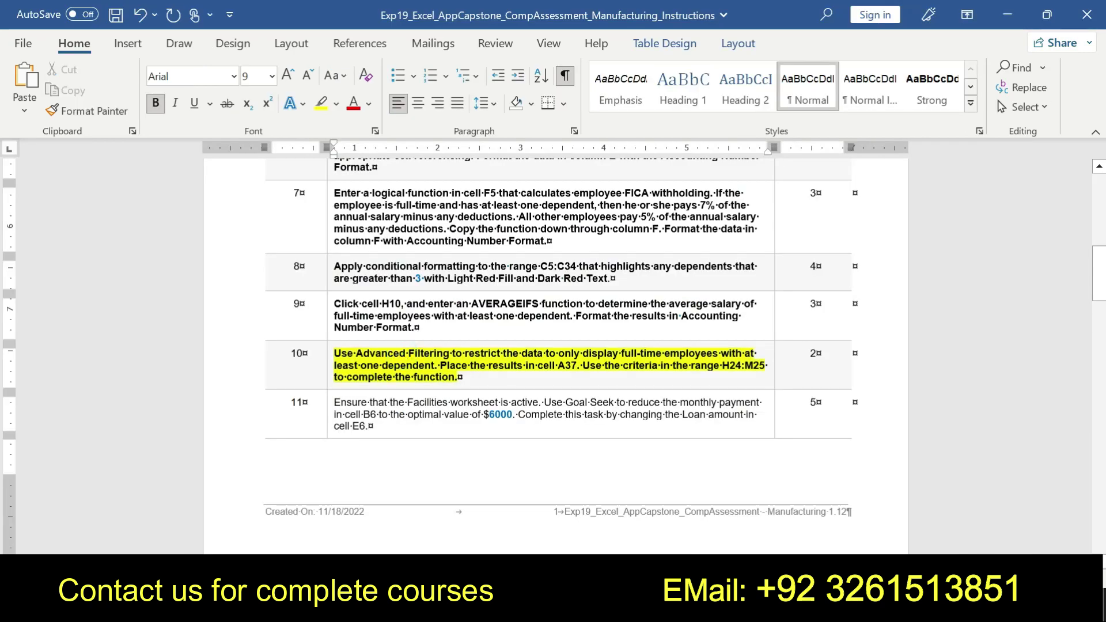
mouse_move(333, 353)
mouse_down()
mouse_move(557, 365)
mouse_move(459, 377)
mouse_move(630, 377)
mouse_up()
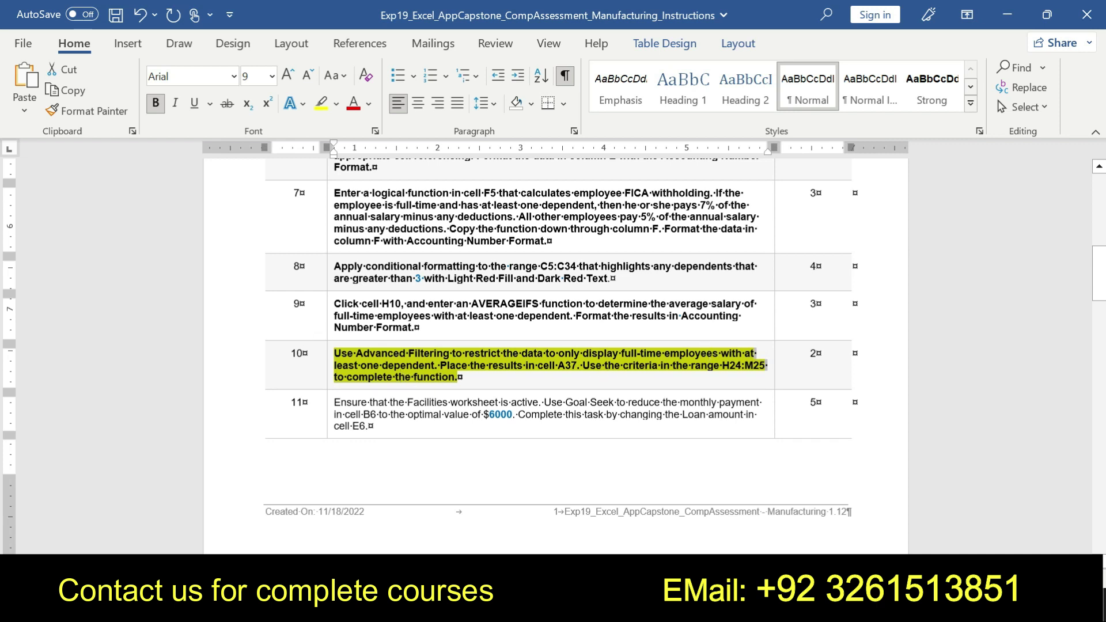
key(alt+Tab)
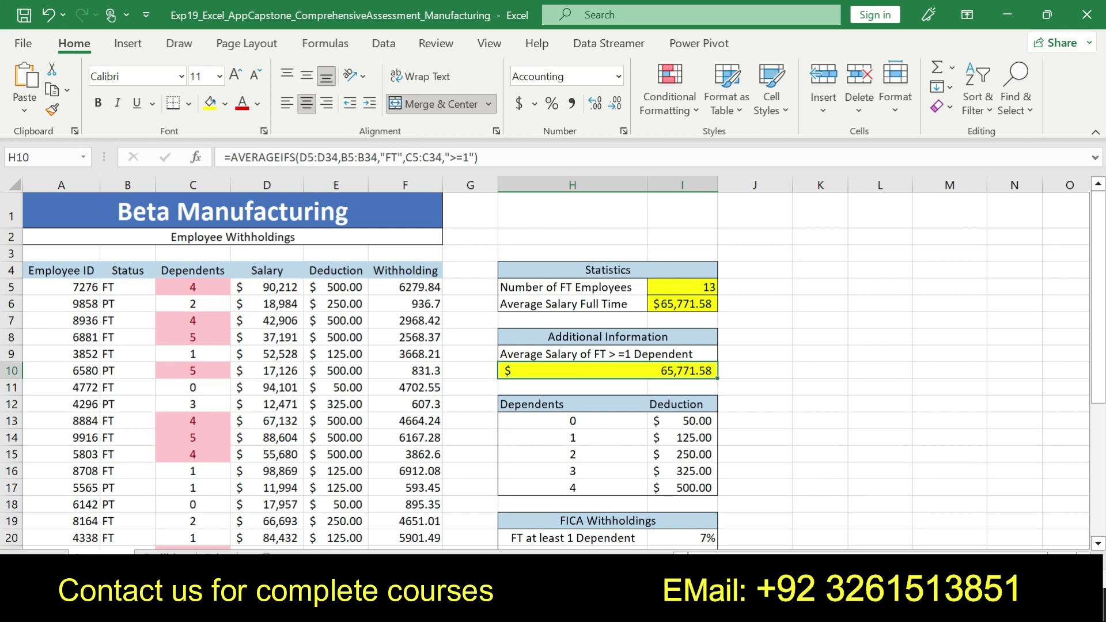
key(alt+Tab)
click(565, 370)
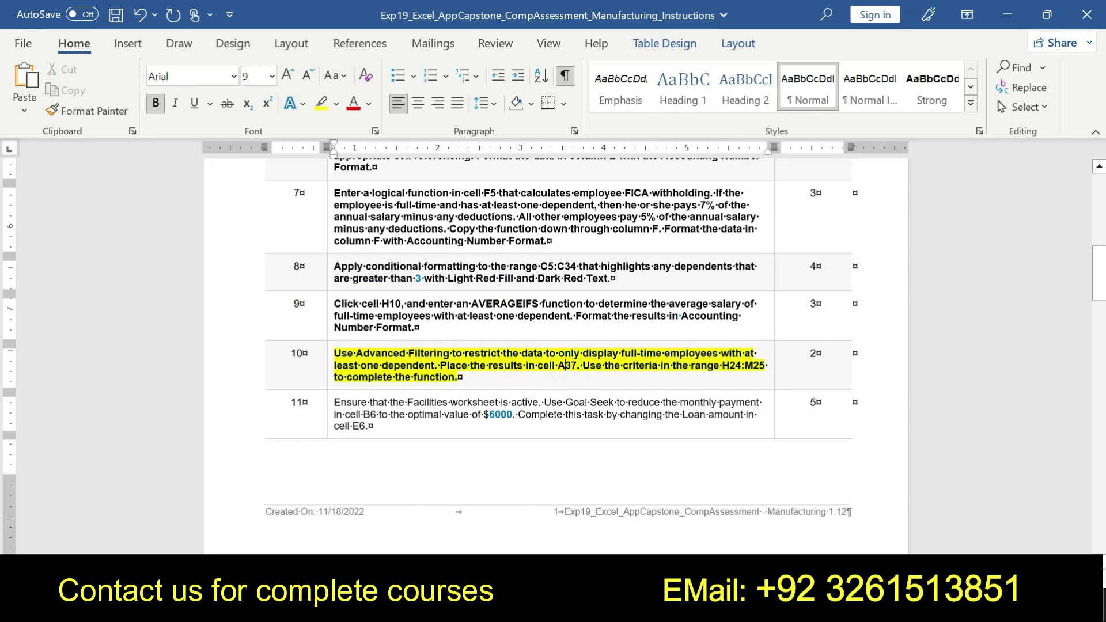
drag(334, 353, 459, 377)
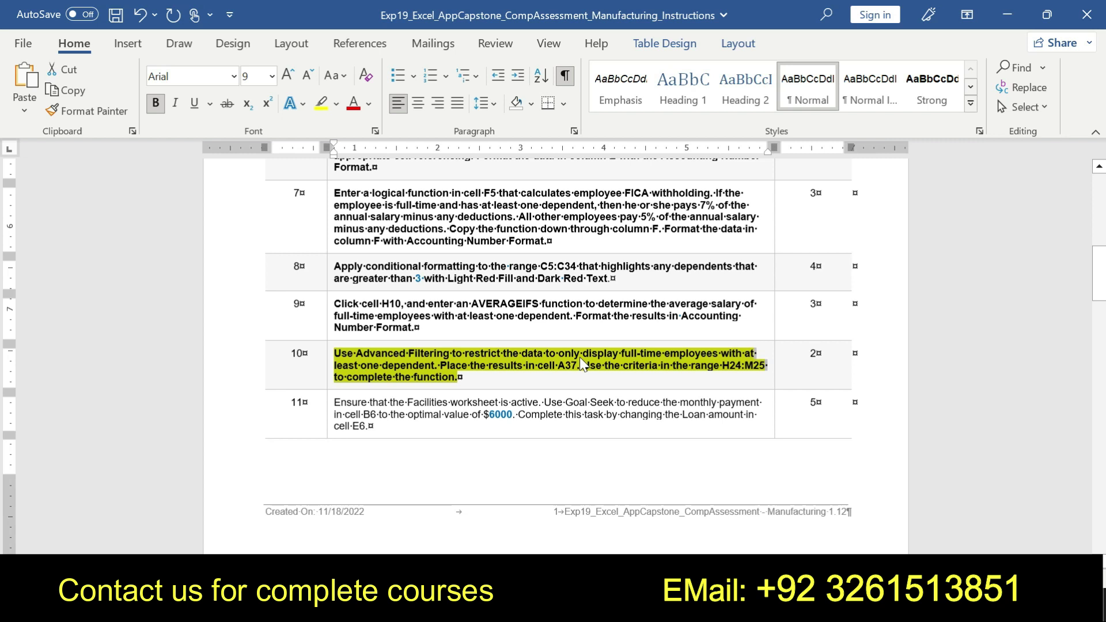
Return to Excel and start an Advanced Filter on the employee list A4:F34, ready for its criteria range.
key(alt+Tab)
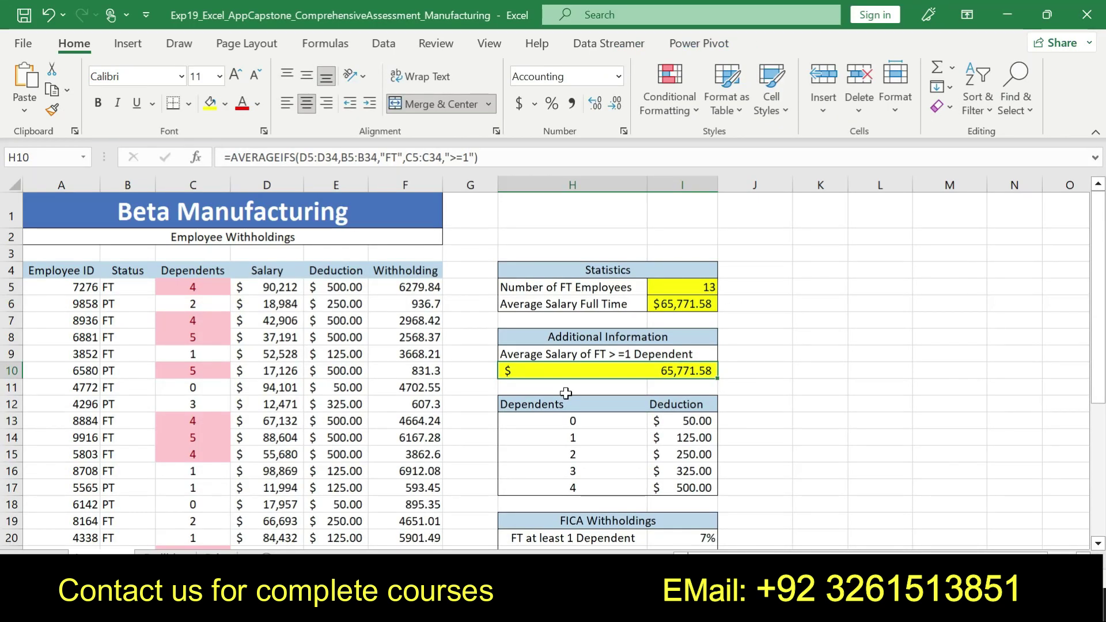
click(119, 353)
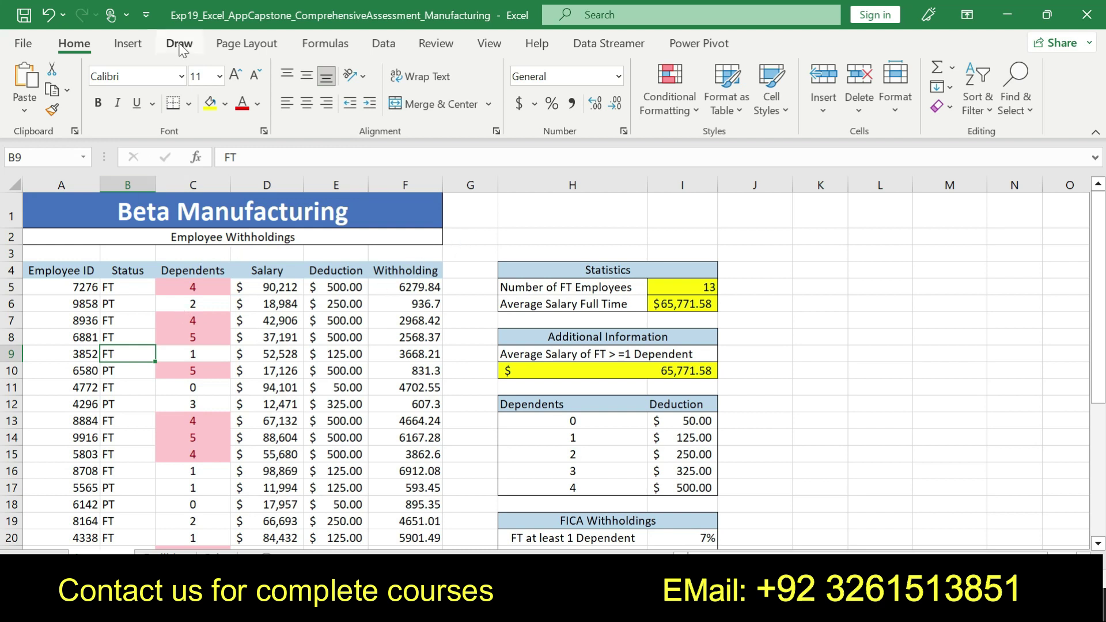
click(381, 44)
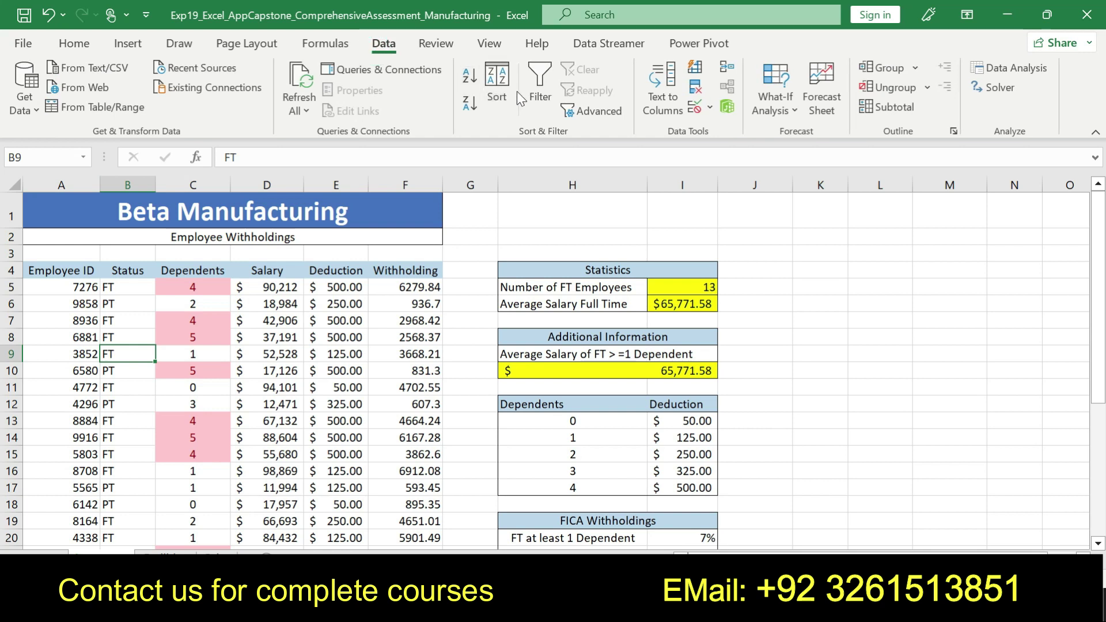
click(594, 115)
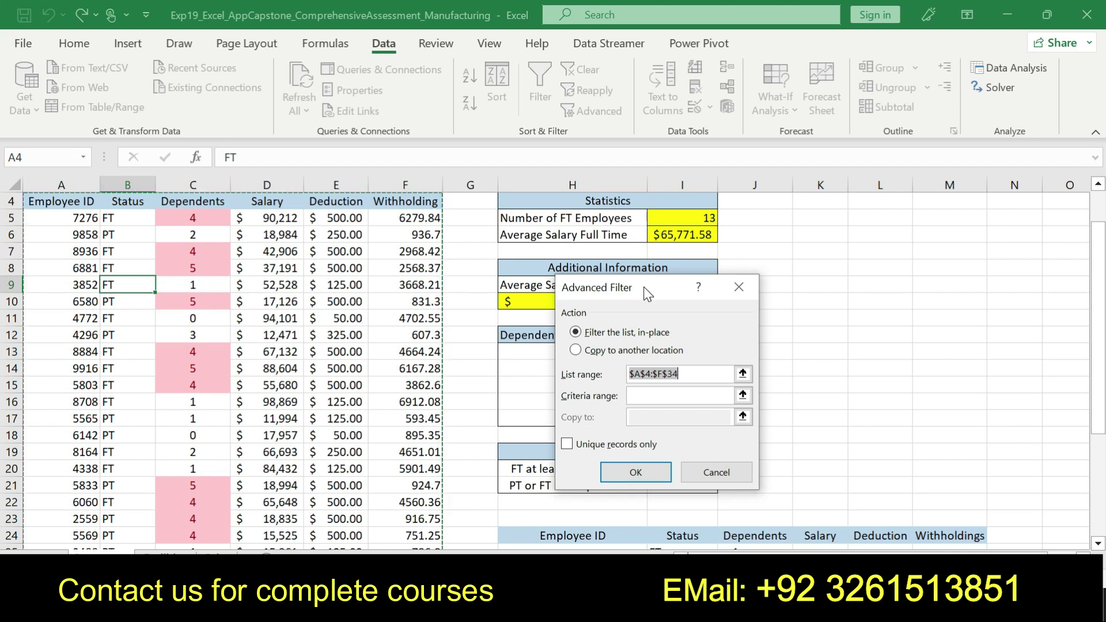
click(643, 395)
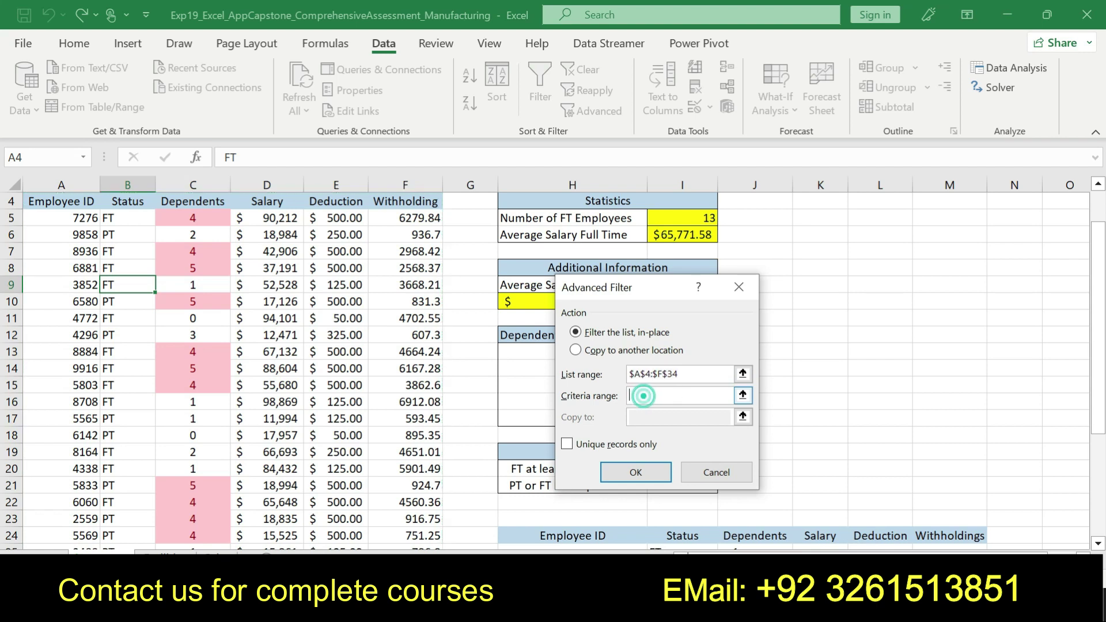
Switch to Word and highlight step 10's sentence about the criteria range H24:M25 in green.
key(alt+Tab)
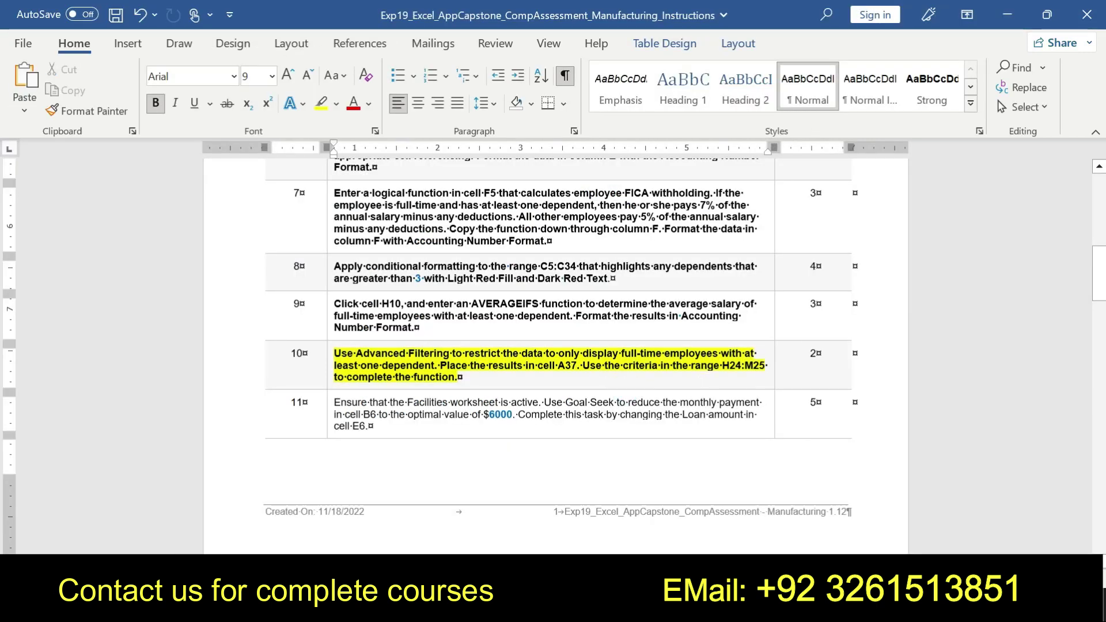
drag(583, 365, 459, 377)
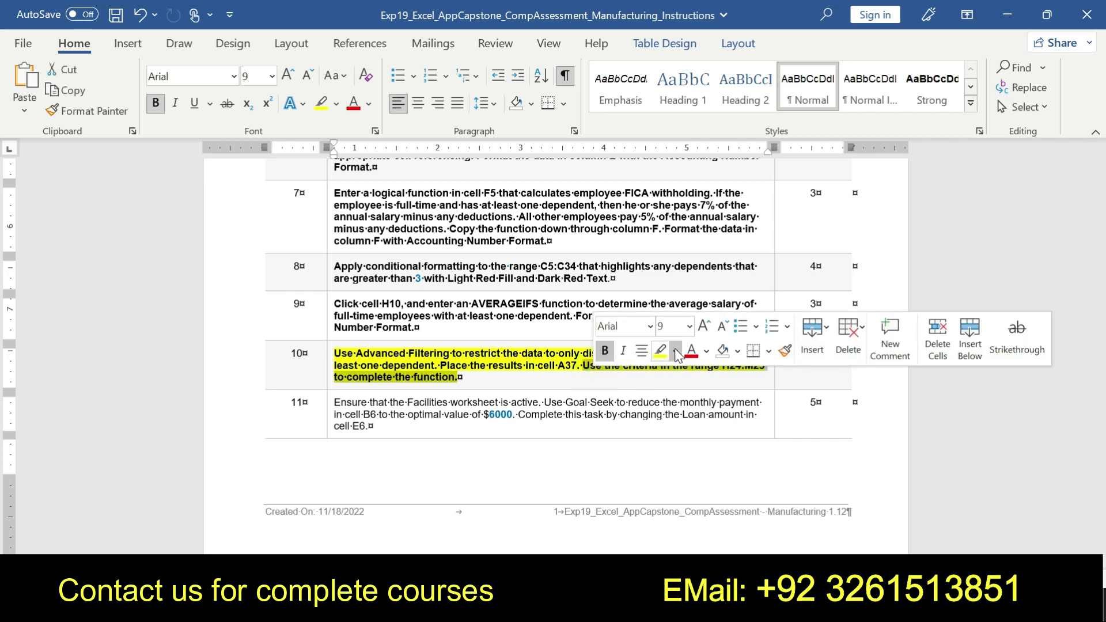
click(676, 354)
click(697, 375)
click(459, 377)
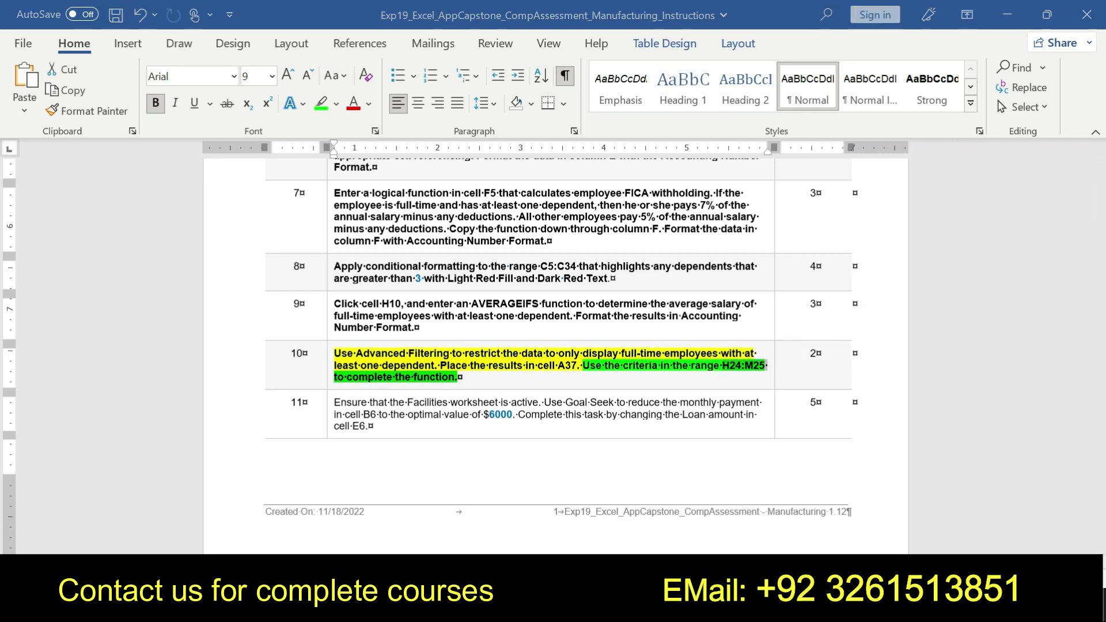
Return to Excel and set the Advanced Filter's criteria range to H24:M25.
key(alt+Tab)
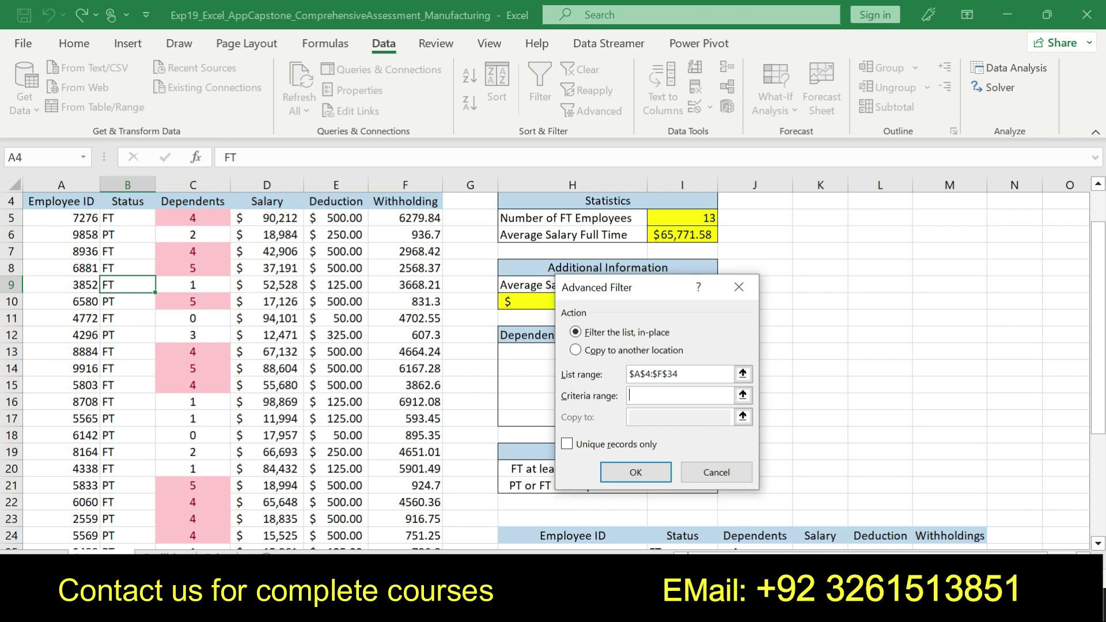
drag(1098, 357, 1098, 378)
drag(562, 504, 922, 521)
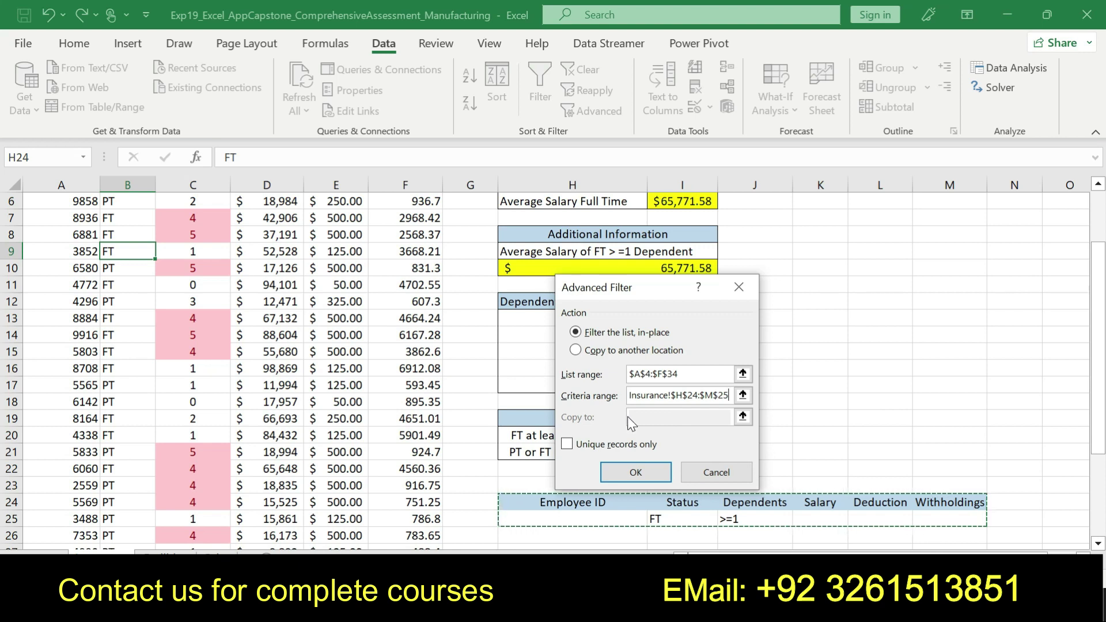
Set the Advanced Filter to copy to another location at cell A37, run it, and view the extracted rows.
click(585, 356)
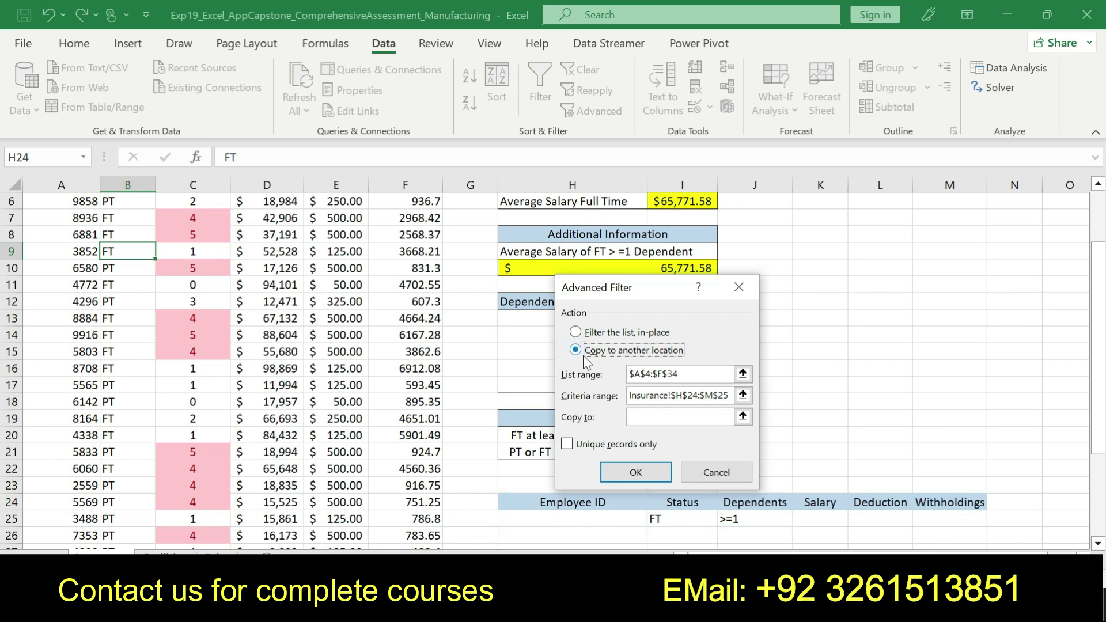
click(639, 417)
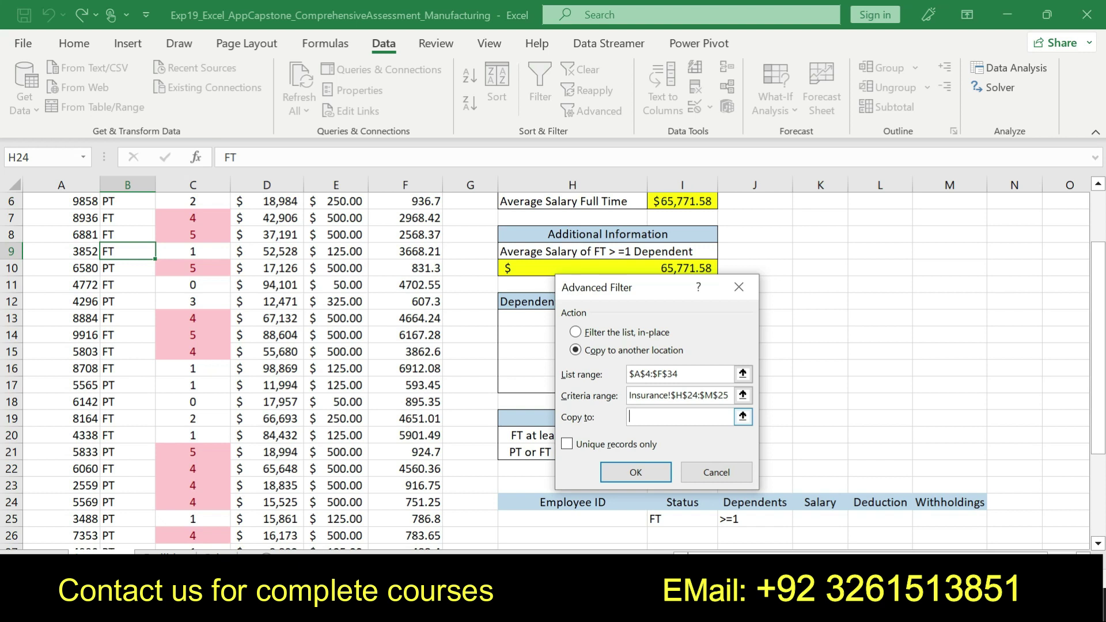
drag(1101, 403, 1096, 531)
click(1102, 452)
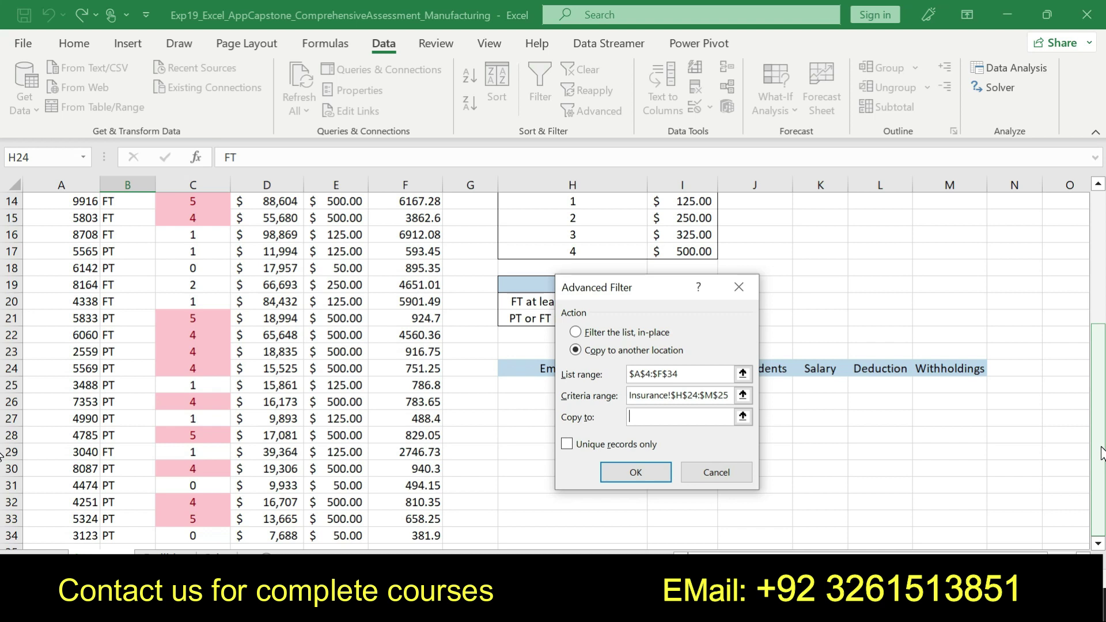
drag(1102, 452, 1088, 520)
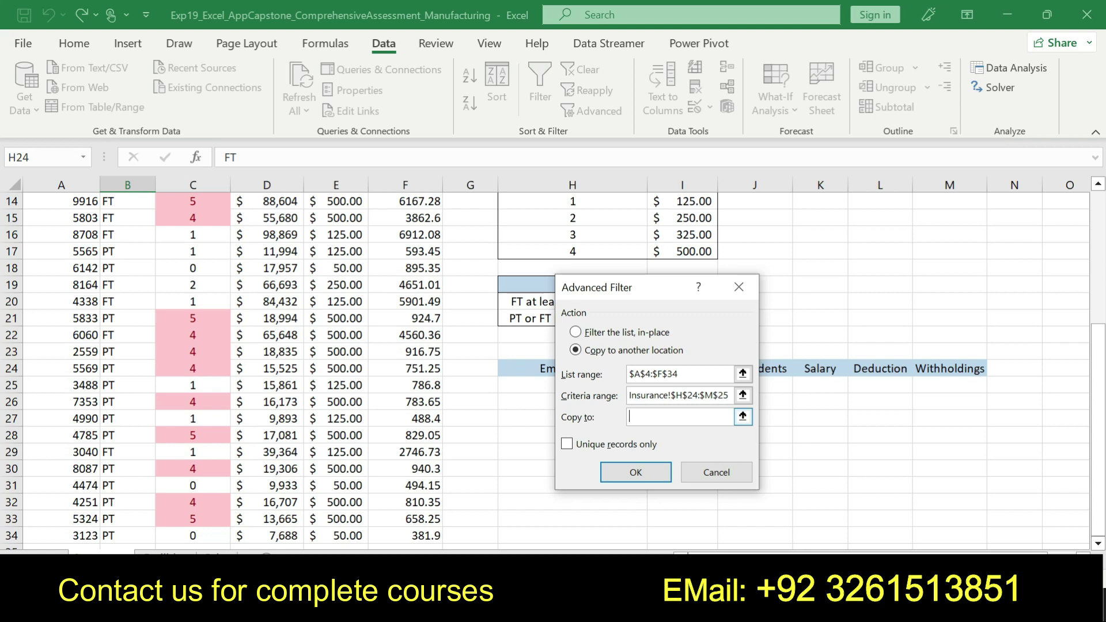
scroll(1098, 544, down, 4)
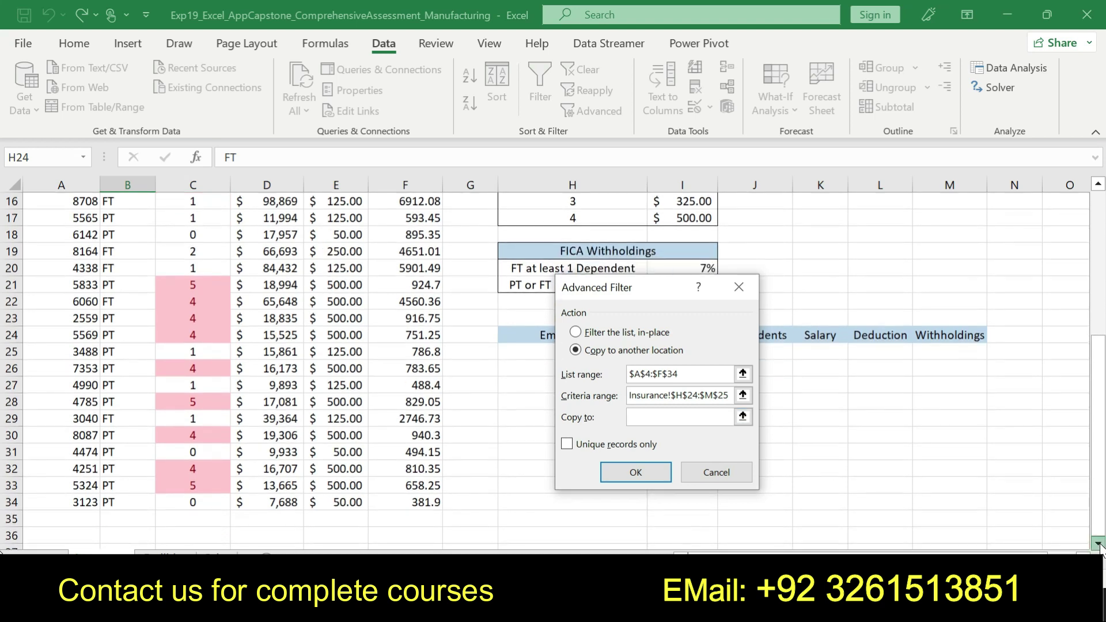
click(76, 515)
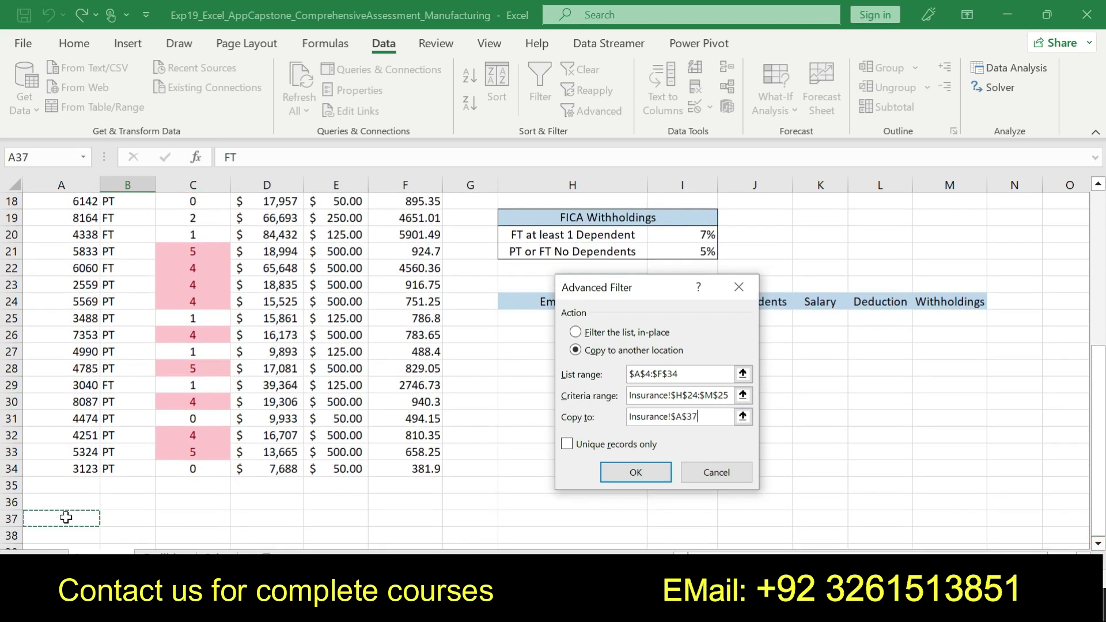
click(635, 472)
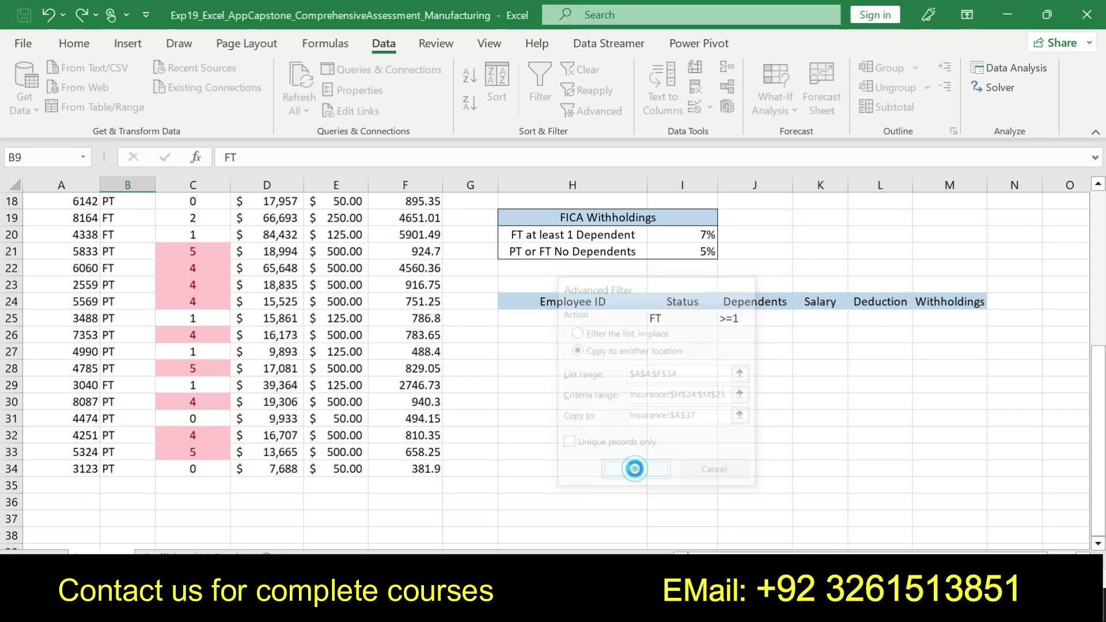
drag(1100, 347, 1069, 492)
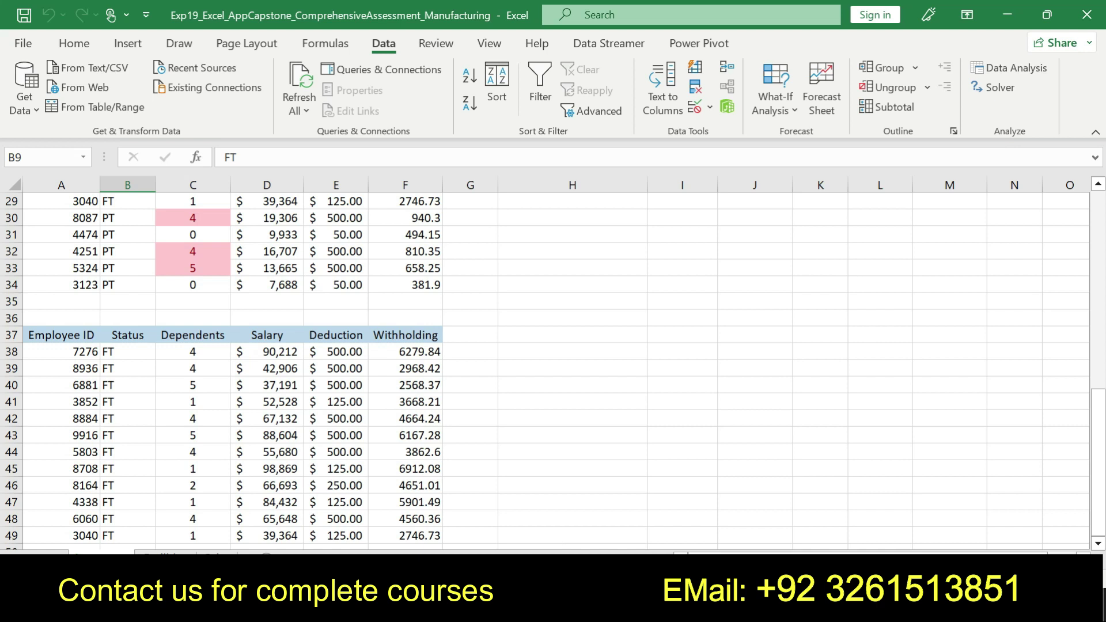
Switch to Word, make step 11's Goal Seek instruction bold, and highlight it in yellow.
key(alt+Tab)
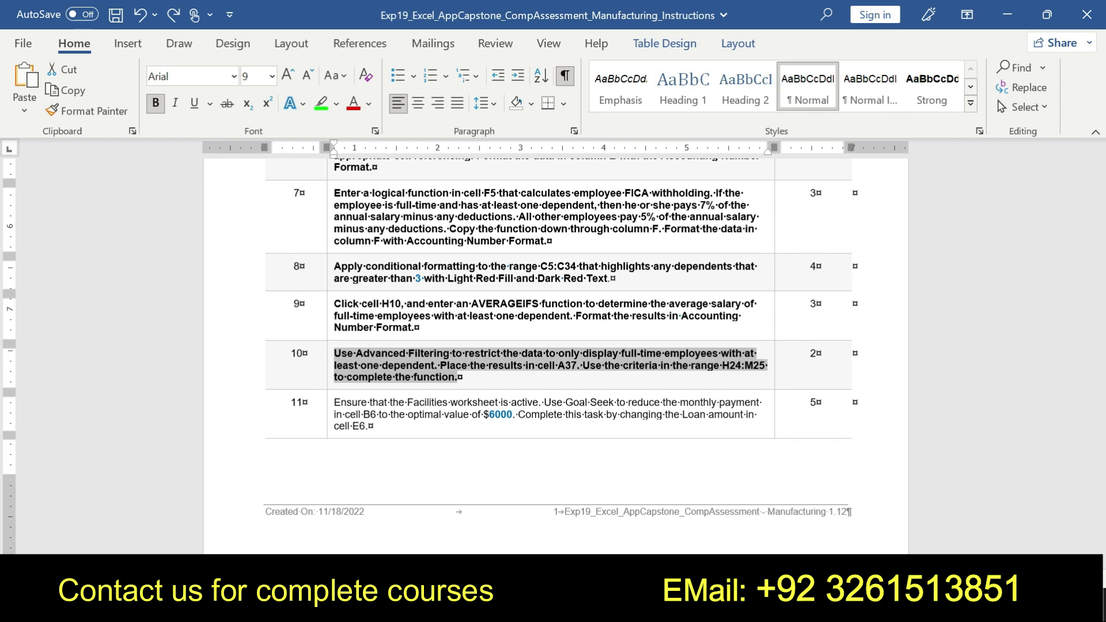
drag(334, 402, 371, 427)
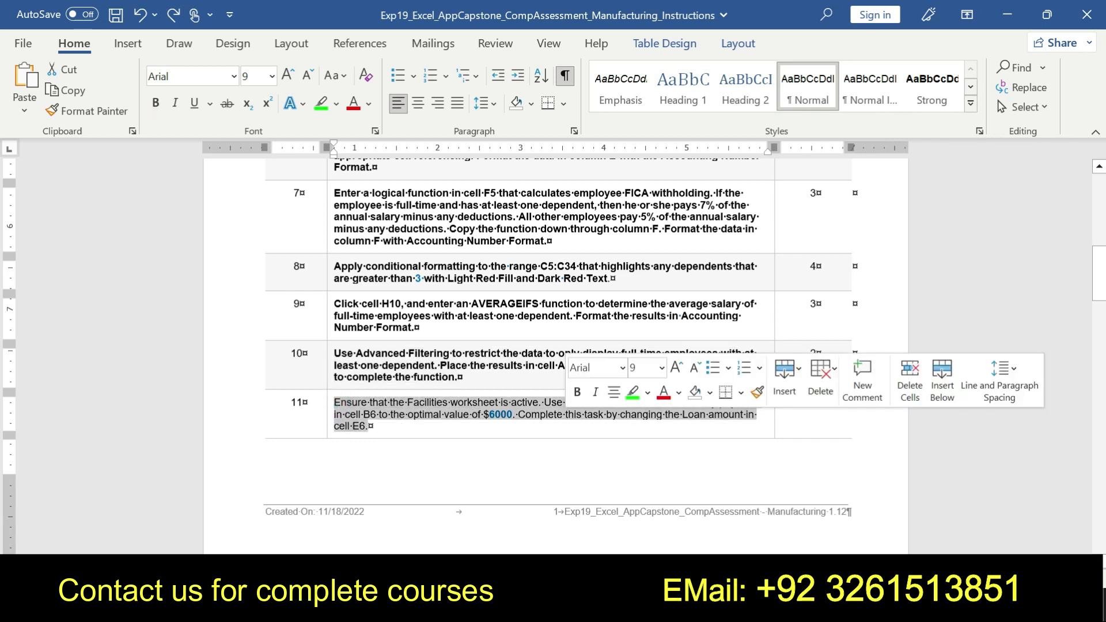
click(576, 393)
click(336, 403)
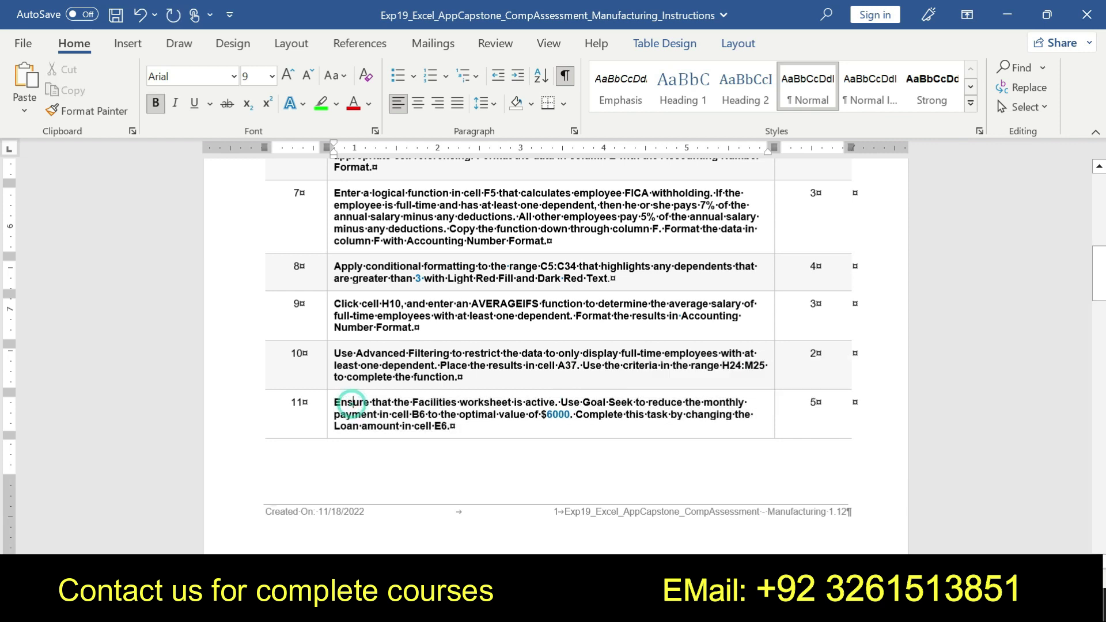
drag(335, 403, 452, 427)
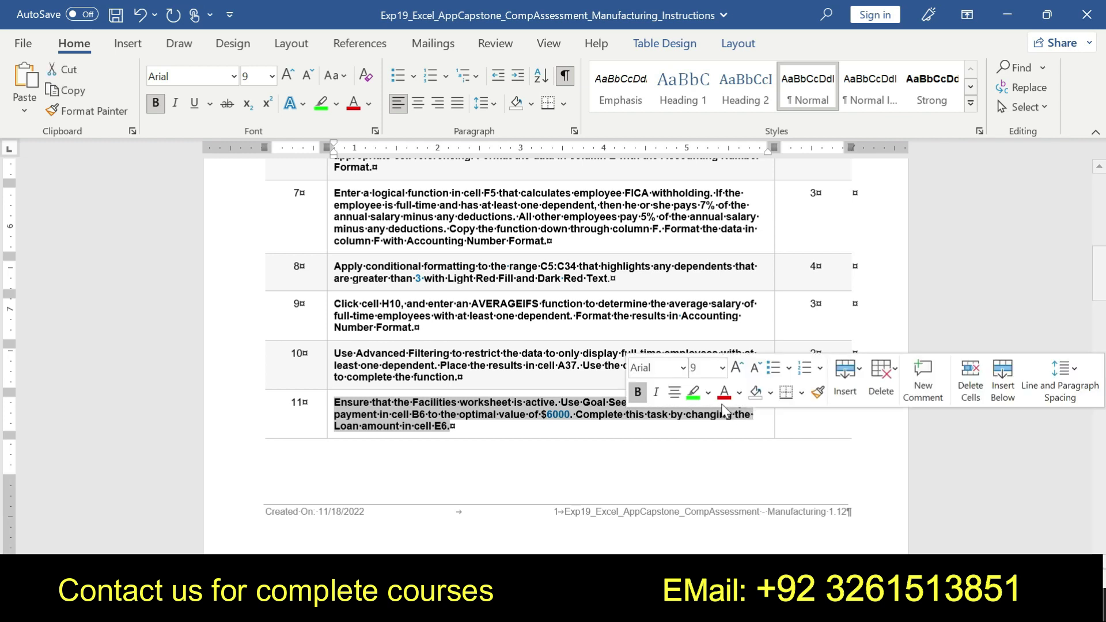
click(708, 392)
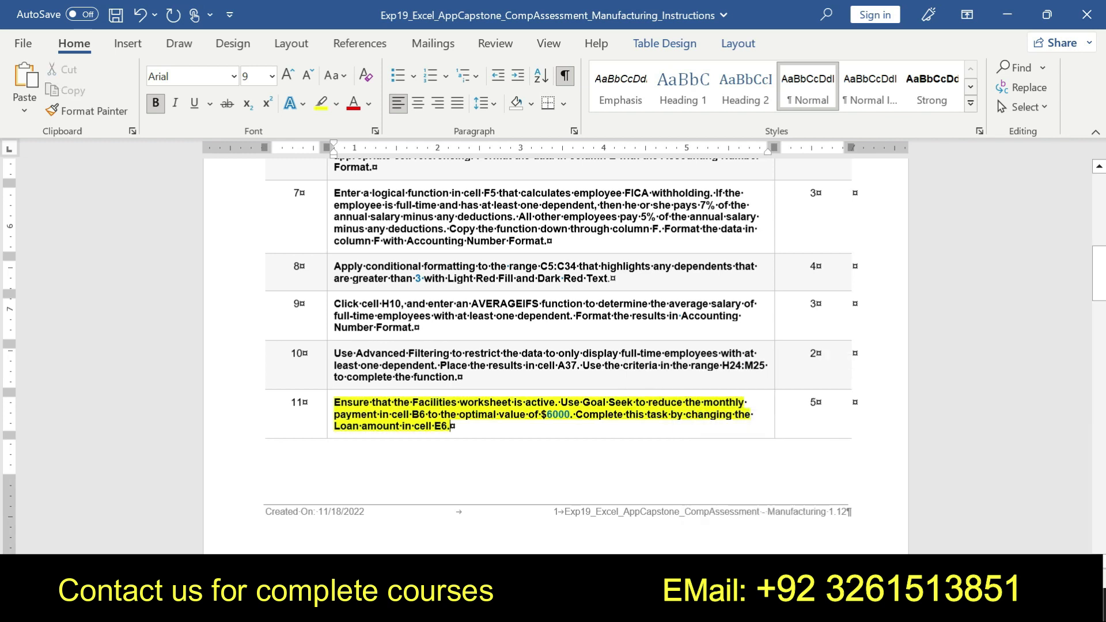
Recheck step 11's instruction in Word, then switch to Excel's Facilities worksheet and select payment cell B6.
drag(333, 402, 450, 426)
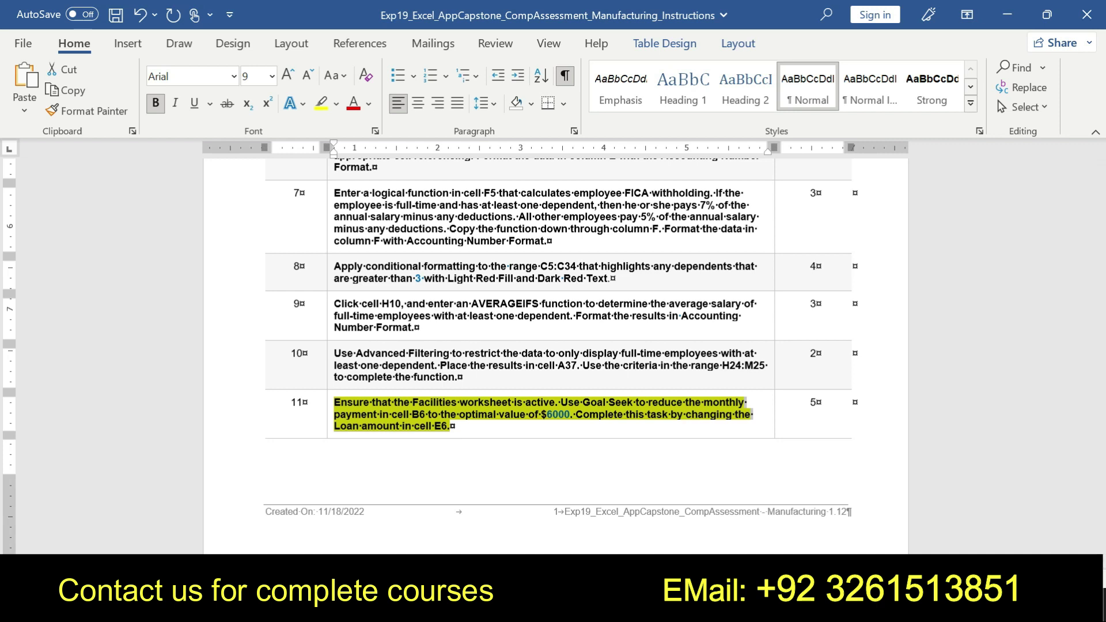
key(alt+Tab)
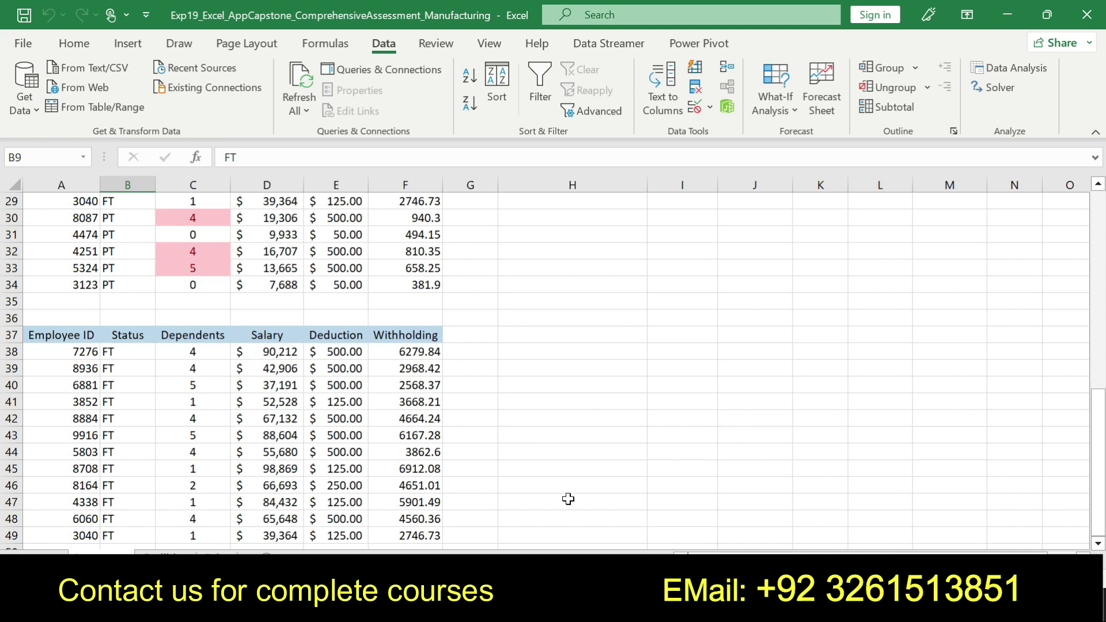
key(alt+Tab)
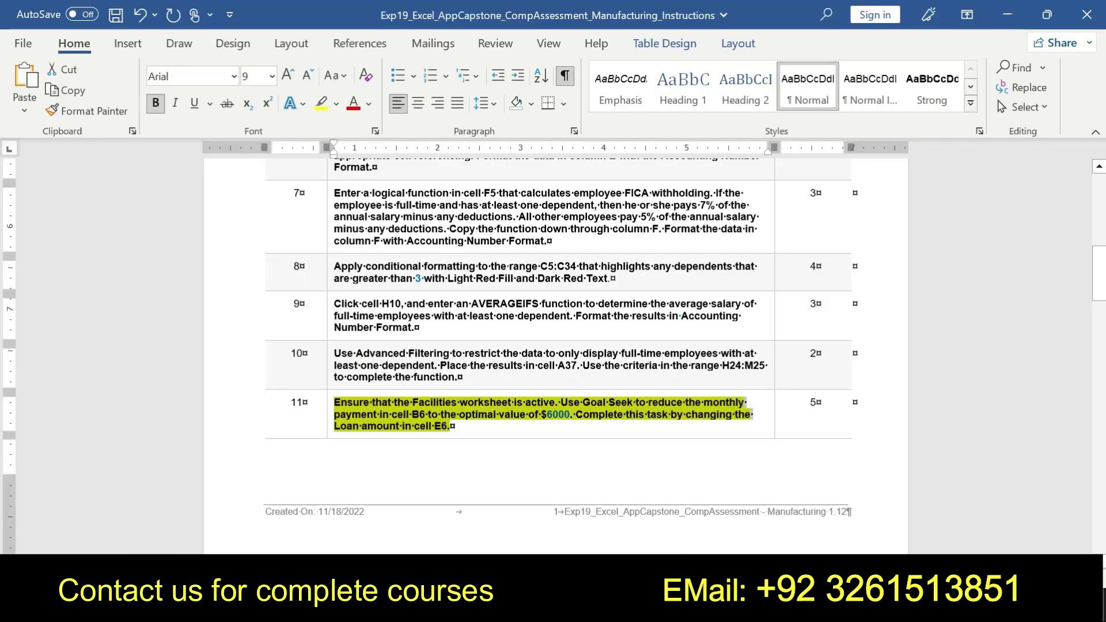
mouse_move(1098, 288)
mouse_down()
mouse_move(1095, 521)
mouse_move(1082, 304)
mouse_up()
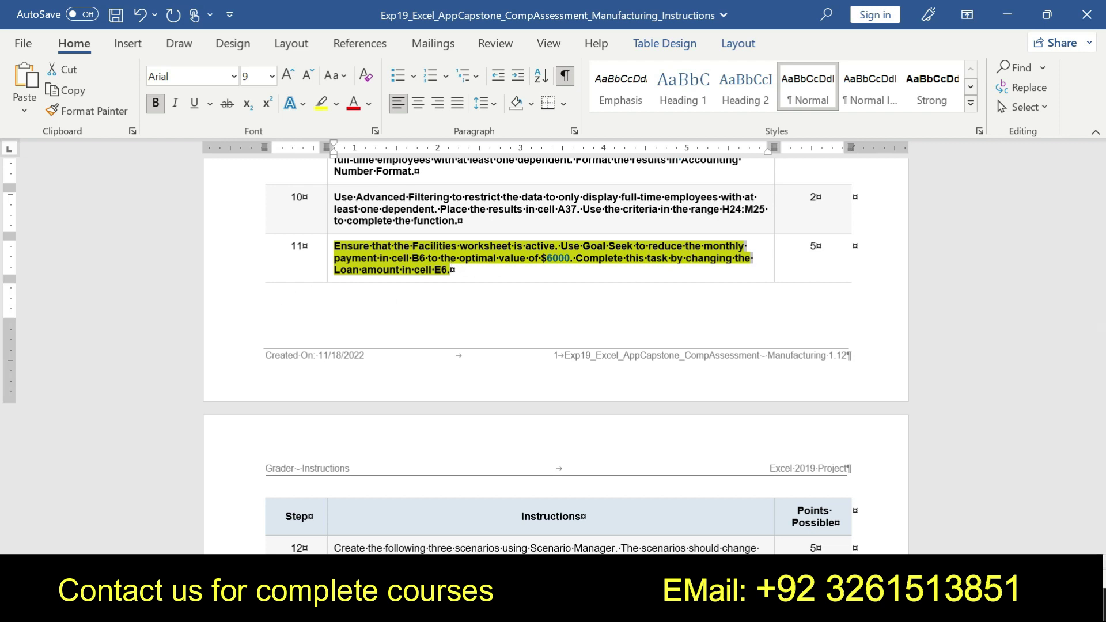
key(alt+Tab)
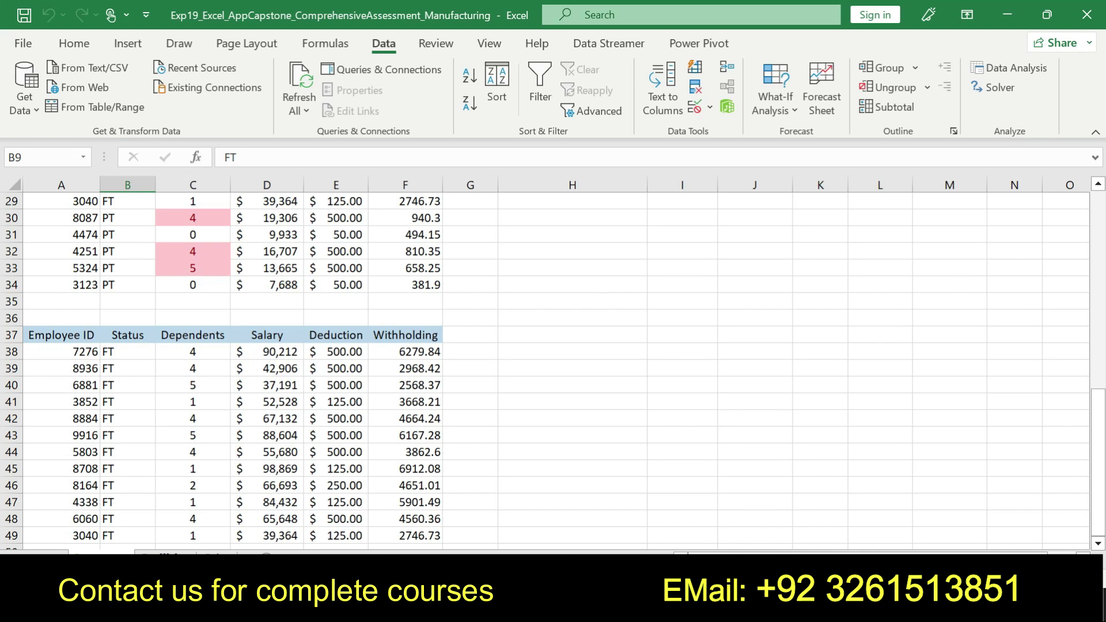
key(ctrl+Page_Up)
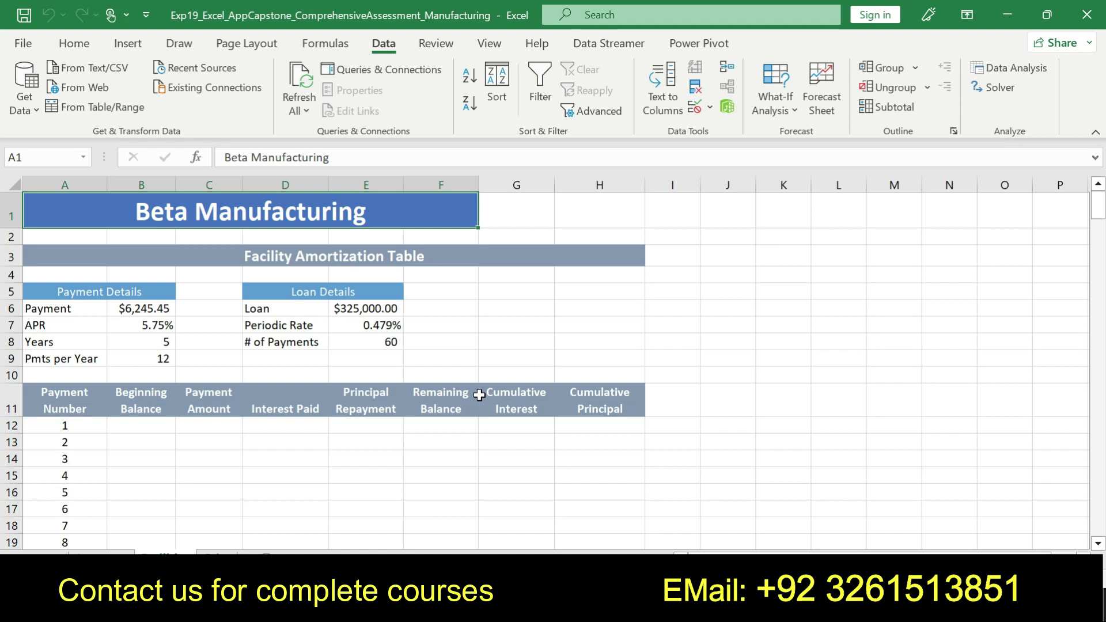
click(161, 310)
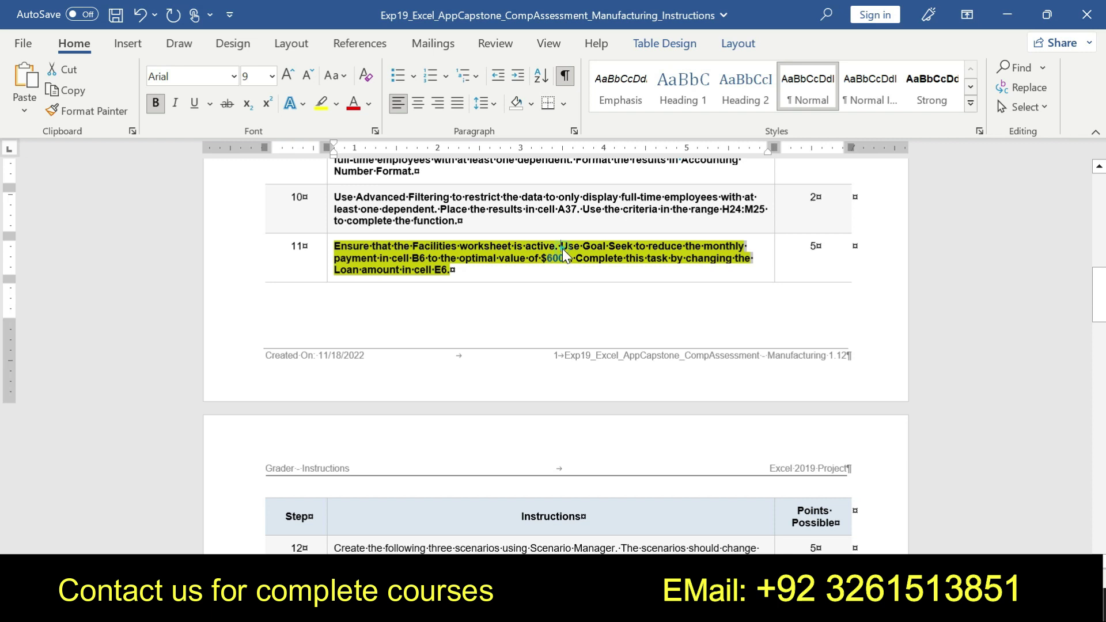
In the Word instructions, highlight step 11's sentences about Goal Seek and the Loan amount in green.
click(562, 248)
drag(562, 248, 451, 270)
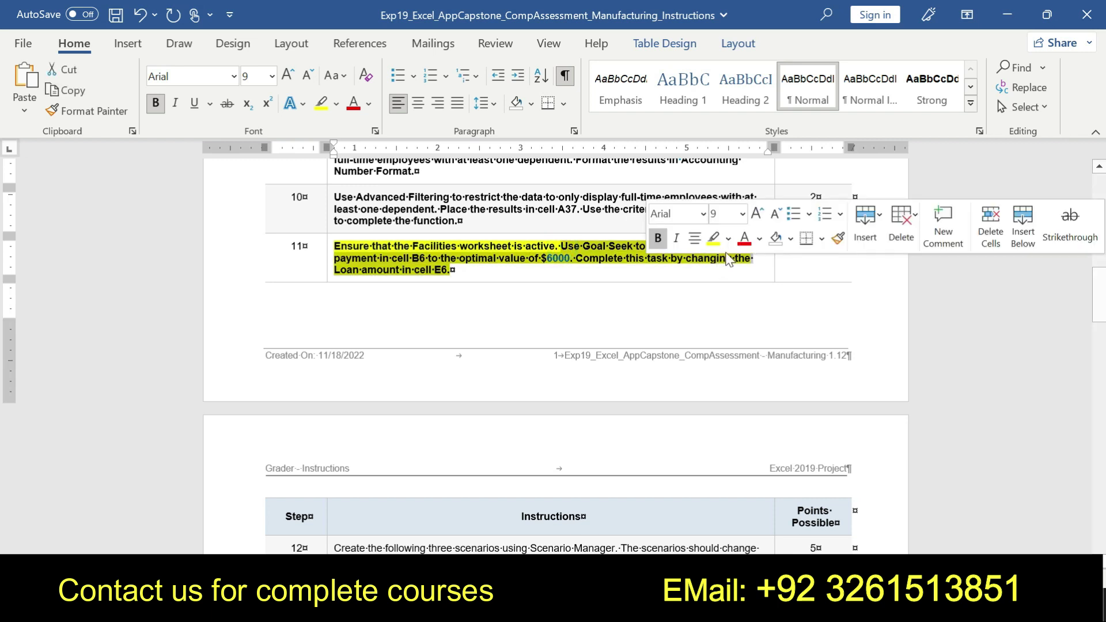
click(727, 239)
click(743, 262)
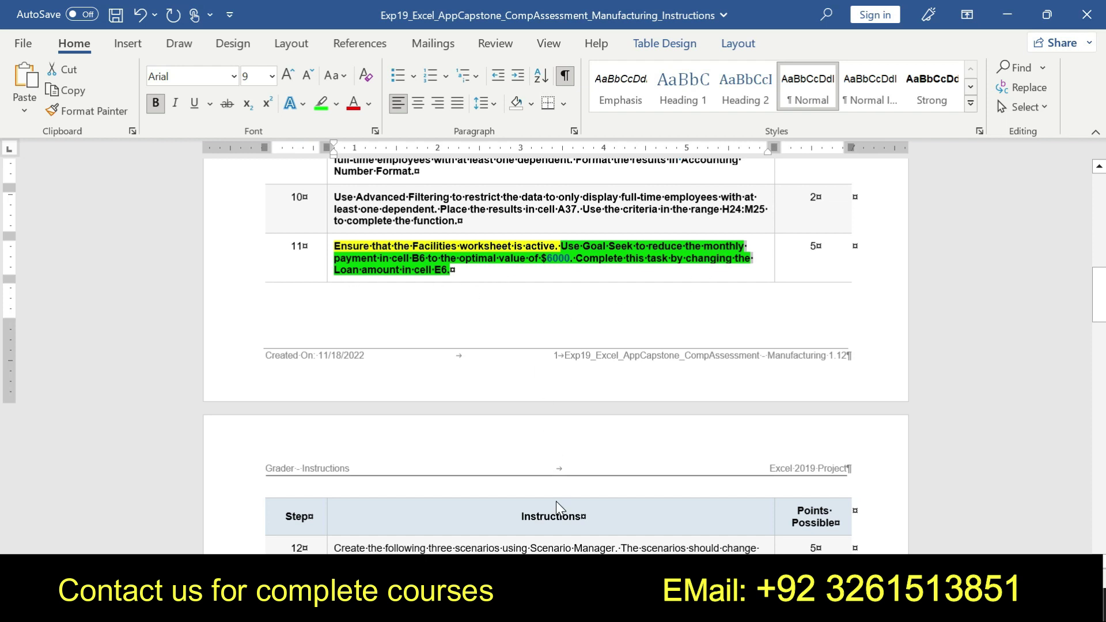
Return to Excel and run Goal Seek to set cell B6 to 6000 by changing loan cell E6, keeping the solution.
key(alt+Tab)
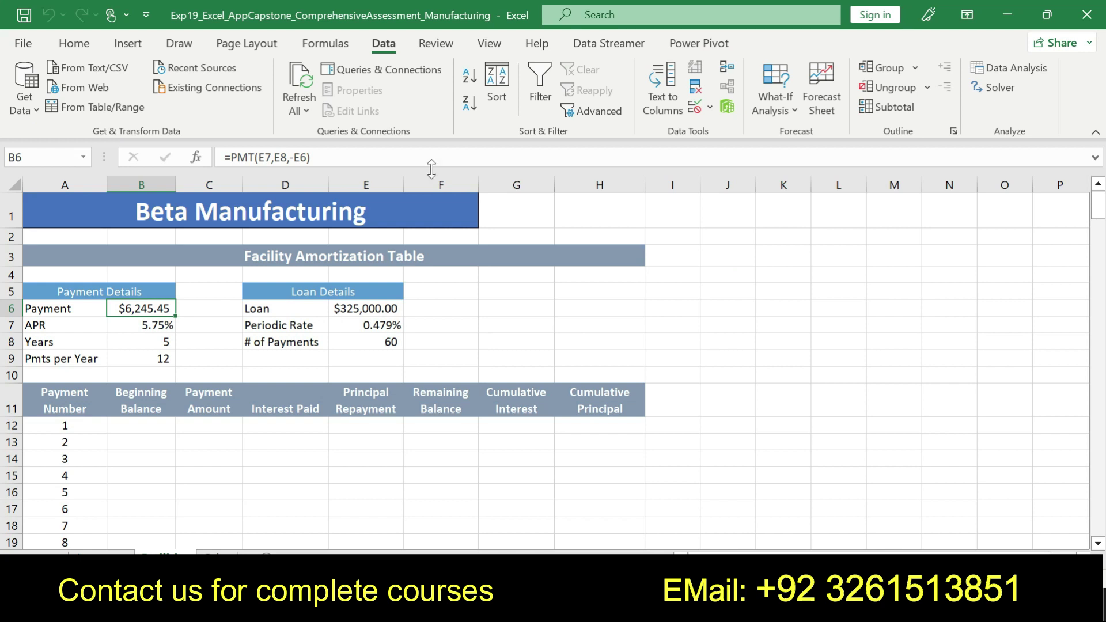
click(792, 113)
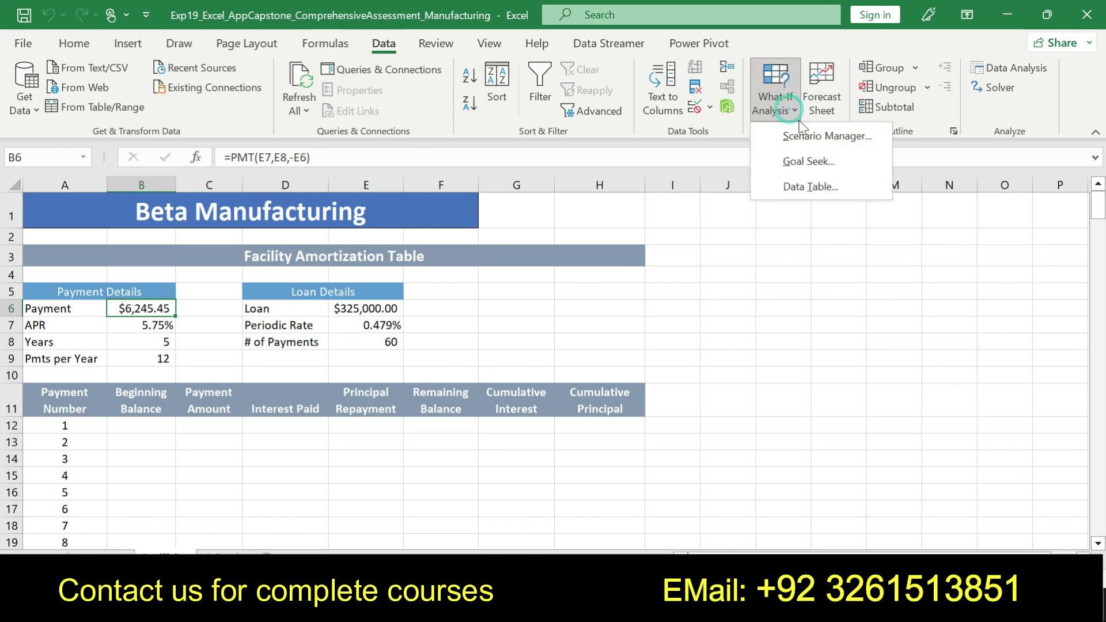
click(808, 162)
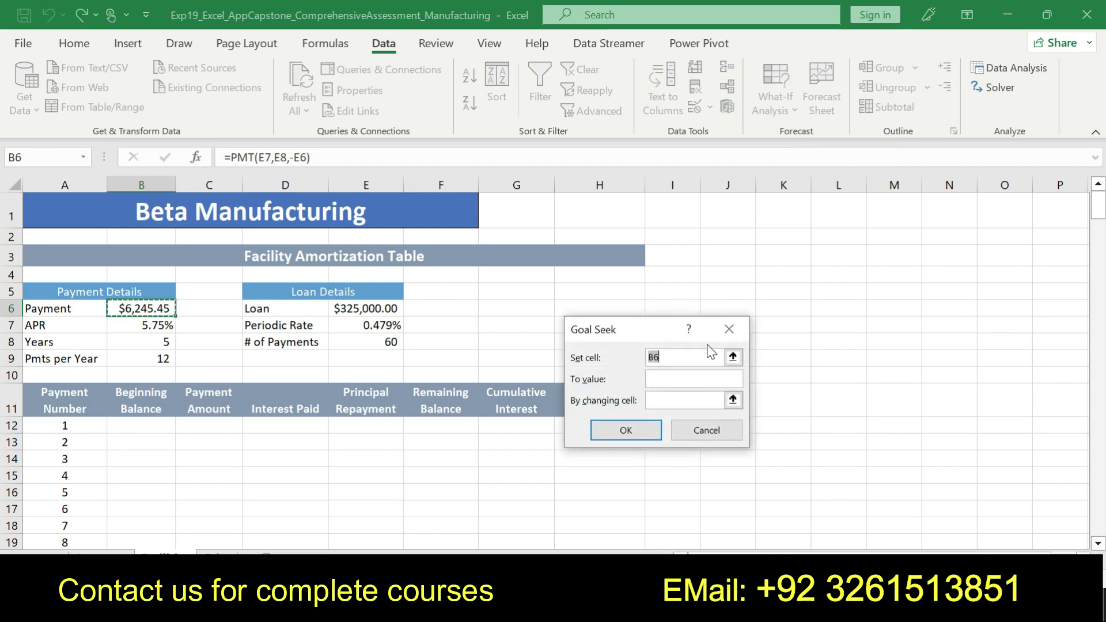
click(662, 379)
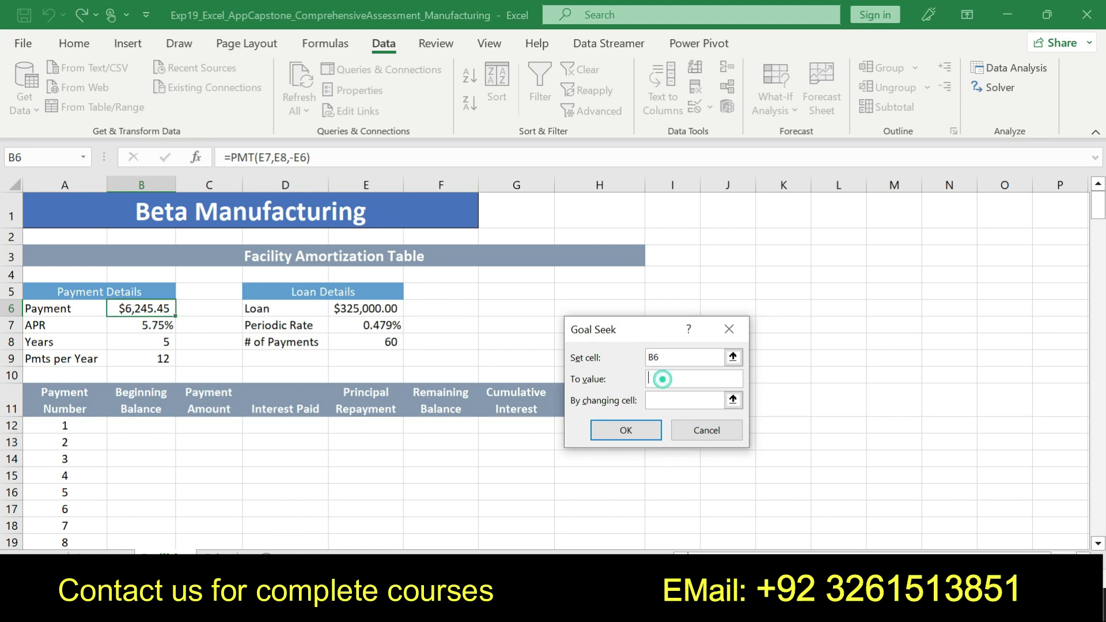
text(6000)
click(656, 400)
click(361, 311)
click(645, 431)
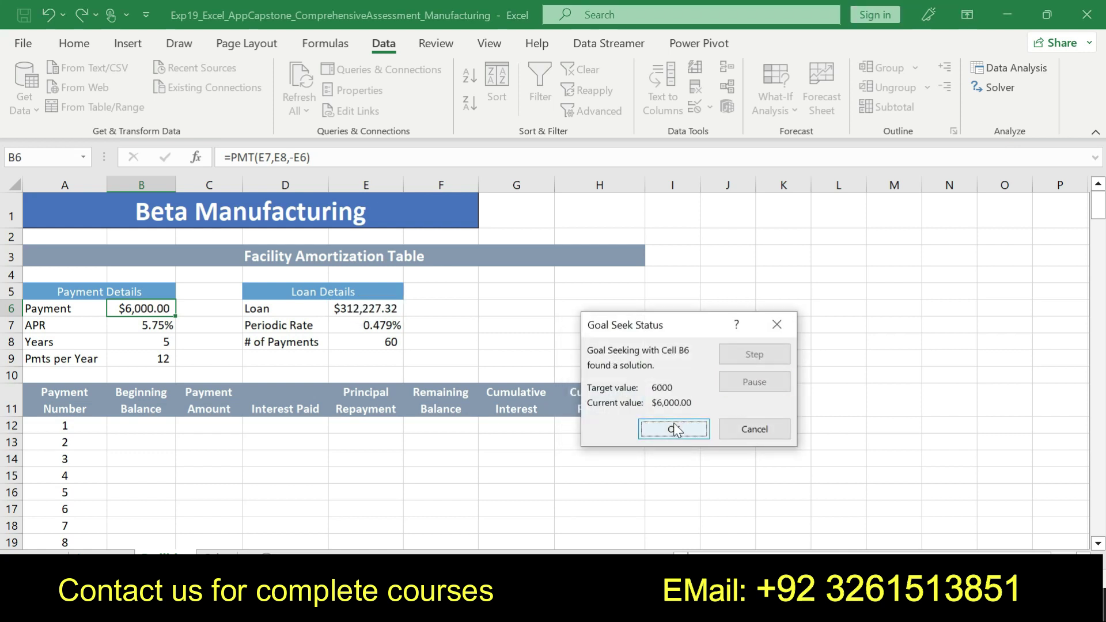
click(689, 430)
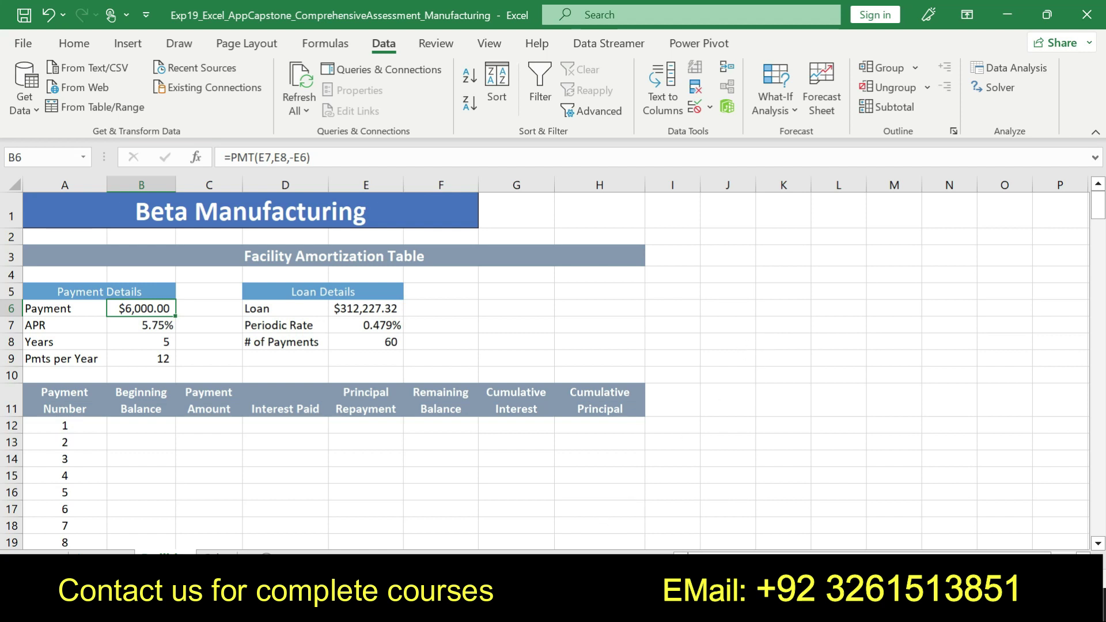
Switch to Word, make step 12's opening Scenario Manager instruction bold, and highlight it in yellow.
key(alt+Tab)
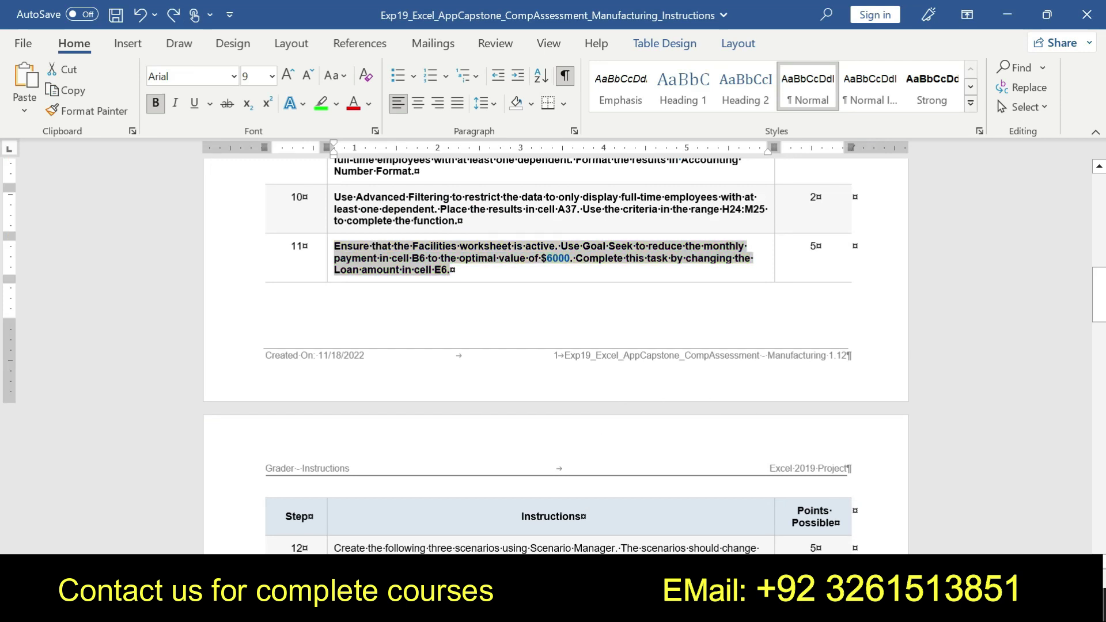
drag(1100, 303, 1099, 330)
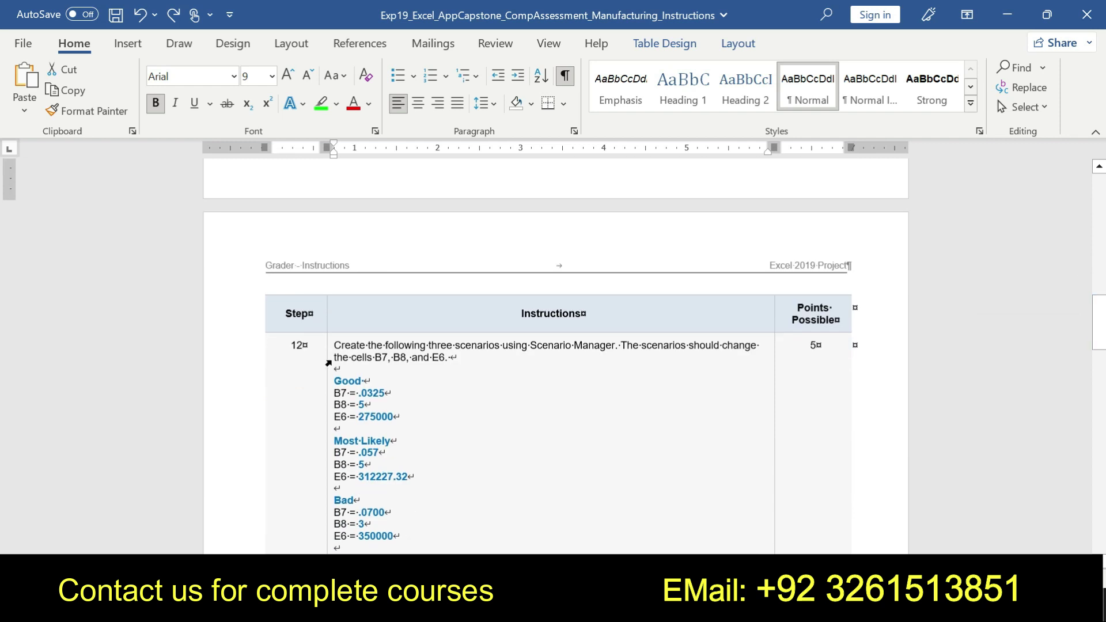
drag(333, 347, 449, 360)
click(461, 340)
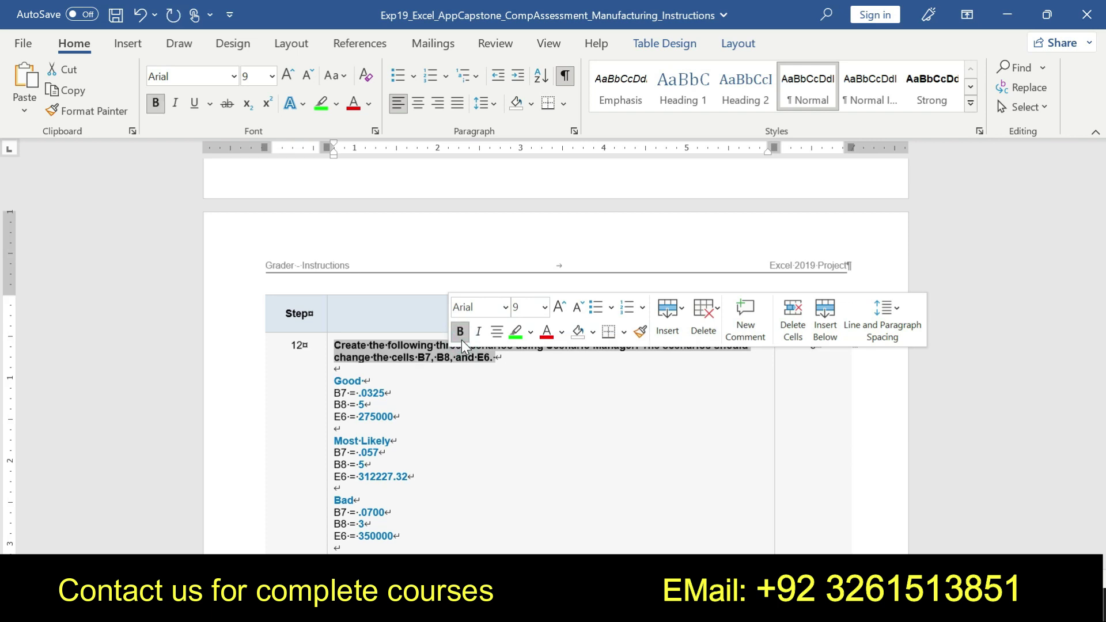
click(530, 332)
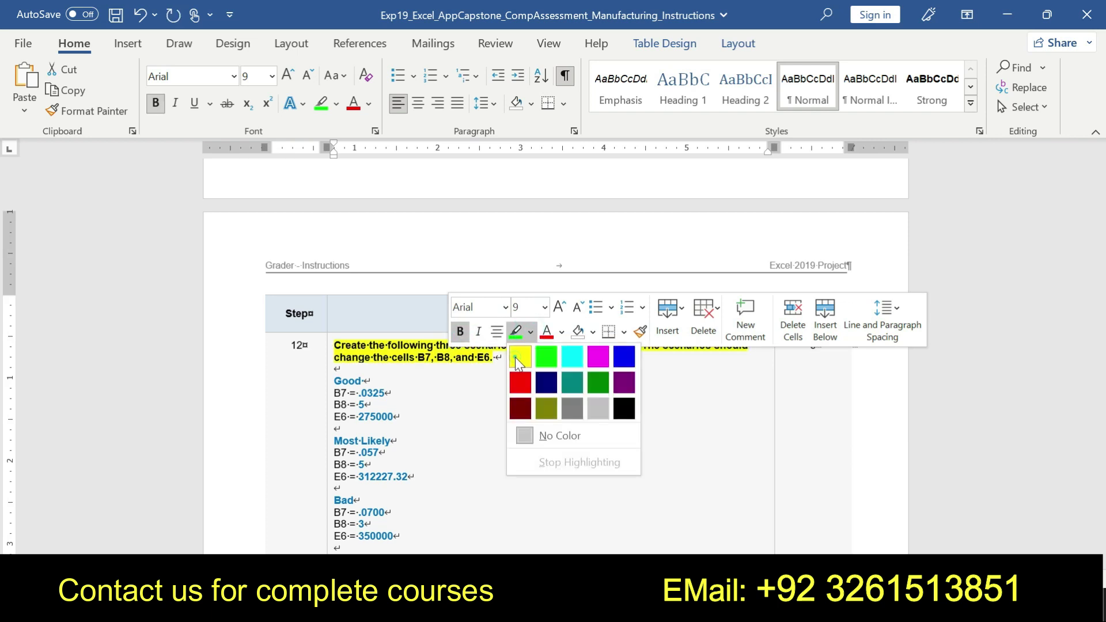
click(515, 357)
click(339, 345)
drag(336, 345, 504, 358)
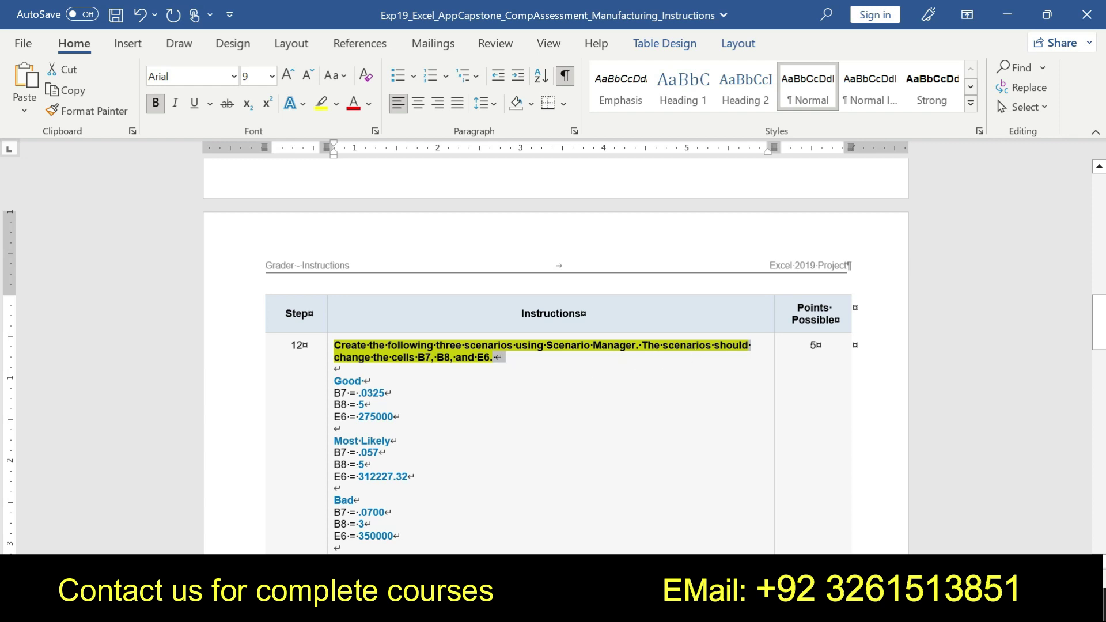
Make step 12's Good, Most Likely and Bad scenario lists bold, and highlight "change the cells B7, B8, and E6." in green.
drag(333, 383, 396, 537)
right_click(397, 537)
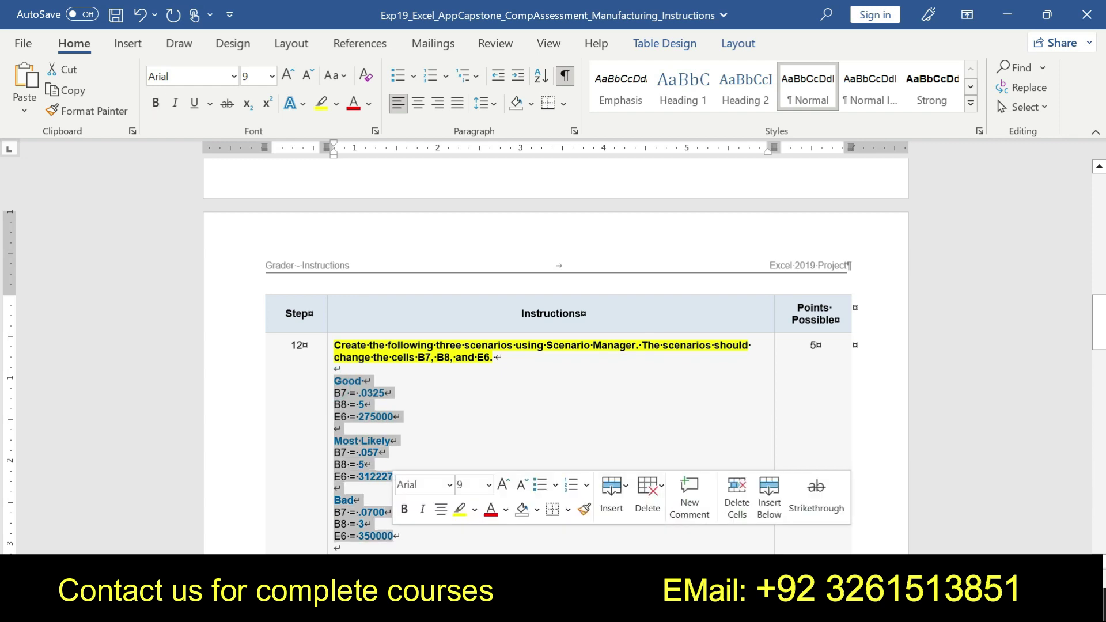
click(405, 509)
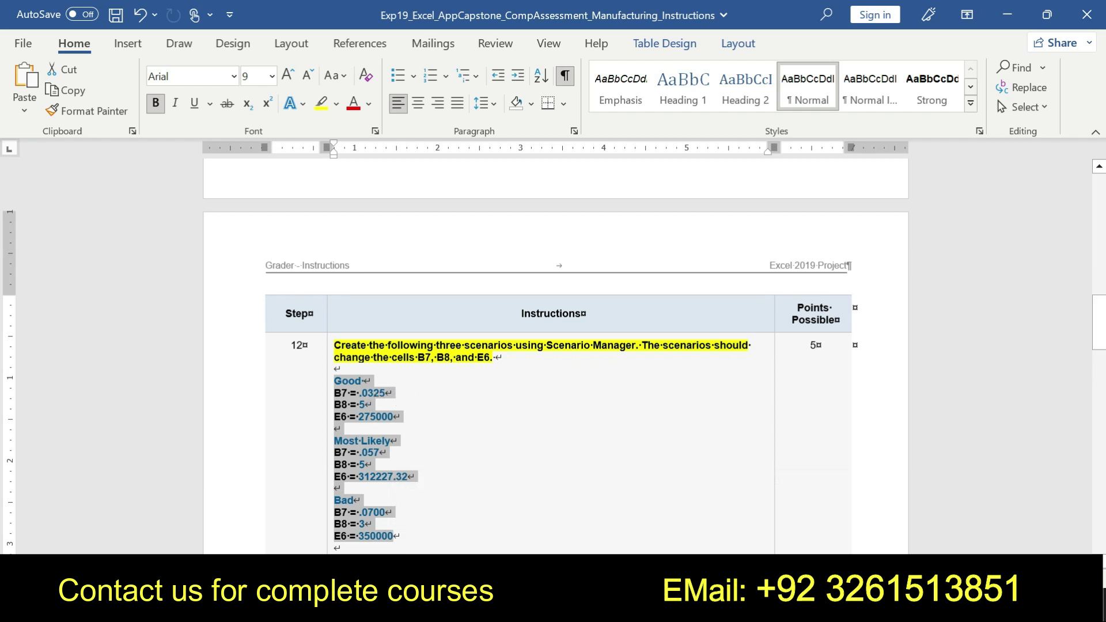
drag(334, 357, 506, 368)
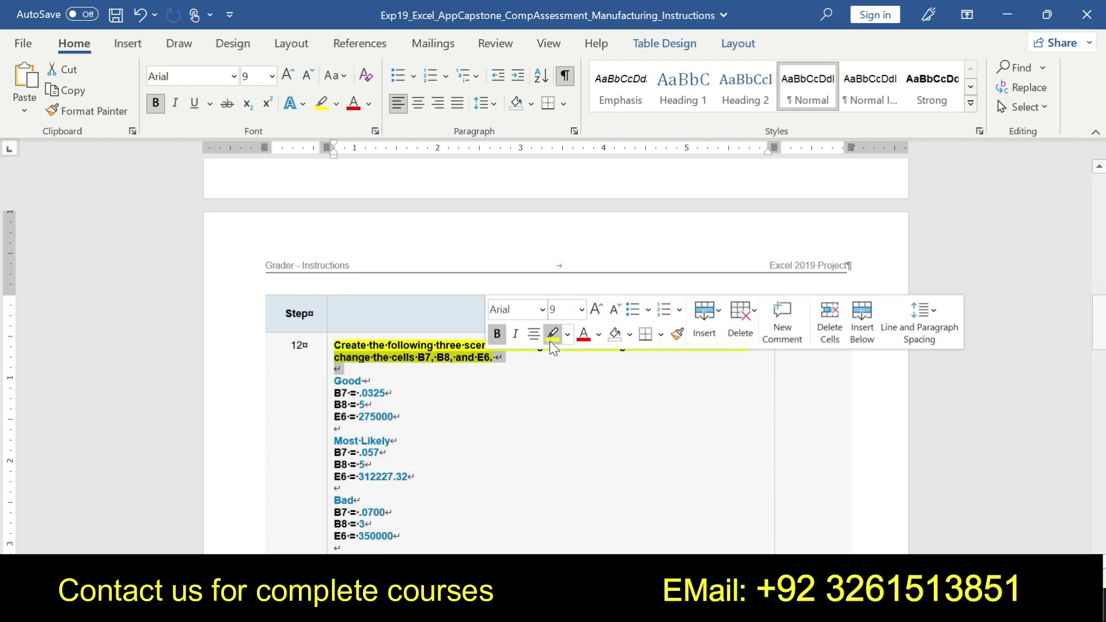
click(566, 335)
click(573, 351)
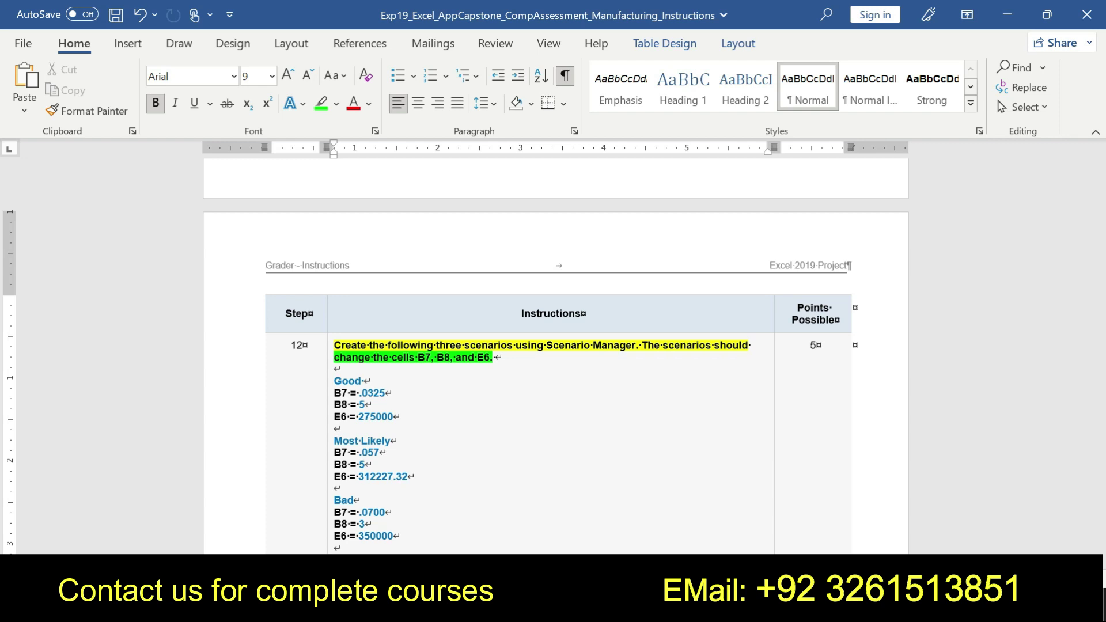
Return to Excel and start adding a new scenario in Scenario Manager on the Facilities worksheet.
key(alt+Tab)
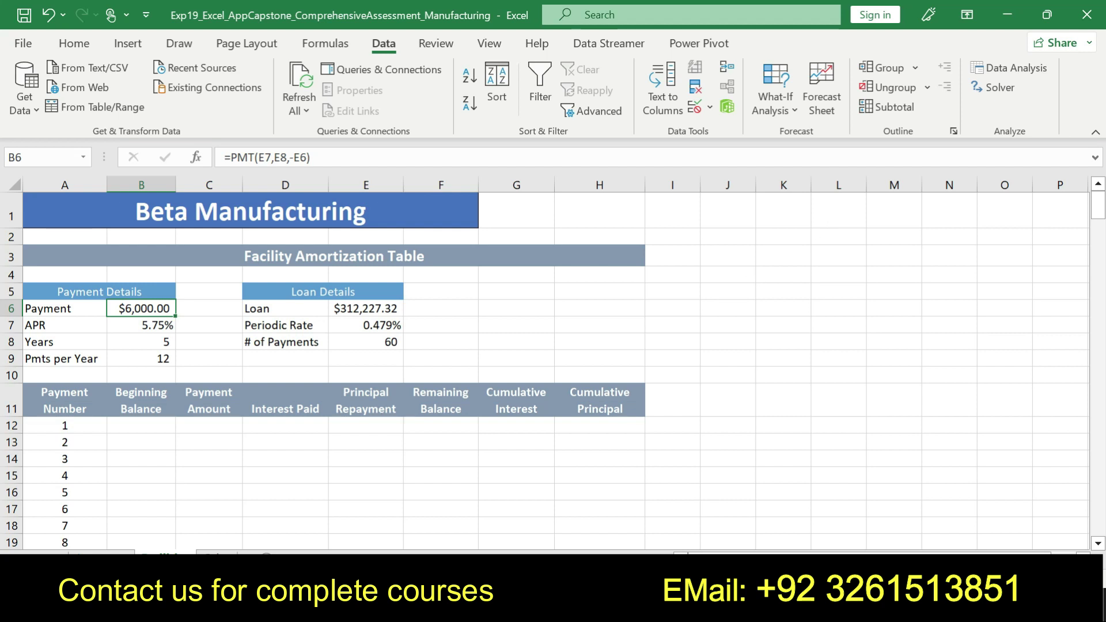
click(797, 104)
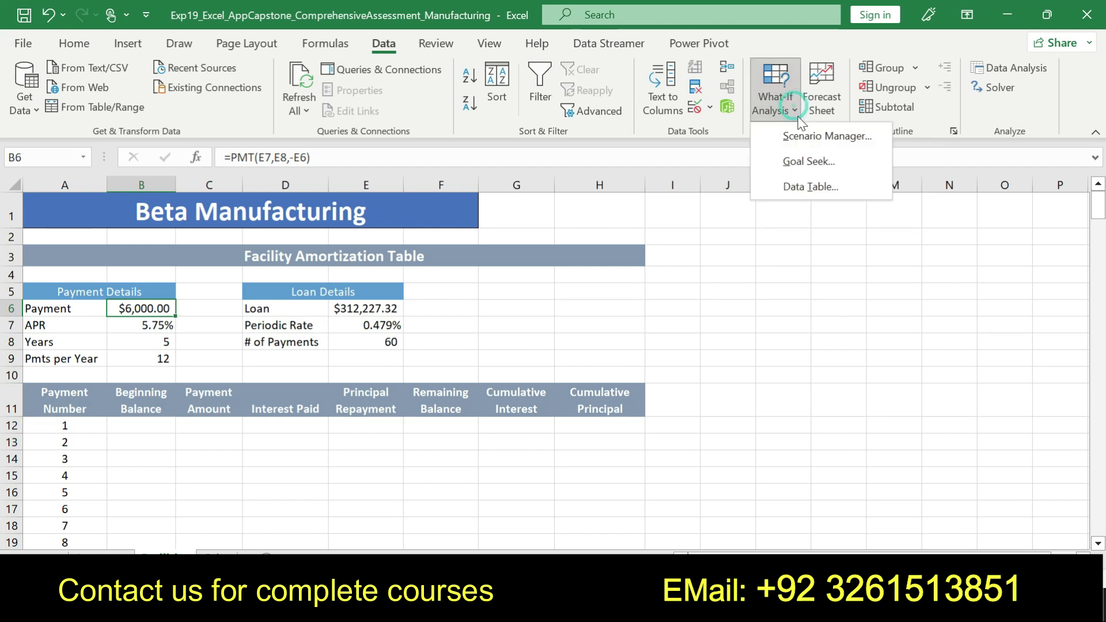
click(800, 133)
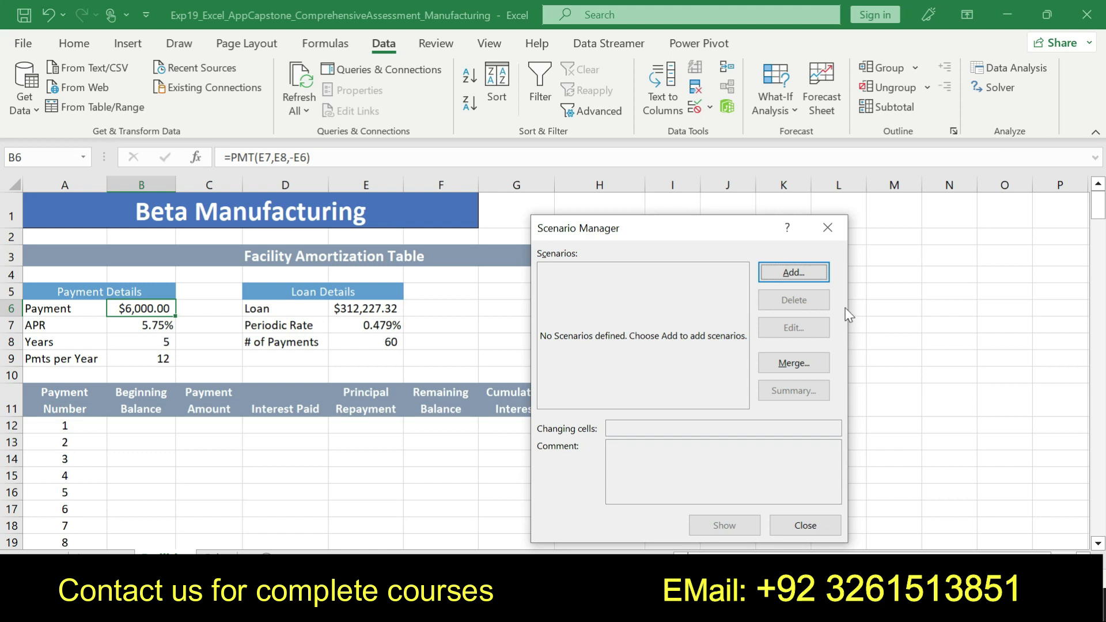
click(804, 274)
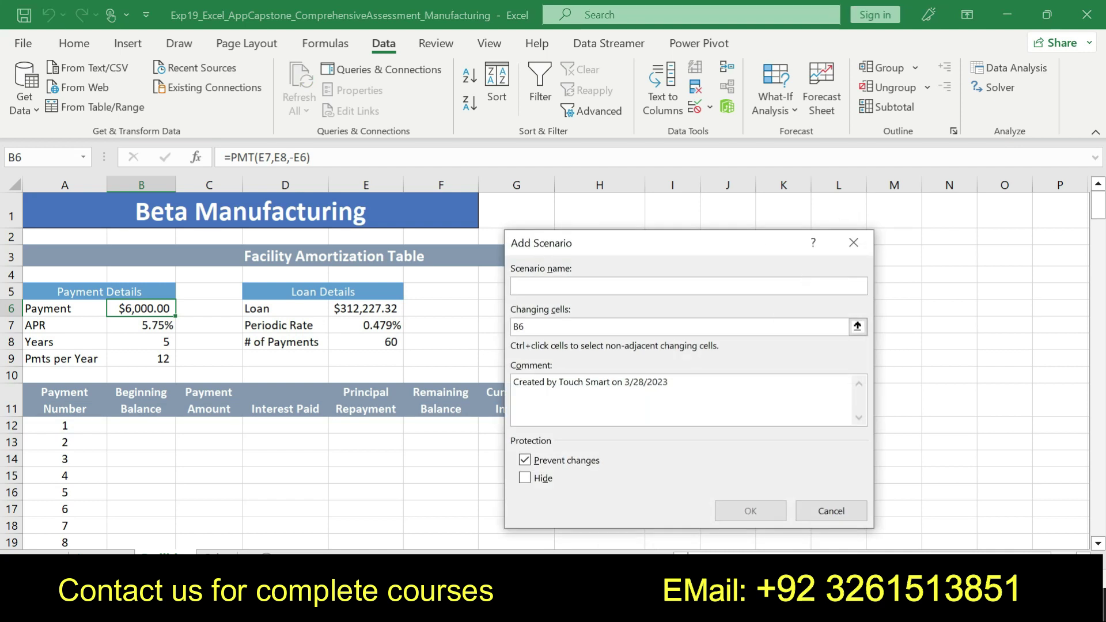
Switch to Word, highlight step 12's scenario values in green, and select the Good heading.
key(alt+Tab)
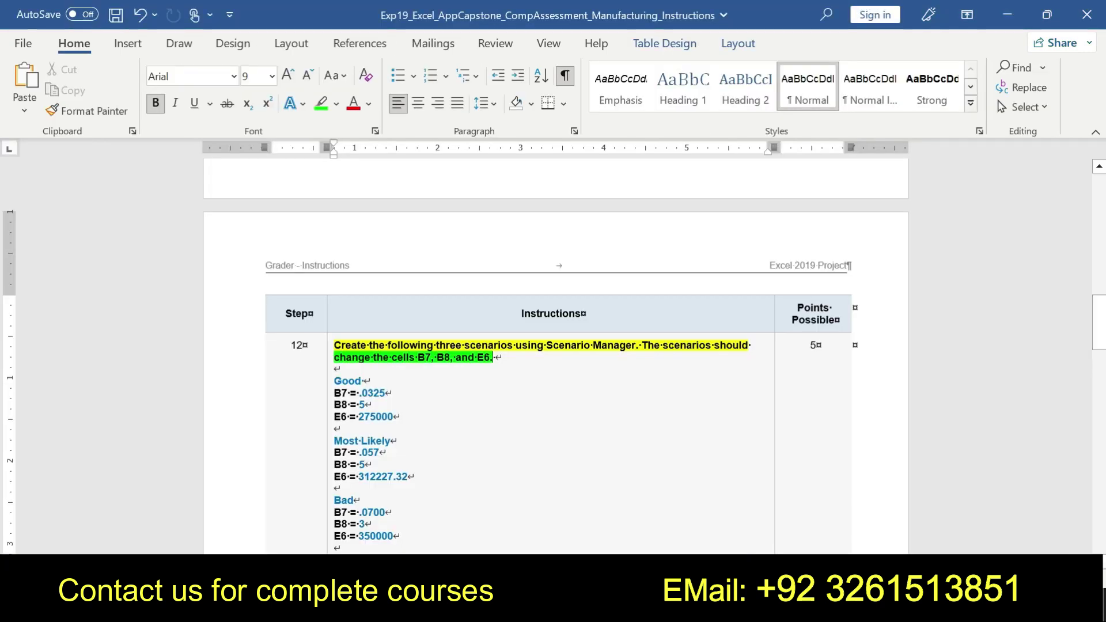
drag(334, 393, 393, 535)
click(461, 508)
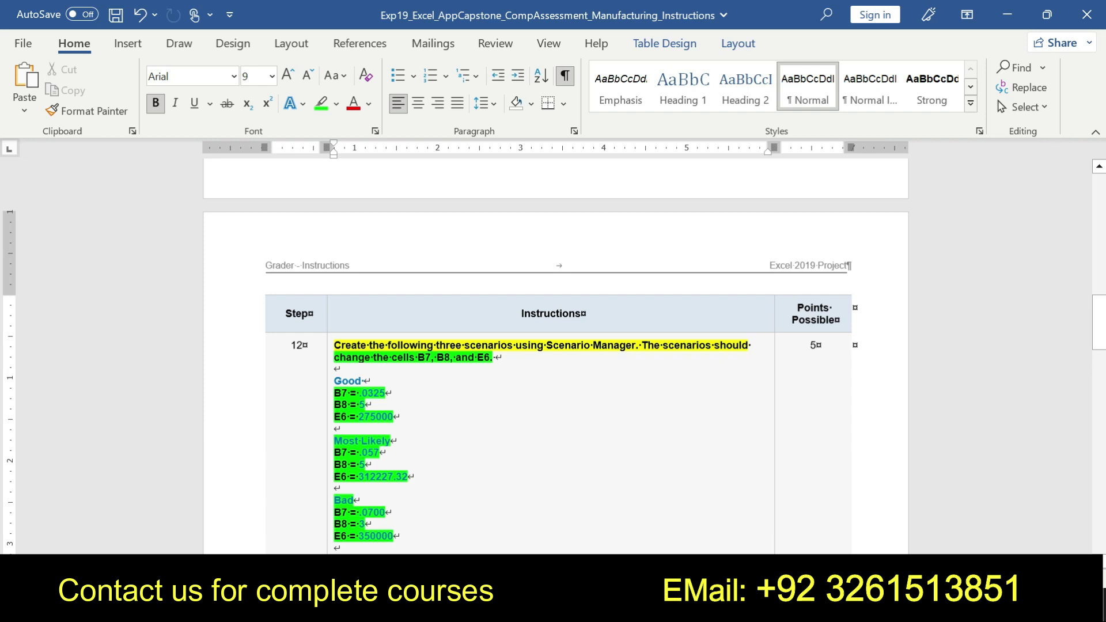
drag(372, 381, 337, 383)
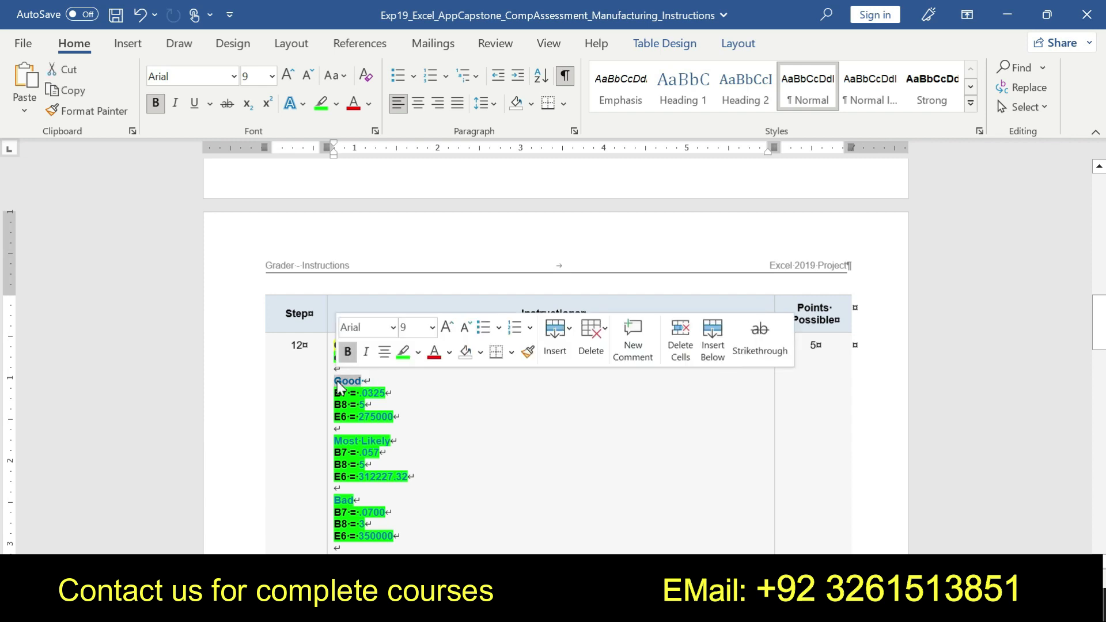
key(ctrl+z)
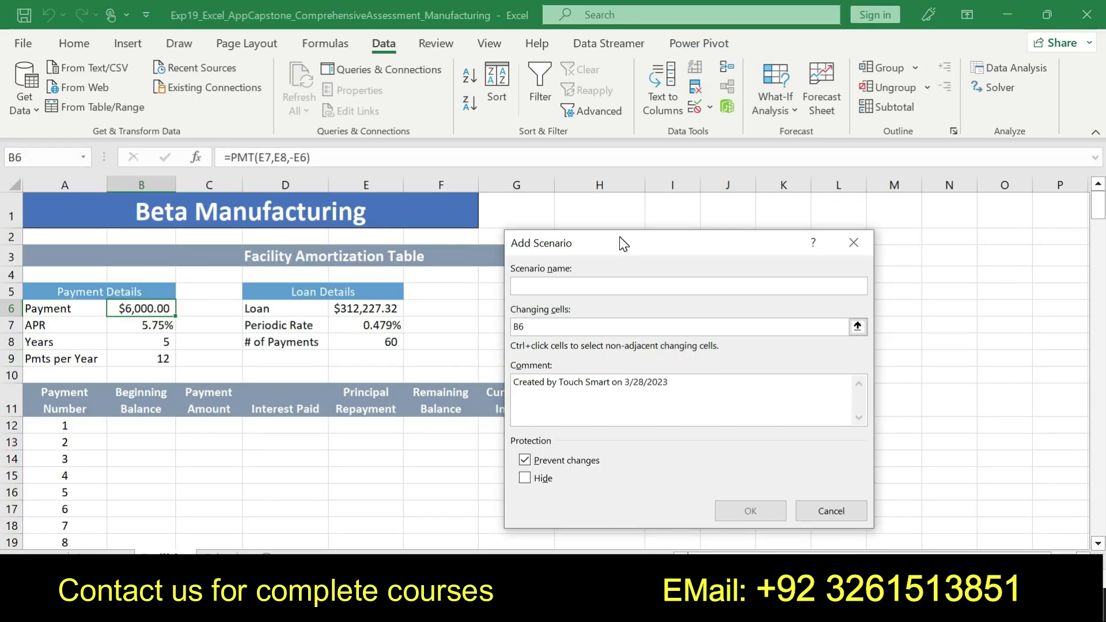
In Excel, name the new scenario Good, set its changing cells to B7,B8,E6, and proceed to the scenario values.
text(Good)
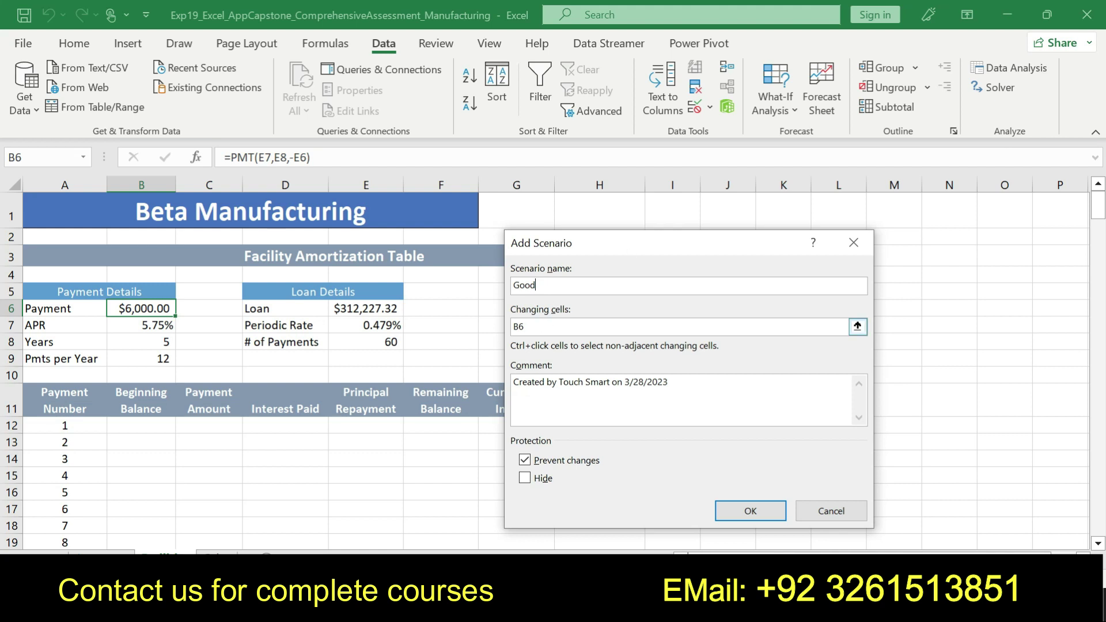
click(535, 325)
key(BackSpace)
text(7)
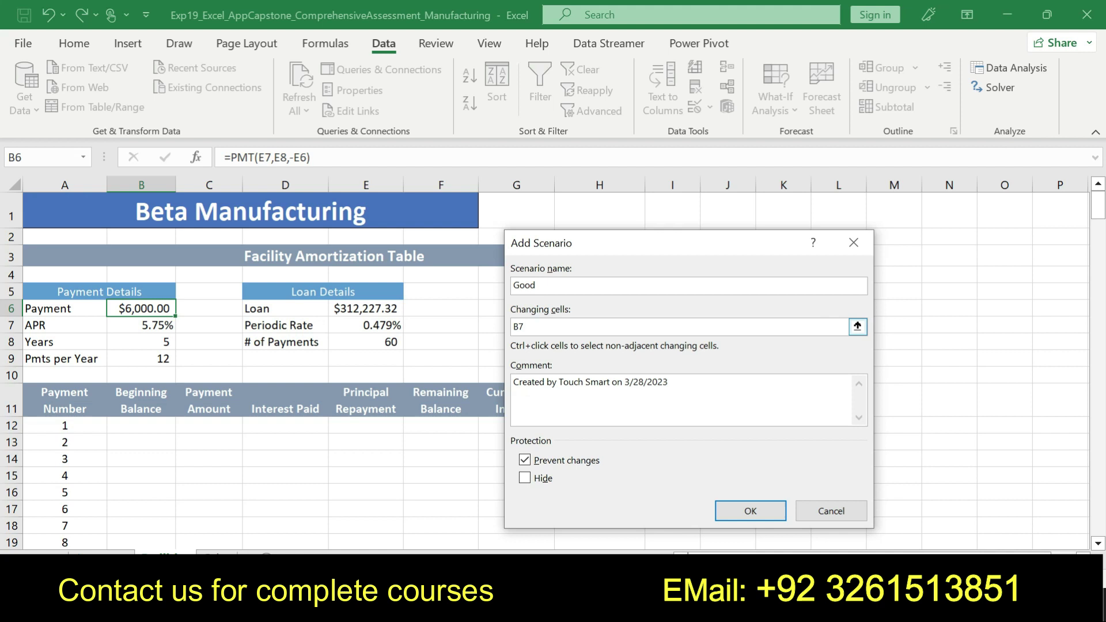
text(,B8,E)
text(6)
click(743, 511)
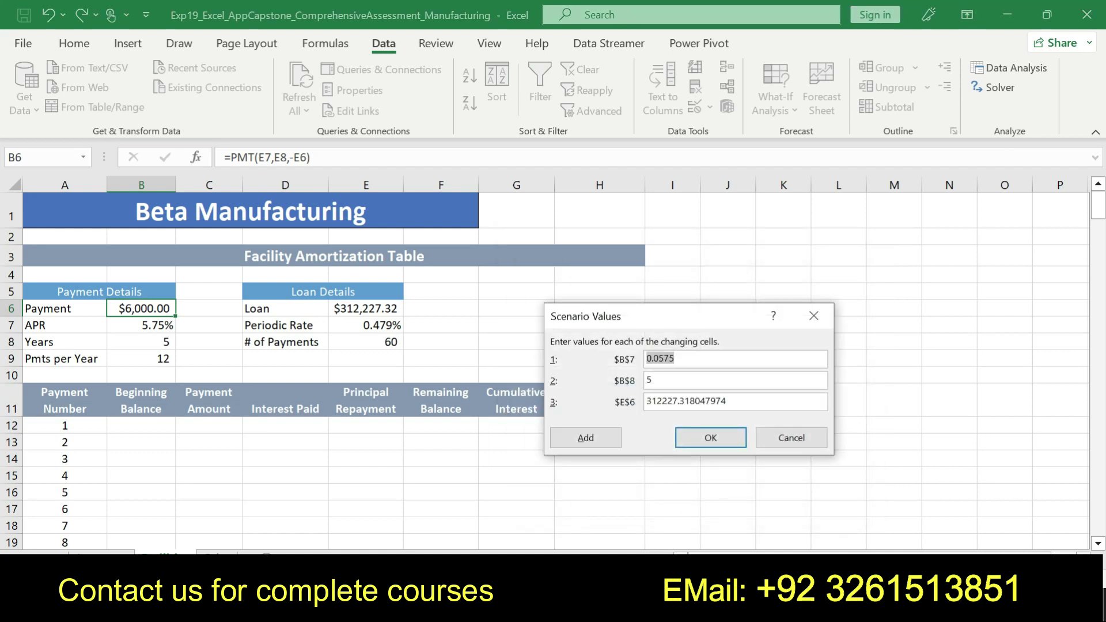
Check the Good values in the Word instructions, return to Excel, and save that scenario with B7 0.325, B8 0 and E6 275000.
key(alt+Tab)
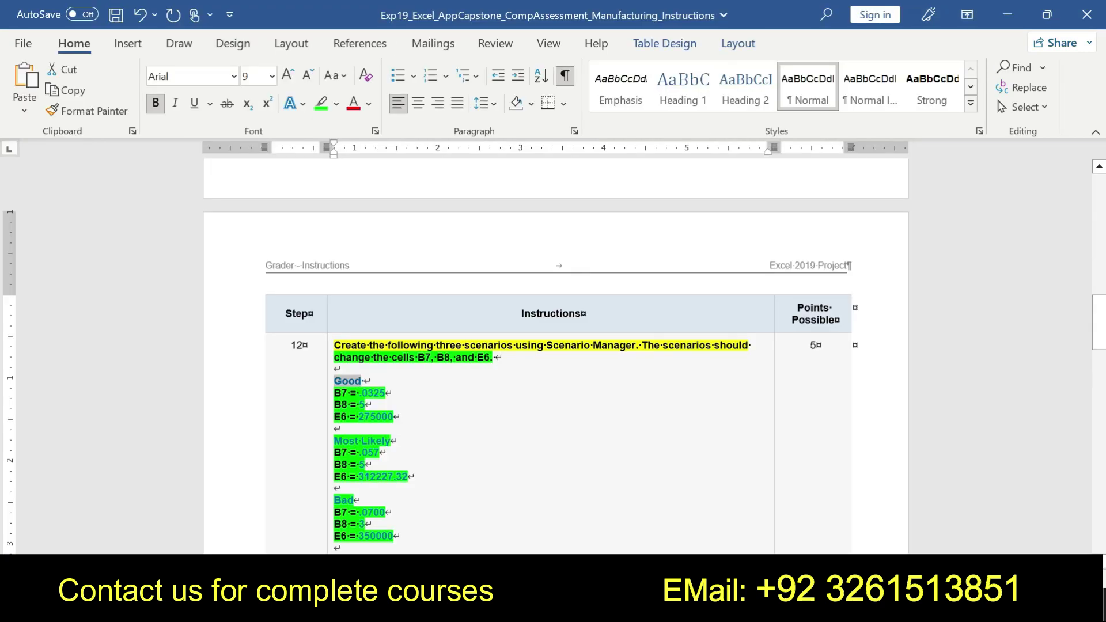
drag(334, 393, 374, 404)
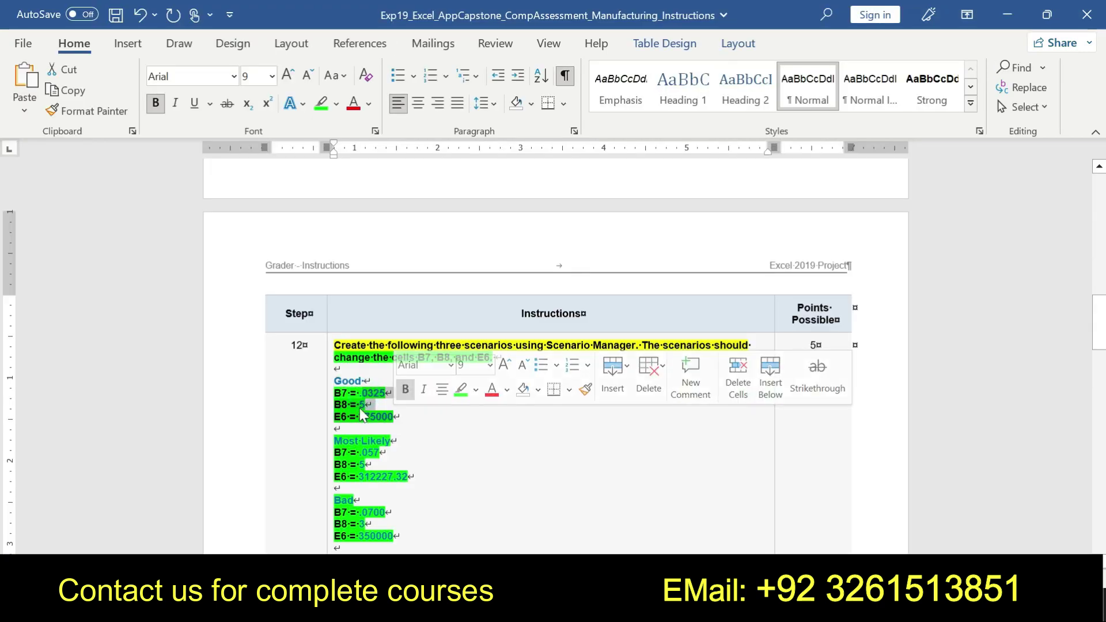
key(alt+Tab)
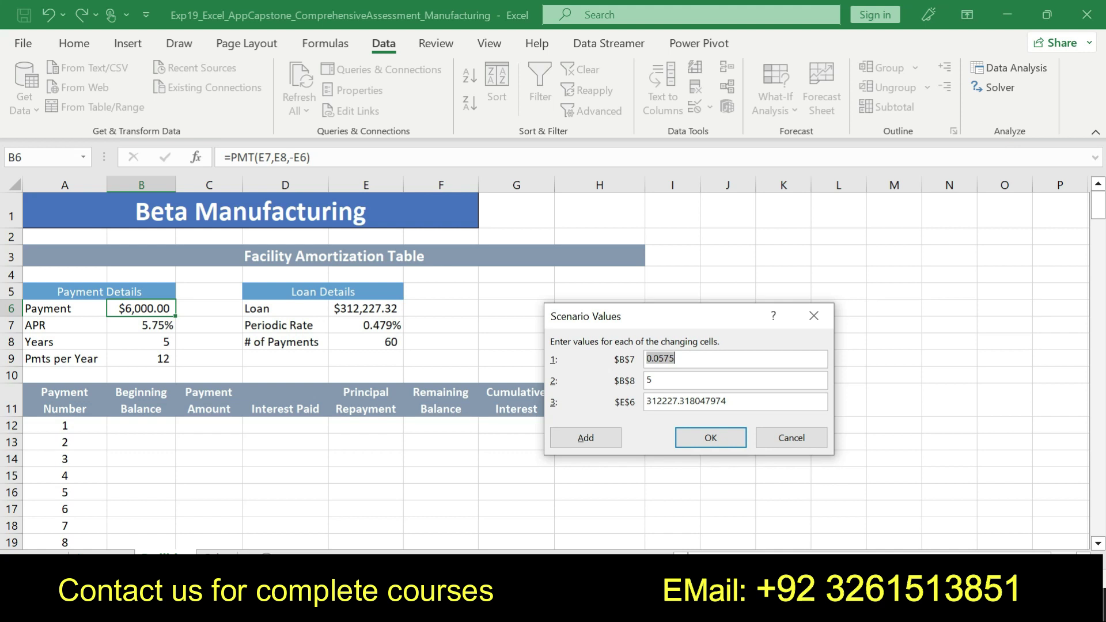
key(BackSpace)
text(0.325)
click(677, 381)
key(BackSpace)
text(0)
drag(728, 401, 636, 398)
key(BackSpace)
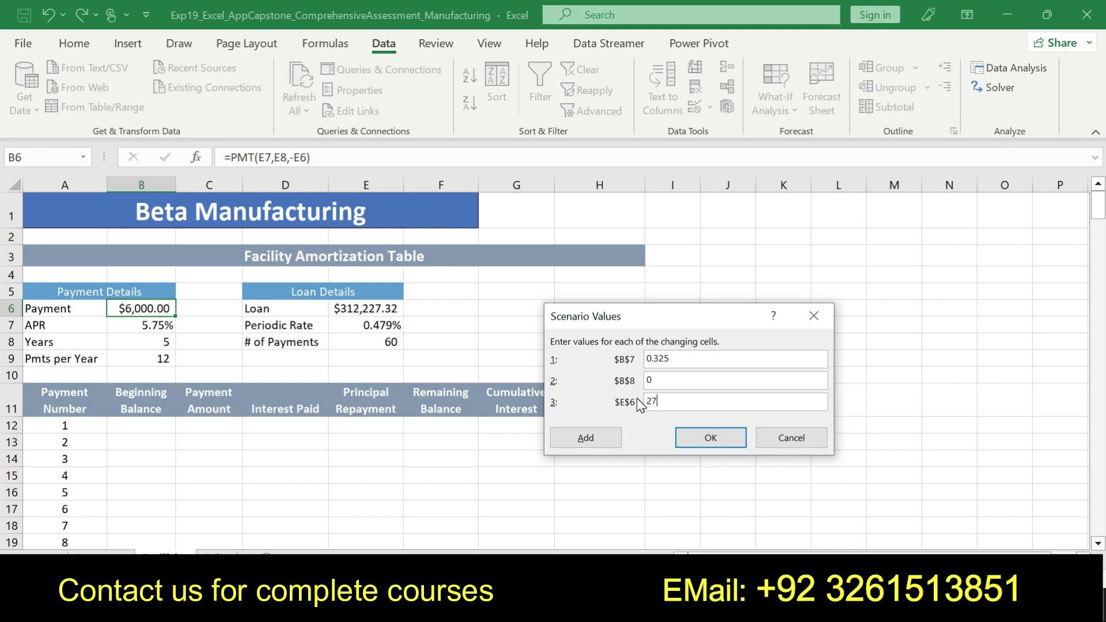
text(275000)
click(719, 441)
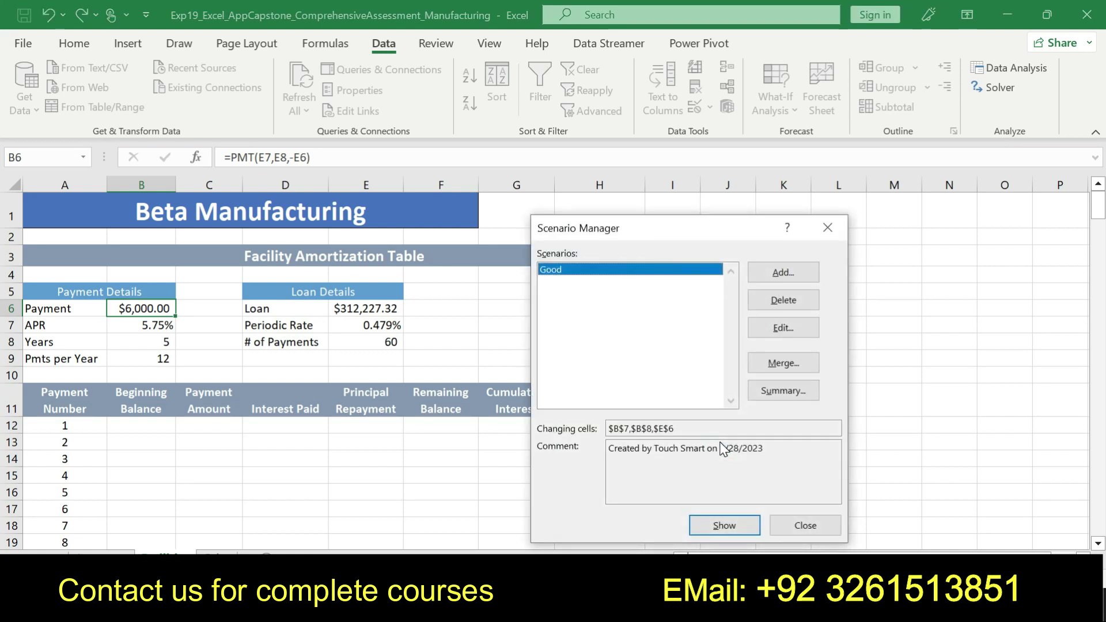
Add a second scenario, copy its name Most Likely from step 12 in Word, and proceed to its values in Excel.
click(784, 274)
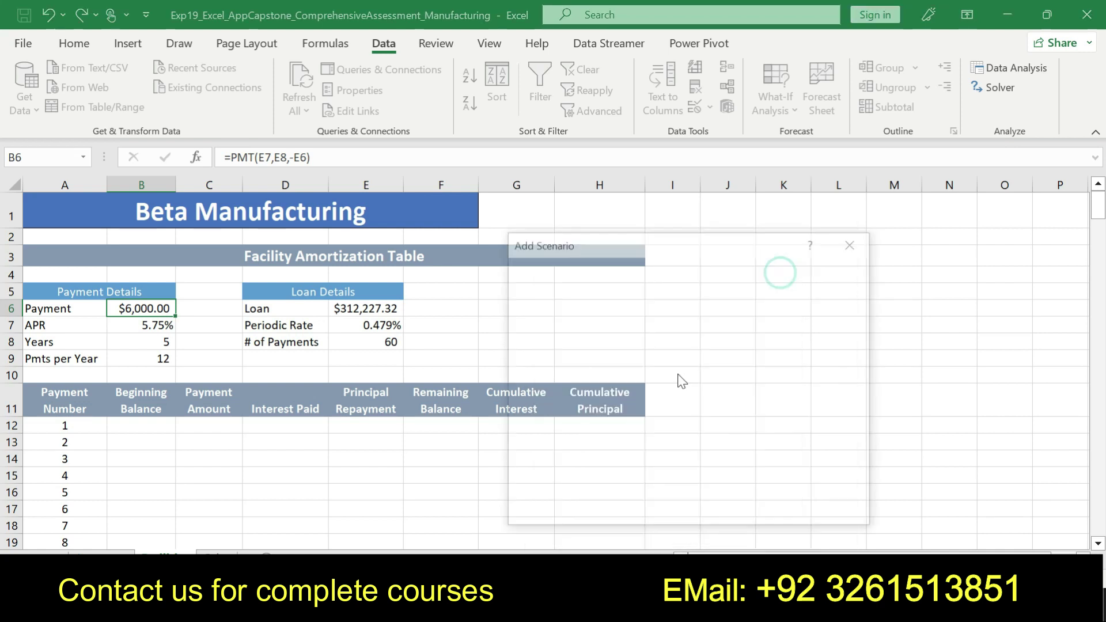
key(alt+Tab)
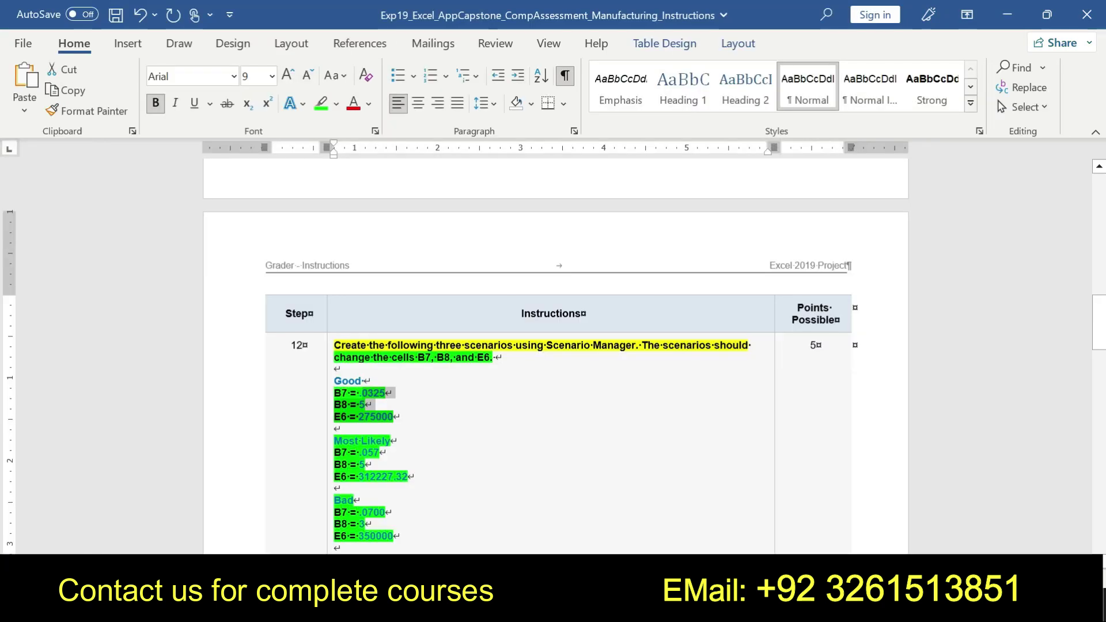
drag(334, 441, 390, 442)
key(ctrl+c)
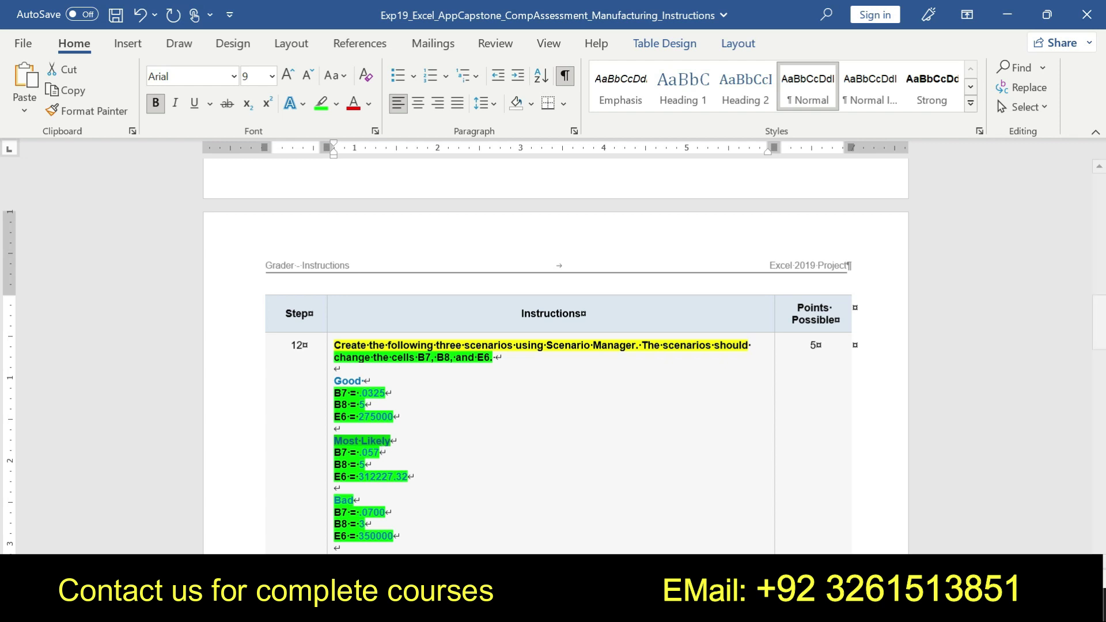
key(alt+Tab)
key(ctrl+v)
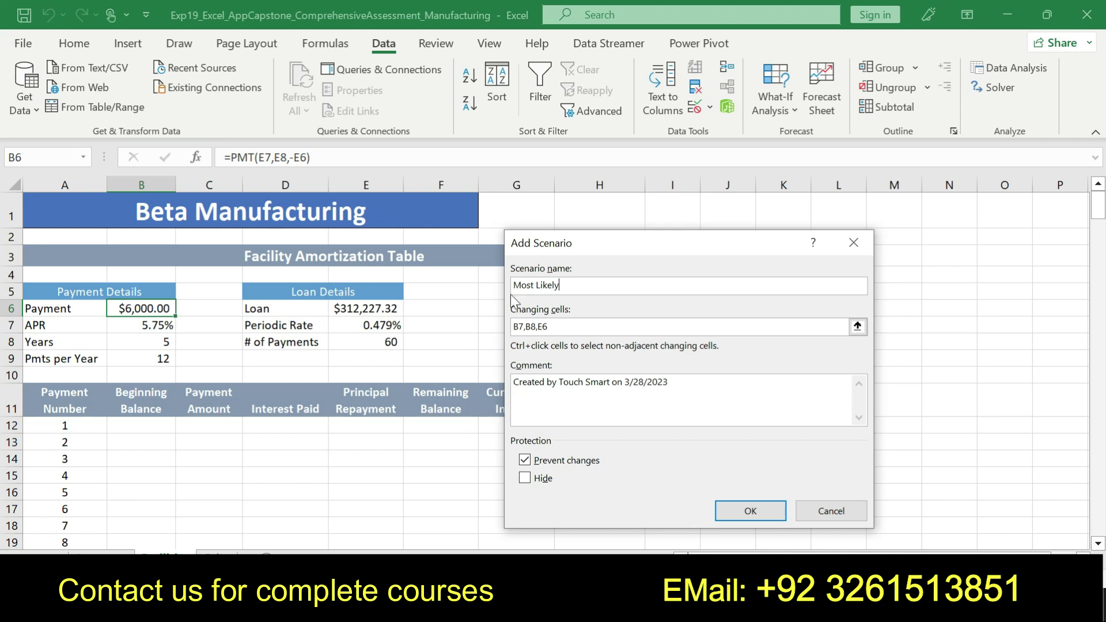
drag(559, 285, 514, 285)
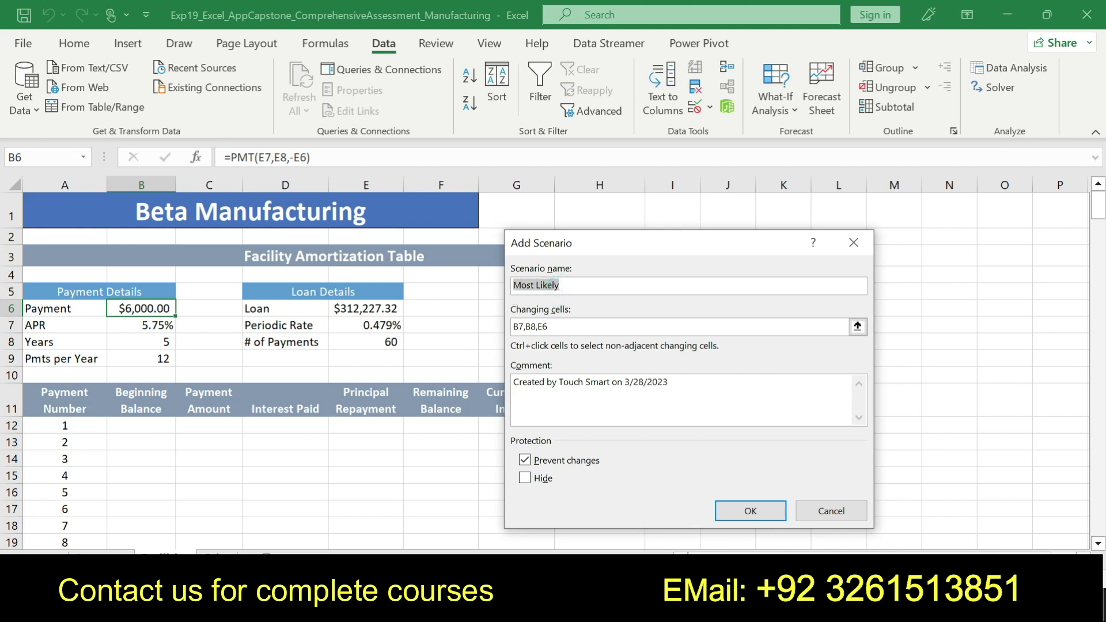
click(741, 512)
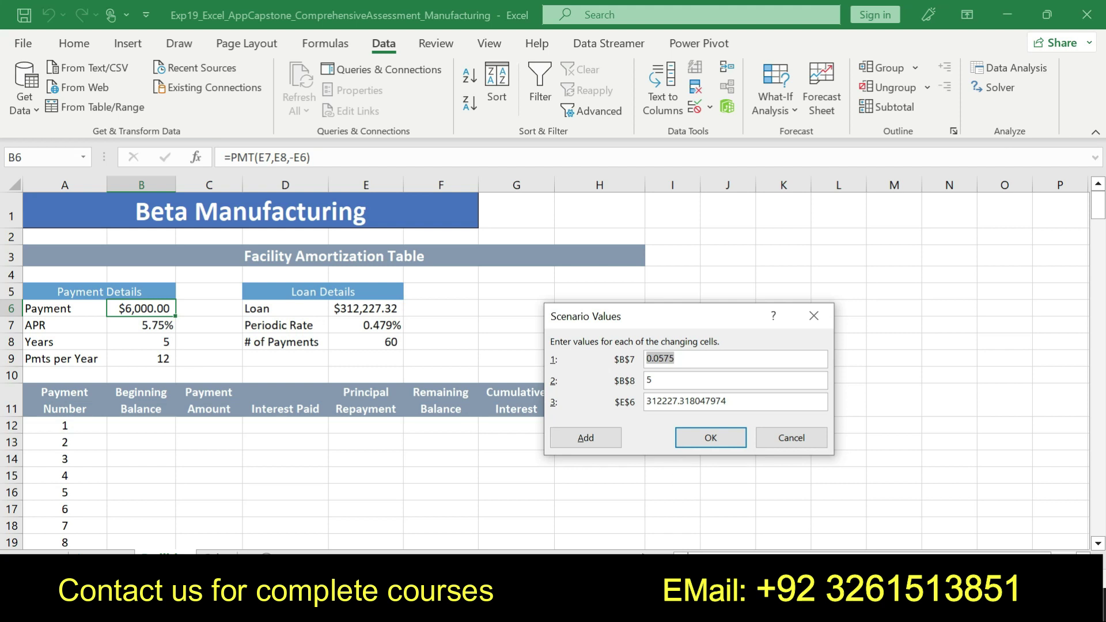
Check the Most Likely values in the Word instructions, return to Excel, and set the scenario's B7 value to 0.57.
key(alt+Tab)
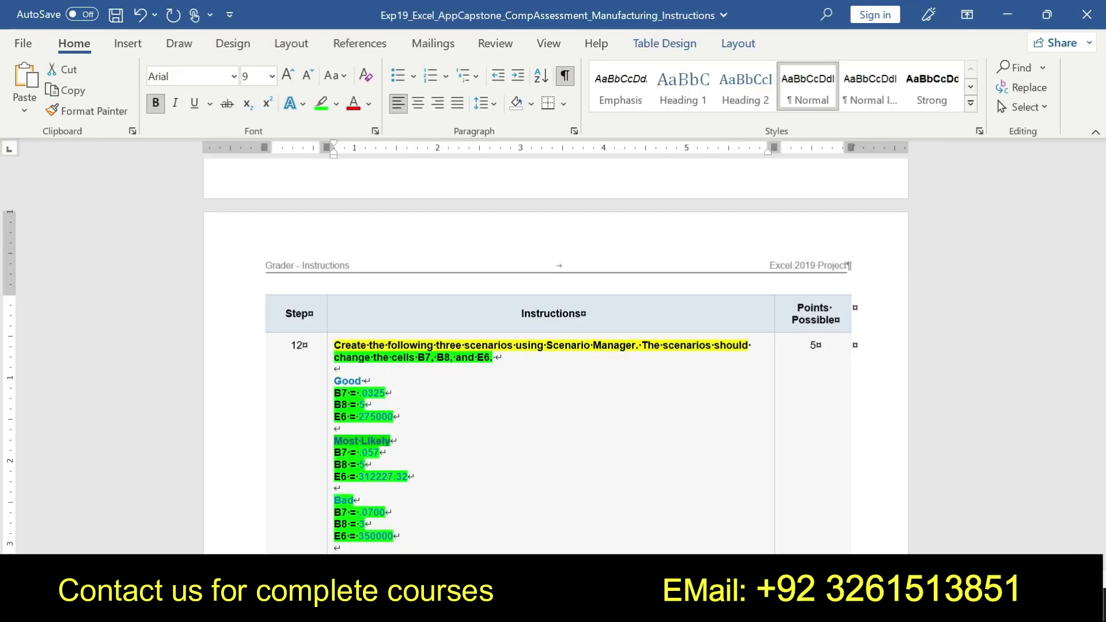
key(alt+Tab)
click(685, 359)
key(BackSpace)
key(BackSpace)
key(BackSpace)
key(BackSpace)
key(BackSpace)
key(BackSpace)
text(0.57)
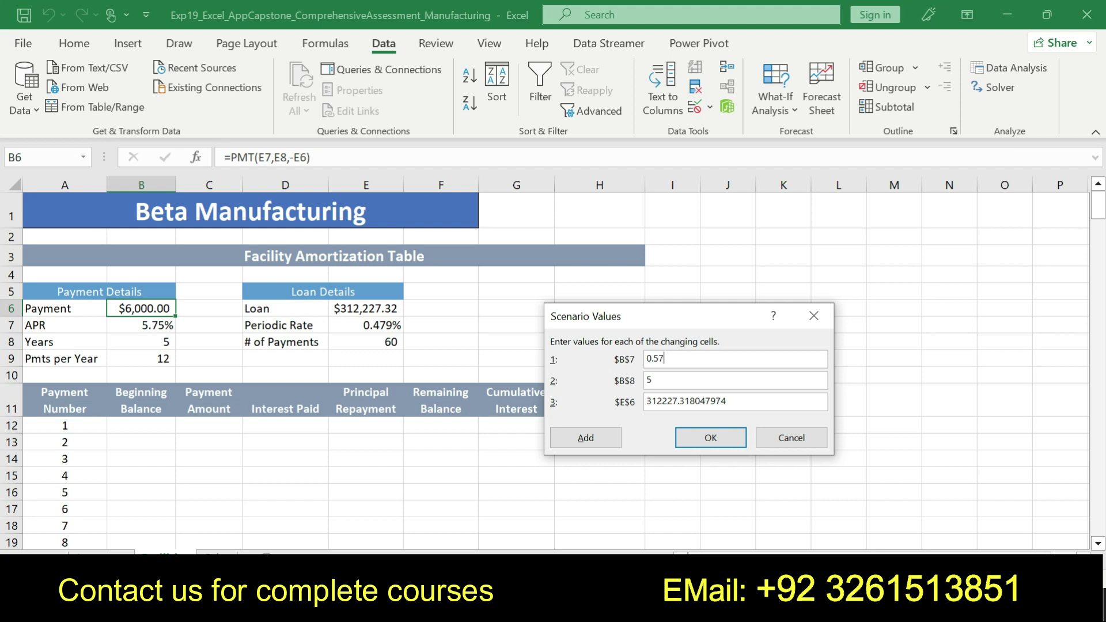
Set the Most Likely scenario's E6 value to 312227.32, keep B8 at 5, and save the scenario.
click(651, 380)
drag(729, 401, 646, 402)
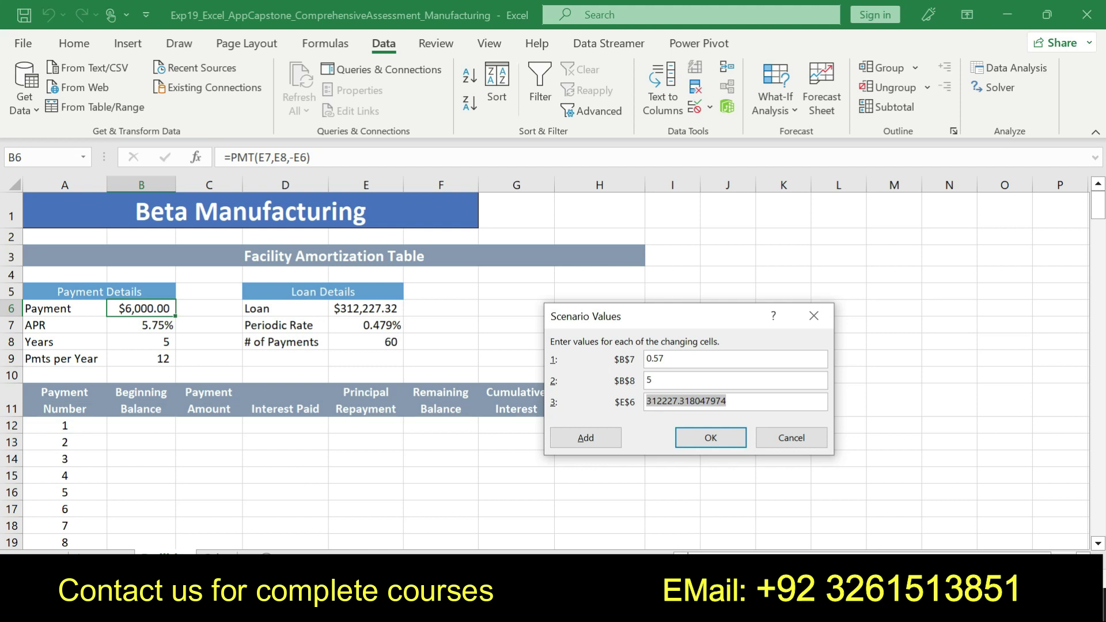
click(730, 401)
key(BackSpace)
key(BackSpace)
key(BackSpace)
key(BackSpace)
key(BackSpace)
key(BackSpace)
key(BackSpace)
key(BackSpace)
text(2)
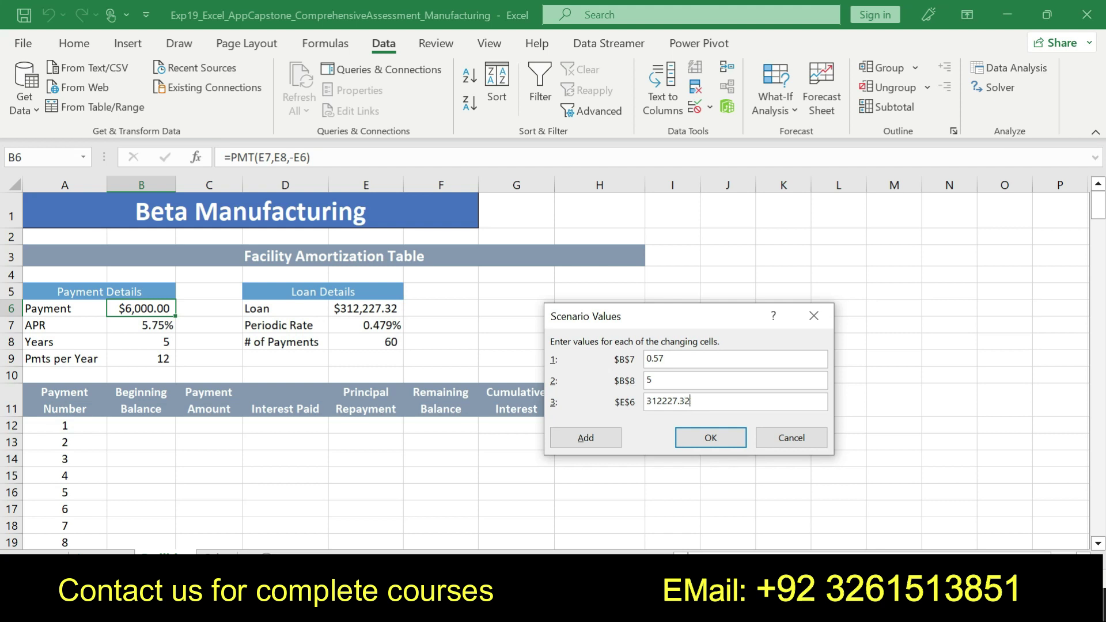
click(727, 446)
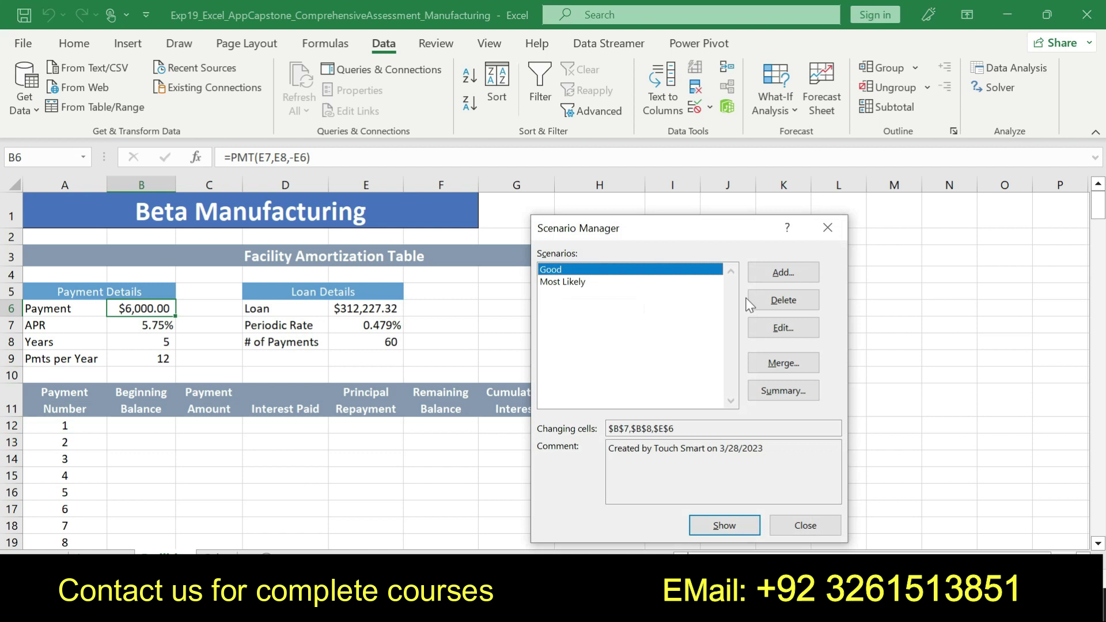
Add a third scenario, copy its name Bad from Word, keep B7,B8,E6 as changing cells, and proceed to its values in Excel.
click(782, 272)
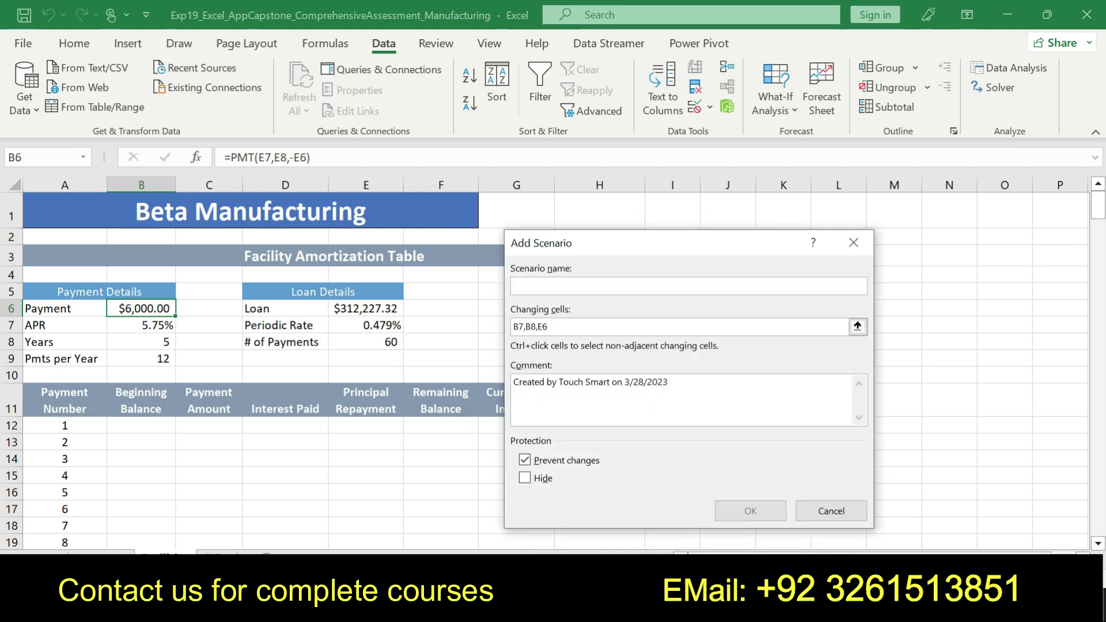
key(alt+Tab)
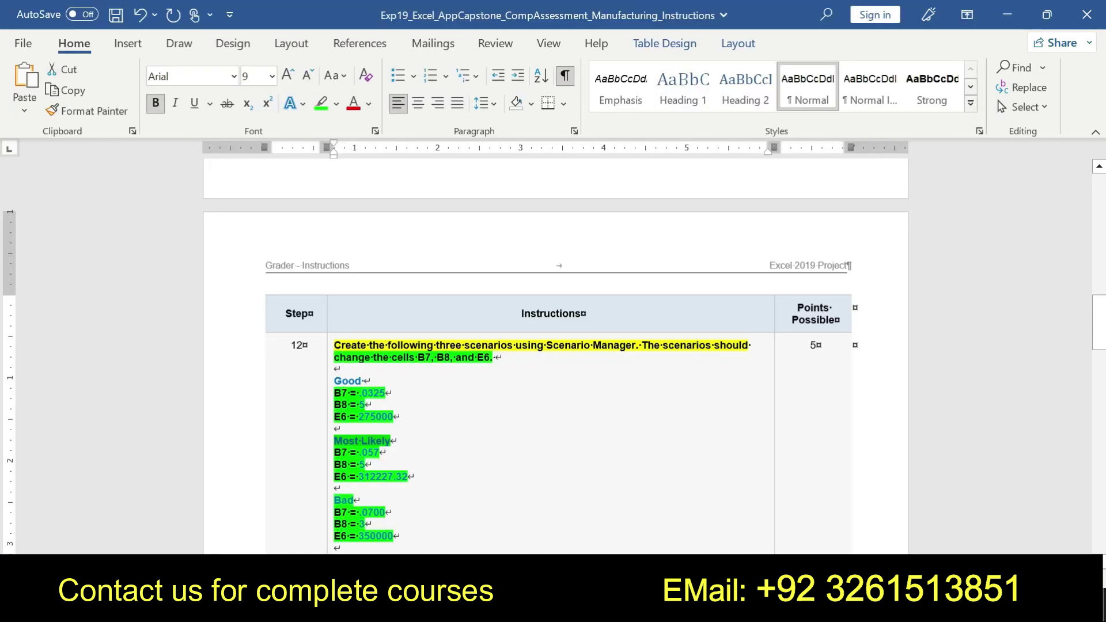
click(330, 501)
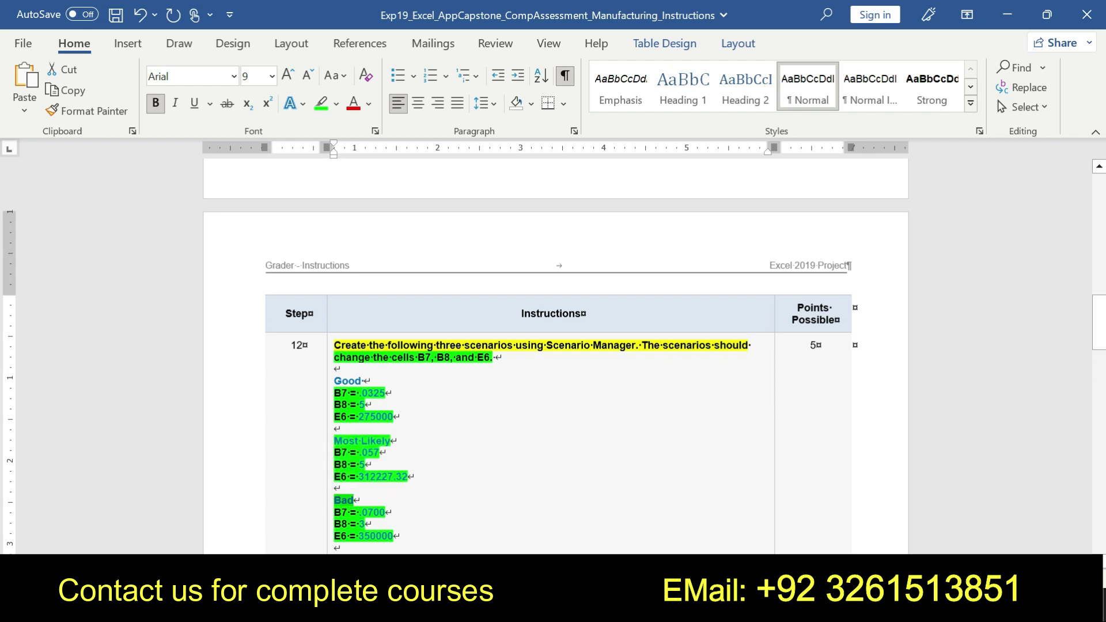
key(alt+Tab)
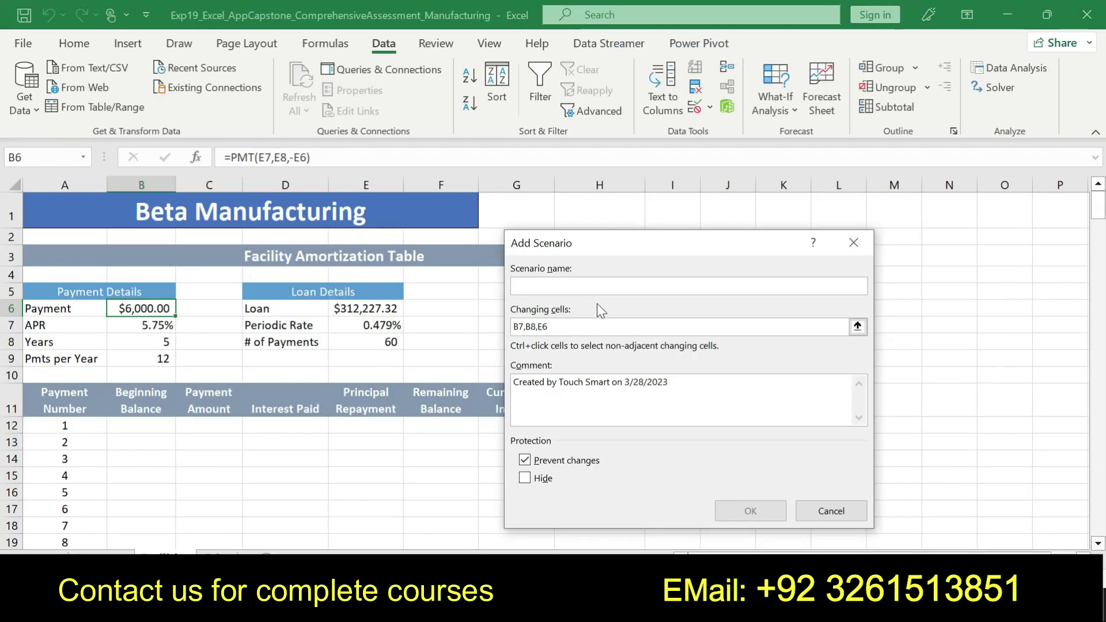
key(ctrl+v)
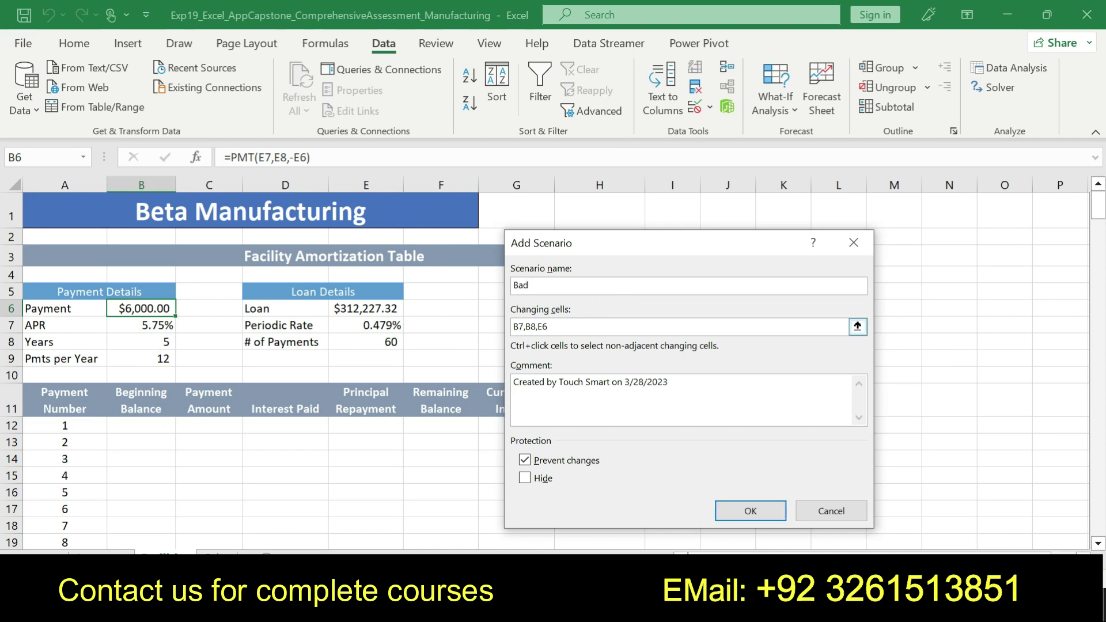
key(Tab)
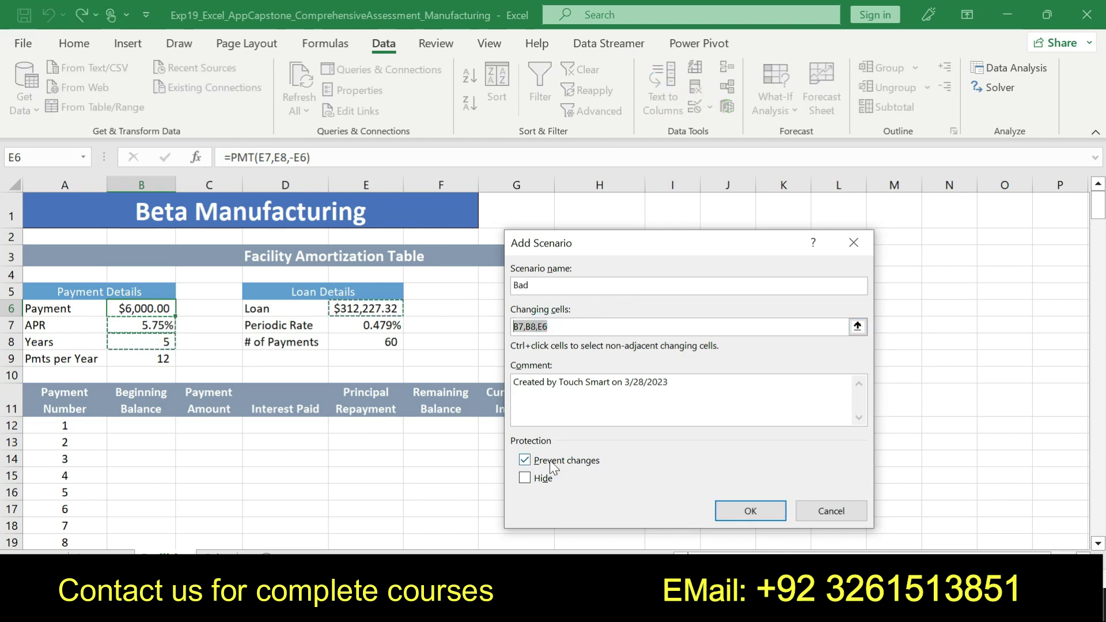
click(734, 509)
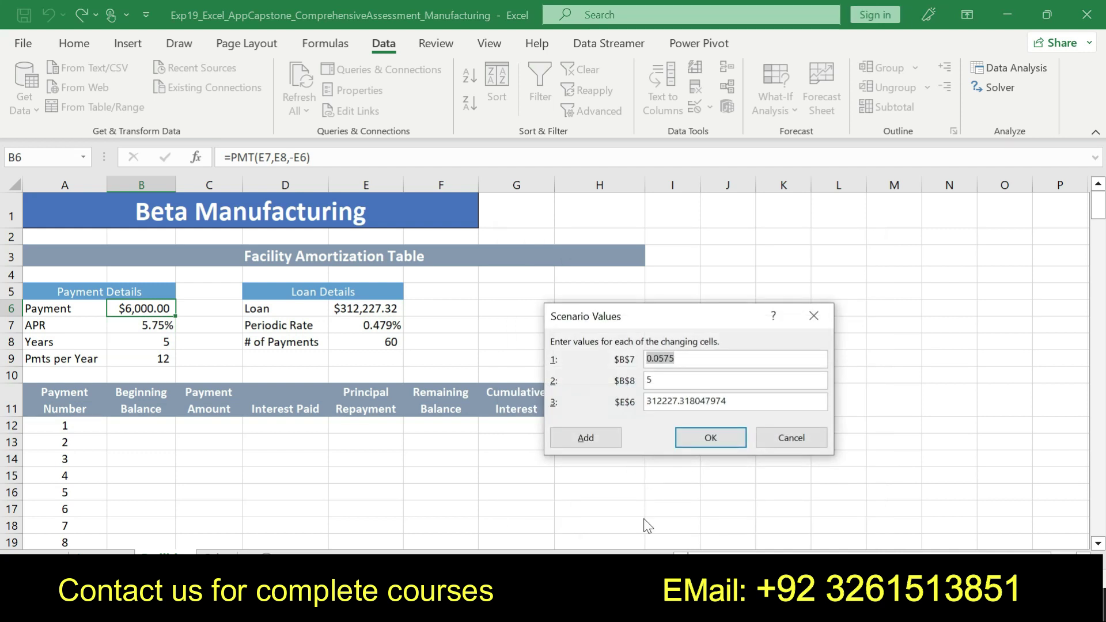
Check the Bad values in the Word instructions, return to Excel, set the scenario's B7 value to 0.700, and save it.
key(alt+Tab)
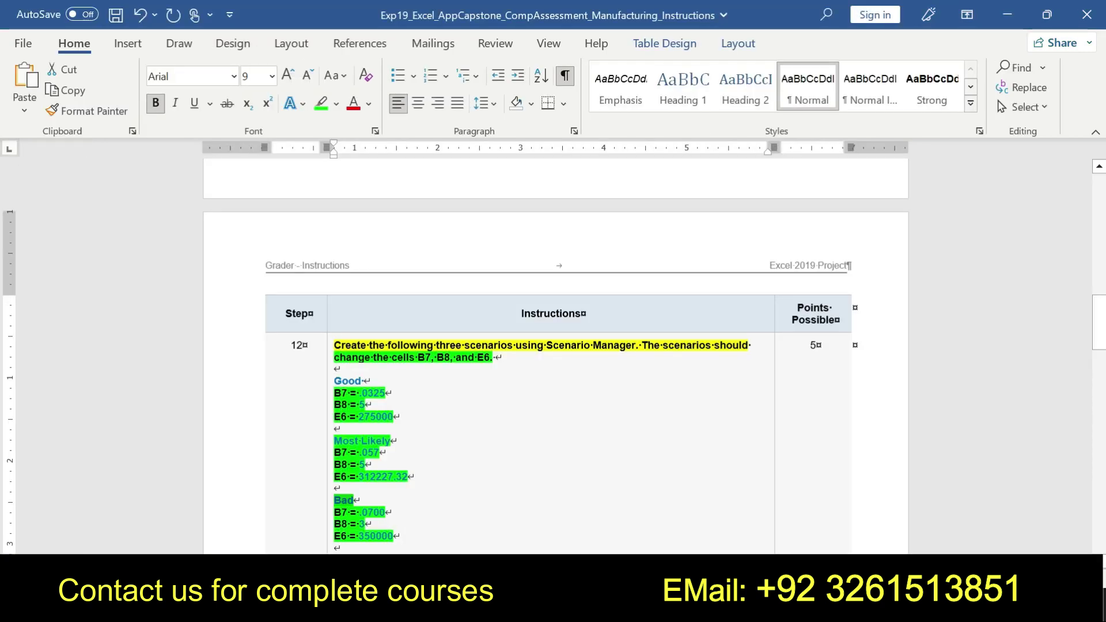
key(alt+Tab)
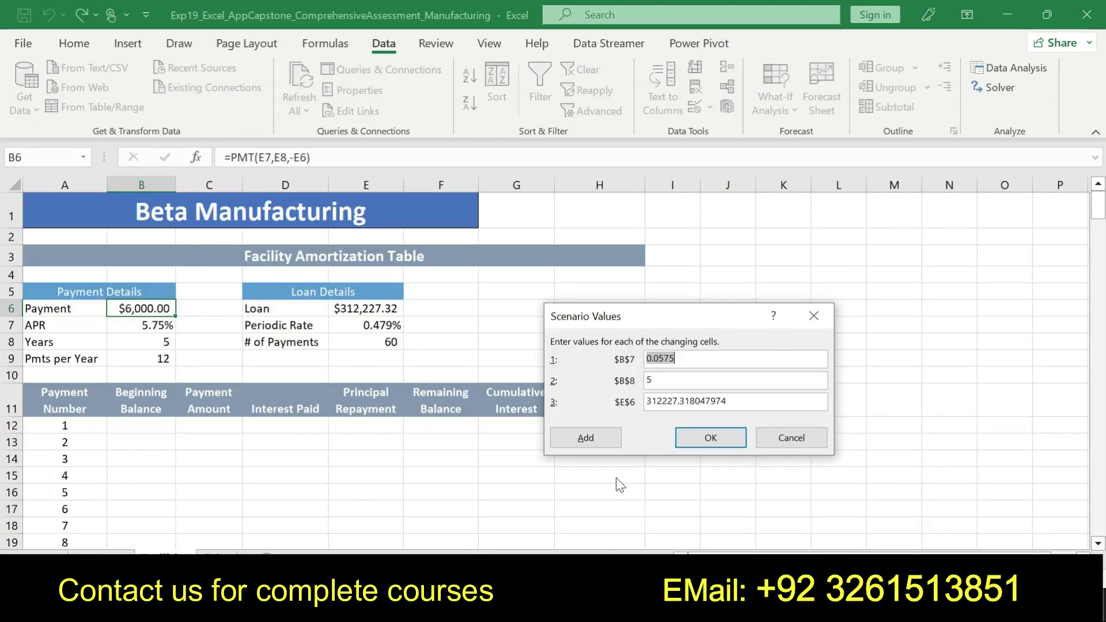
click(681, 359)
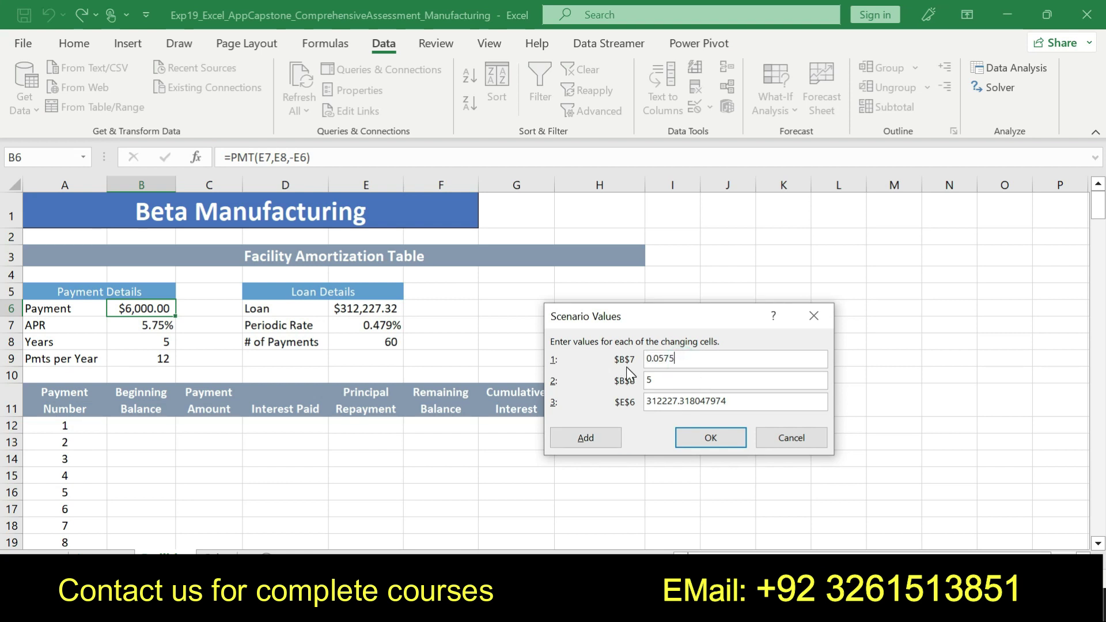
drag(675, 359, 633, 363)
key(BackSpace)
text(0.7)
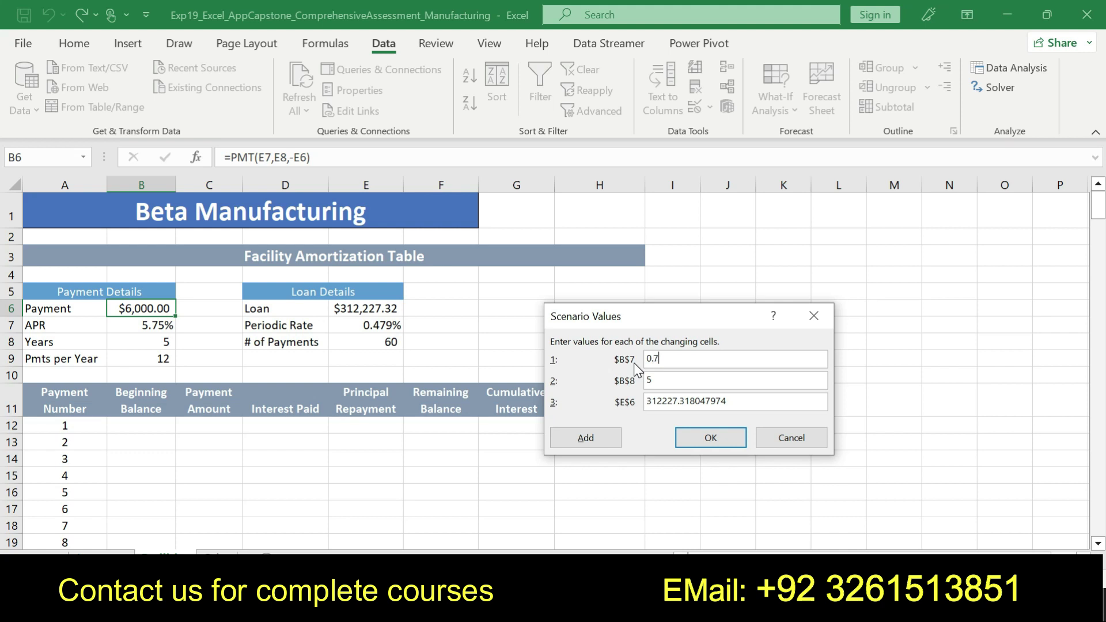
text(00)
key(Return)
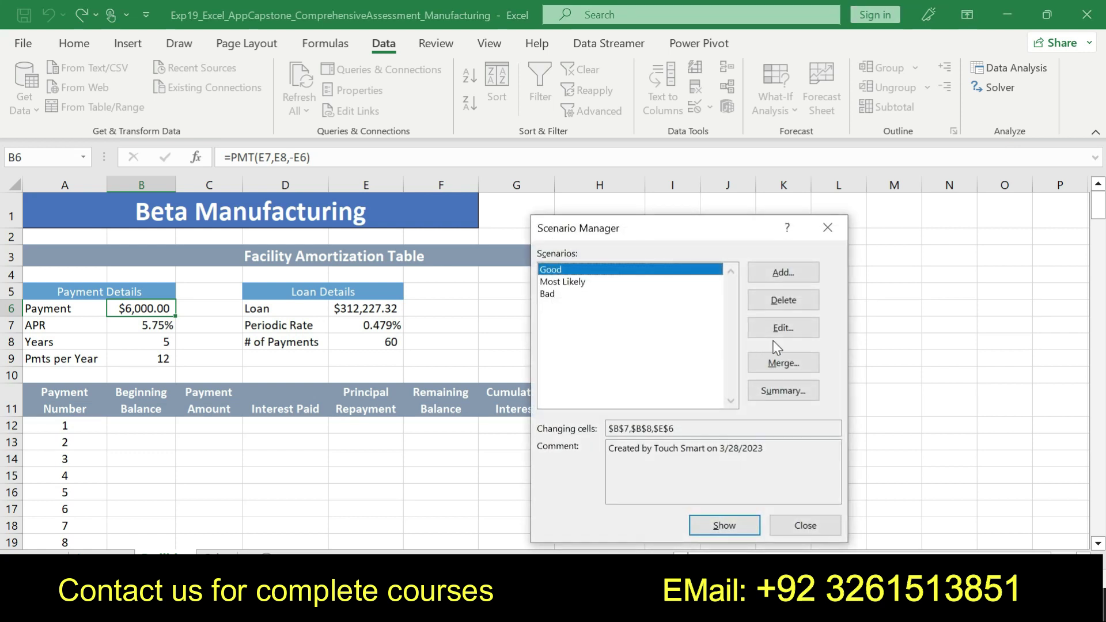